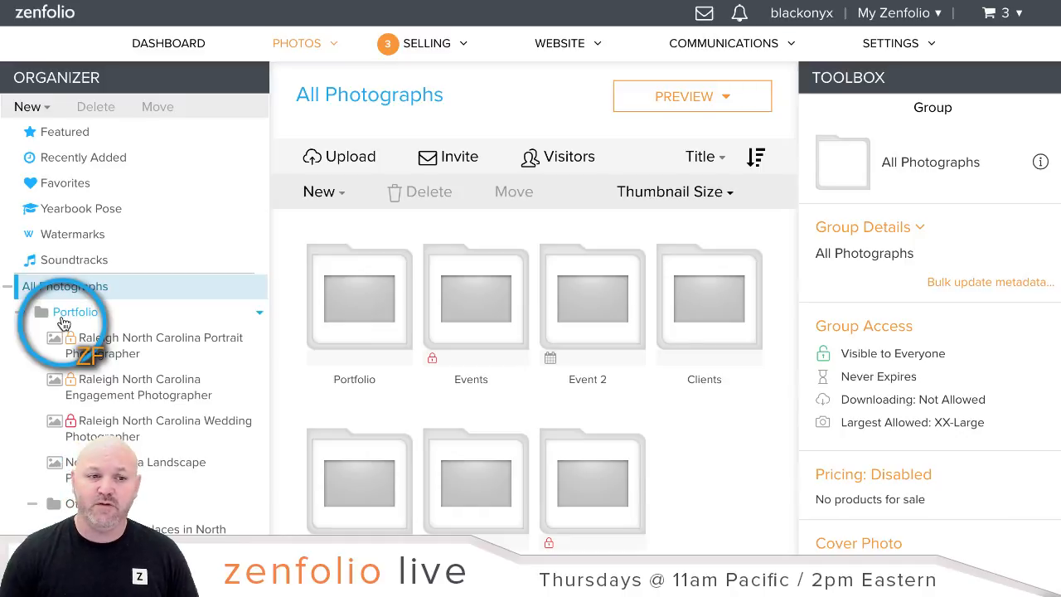
- Open the Portfolio group in the organizer, look over its galleries and collapse its Other subgroup
click(20, 311)
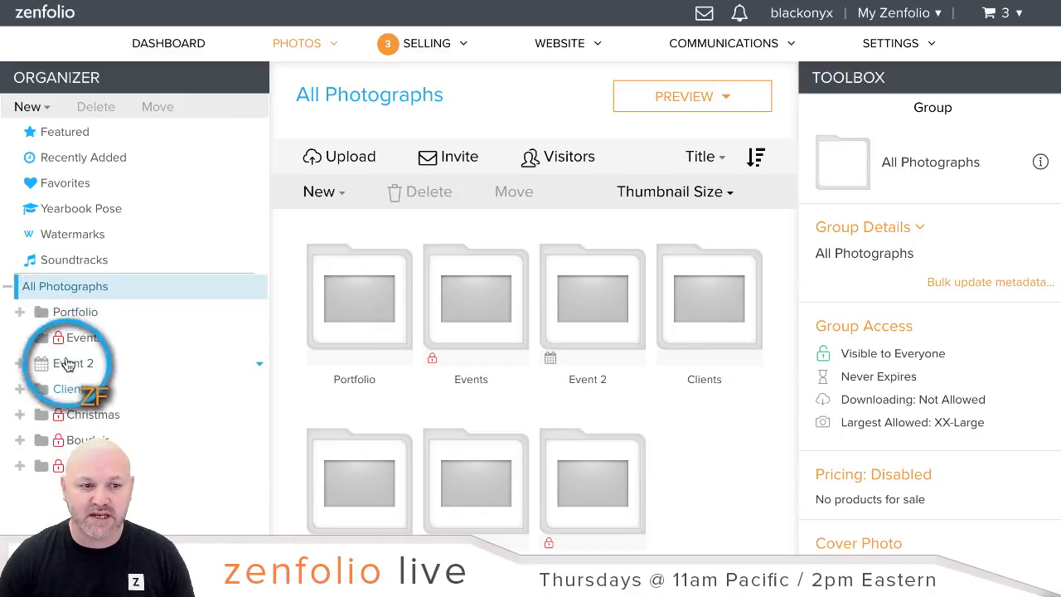
click(20, 319)
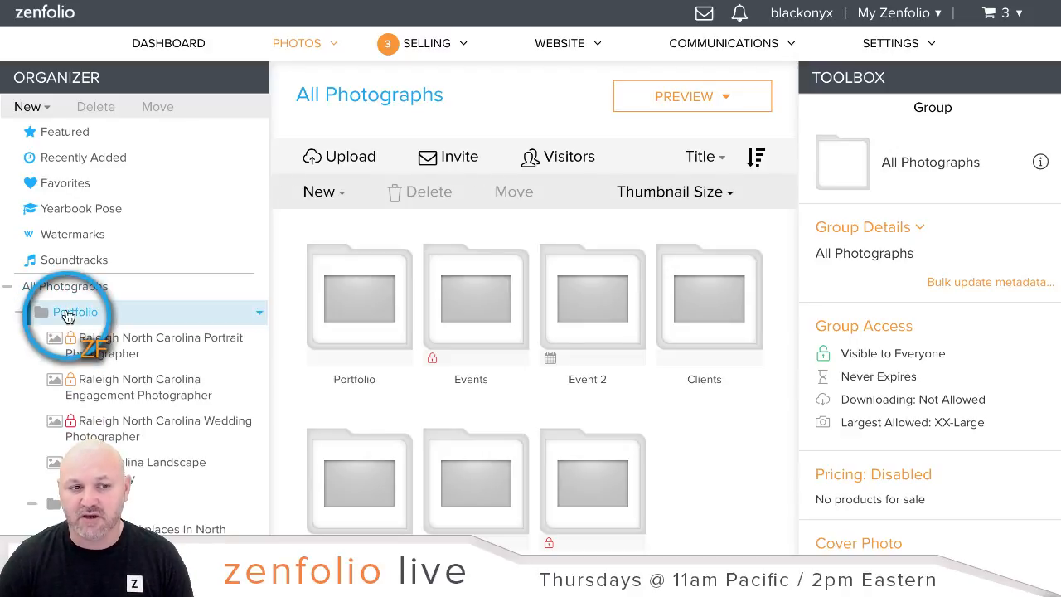
click(176, 316)
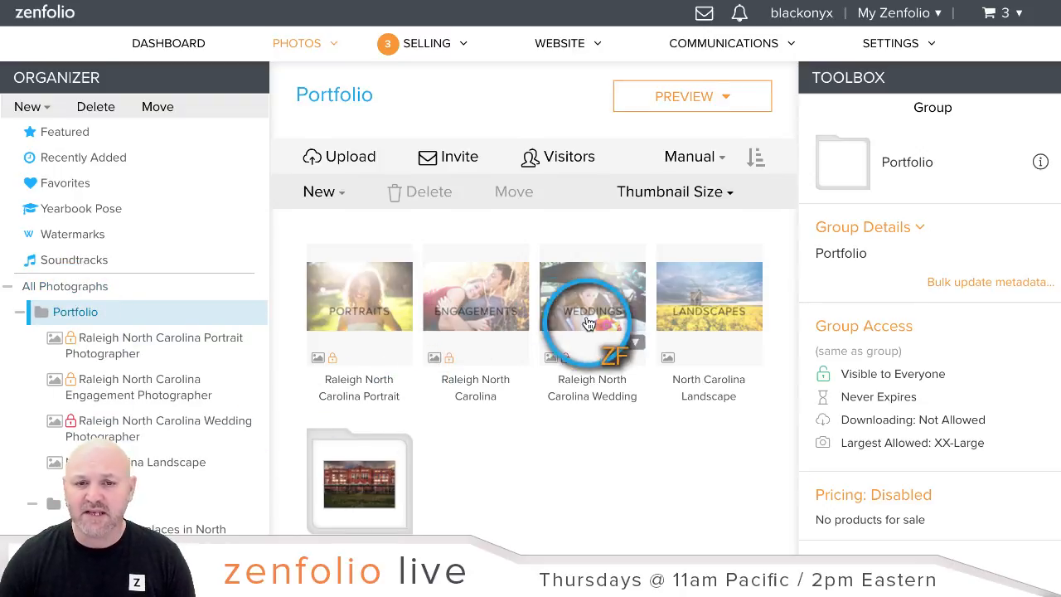
scroll(609, 330, down, 1)
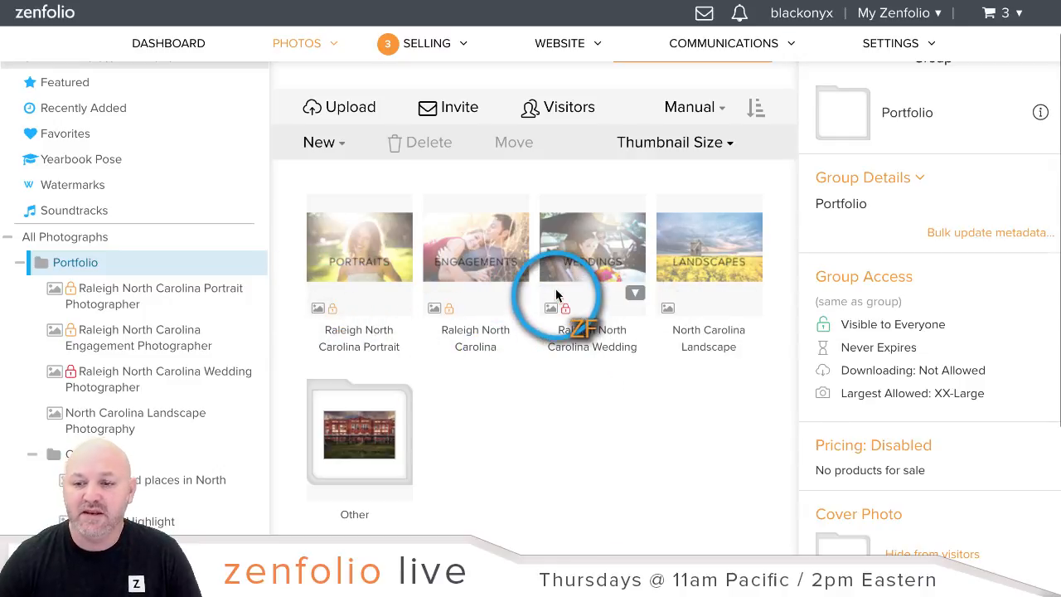
scroll(554, 296, down, 1)
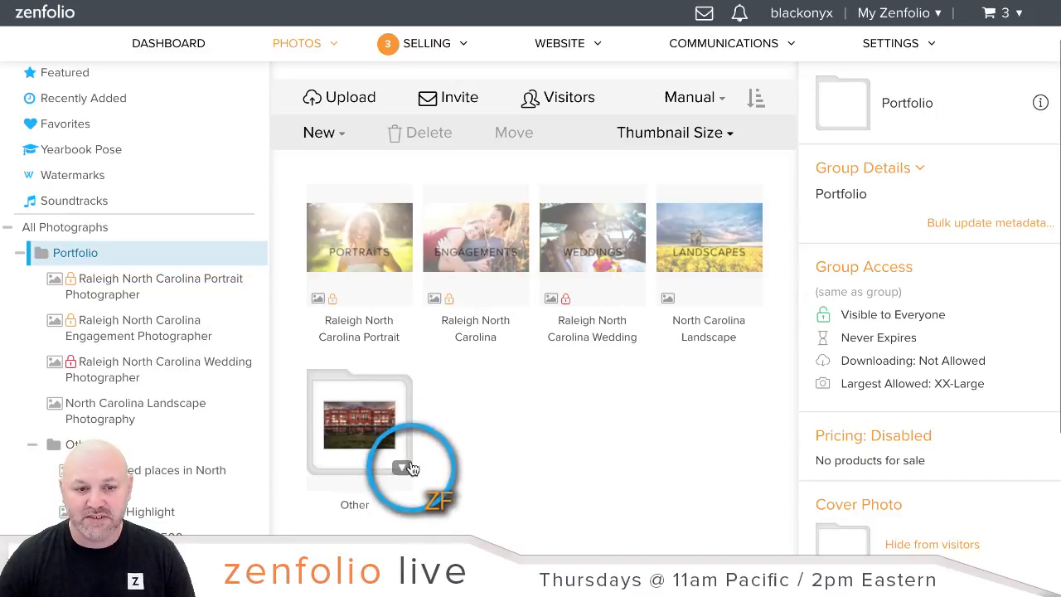
scroll(216, 374, down, 2)
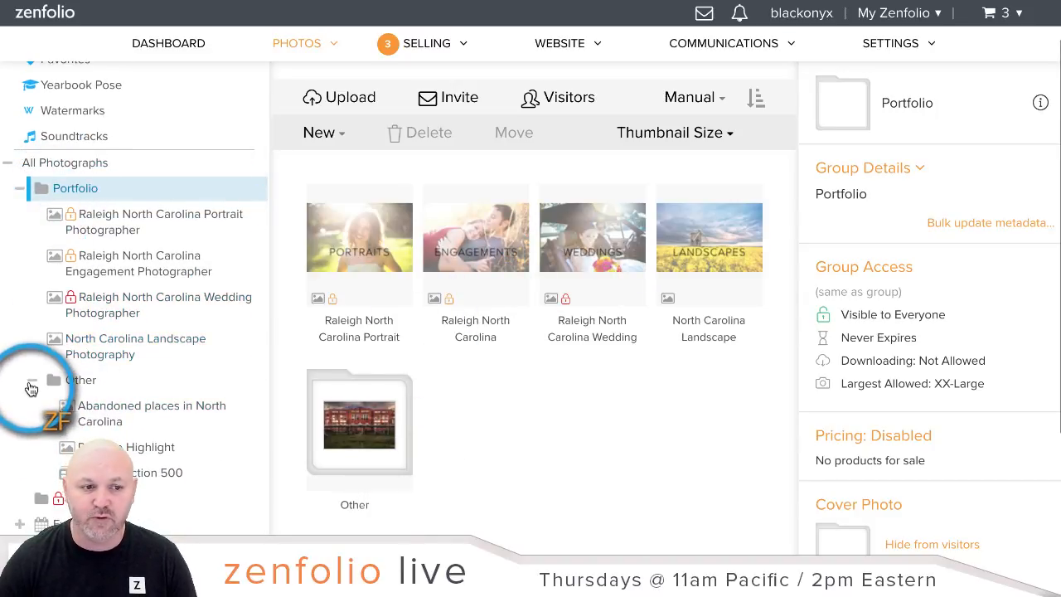
click(32, 382)
scroll(87, 365, down, 2)
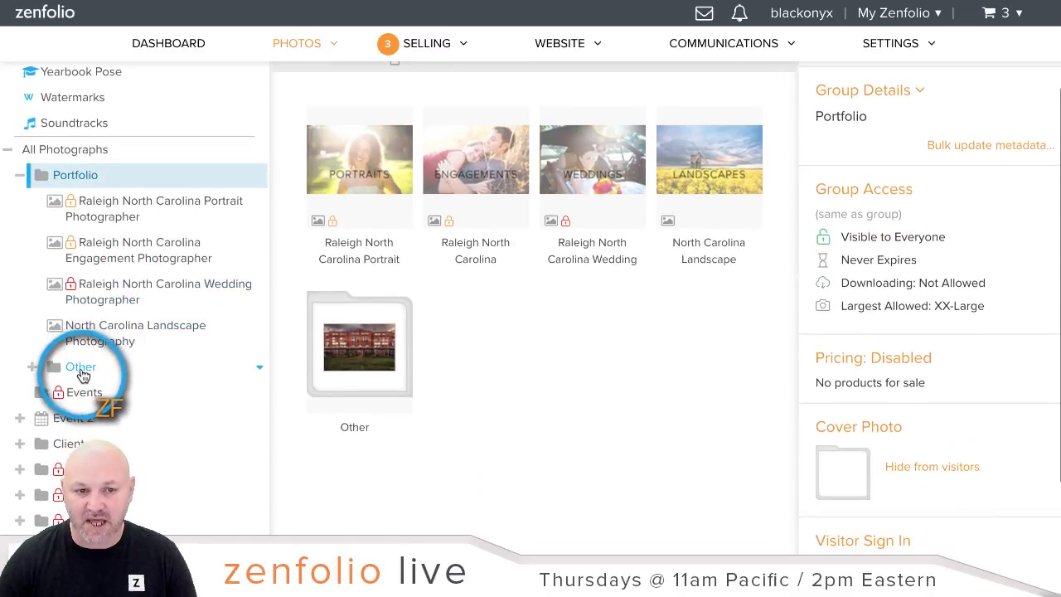
scroll(755, 347, up, 2)
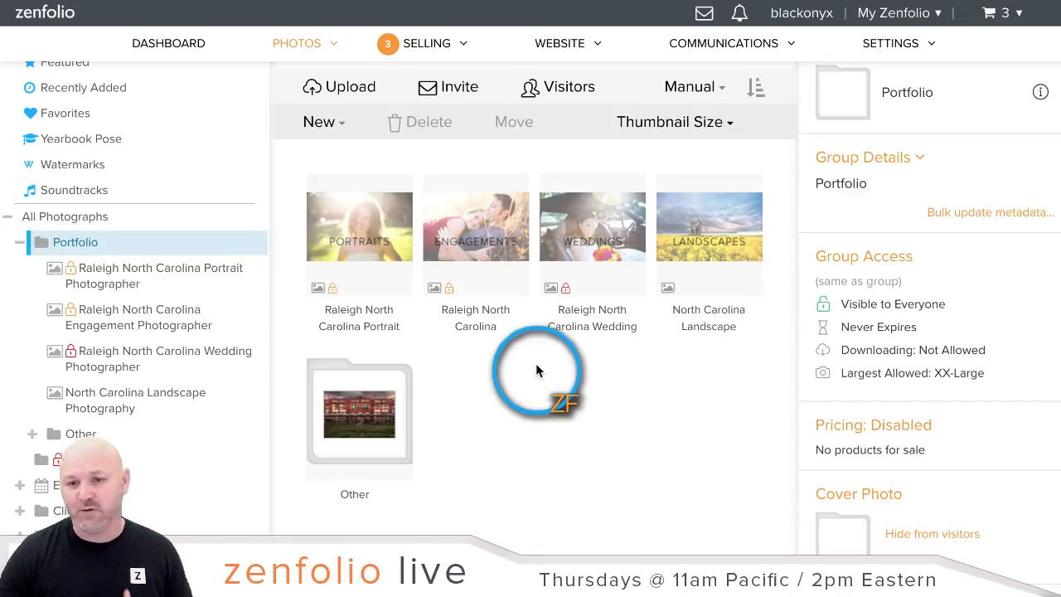
- Set the access of the Portrait, Engagement and Wedding galleries to Same as Containing Group and save it
click(364, 242)
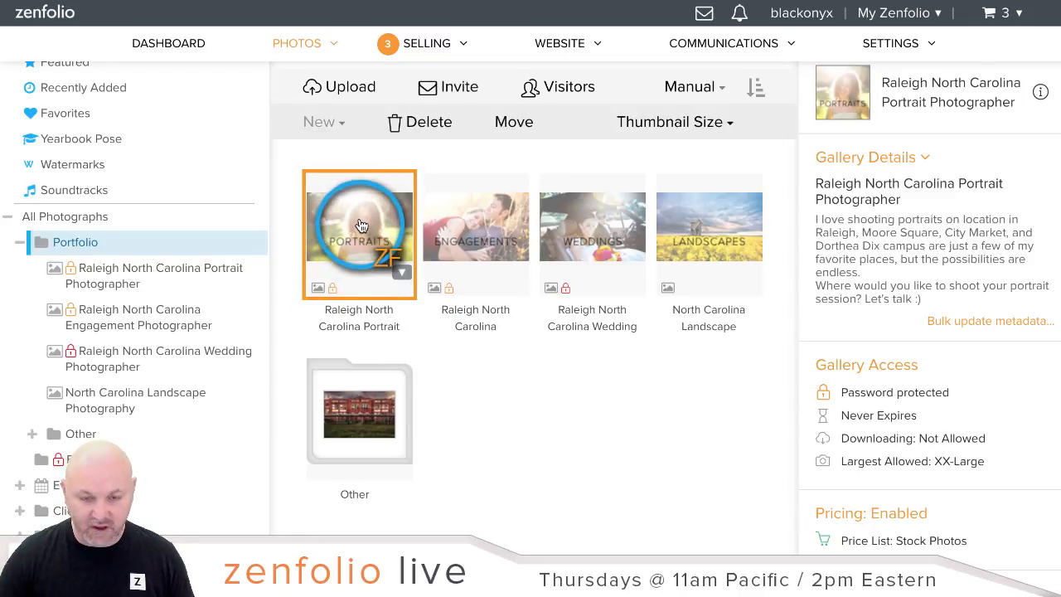
click(673, 547)
shift+click(609, 236)
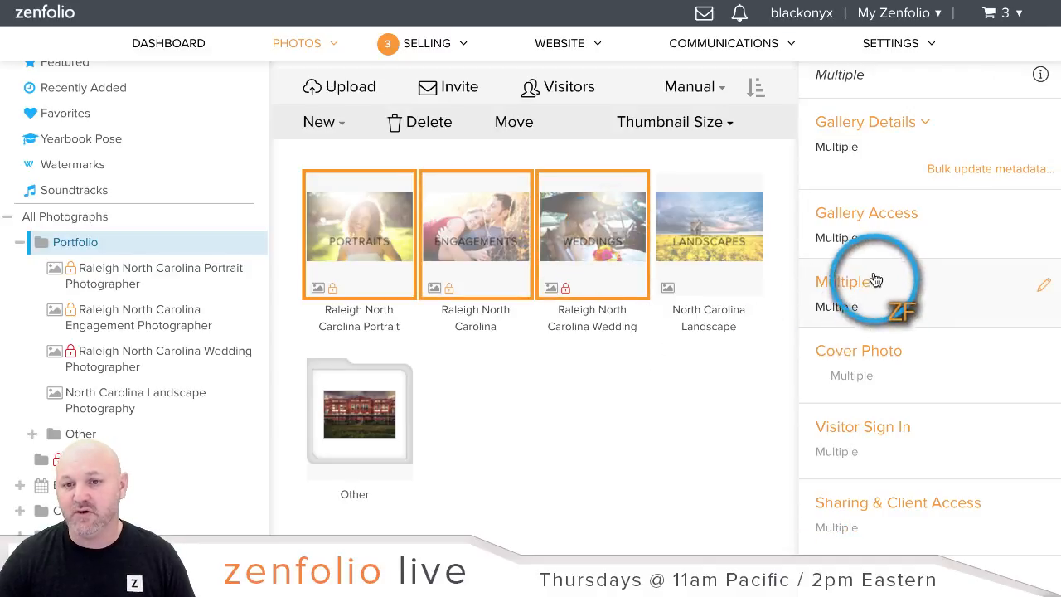
click(876, 226)
click(286, 264)
click(271, 252)
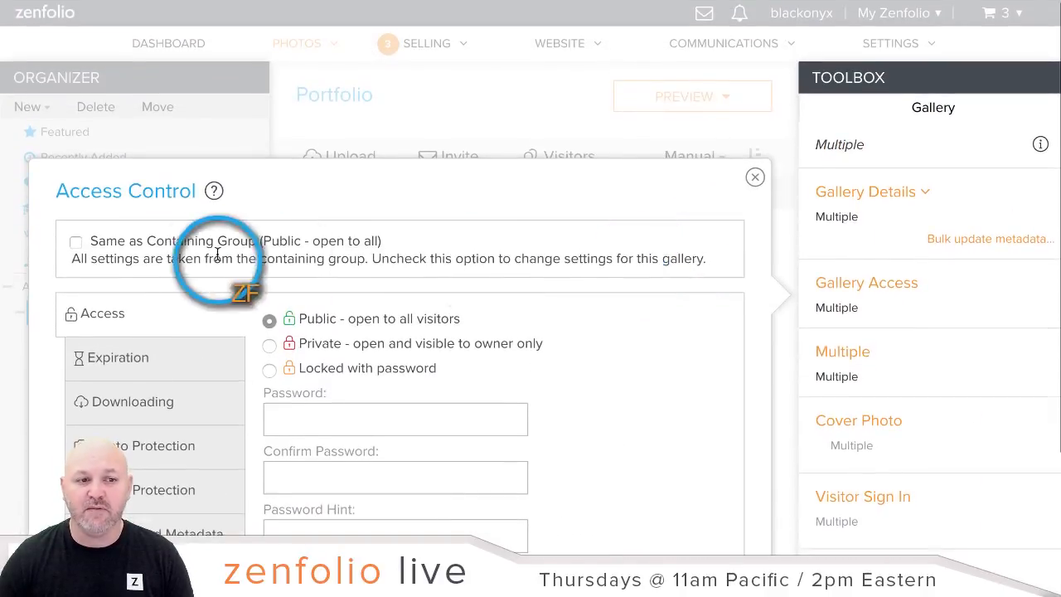
click(76, 242)
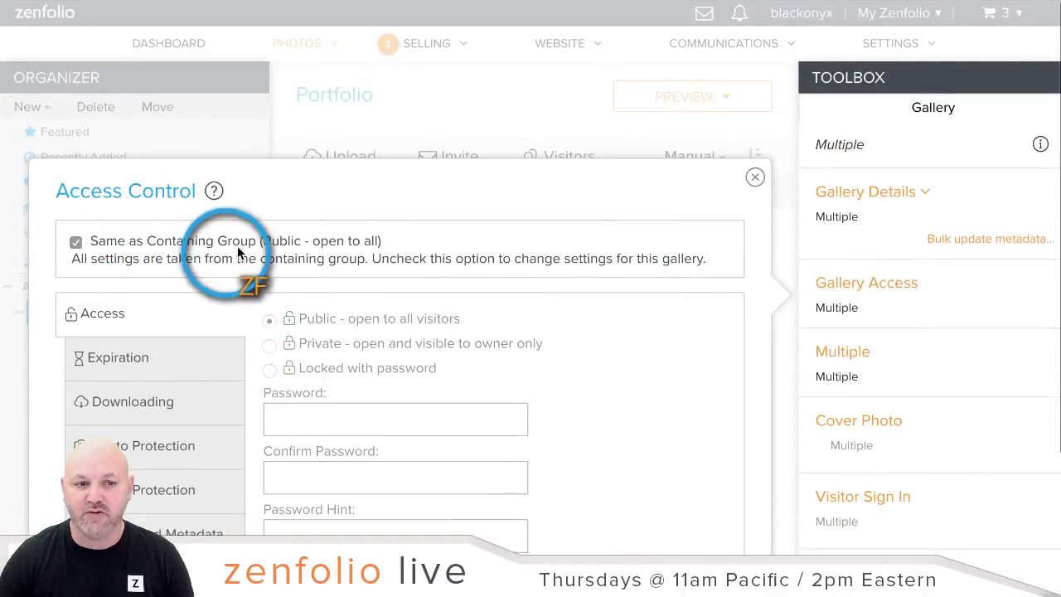
scroll(748, 302, down, 3)
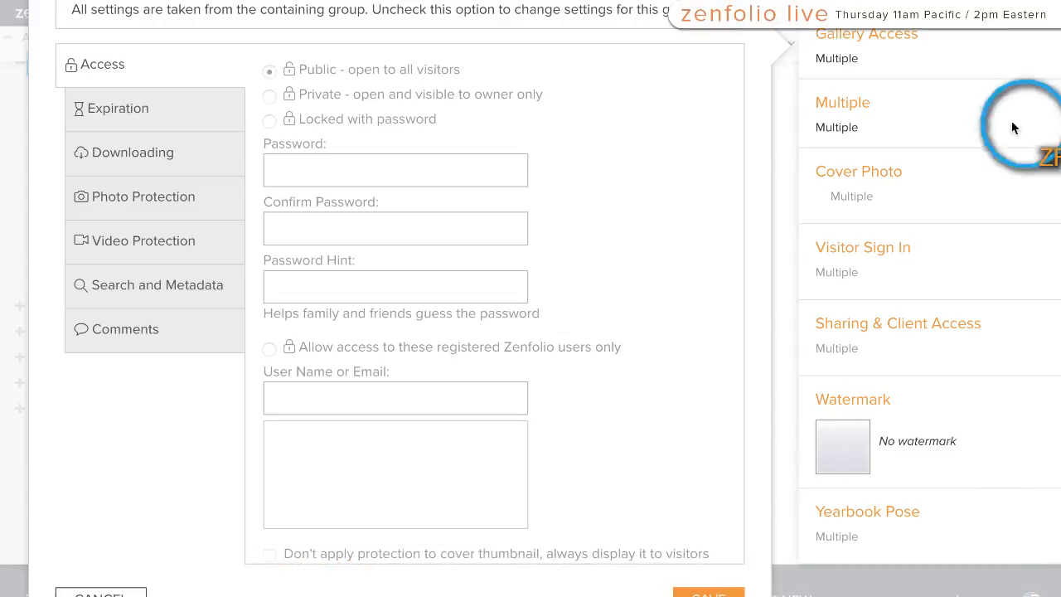
click(709, 594)
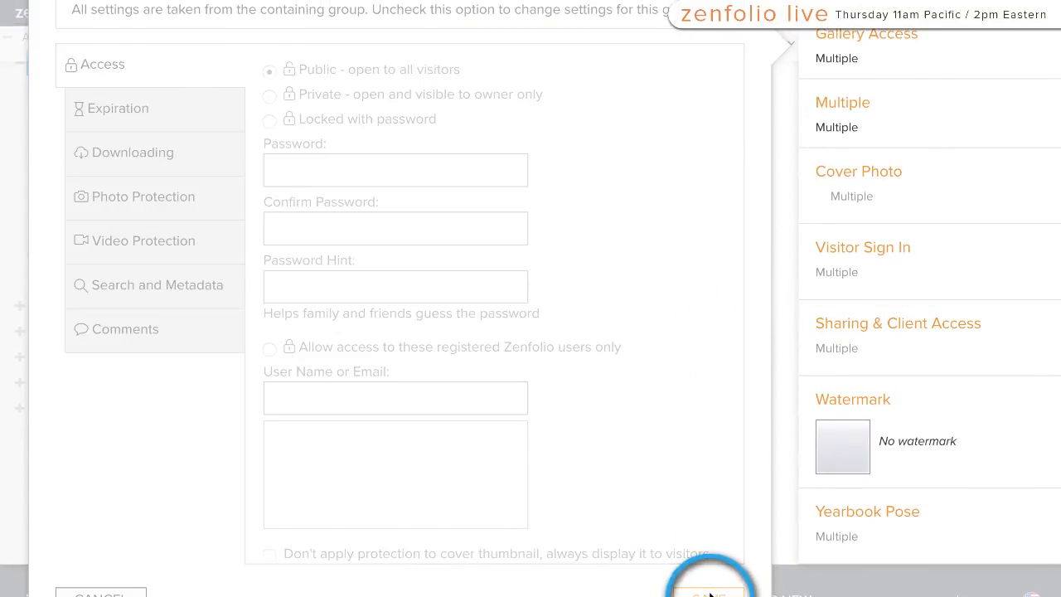
scroll(585, 380, up, 5)
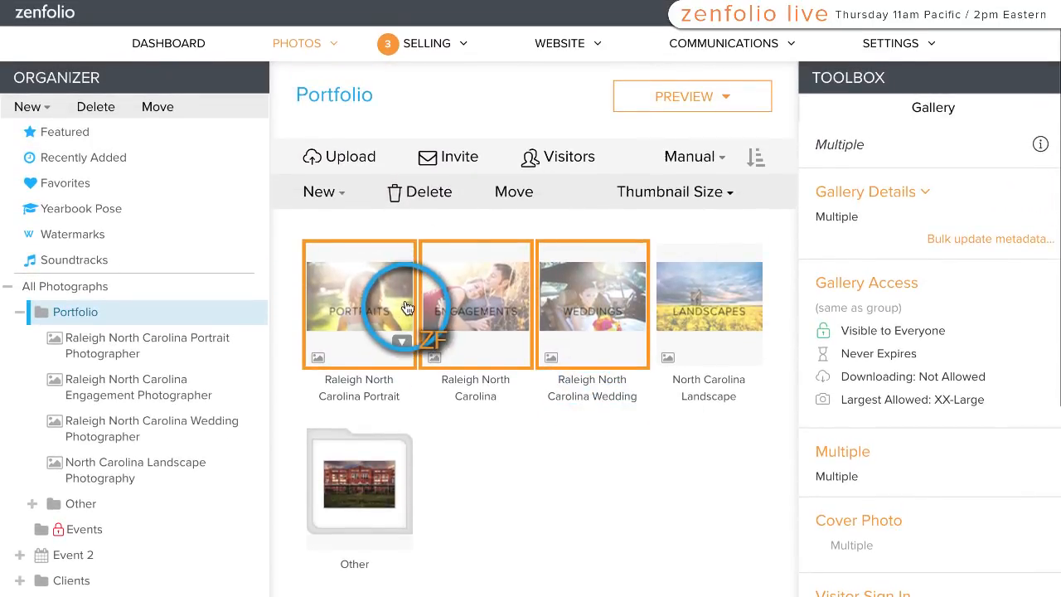
click(546, 502)
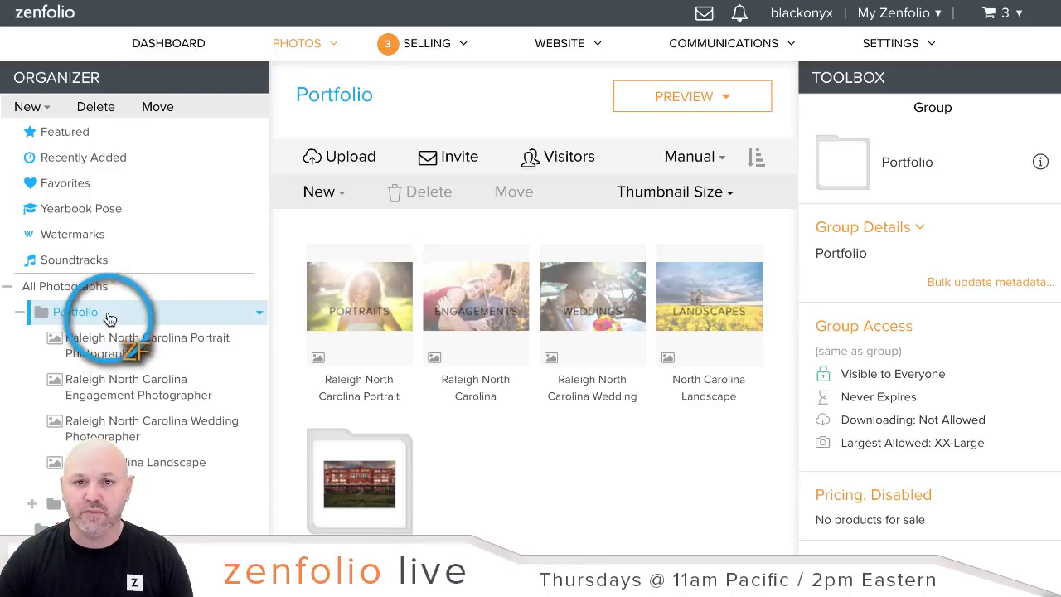
- Preview the Portfolio group in a new browser tab and examine how its gallery thumbnails and titles appear to visitors
mouse_move(687, 97)
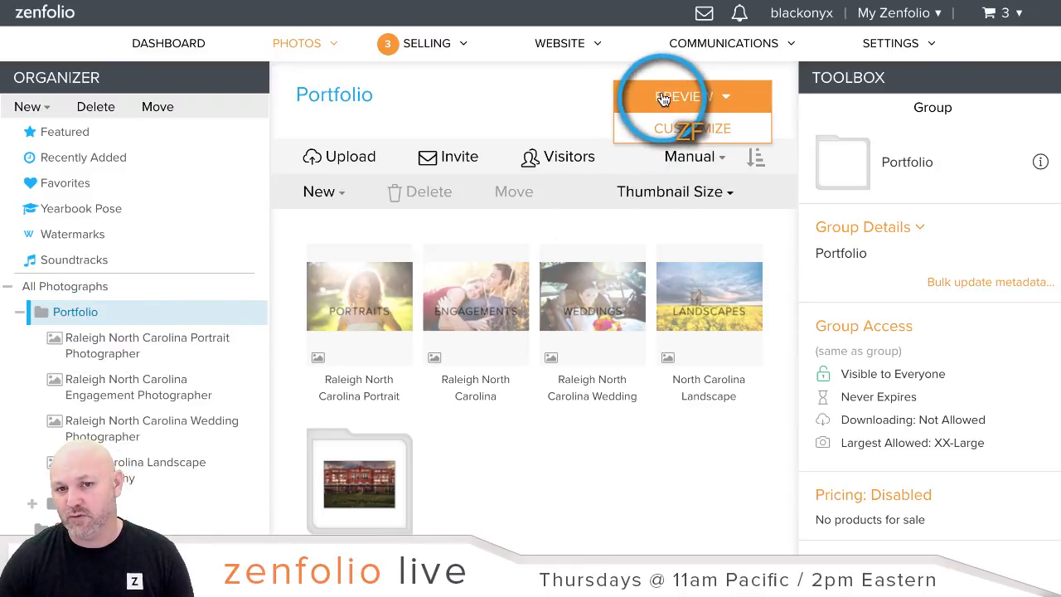
right_click(664, 93)
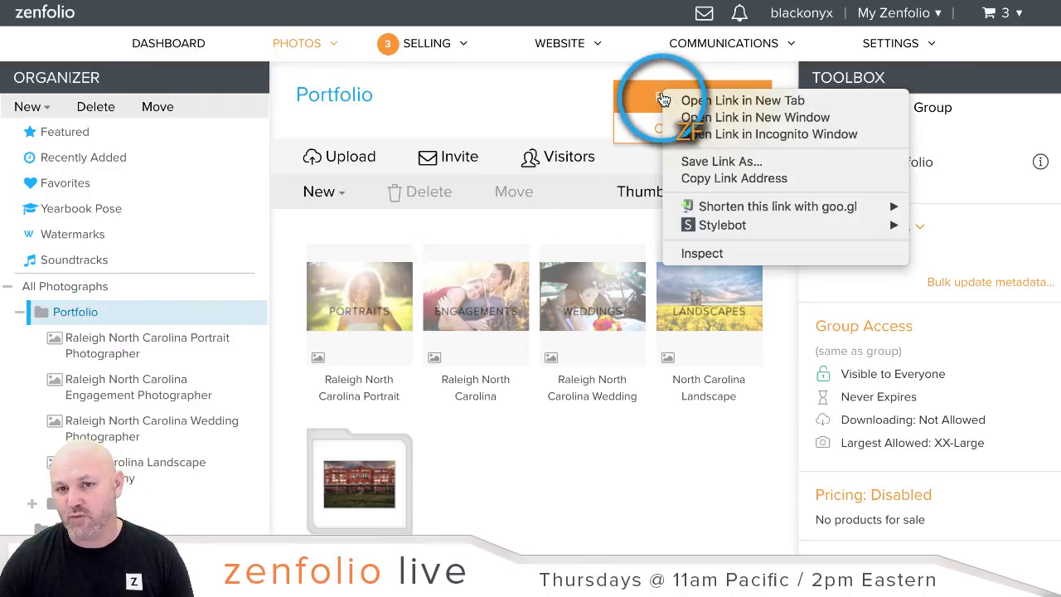
click(711, 101)
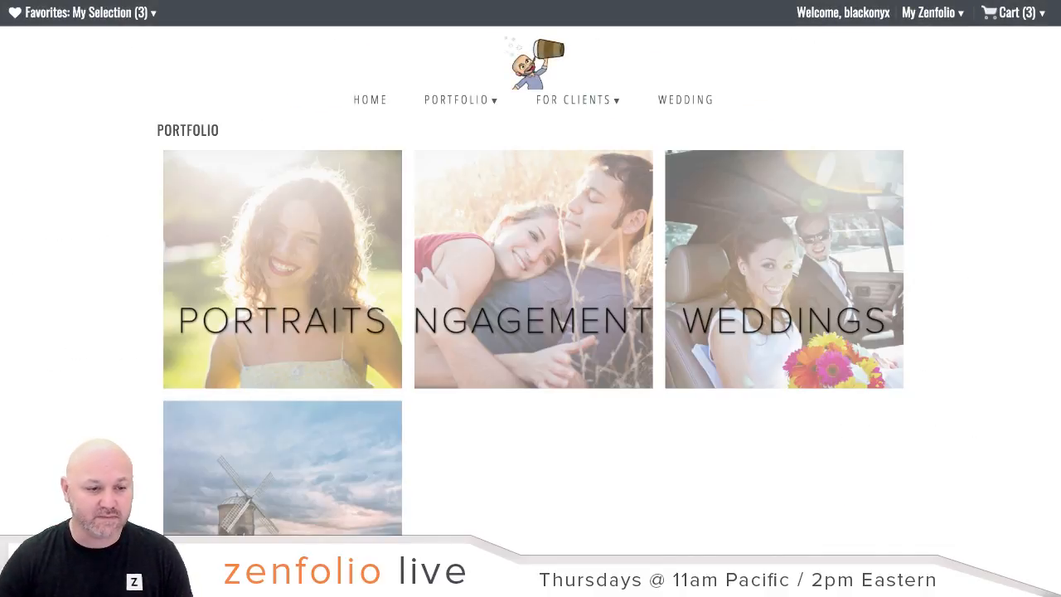
click(265, 244)
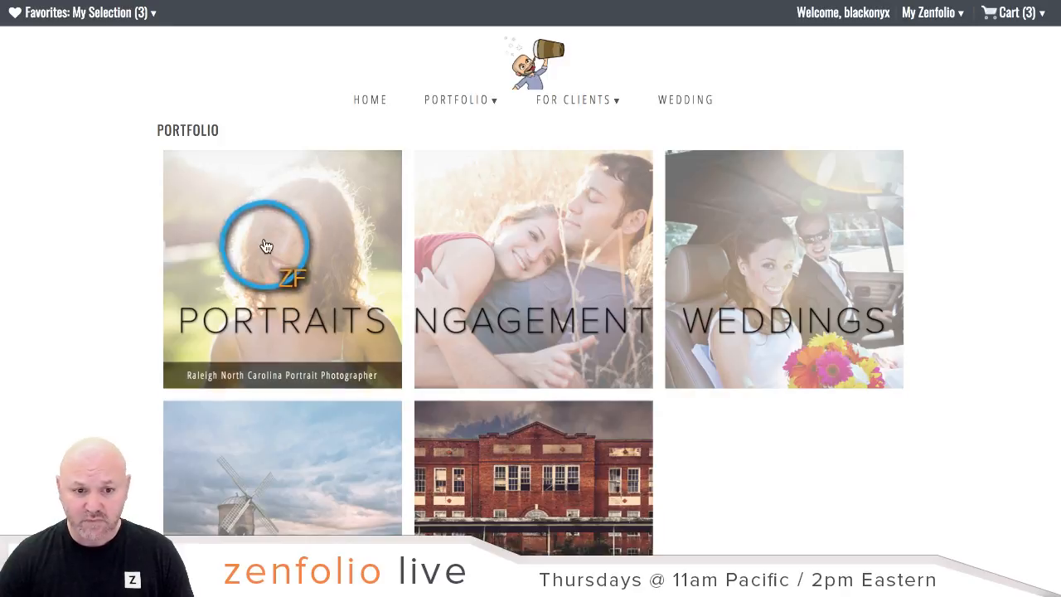
scroll(228, 264, down, 3)
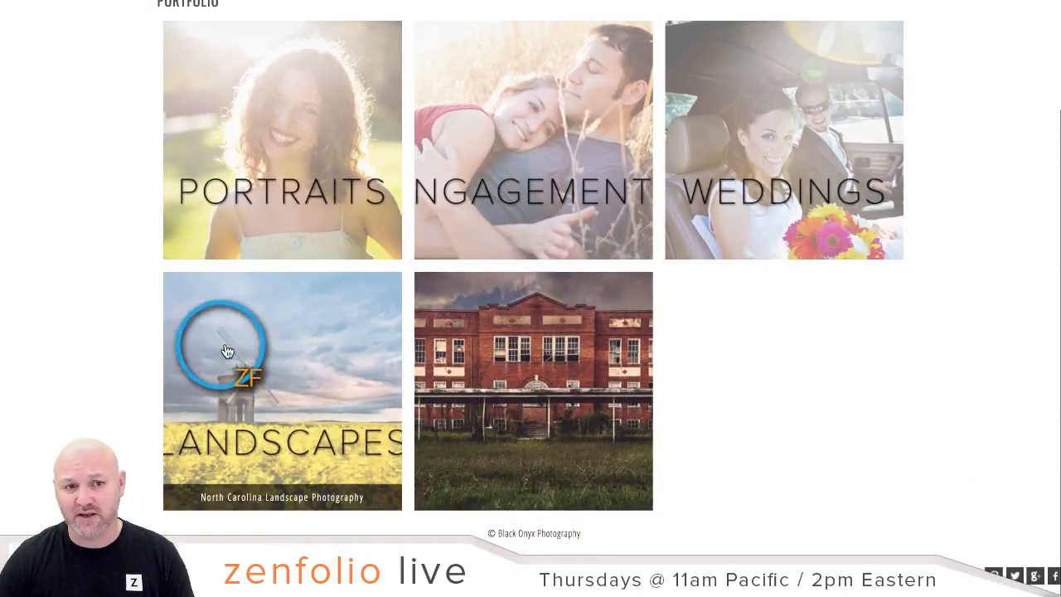
scroll(880, 433, up, 2)
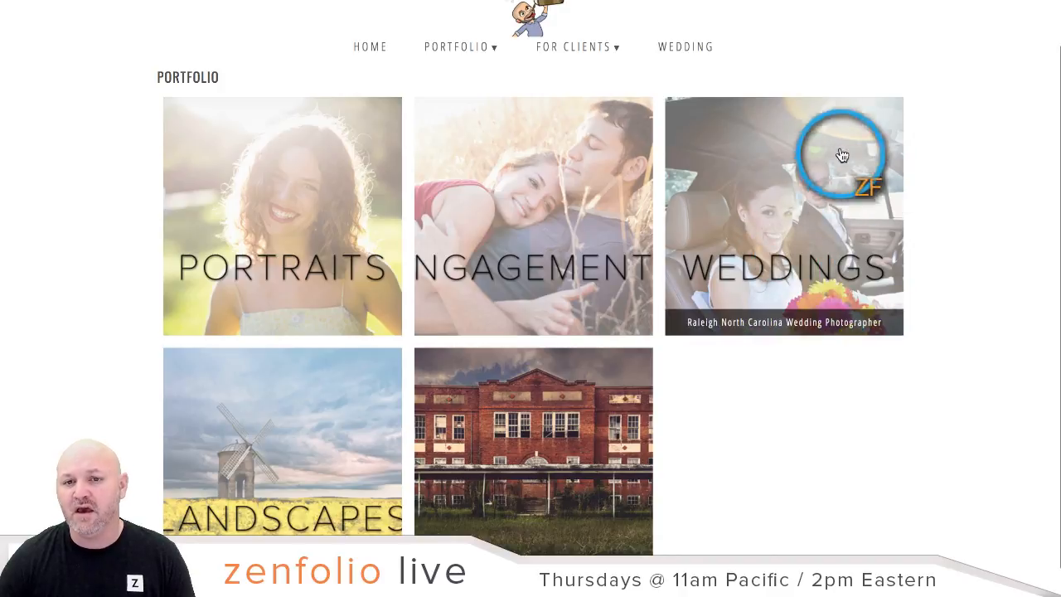
scroll(240, 226, up, 1)
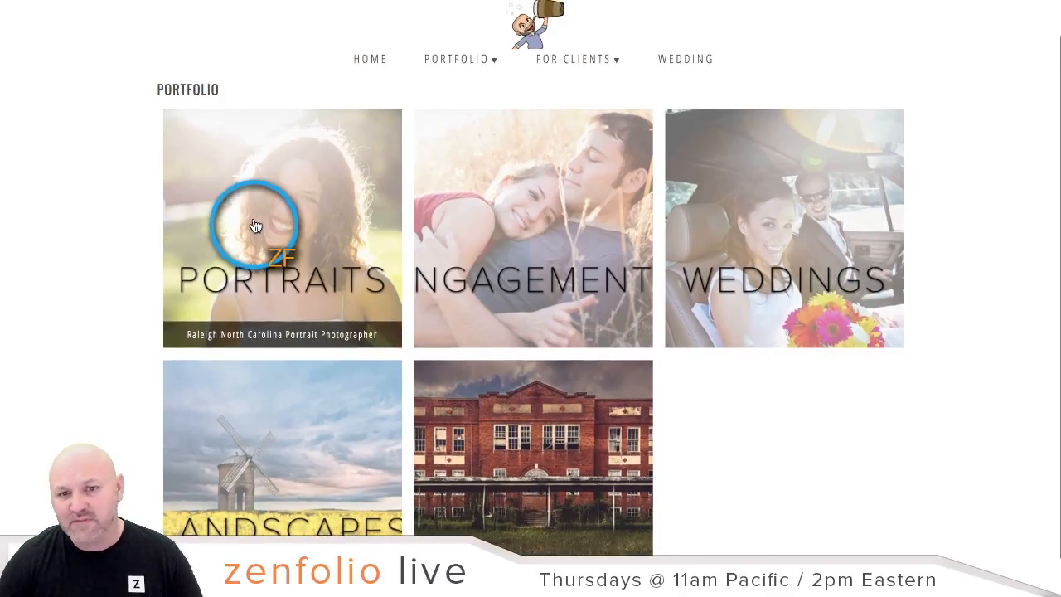
scroll(272, 259, up, 1)
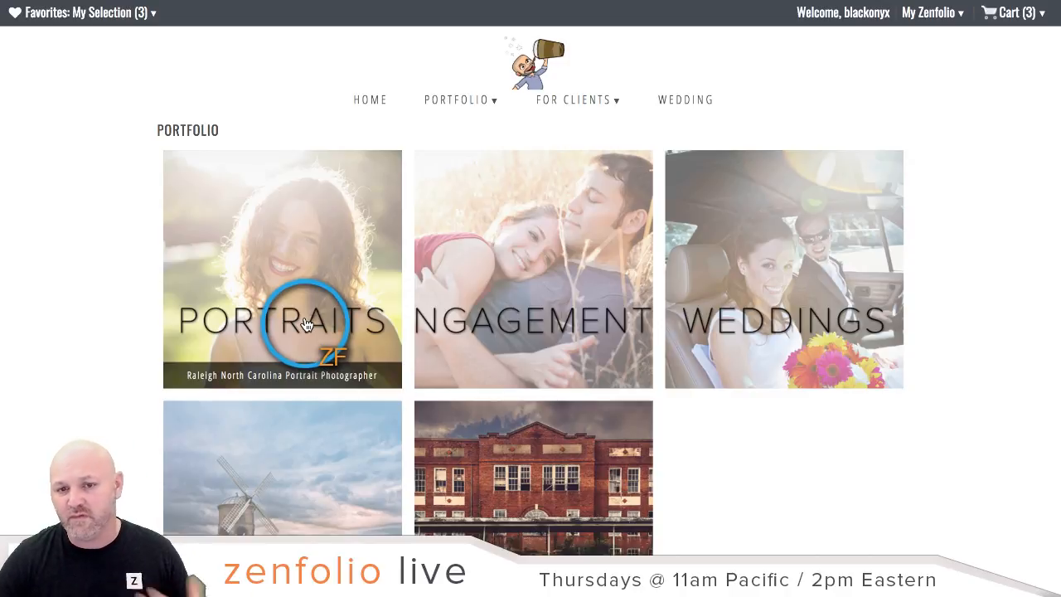
scroll(431, 265, down, 2)
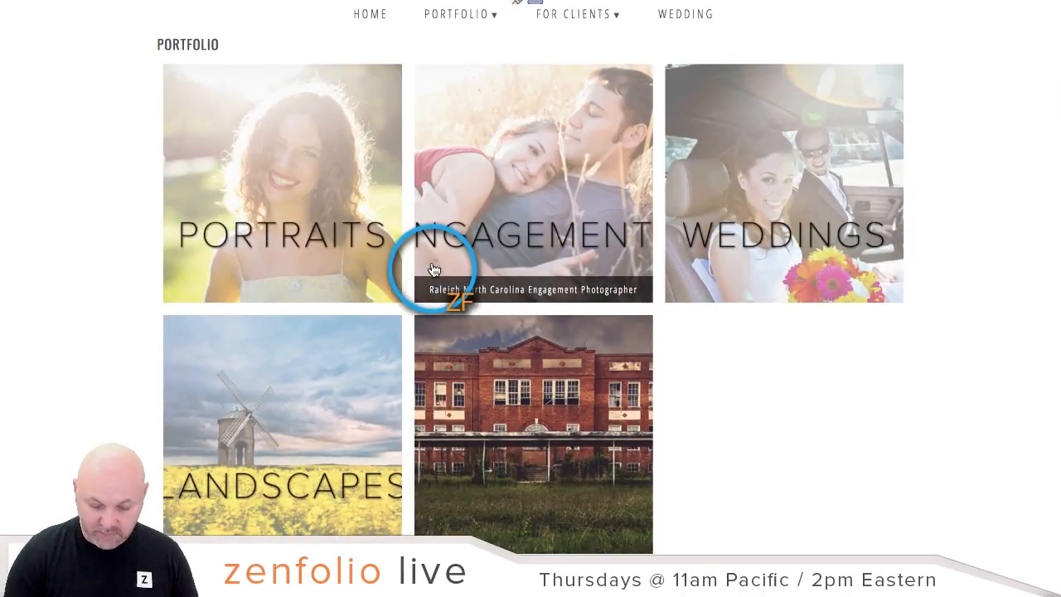
key(ctrl+minus)
key(ctrl+minus)
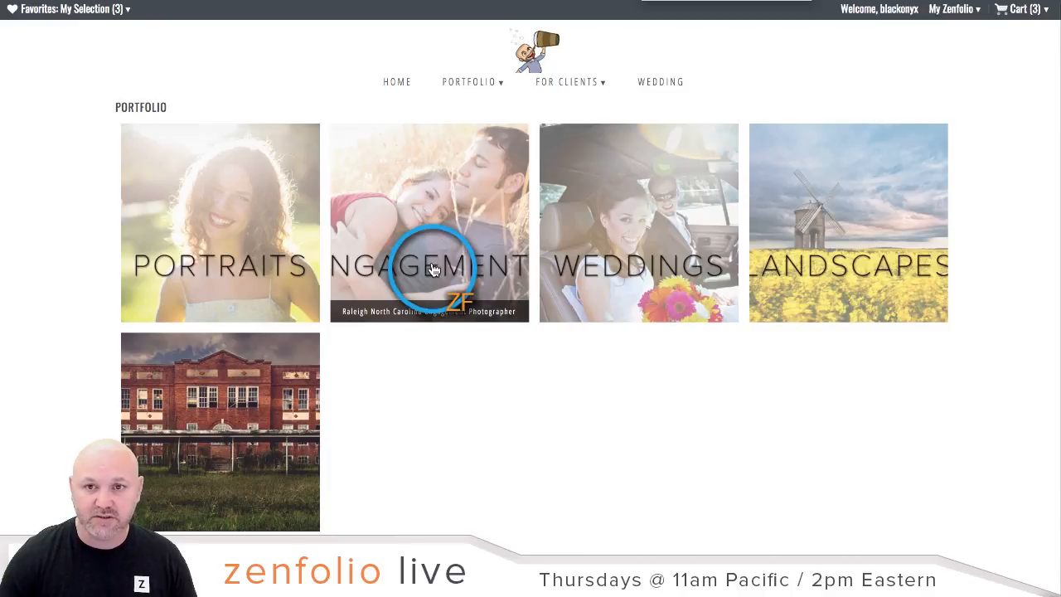
key(ctrl+plus)
scroll(431, 269, down, 1)
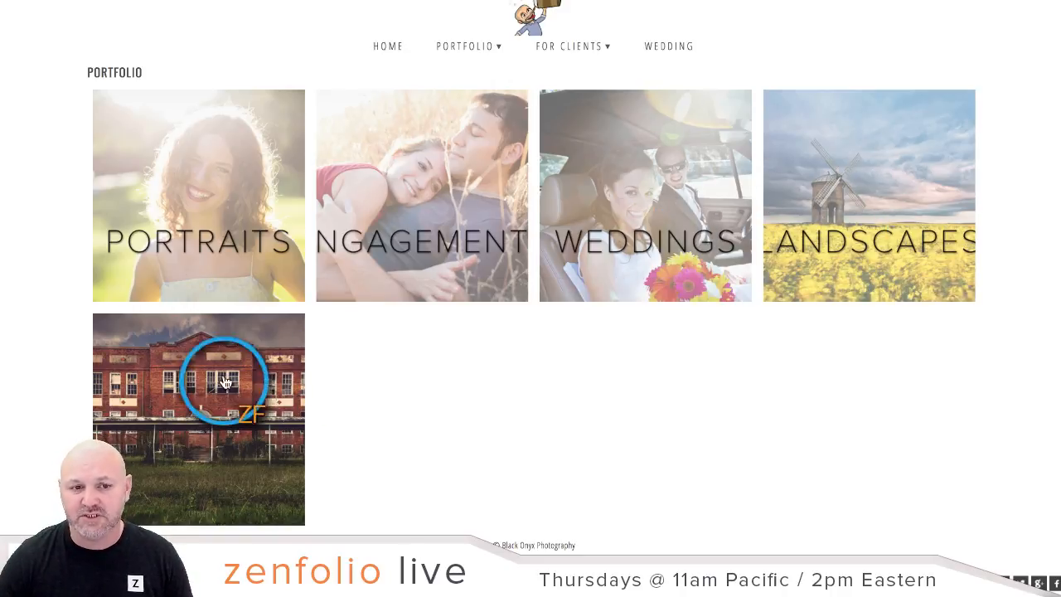
- Return to the organizer and open the Portfolio group in customize mode in a new tab, continuing past the introductory dialog
key(ctrl+Tab)
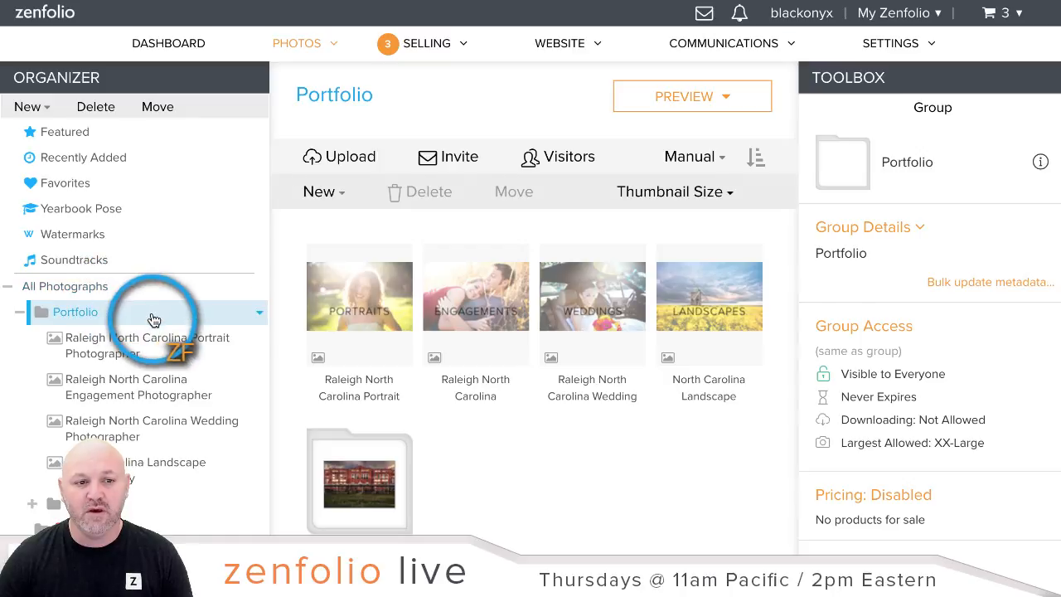
mouse_move(673, 95)
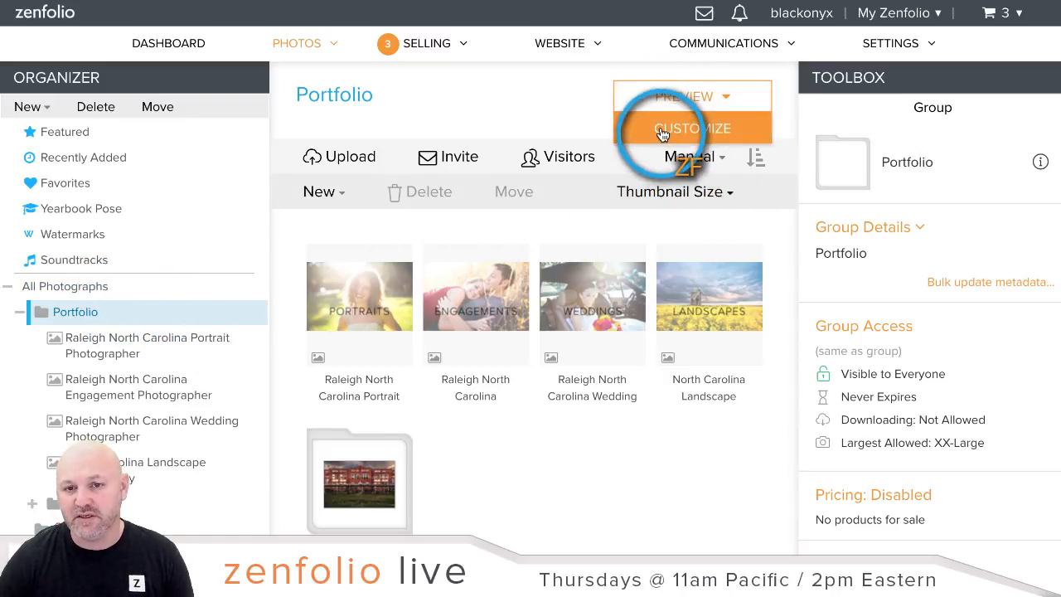
right_click(675, 125)
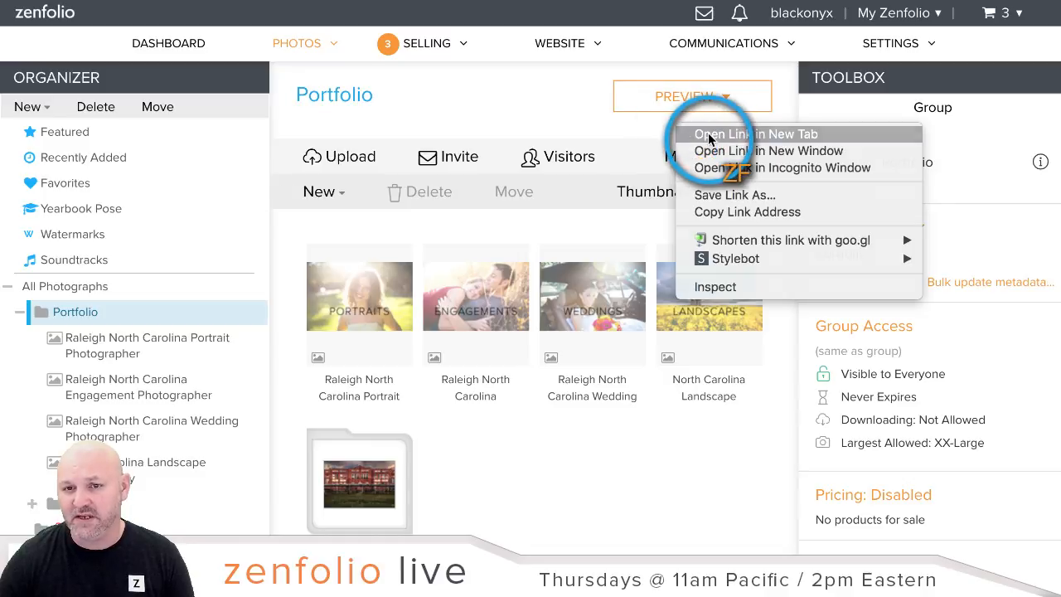
click(709, 138)
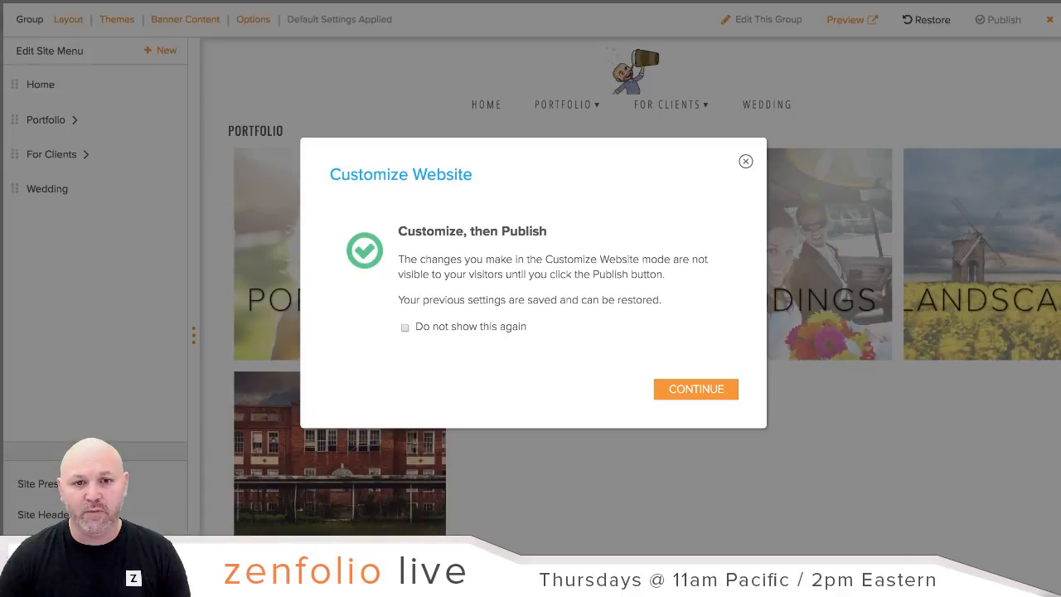
click(709, 391)
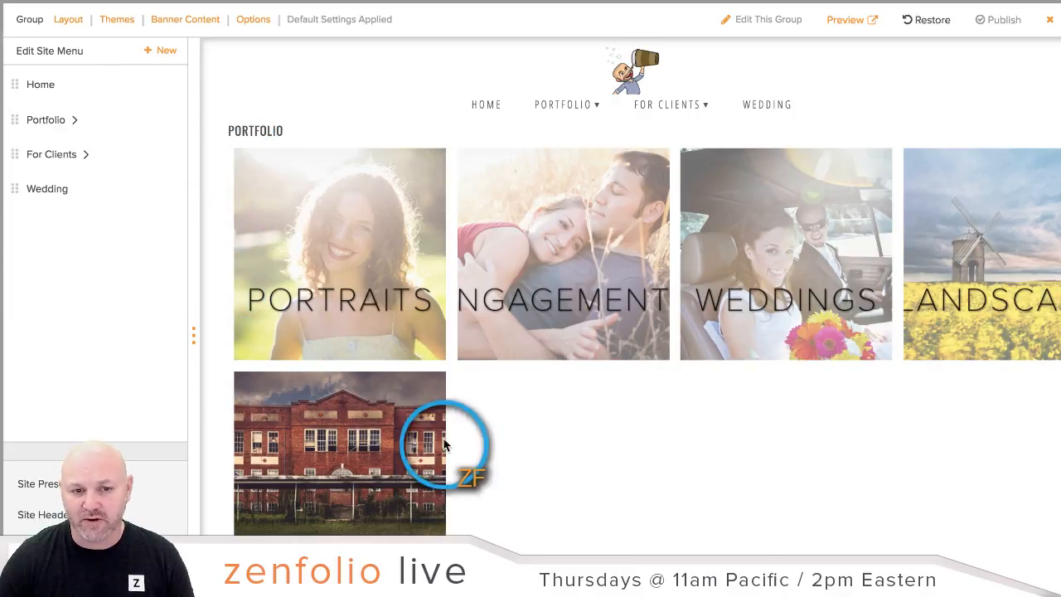
- Open the Portfolio page's options and turn off the use of default settings for layout, theme and options
scroll(558, 424, down, 2)
scroll(559, 422, up, 2)
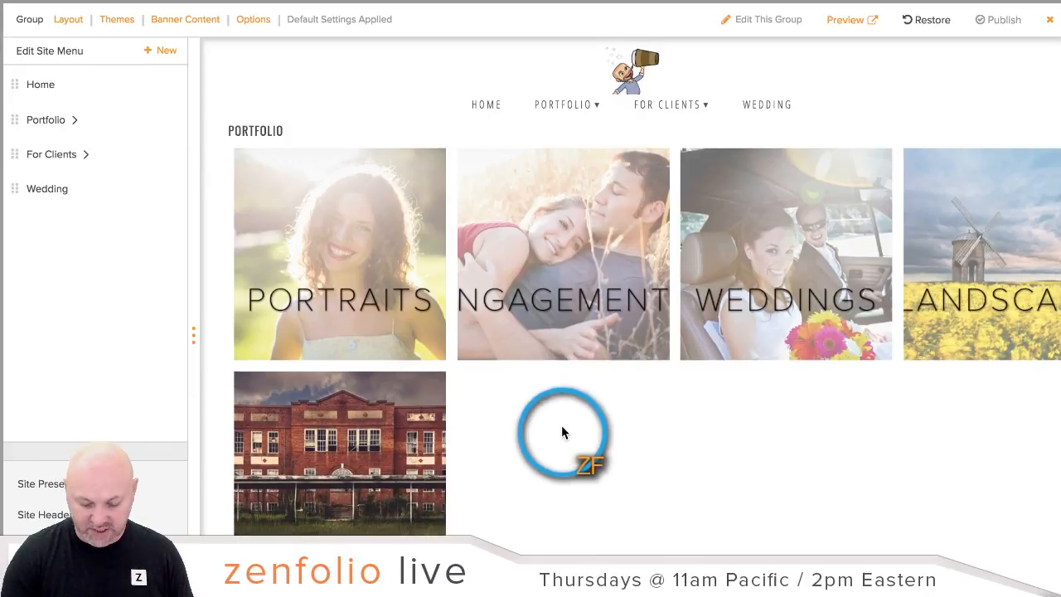
key(ctrl+minus)
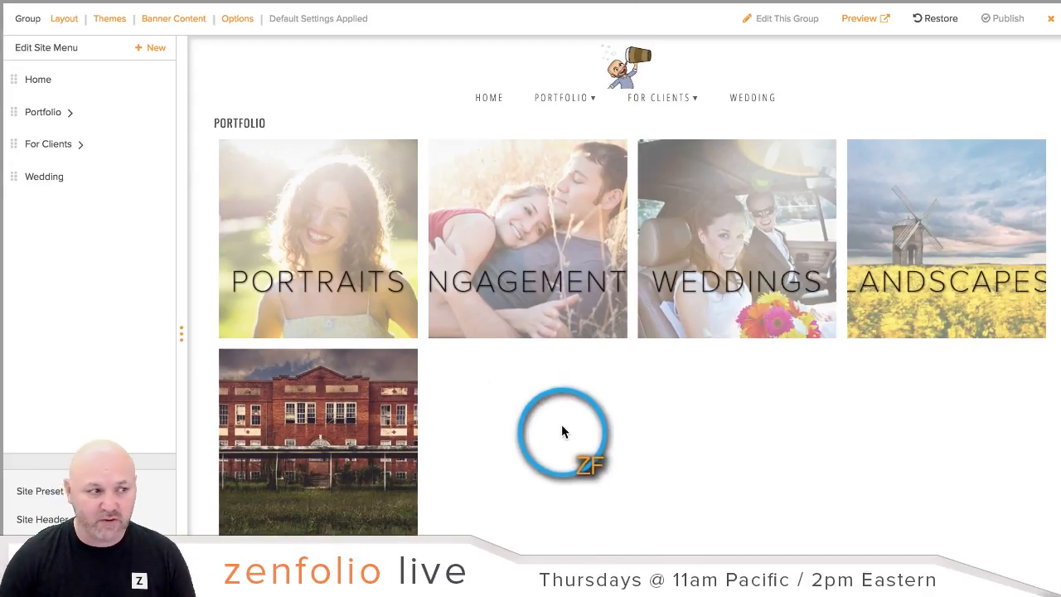
click(238, 20)
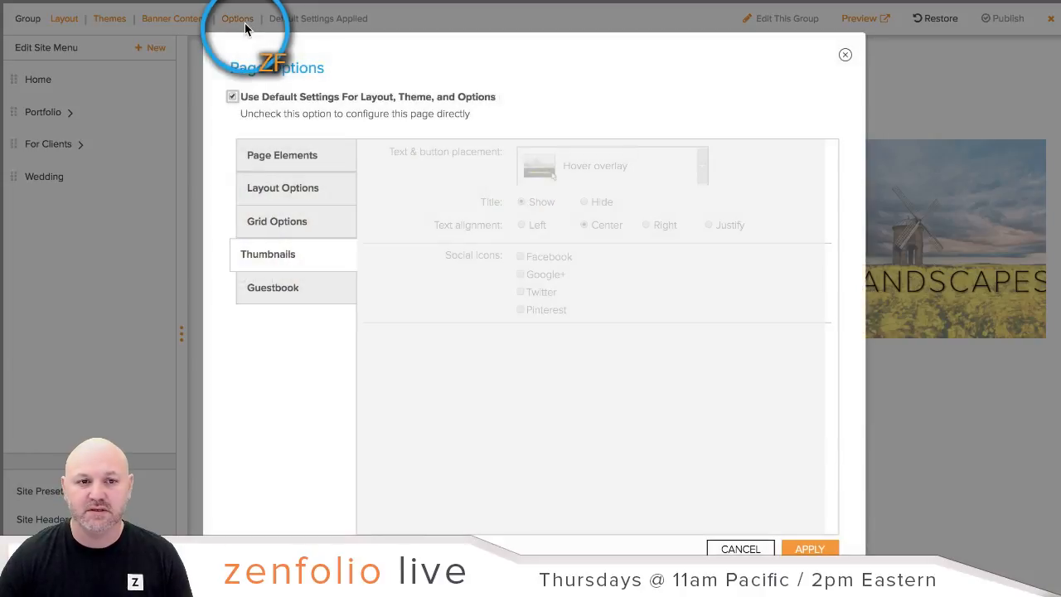
click(233, 96)
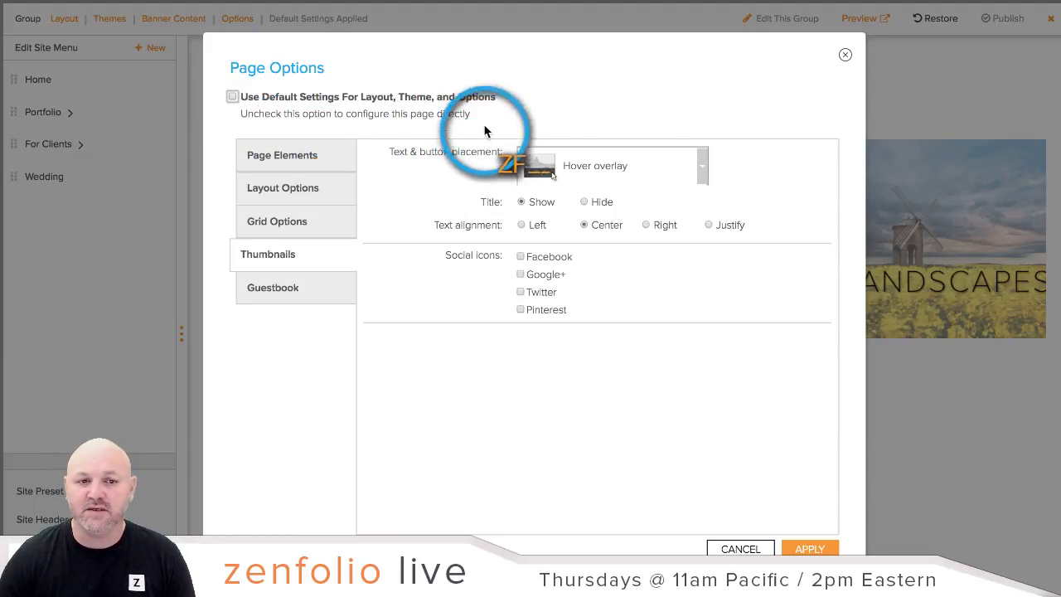
- Choose grid style B in the Portfolio page's grid options and apply the change
click(291, 222)
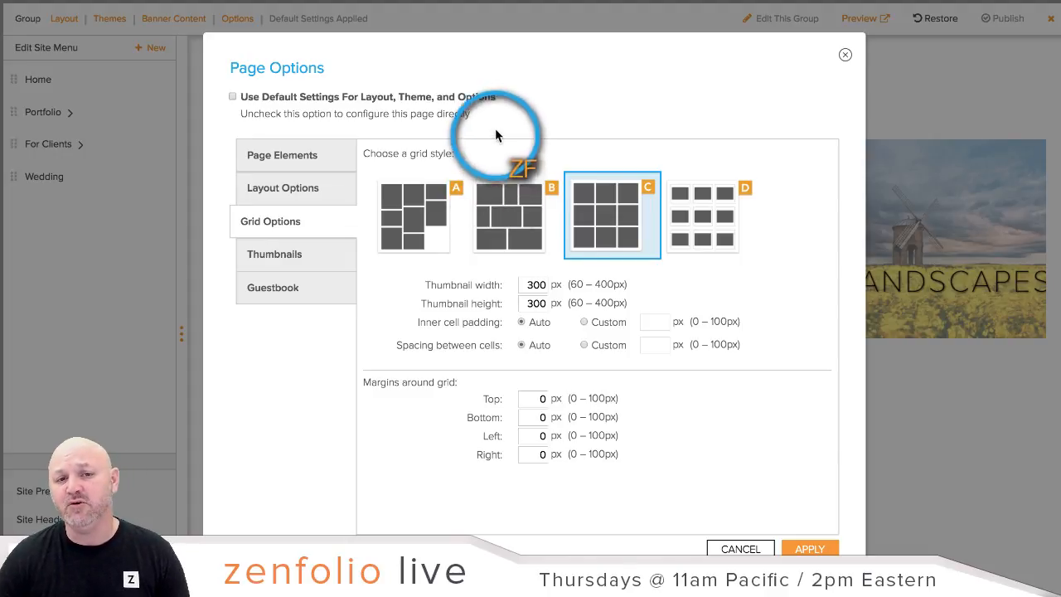
click(511, 205)
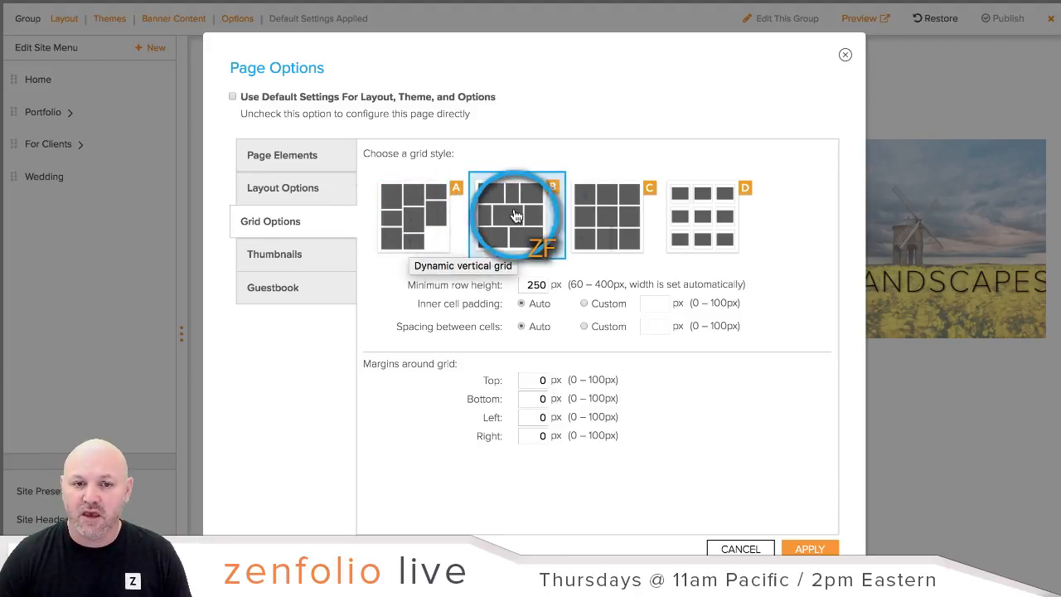
click(534, 219)
click(820, 548)
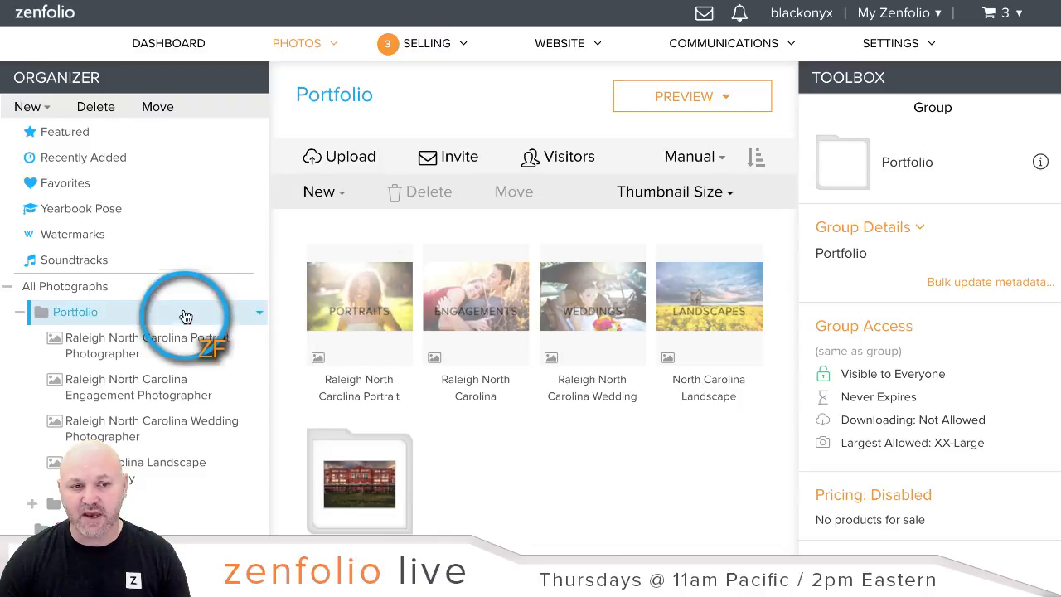
- In the Raleigh North Carolina Portrait Photographer gallery, assign photo 13, the backlit sunlight portrait, as that gallery's cover thumbnail
scroll(185, 317, down, 1)
click(67, 308)
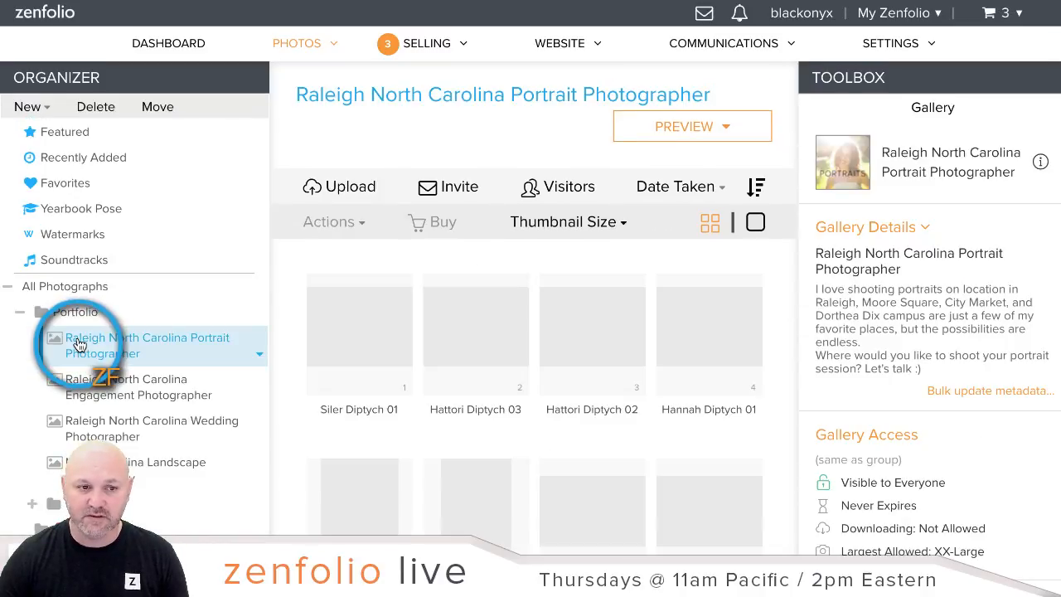
scroll(104, 308, down, 1)
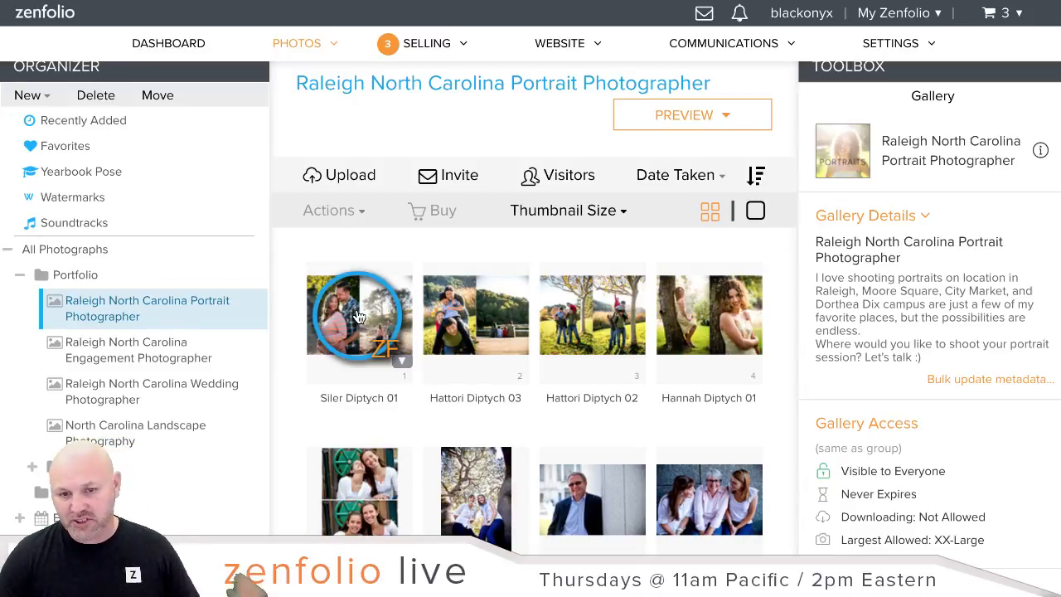
scroll(524, 315, down, 1)
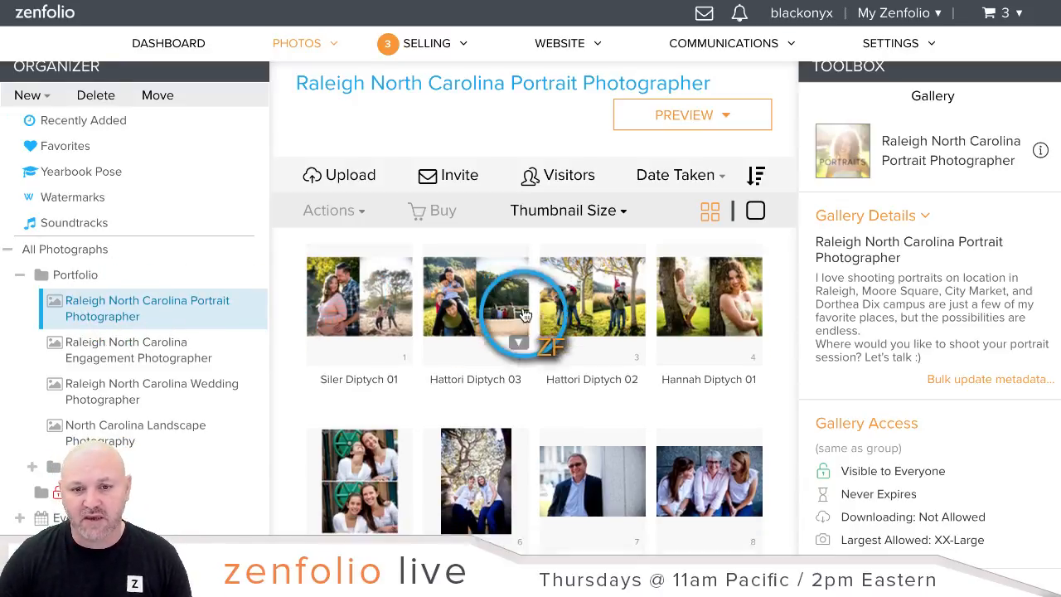
scroll(524, 315, down, 5)
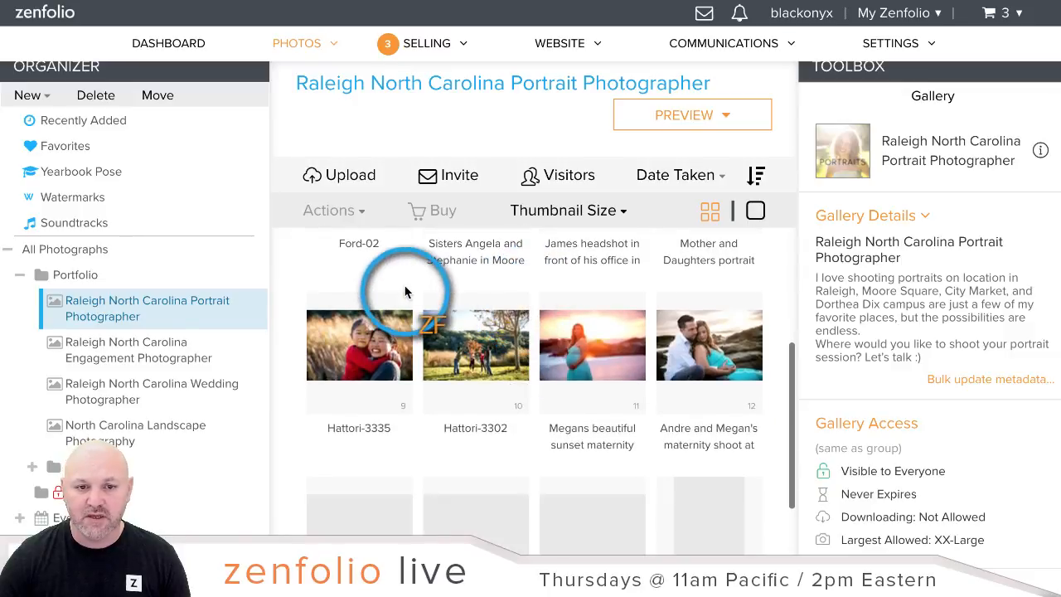
scroll(405, 291, down, 4)
click(372, 297)
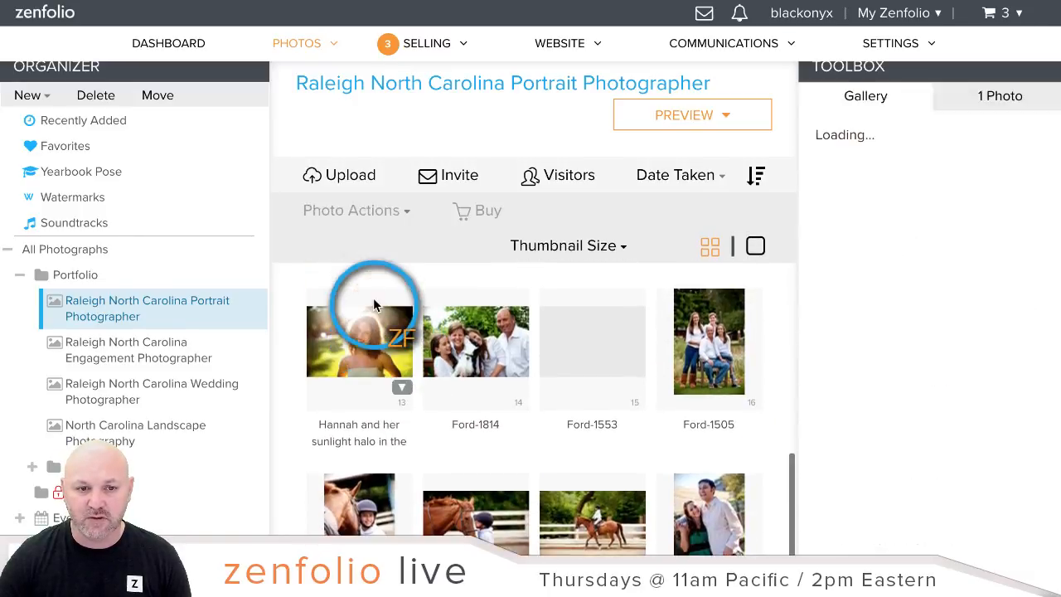
click(403, 390)
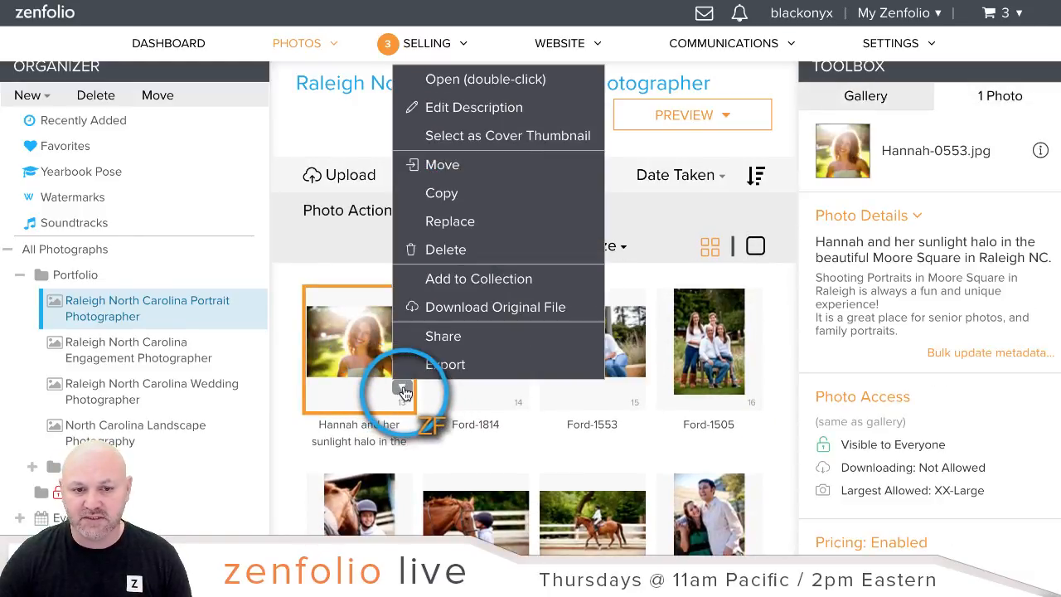
click(504, 139)
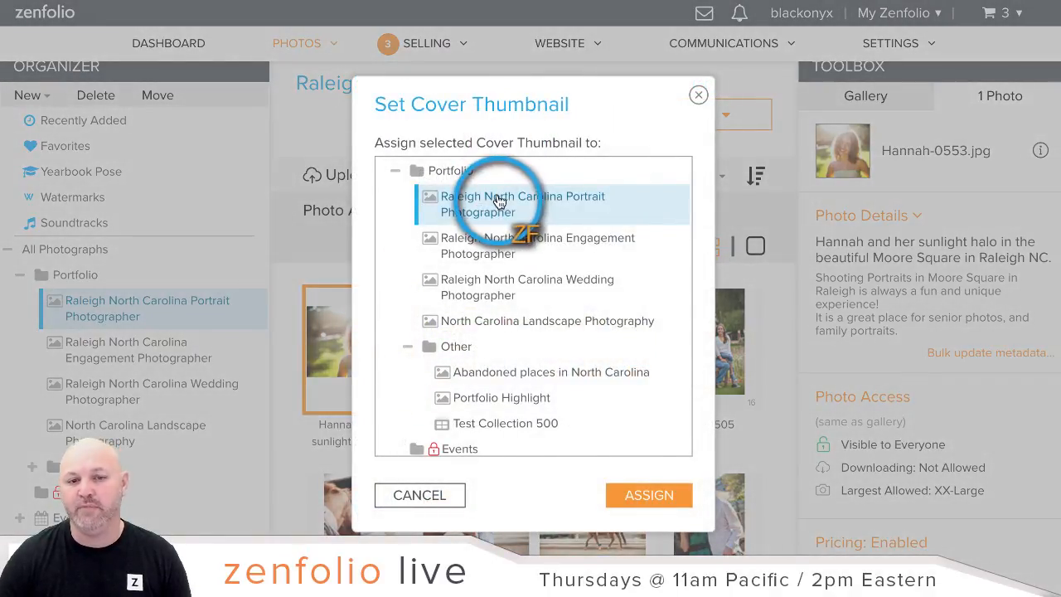
click(642, 492)
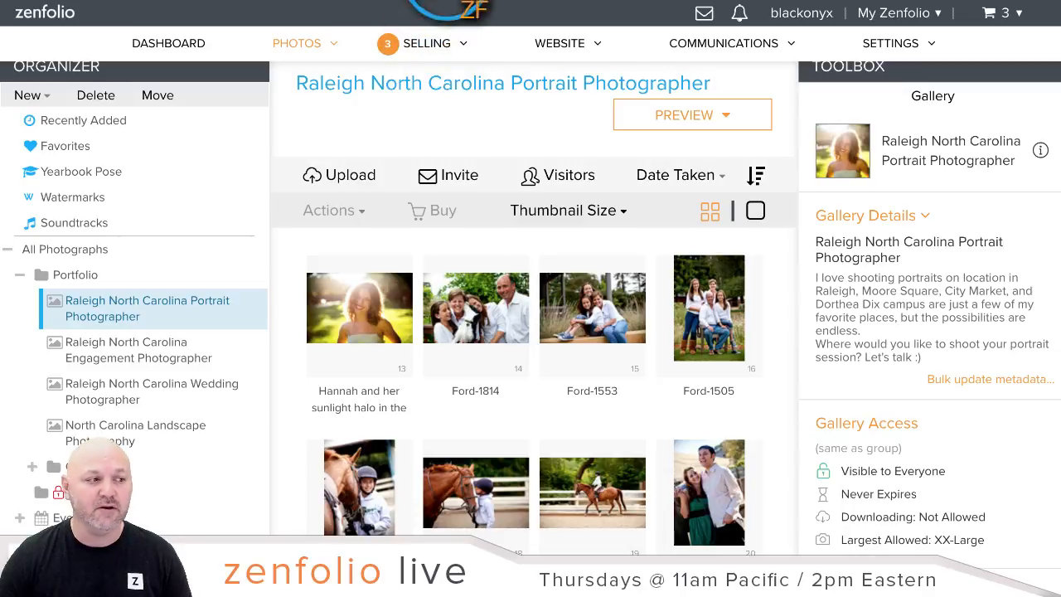
click(444, 5)
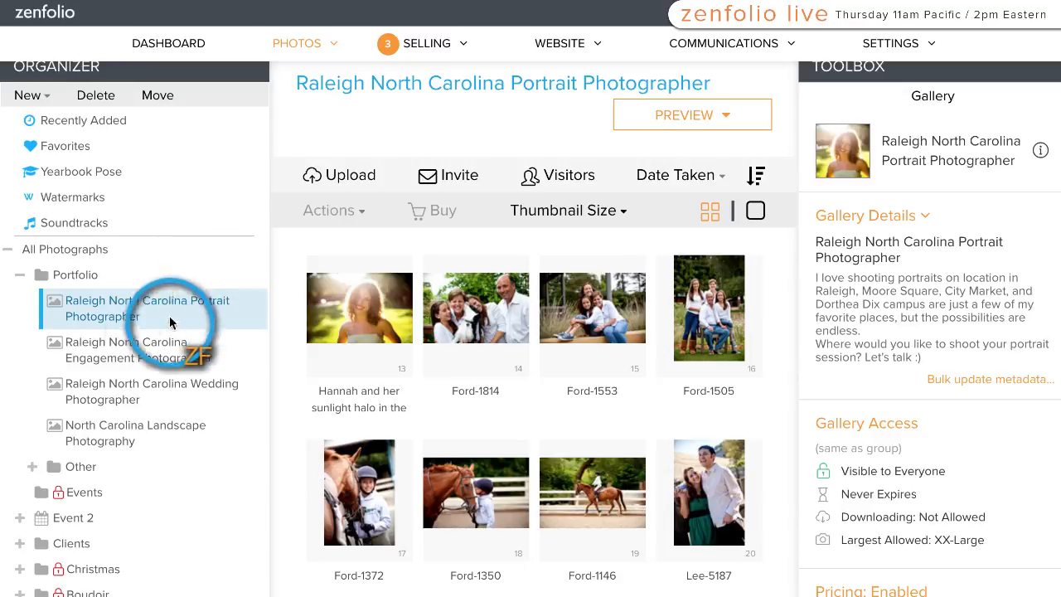
- Assign photo 12 of the Raleigh North Carolina Engagement Photographer gallery as cover thumbnail of the Raleigh North Carolina Wedding Photographer gallery
scroll(146, 292, down, 1)
scroll(146, 292, up, 1)
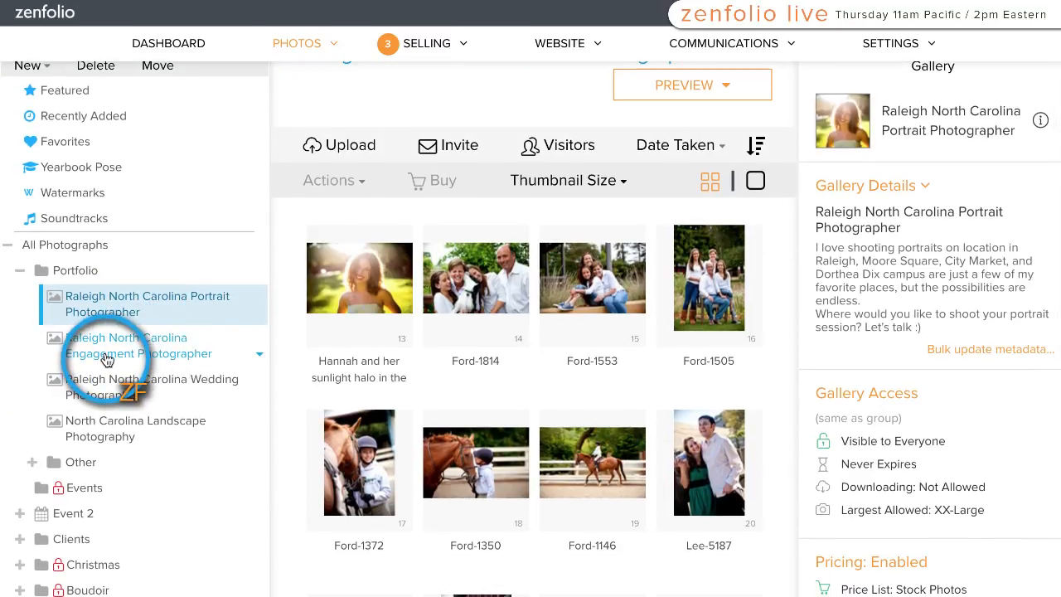
click(107, 360)
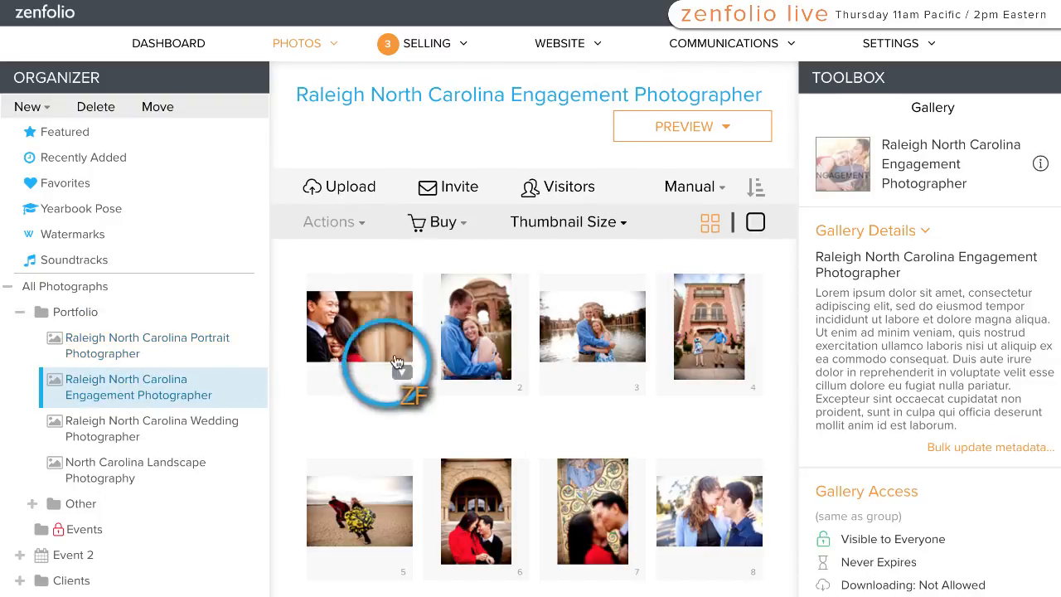
scroll(472, 323, down, 2)
scroll(470, 323, down, 5)
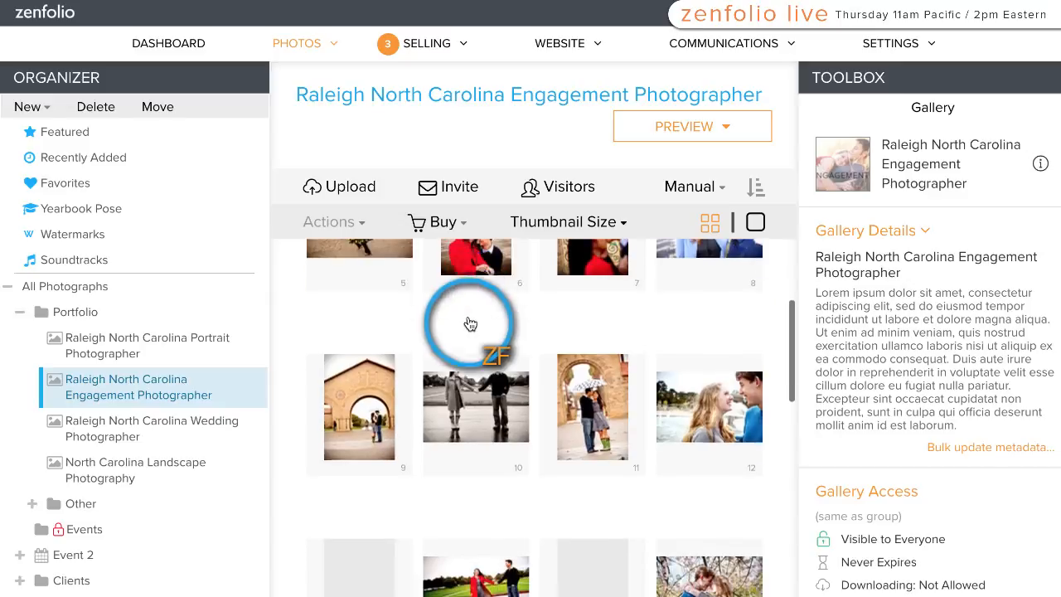
click(750, 416)
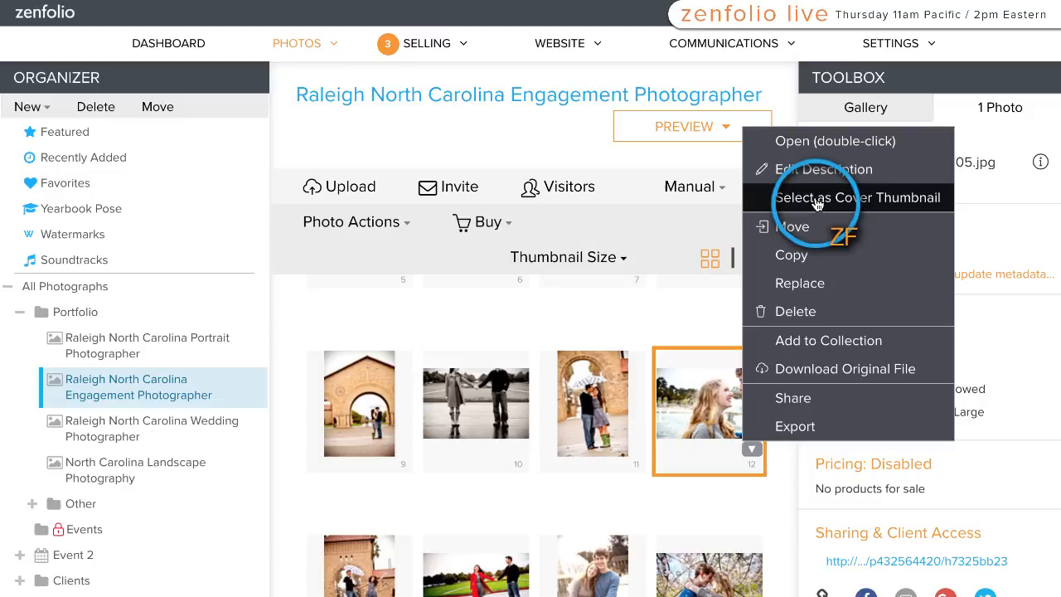
click(816, 203)
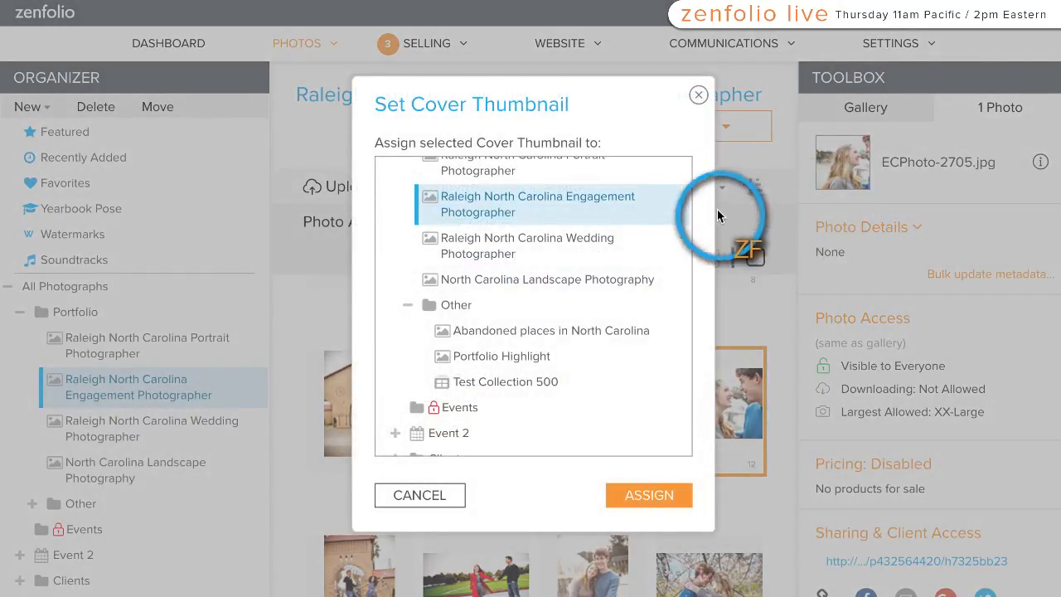
click(586, 246)
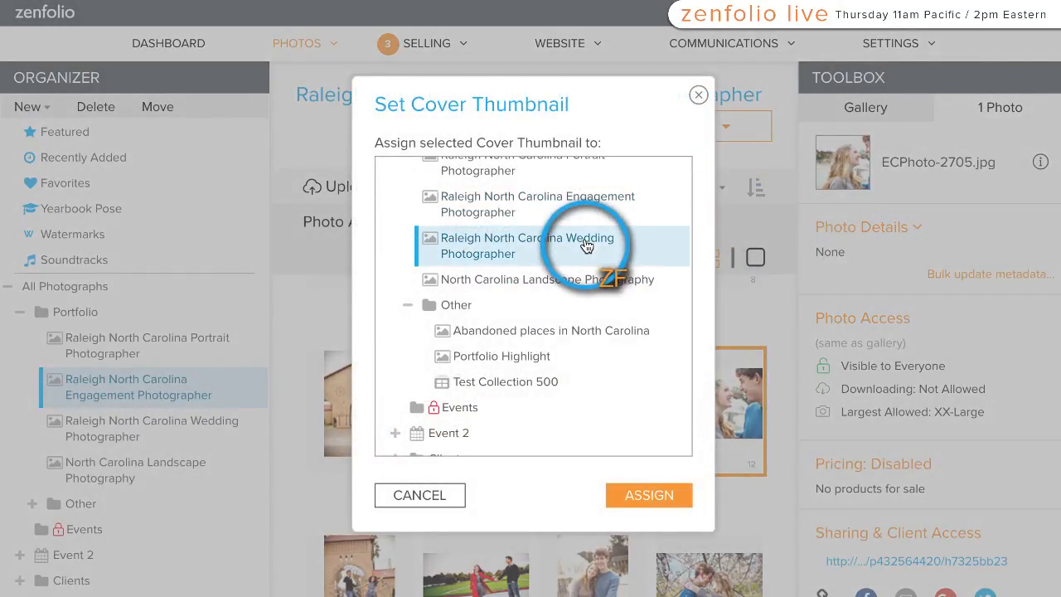
click(649, 497)
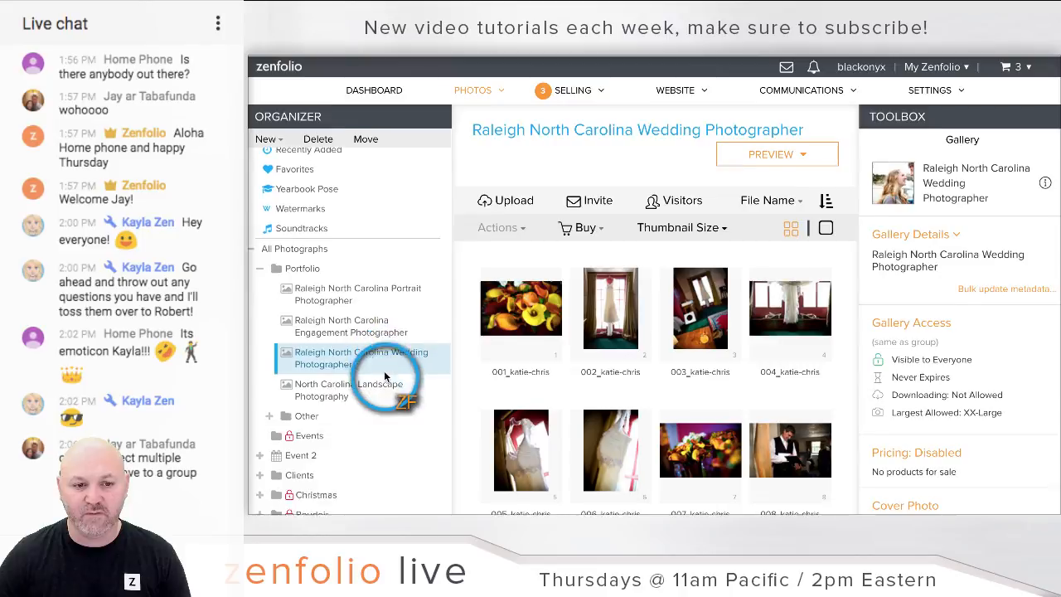
- Expand the Other subgroup of the Portfolio group and open it to view its galleries
scroll(375, 374, down, 1)
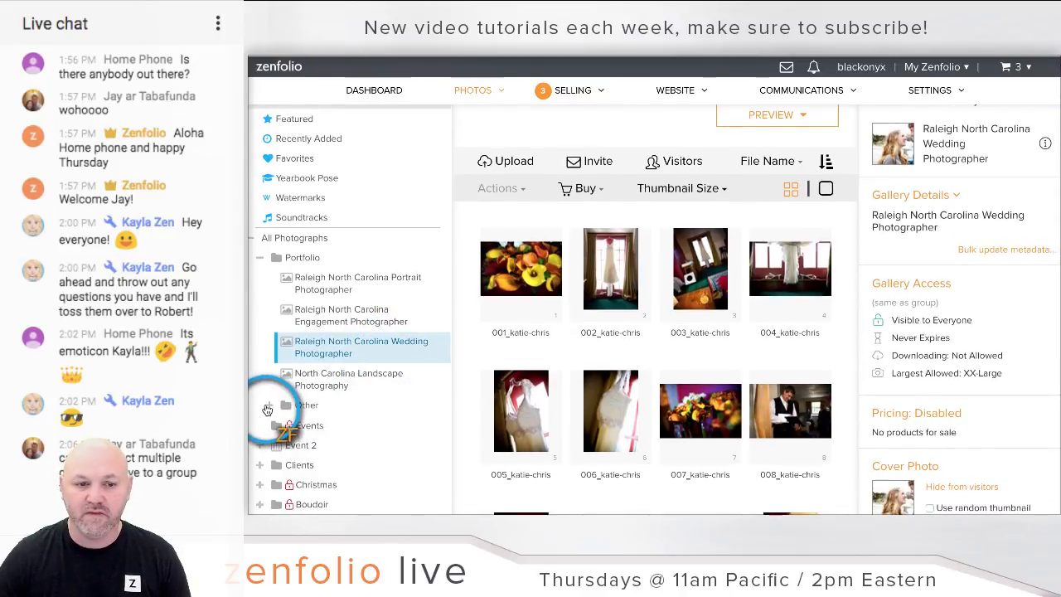
click(267, 409)
click(307, 406)
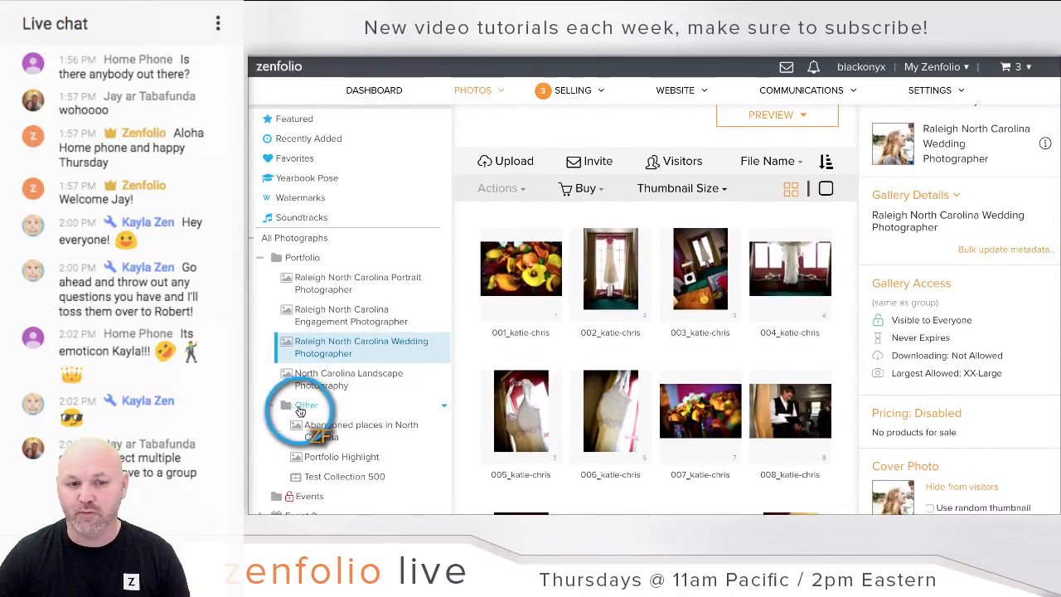
scroll(298, 407, down, 1)
click(1051, 257)
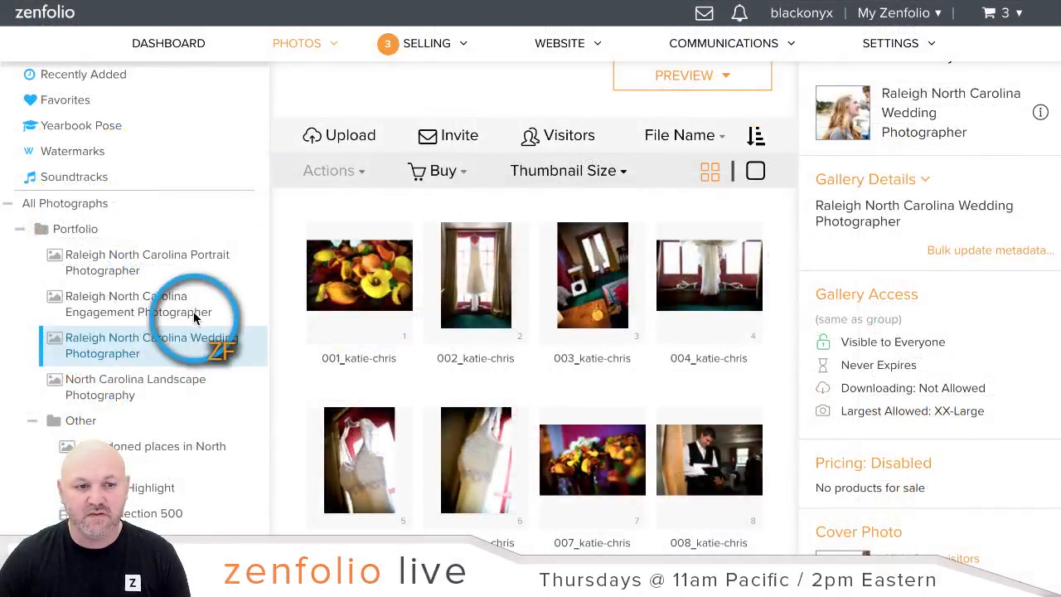
scroll(380, 308, down, 1)
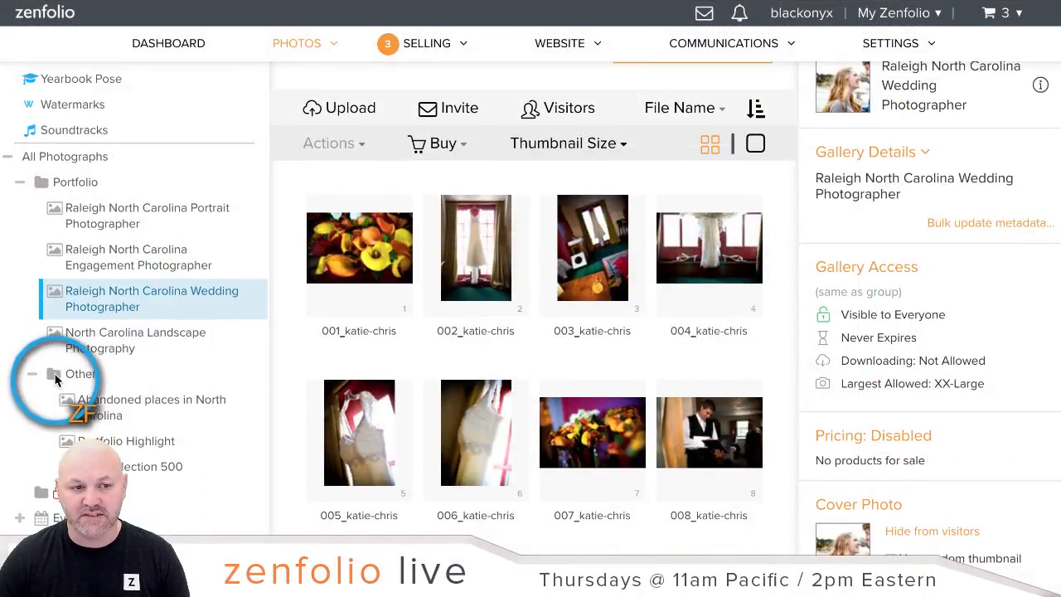
click(86, 379)
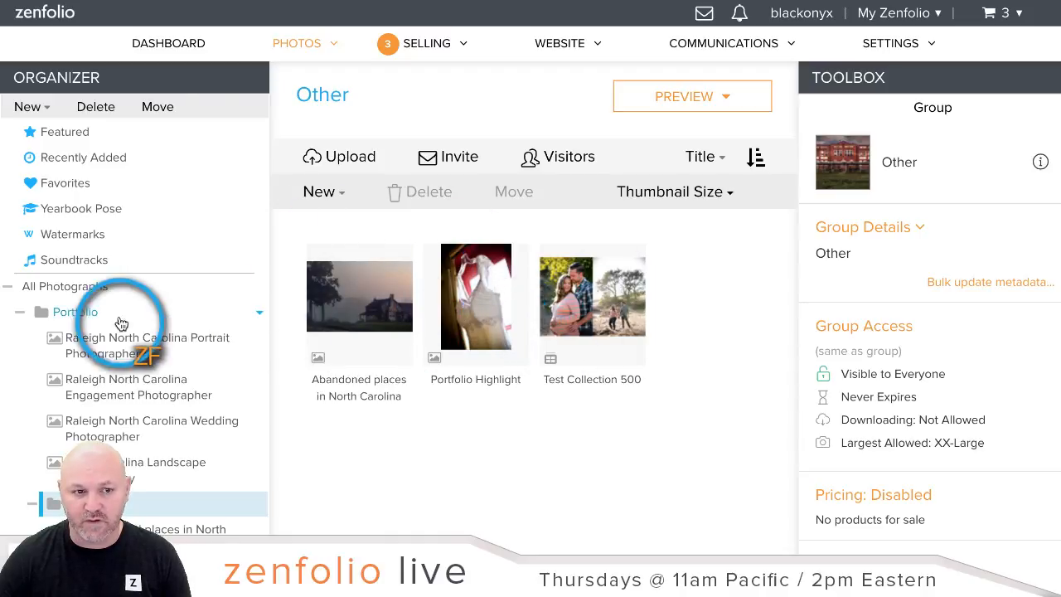
- Expand the Archive group, its 2017 subgroup and the Clients subgroup inside 2017
scroll(190, 330, down, 4)
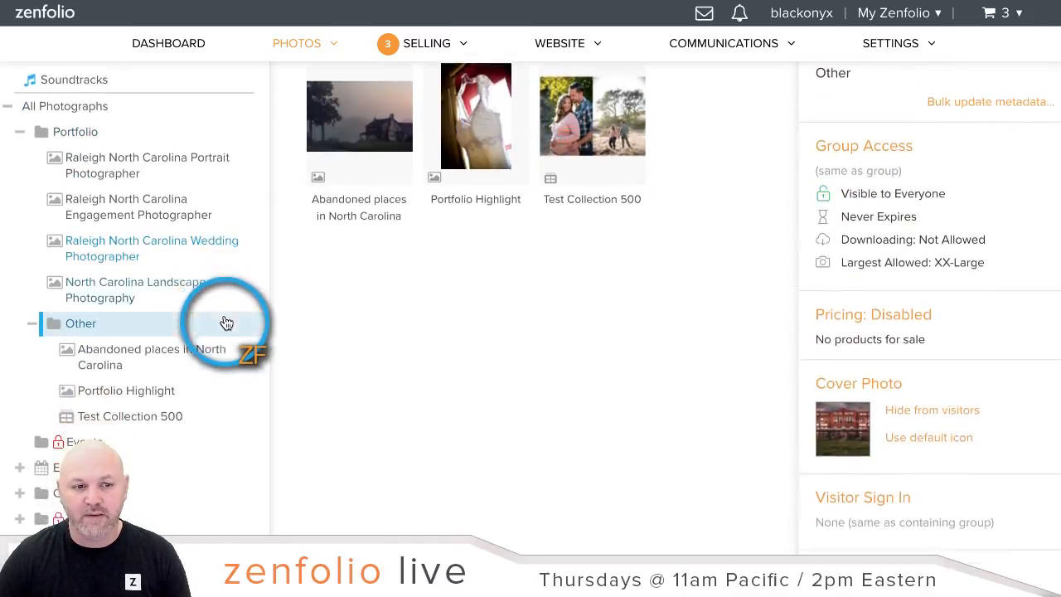
scroll(212, 333, down, 1)
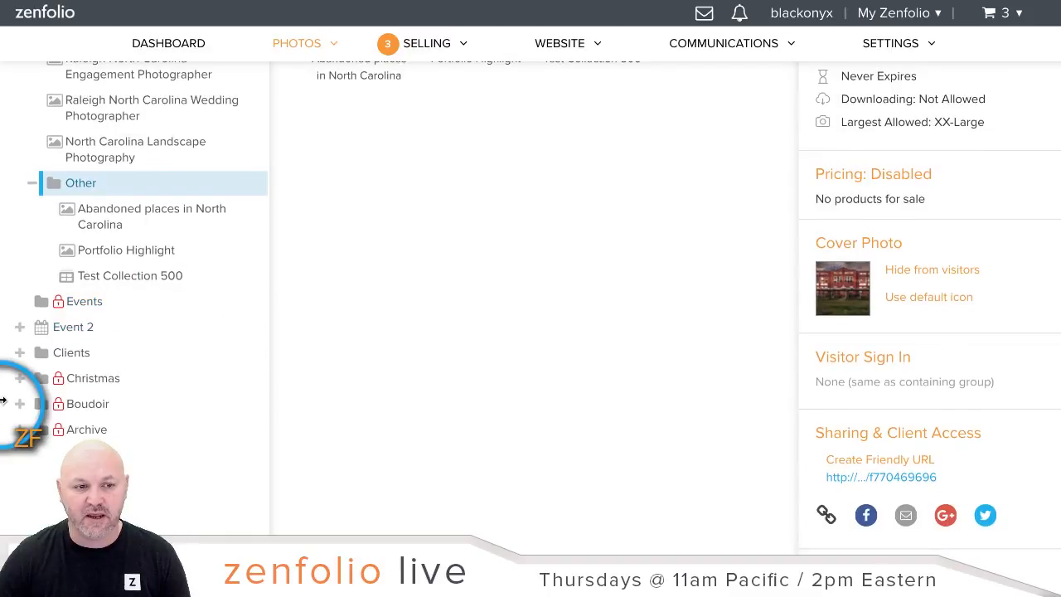
scroll(17, 390, down, 1)
click(20, 376)
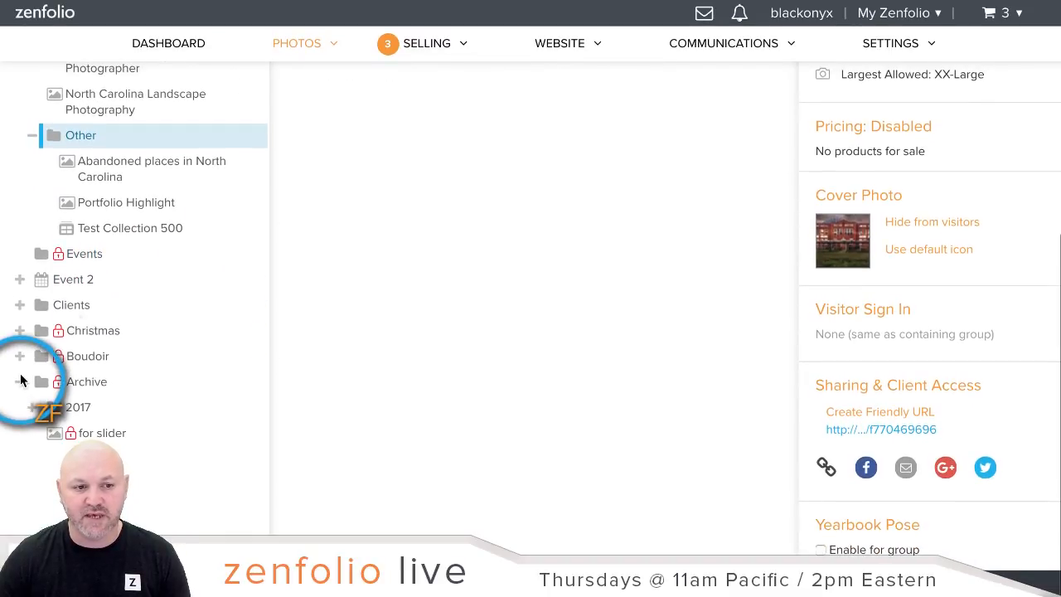
click(35, 403)
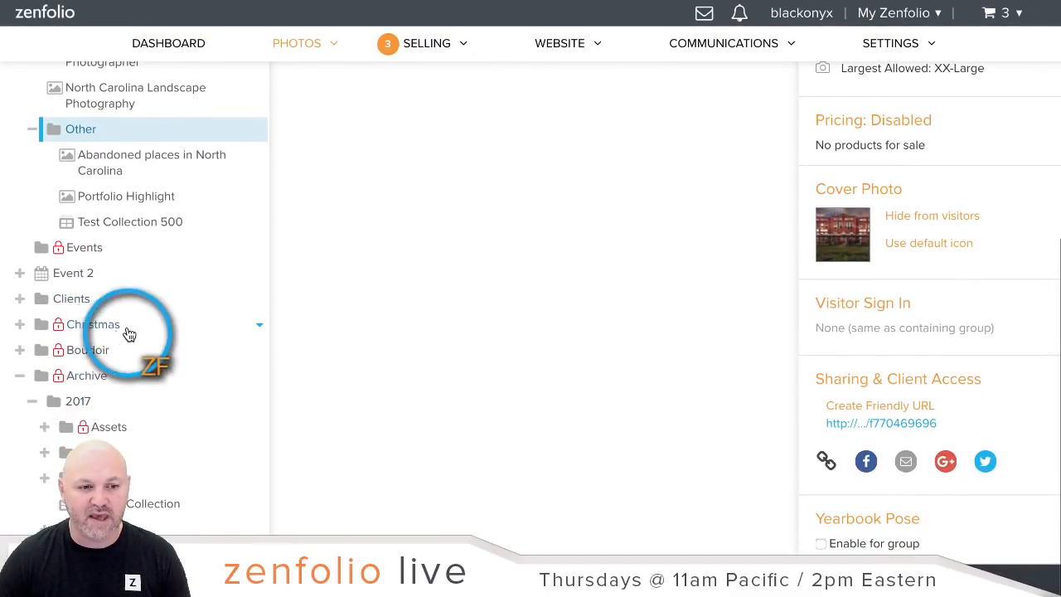
scroll(119, 332, down, 4)
click(43, 261)
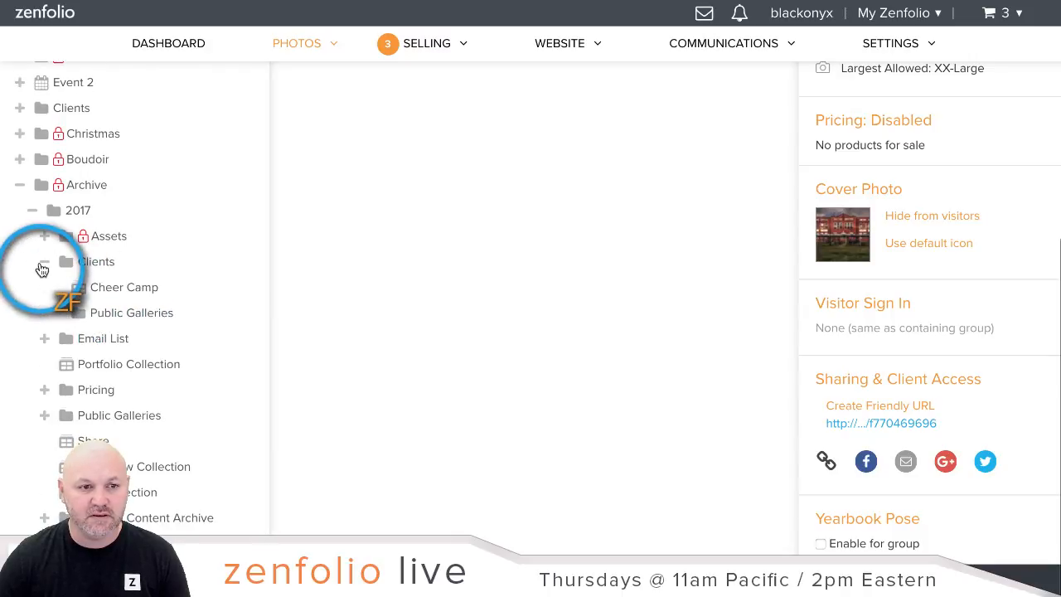
- Expand the Public Galleries and 2015 subgroups within Archive's 2017 group, and open the HomePhotos group
scroll(9, 296, down, 2)
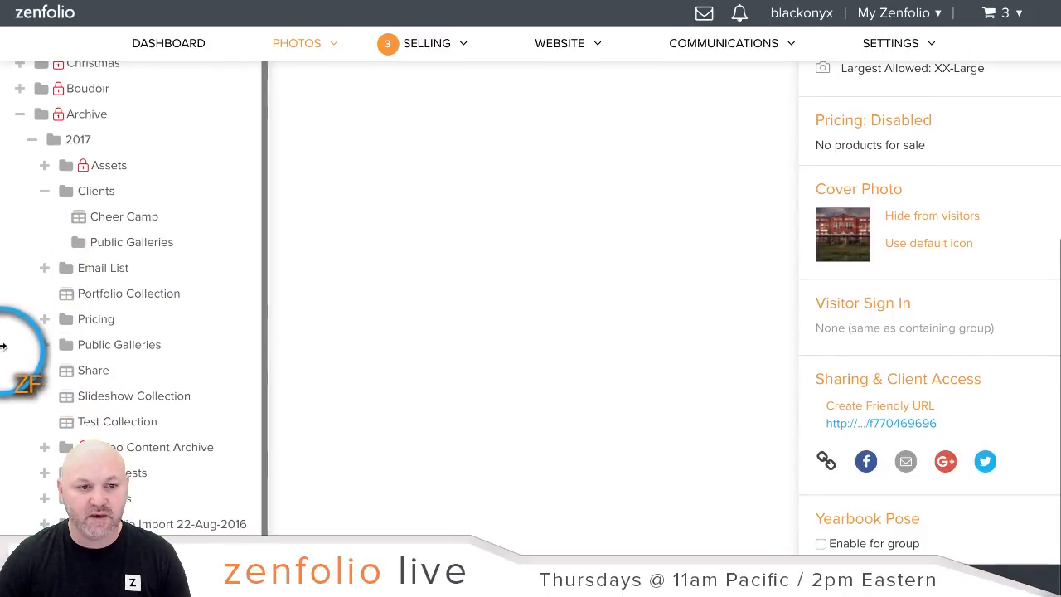
click(45, 344)
click(57, 371)
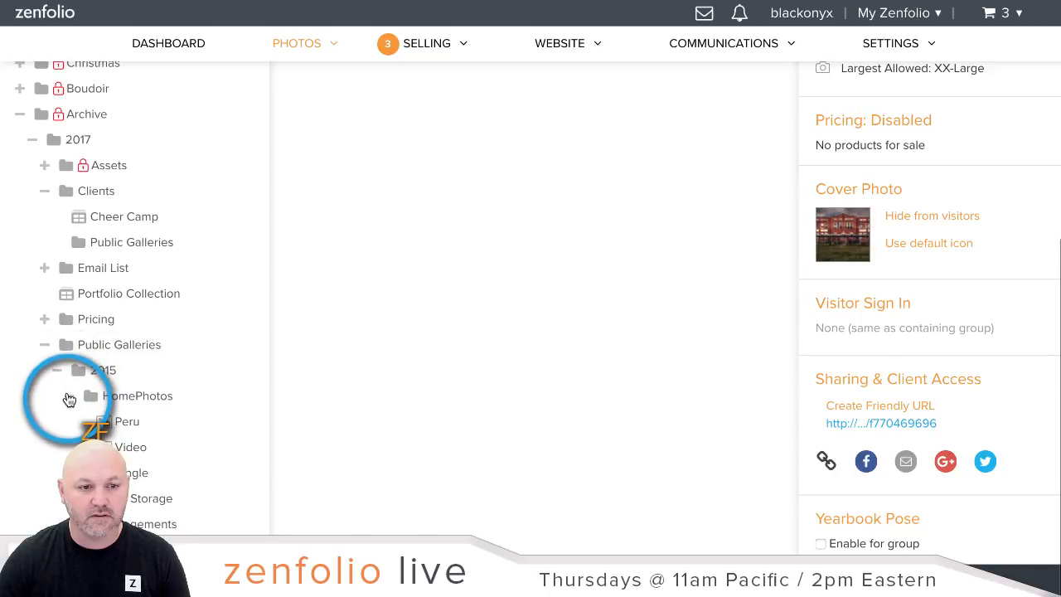
scroll(249, 362, down, 5)
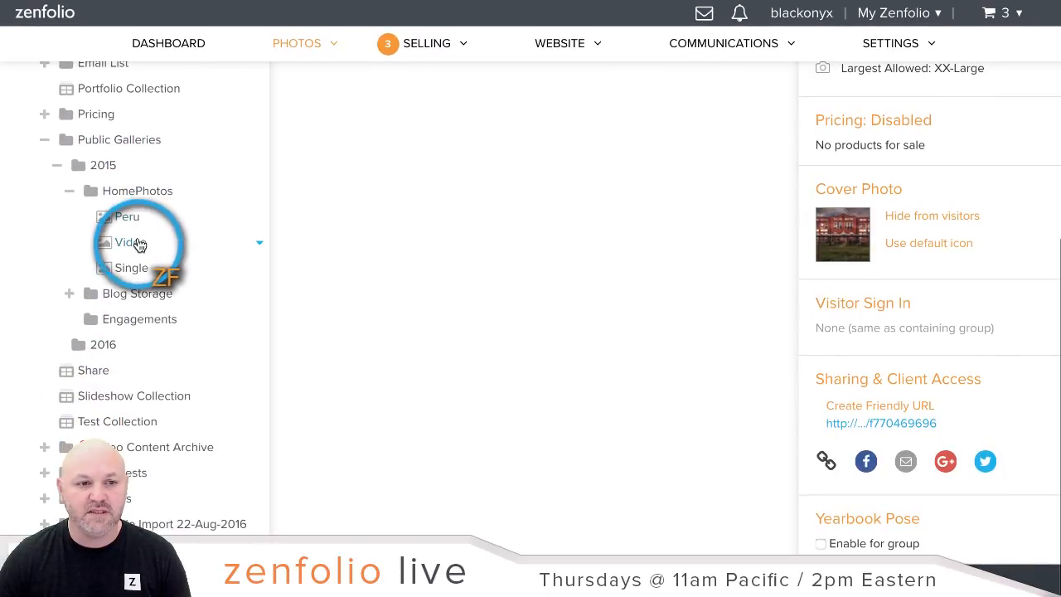
click(141, 196)
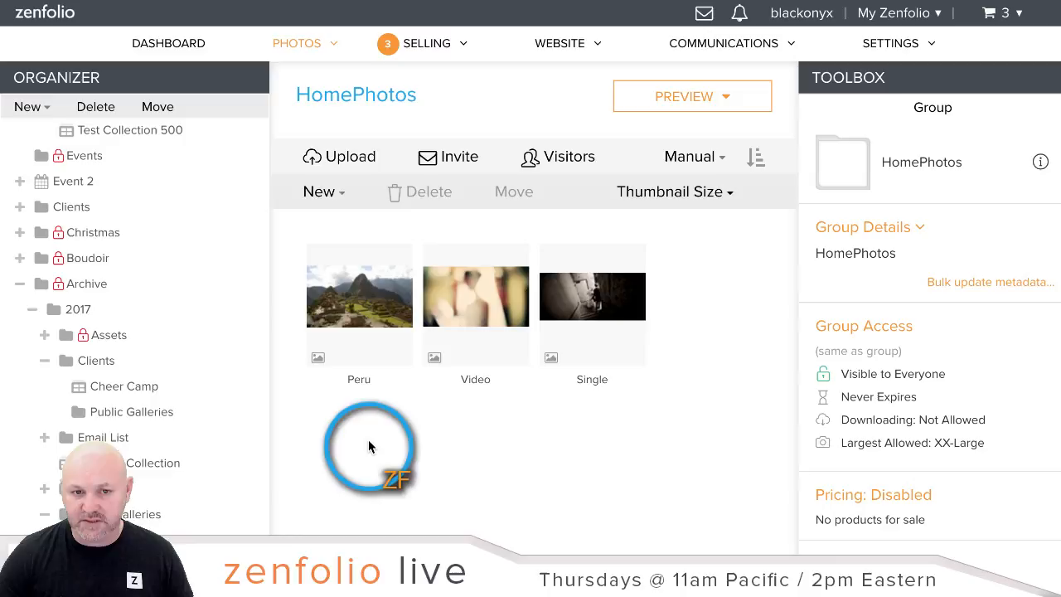
- Move the Peru, Video and Single galleries from HomePhotos into the Other subgroup of Portfolio
click(362, 311)
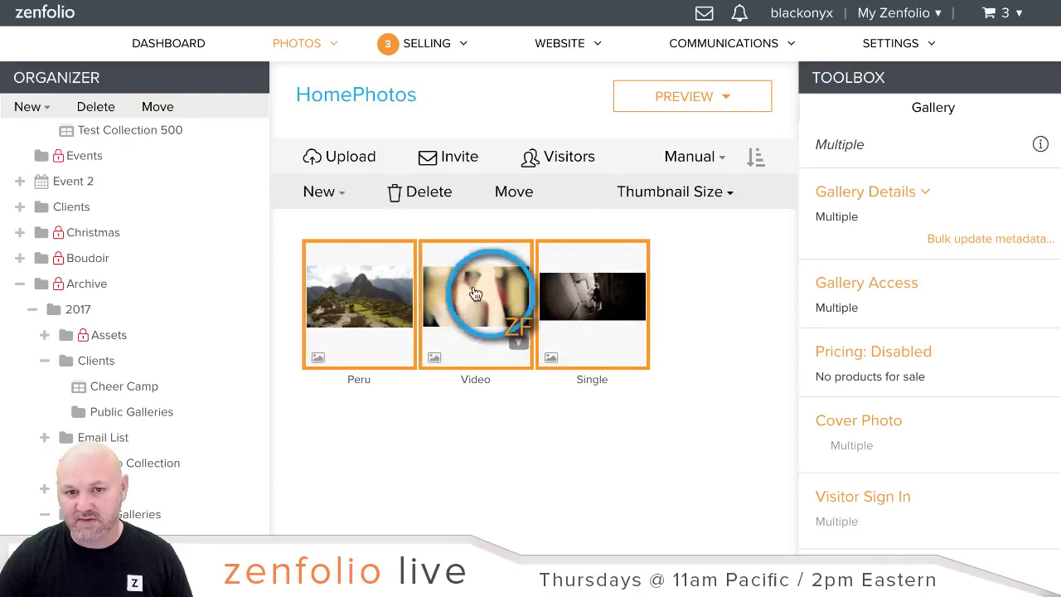
click(503, 194)
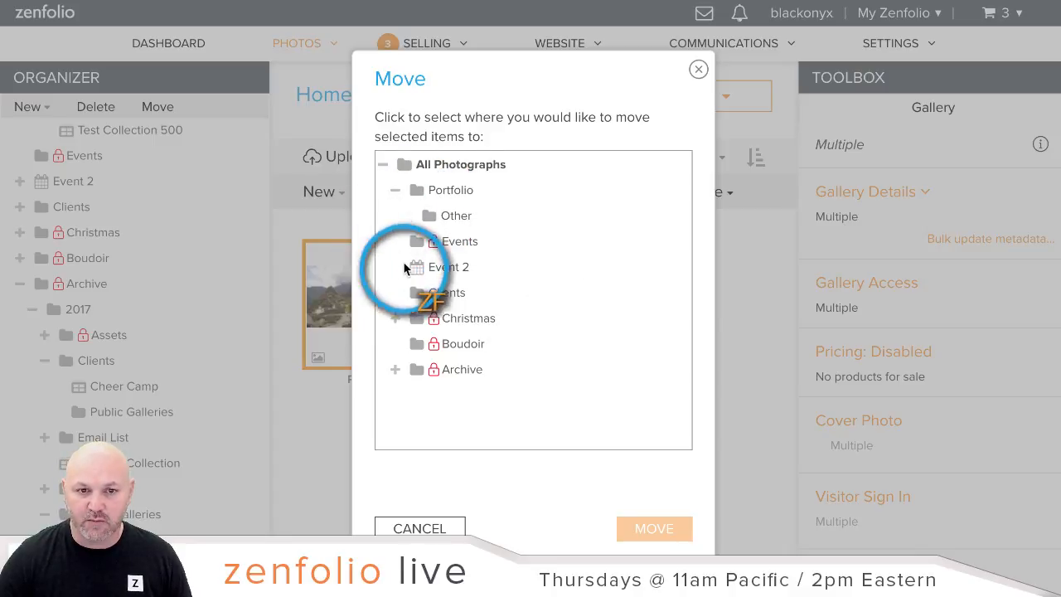
click(461, 219)
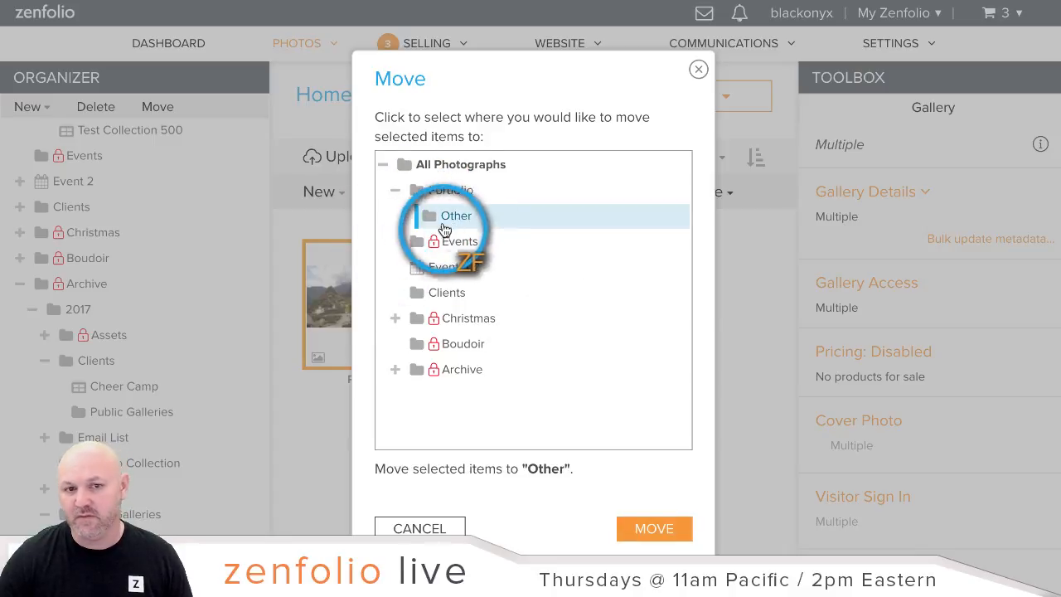
click(673, 537)
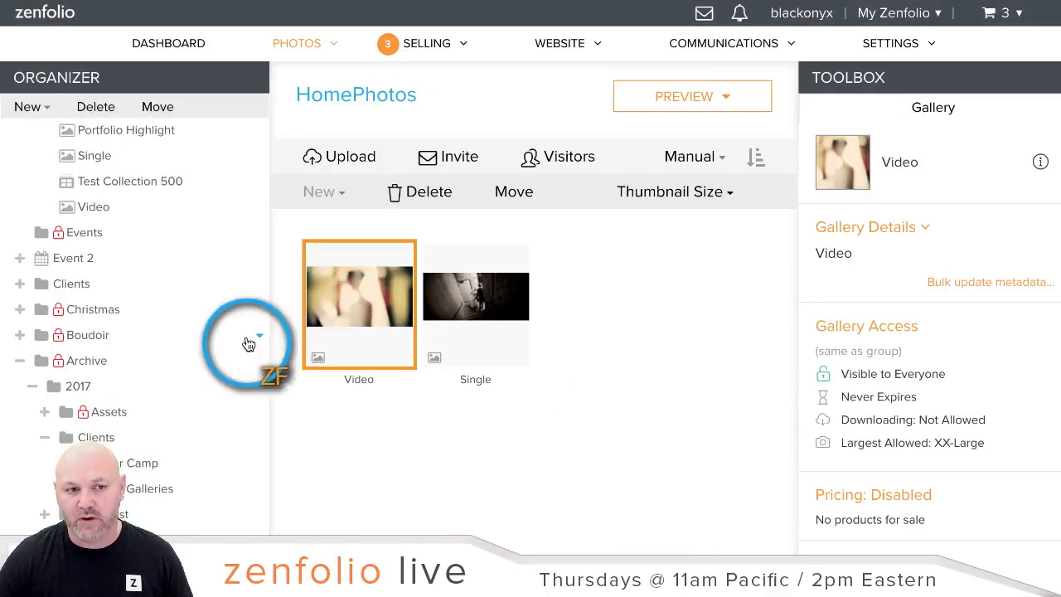
click(670, 360)
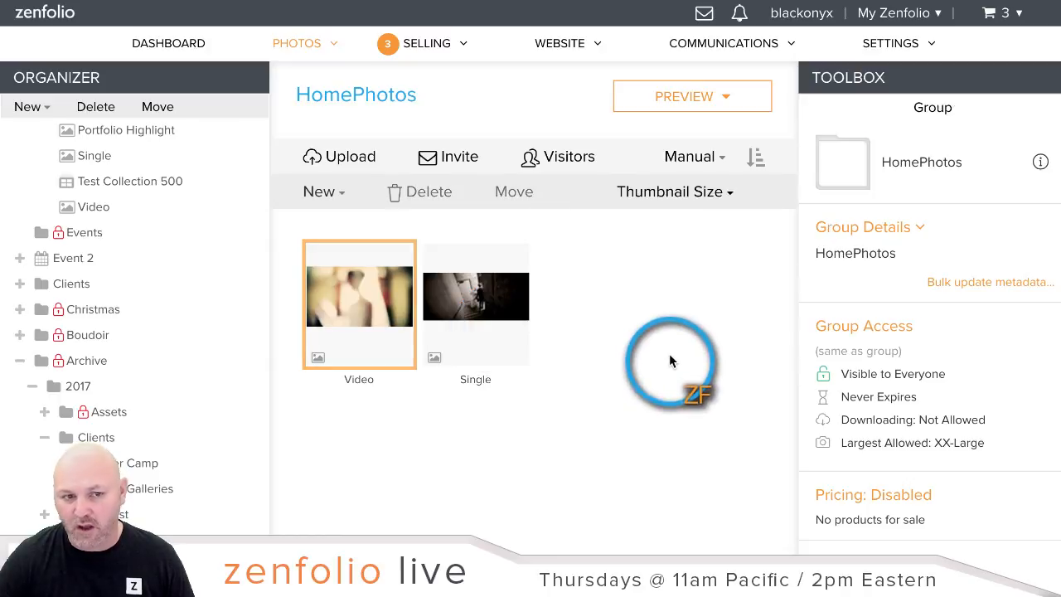
- Open the Other subgroup of Portfolio and look over the galleries it contains
scroll(198, 317, up, 5)
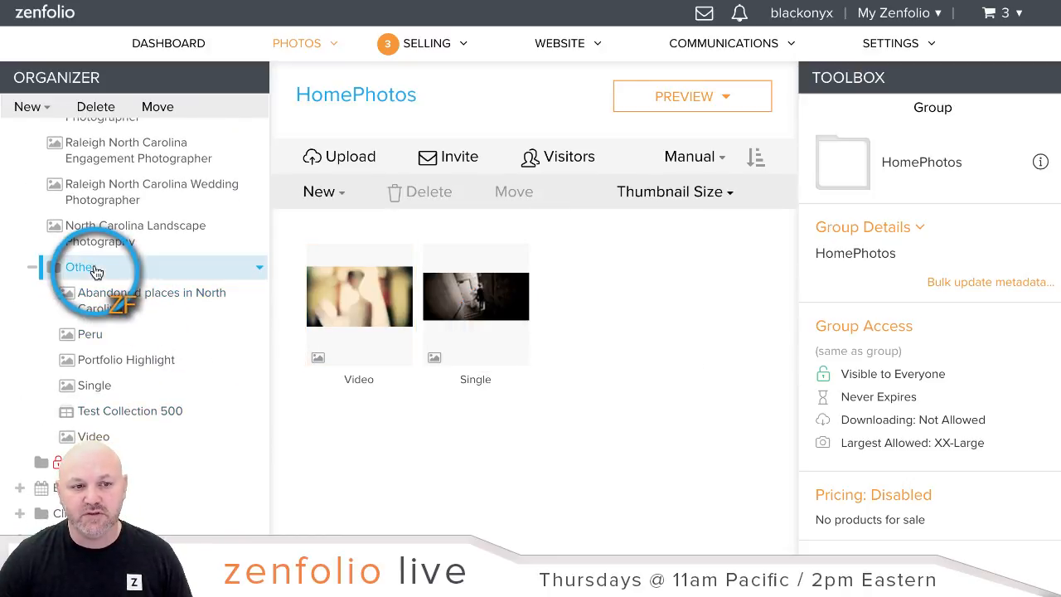
click(95, 271)
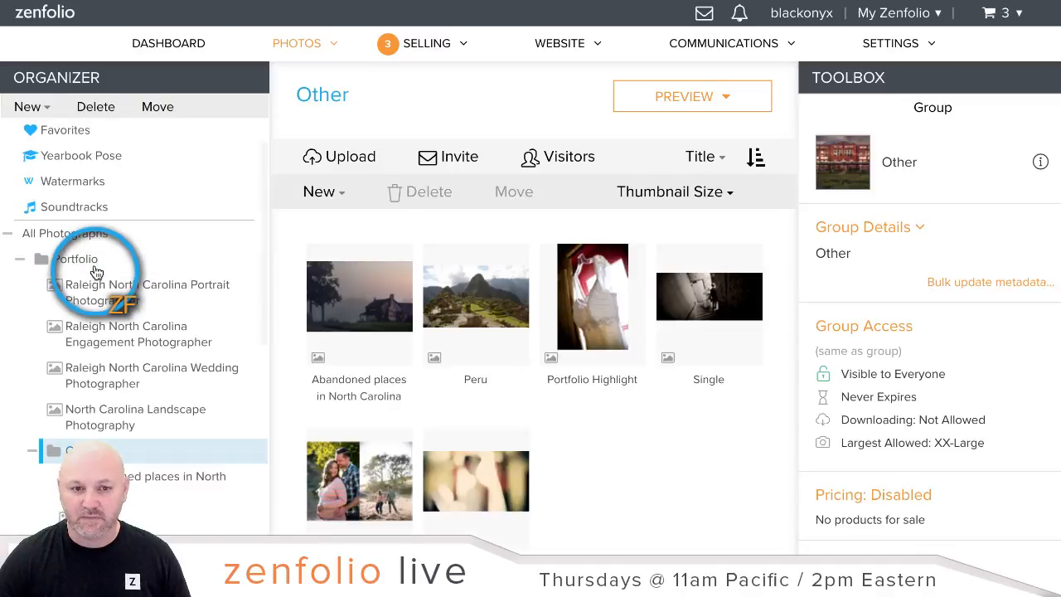
click(508, 432)
scroll(677, 443, down, 1)
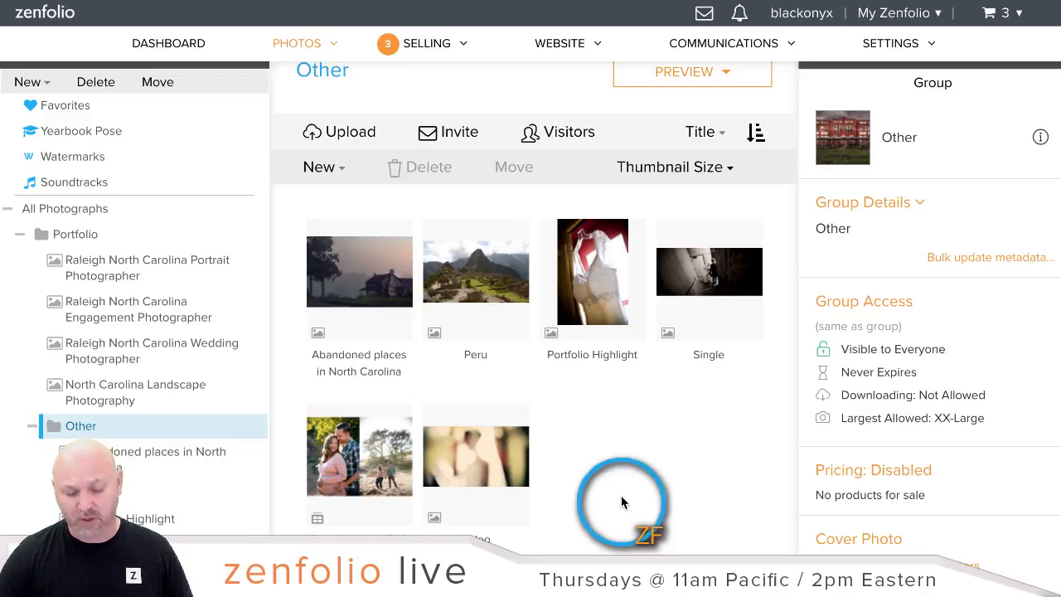
click(356, 261)
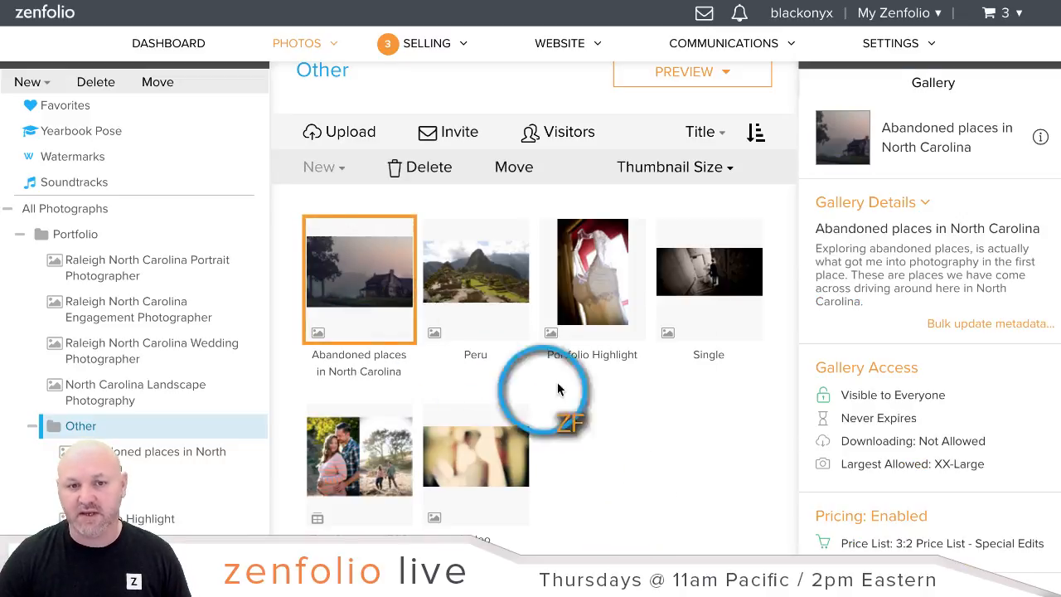
ctrl+click(710, 269)
ctrl+click(479, 452)
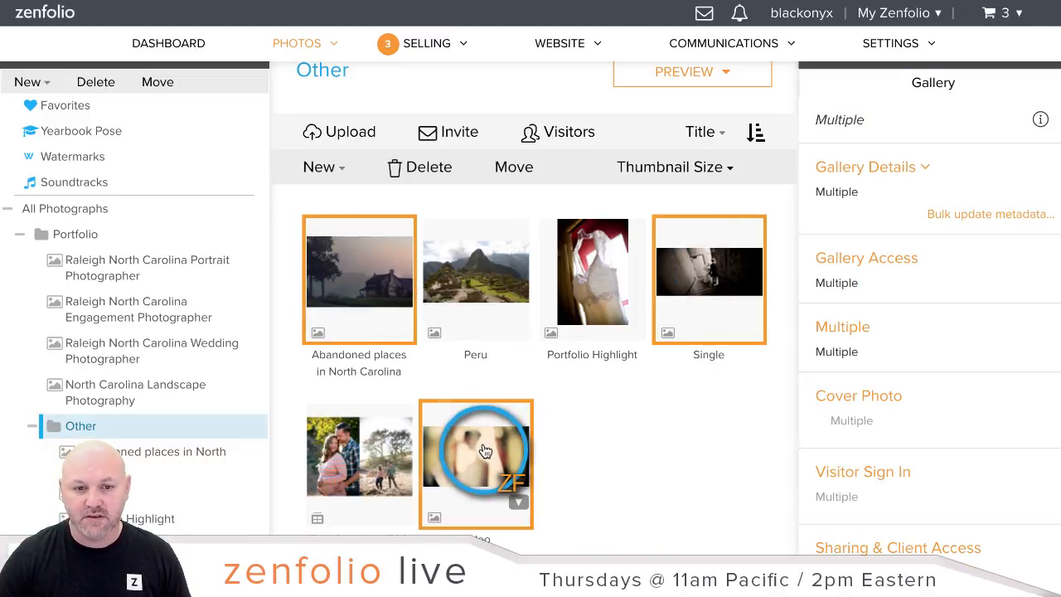
click(523, 168)
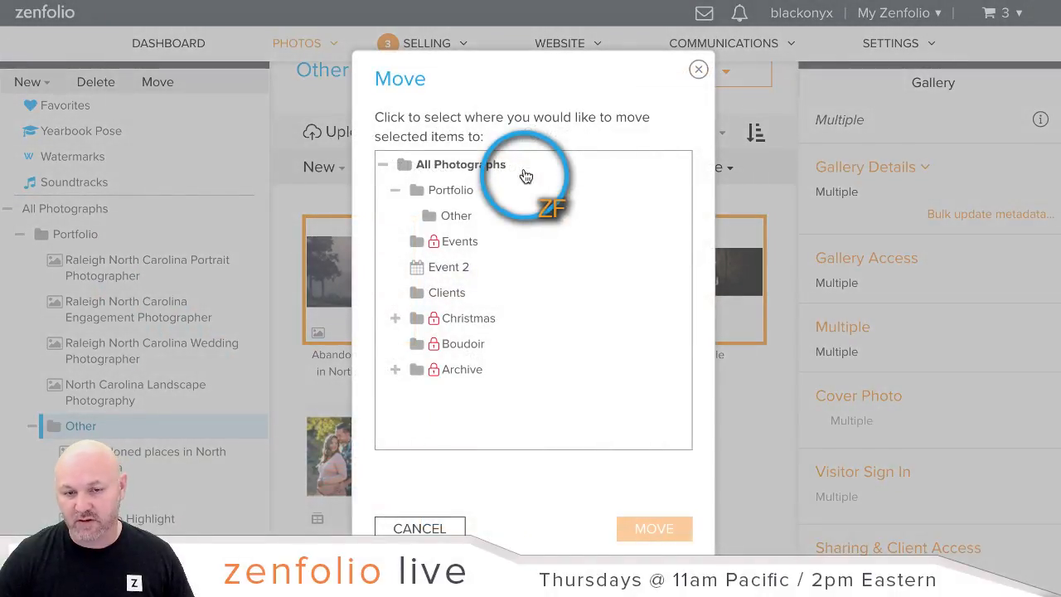
click(698, 70)
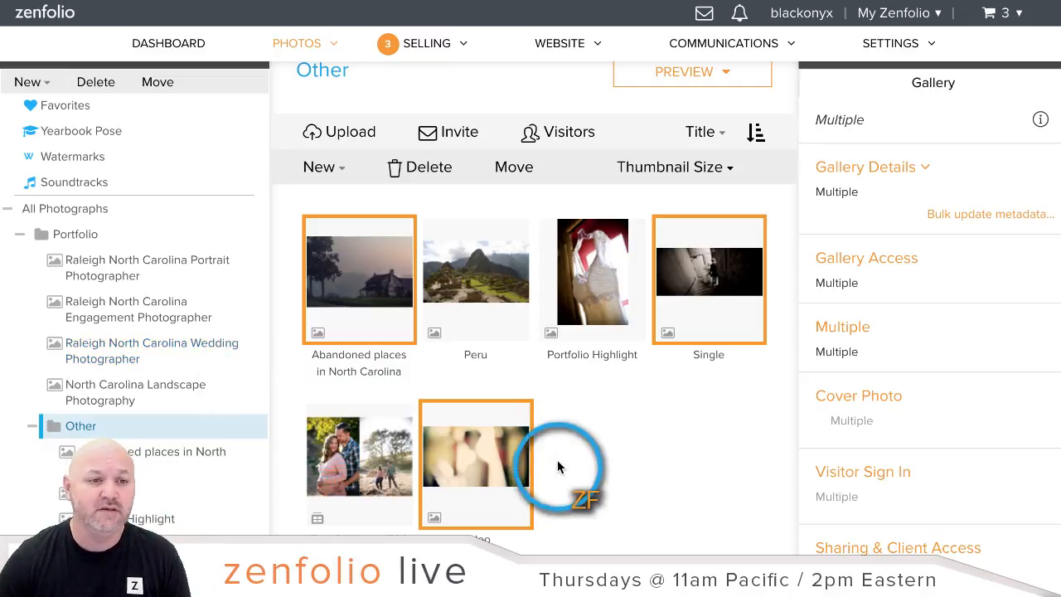
- In the Raleigh North Carolina Wedding Photographer gallery, assign photo ECPhoto-1541, the bride with bridesmaids, as that gallery's cover thumbnail
click(99, 235)
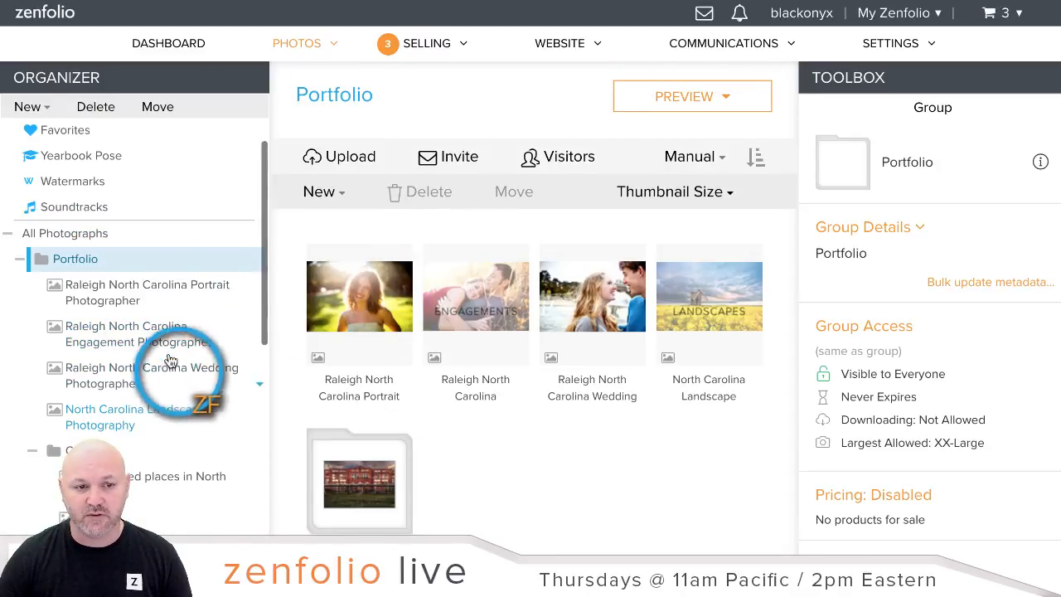
scroll(200, 307, down, 1)
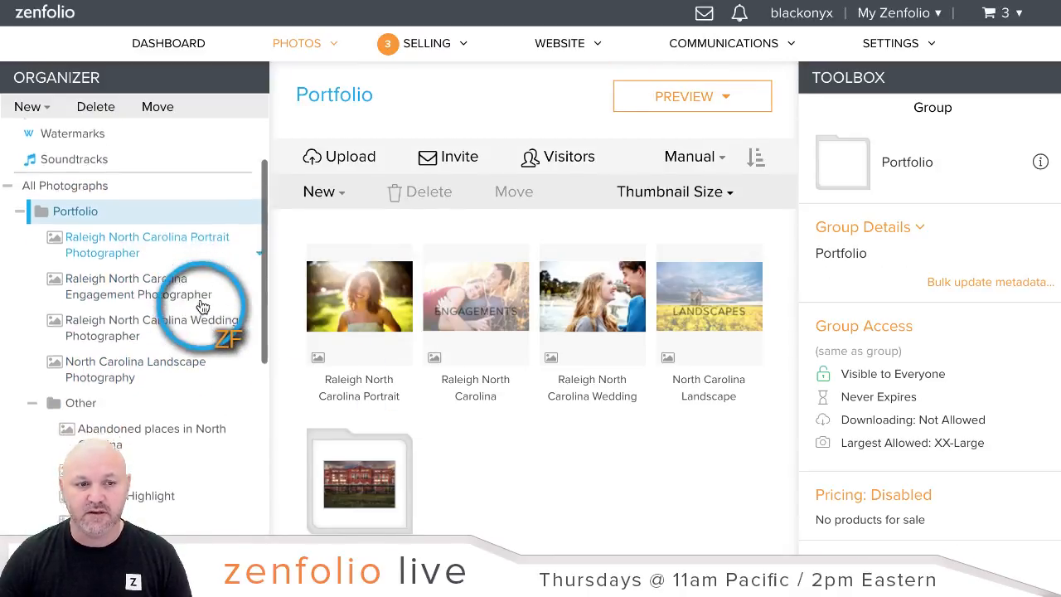
click(118, 300)
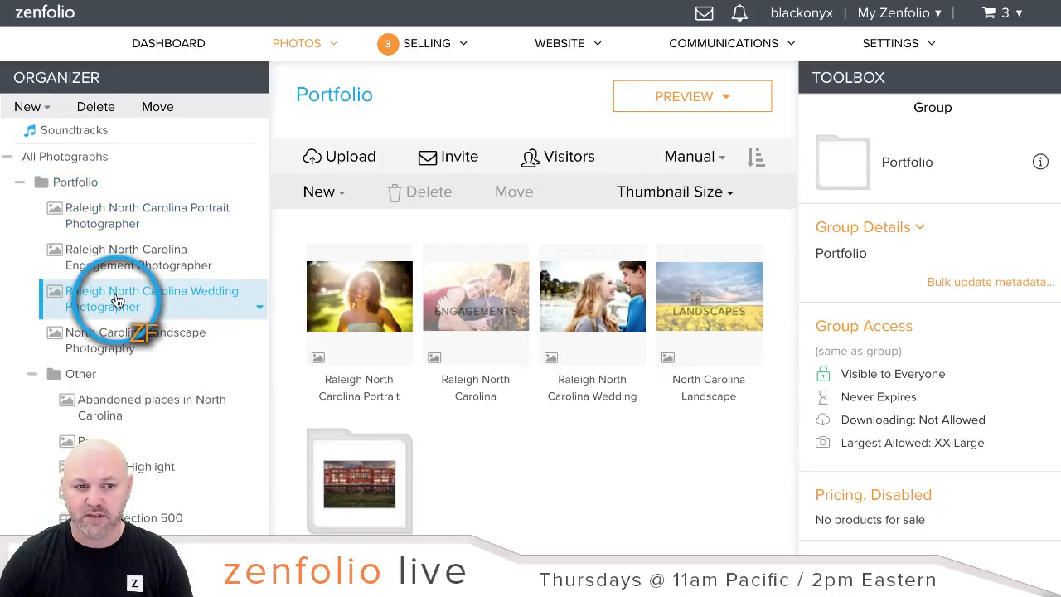
scroll(597, 357, down, 2)
scroll(599, 345, down, 5)
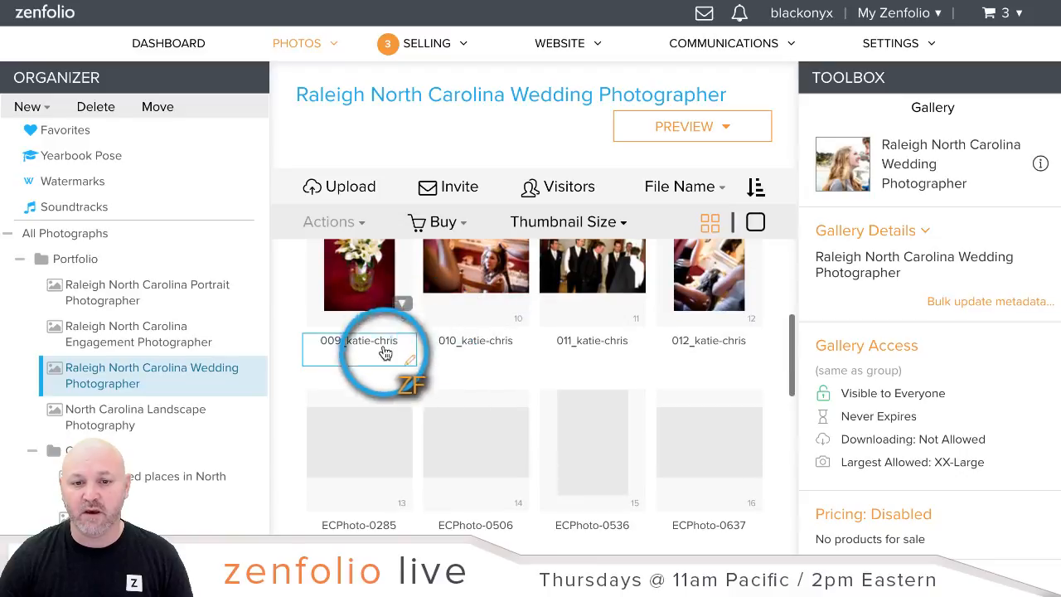
scroll(390, 353, down, 5)
scroll(414, 355, down, 3)
right_click(637, 398)
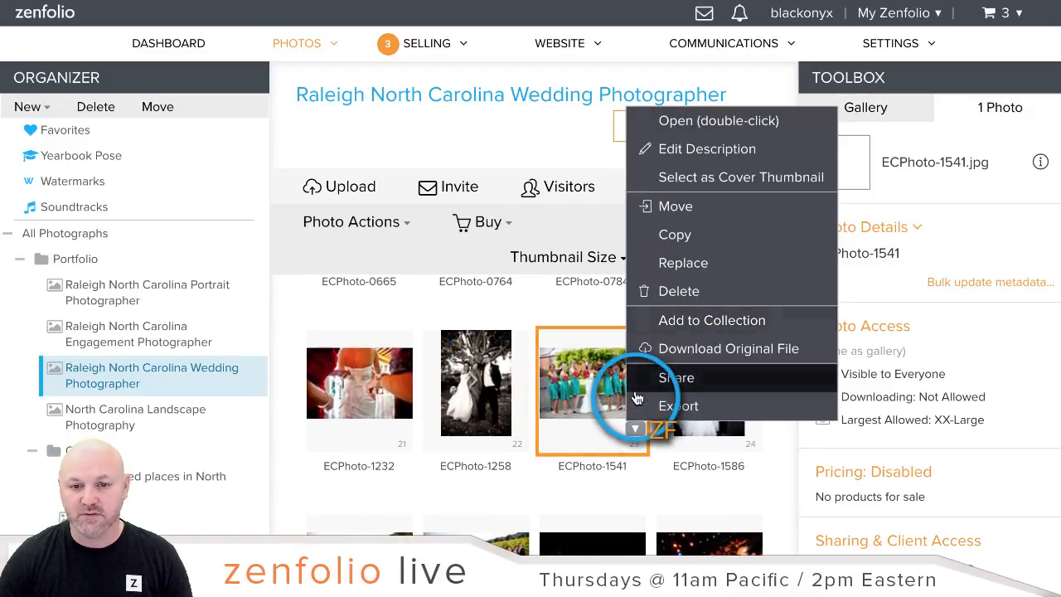
click(757, 178)
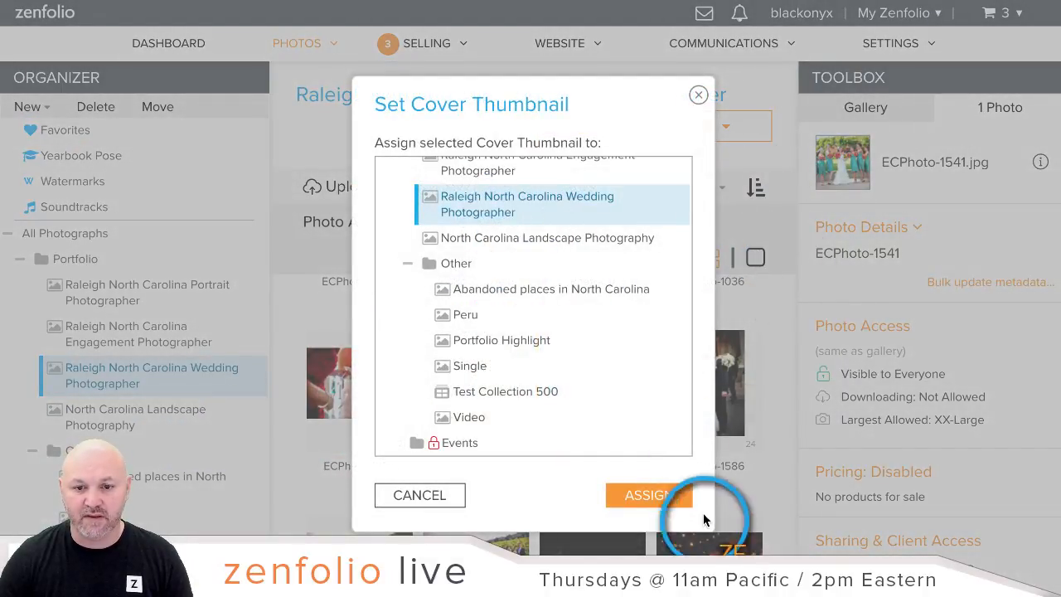
click(646, 495)
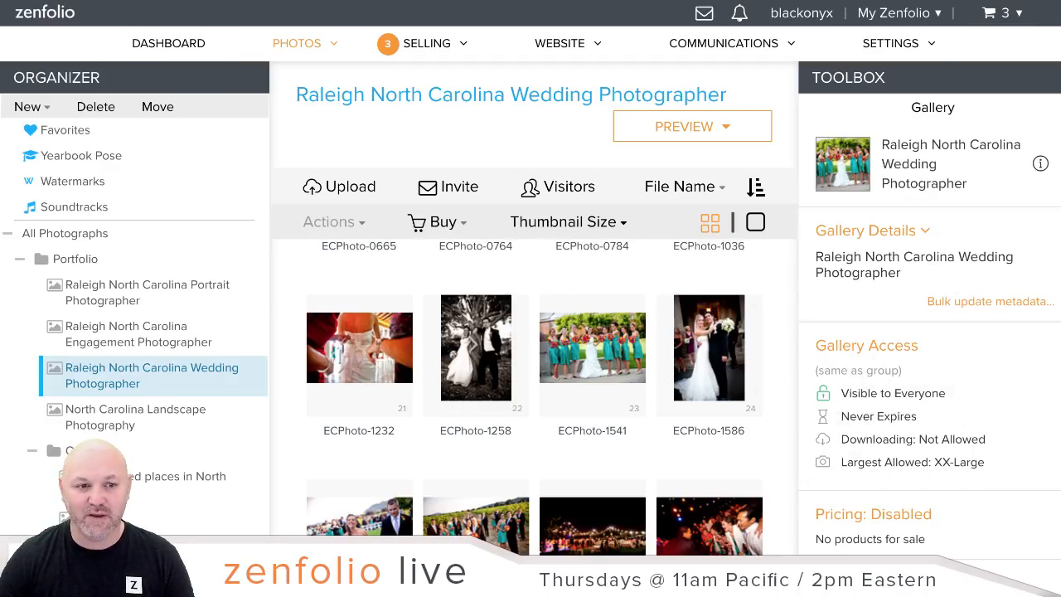
- In the Raleigh North Carolina Engagement Photographer gallery, assign photo 12, ECPhoto-2705, as that gallery's cover thumbnail
click(145, 344)
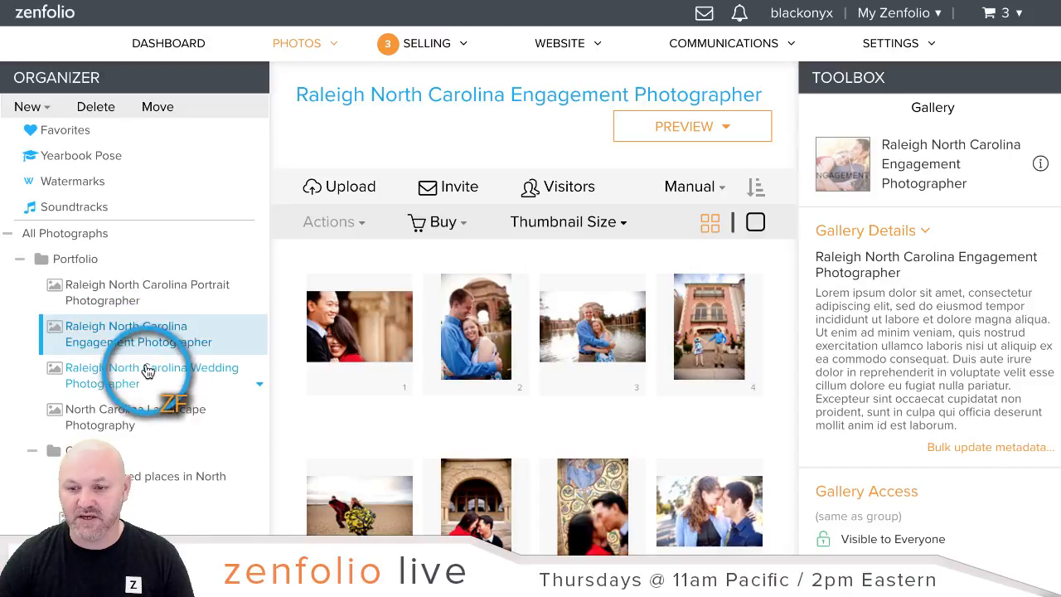
scroll(556, 357, down, 1)
scroll(555, 346, down, 2)
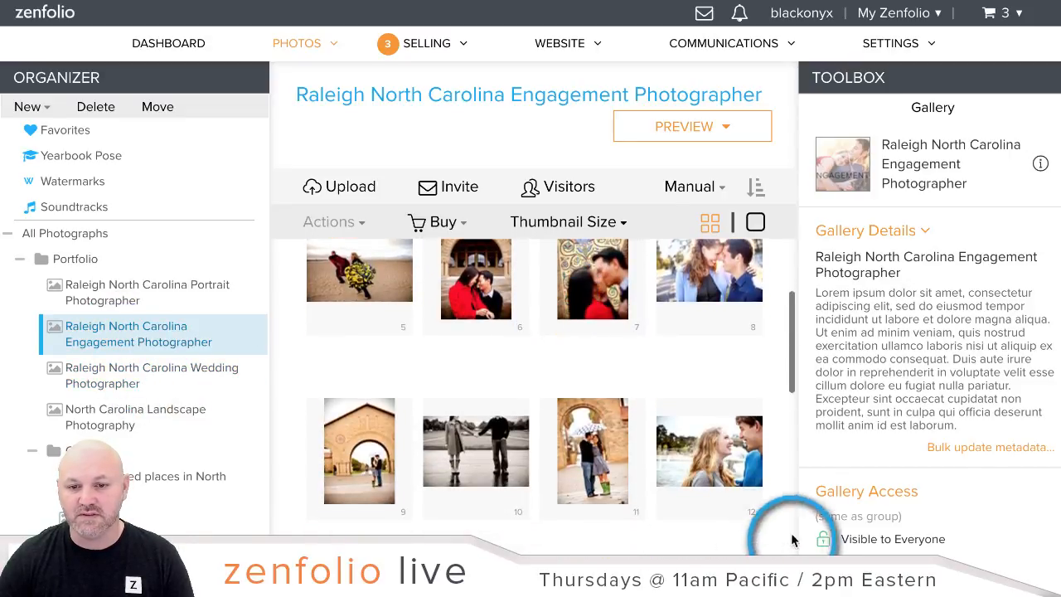
click(751, 497)
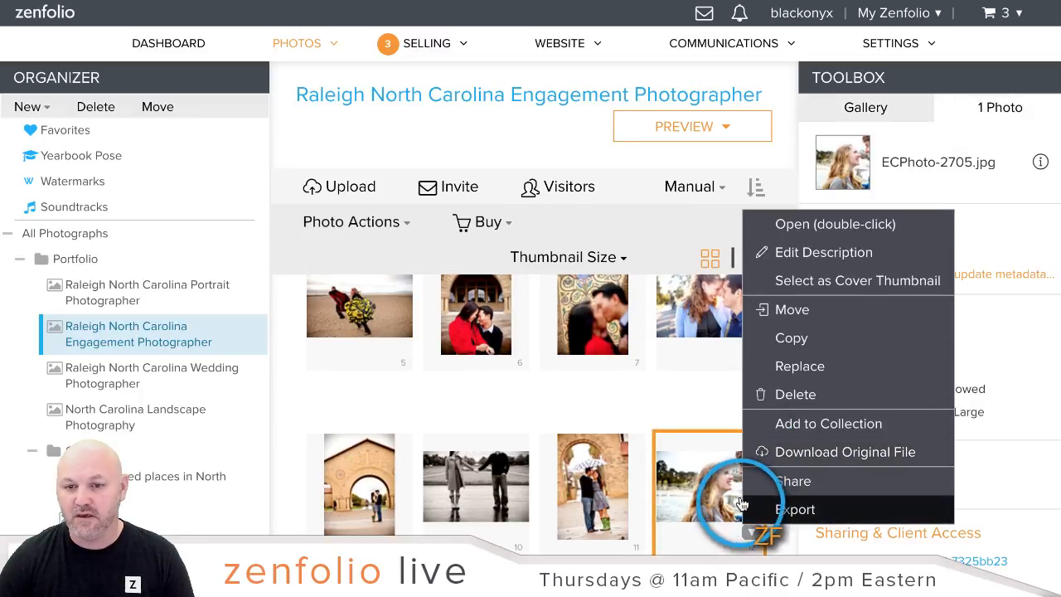
click(833, 290)
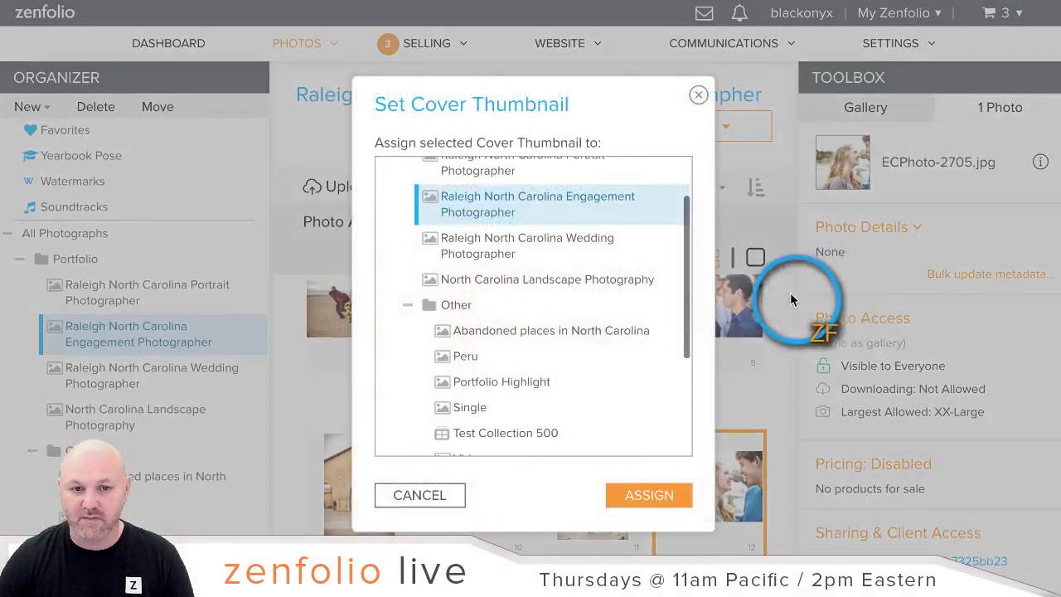
click(632, 493)
- In the North Carolina Landscape Photography gallery, assign photo 24, poppy-field, as that gallery's cover thumbnail
scroll(158, 343, down, 1)
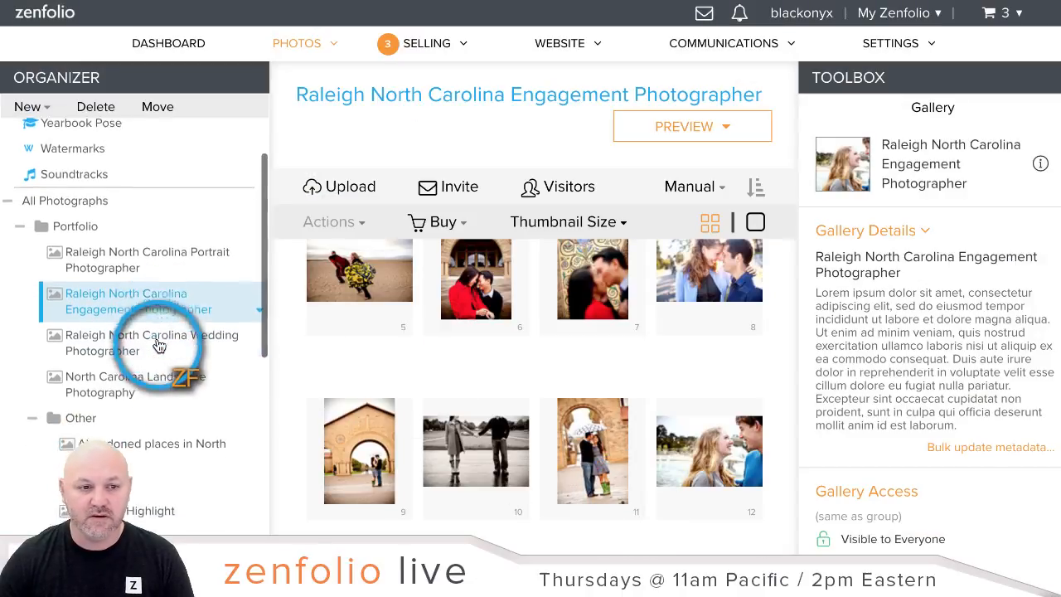
click(160, 368)
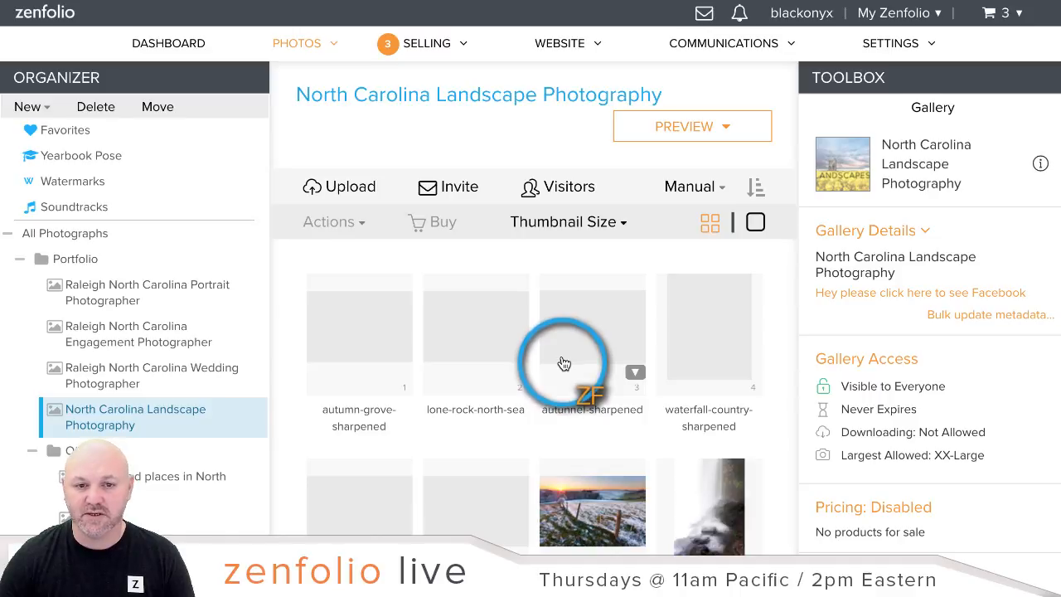
scroll(574, 372, down, 2)
scroll(419, 382, down, 4)
scroll(415, 388, down, 2)
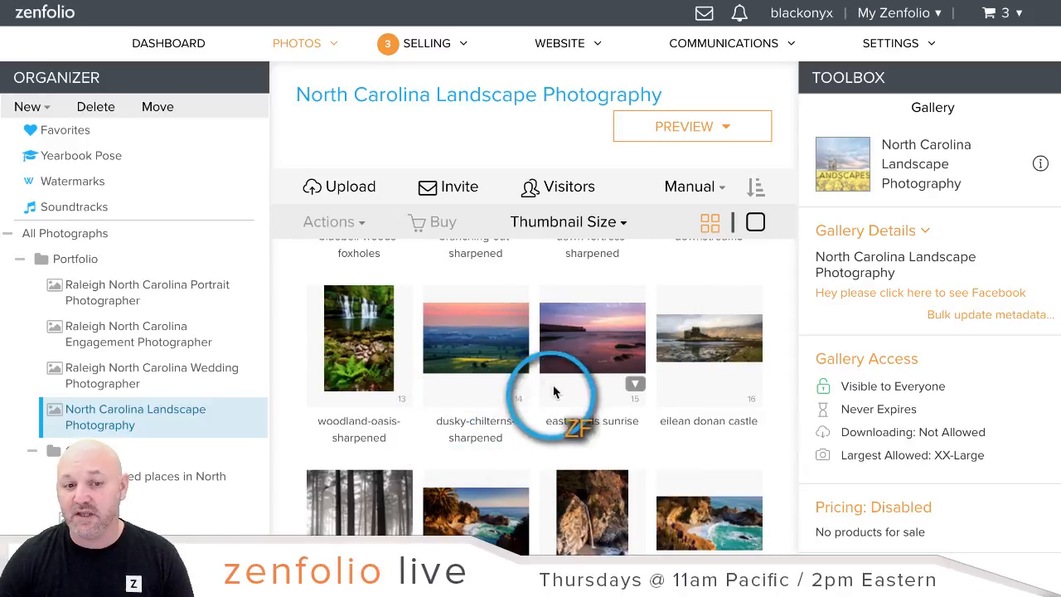
scroll(509, 407, down, 5)
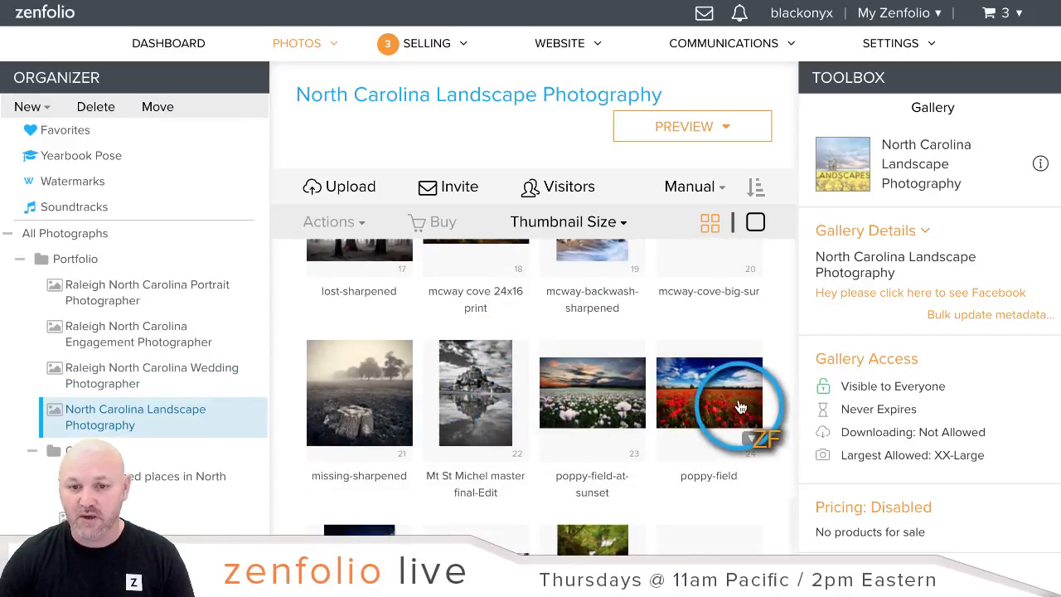
click(749, 436)
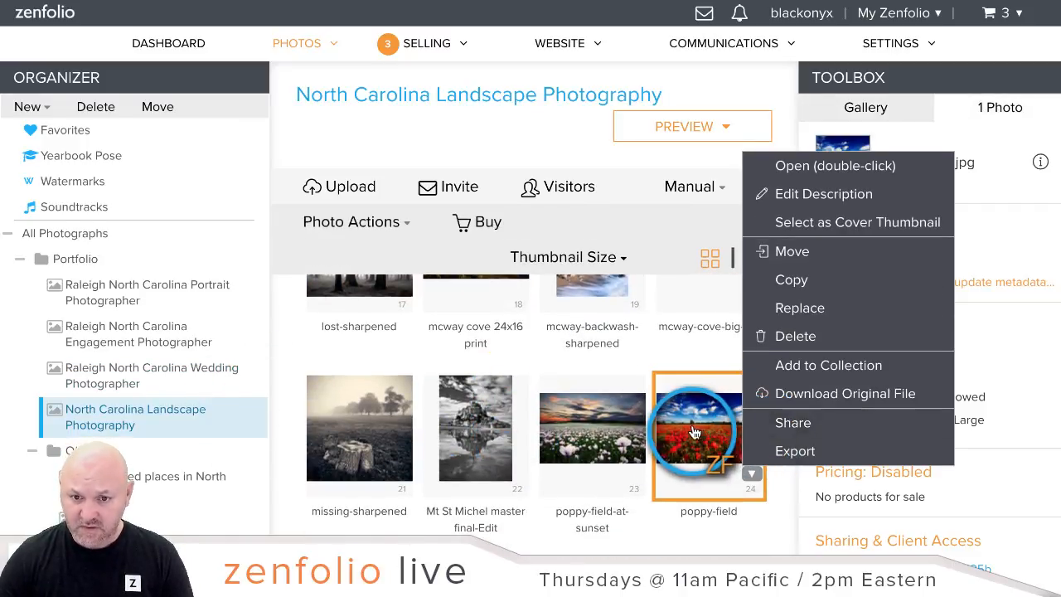
click(912, 222)
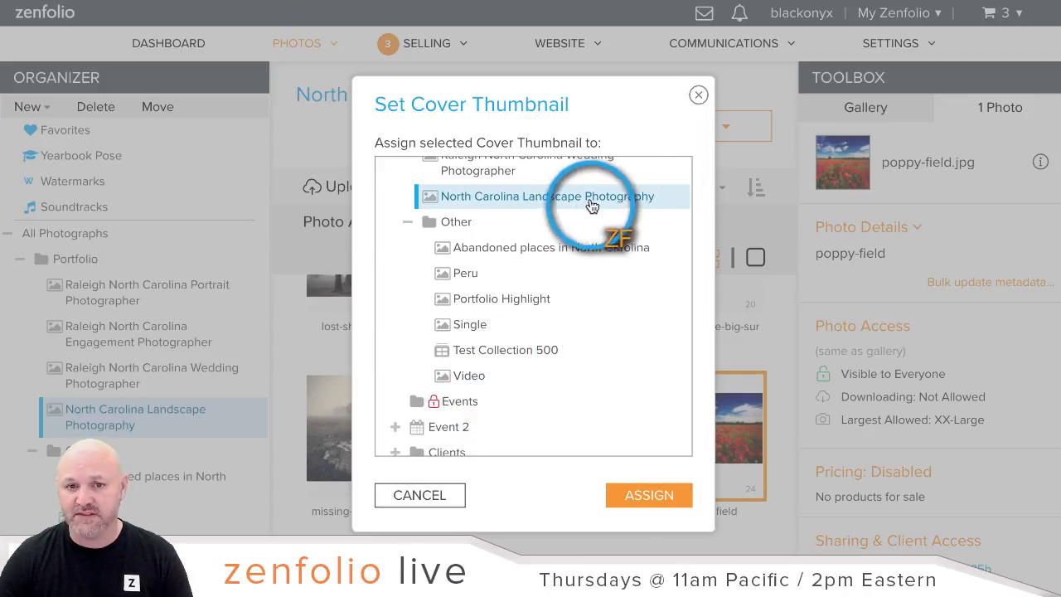
click(651, 495)
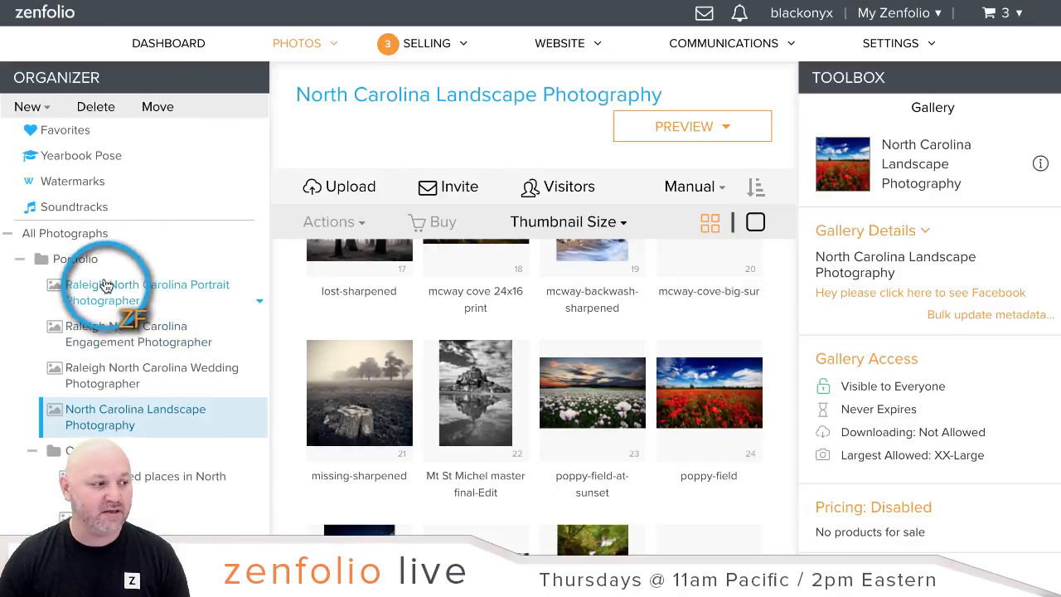
- Open the Portfolio group to review its gallery covers and switch to its page in the website editor
click(101, 267)
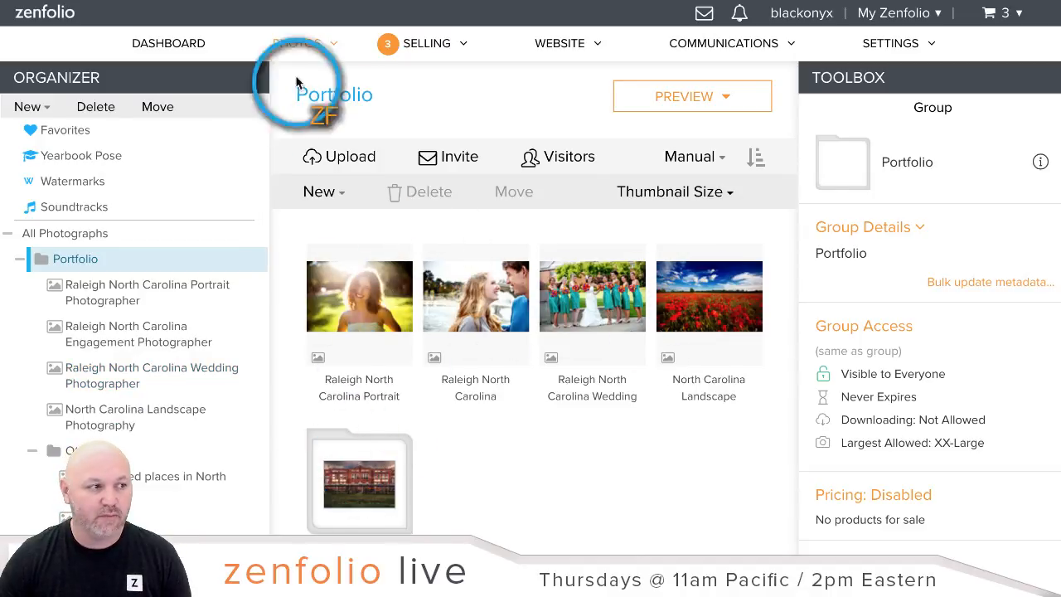
click(338, 3)
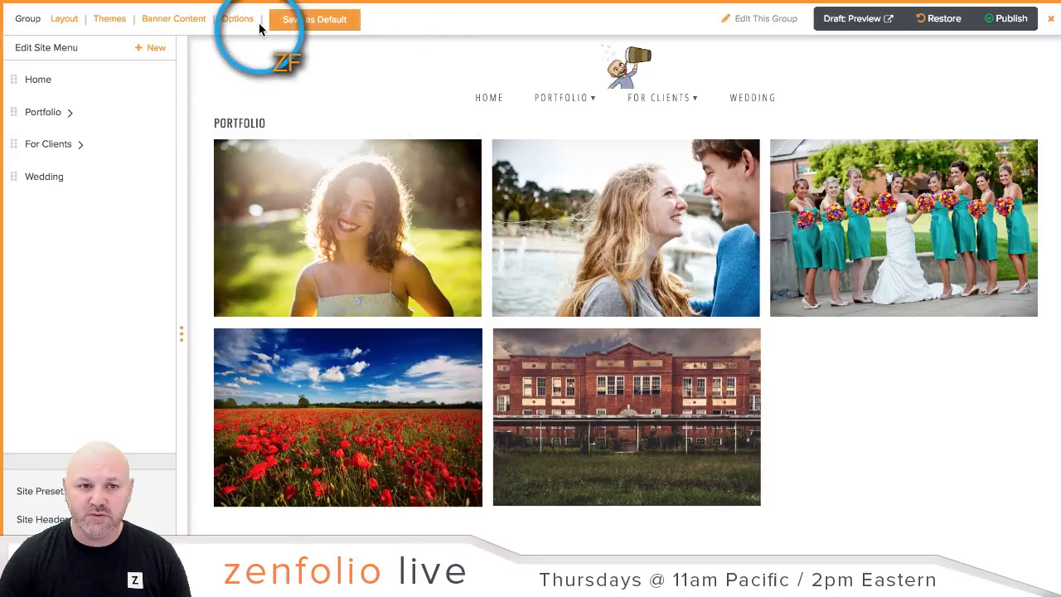
- In the Portfolio page options, choose grid style D, the Classic grid, with thumbnail size Always Large (200 pixels)
click(225, 25)
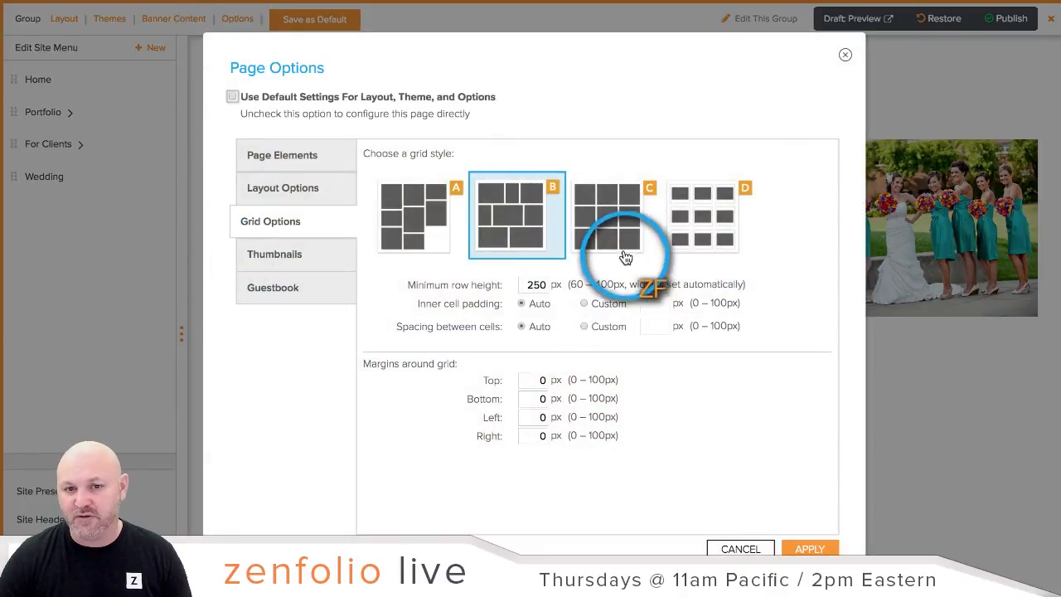
click(717, 218)
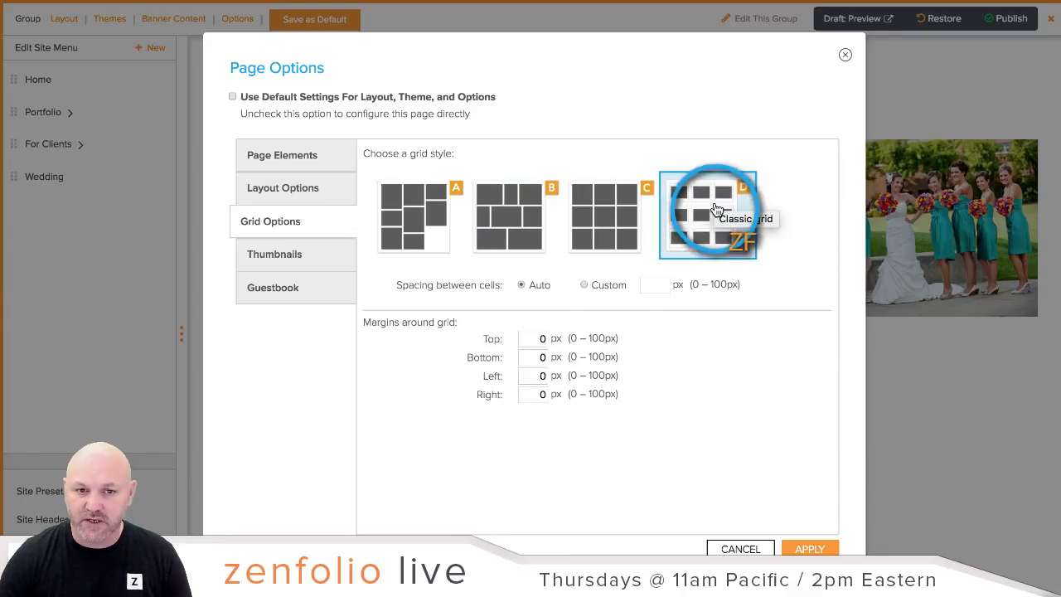
click(286, 257)
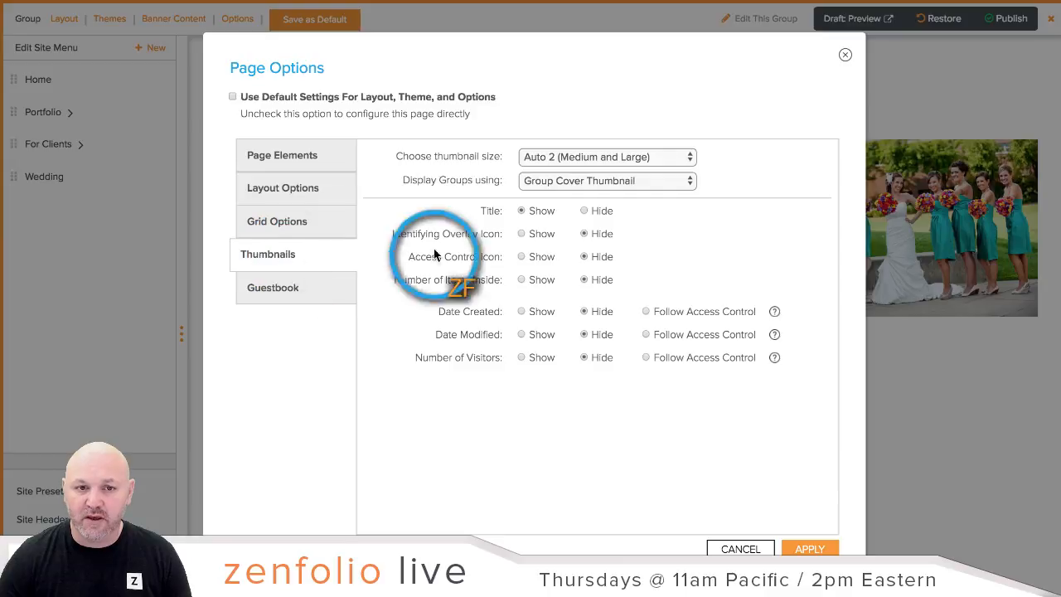
click(603, 158)
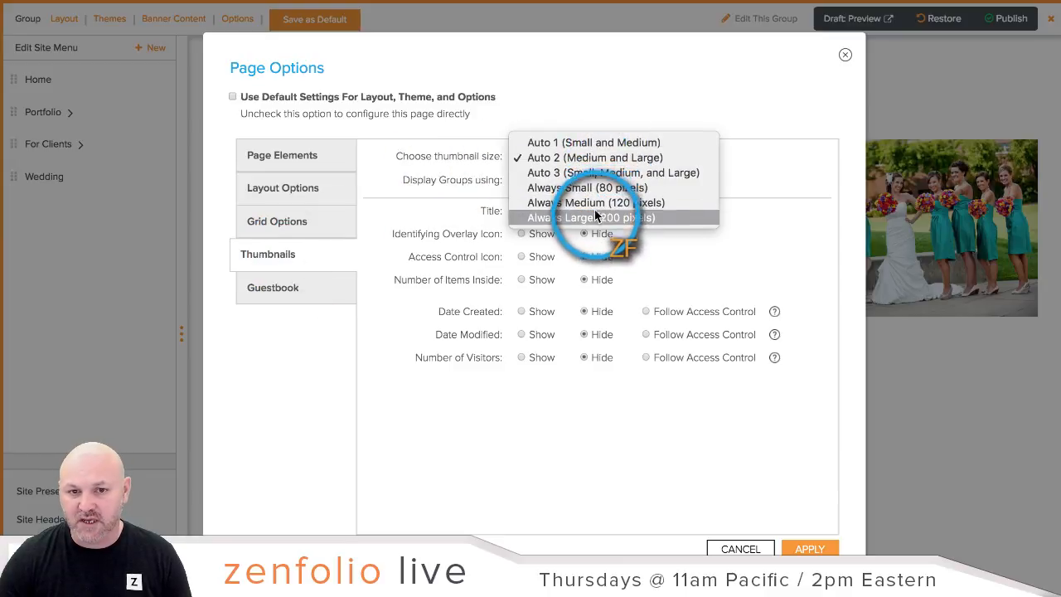
click(594, 217)
- Display groups using Folder Graphics on the Portfolio page, apply the options and check how the gallery titles are displayed
drag(389, 177, 499, 182)
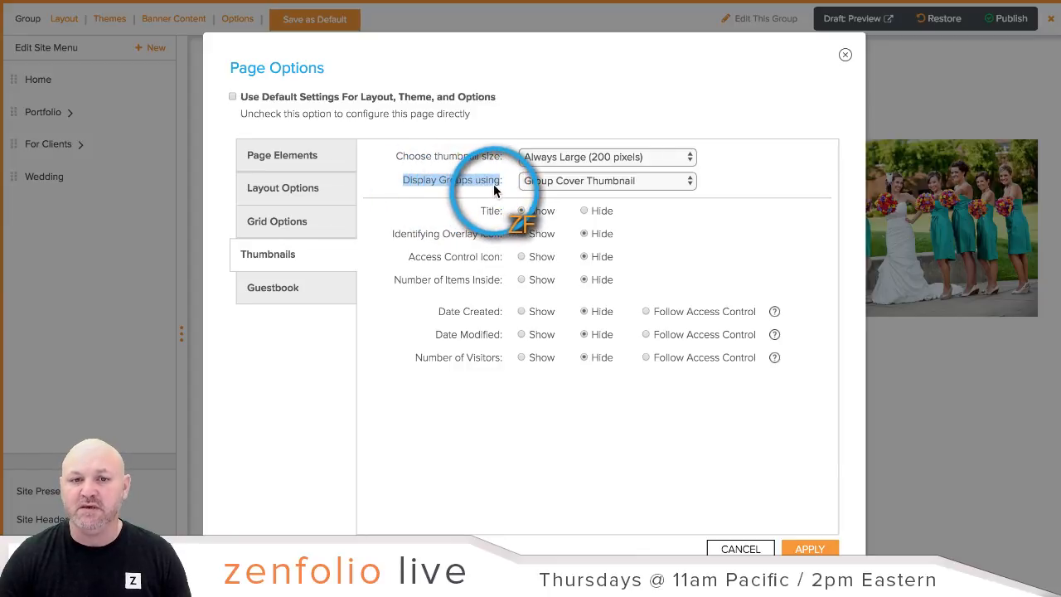
click(507, 188)
click(561, 185)
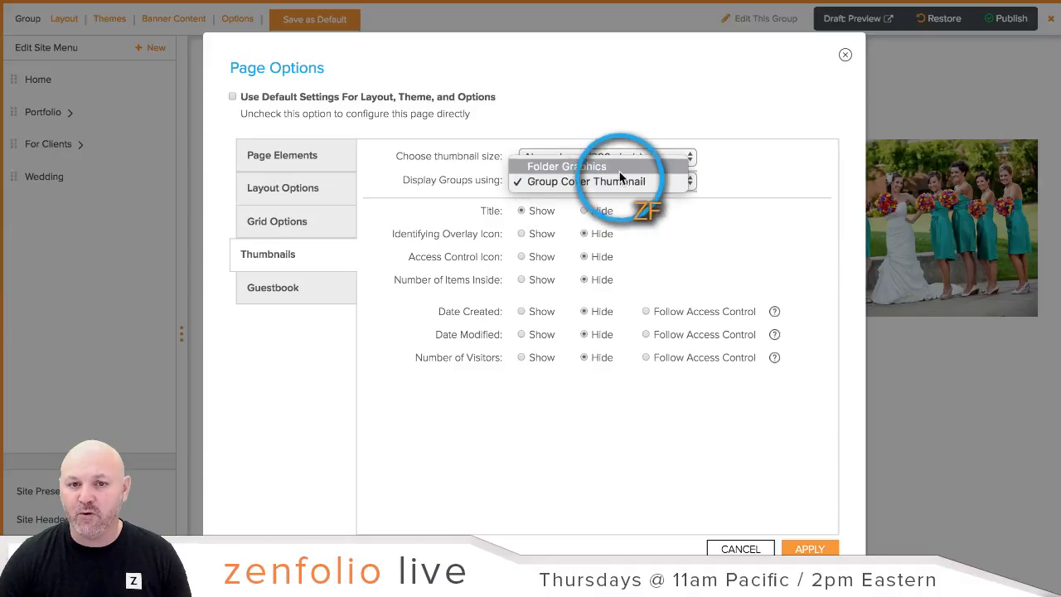
click(558, 168)
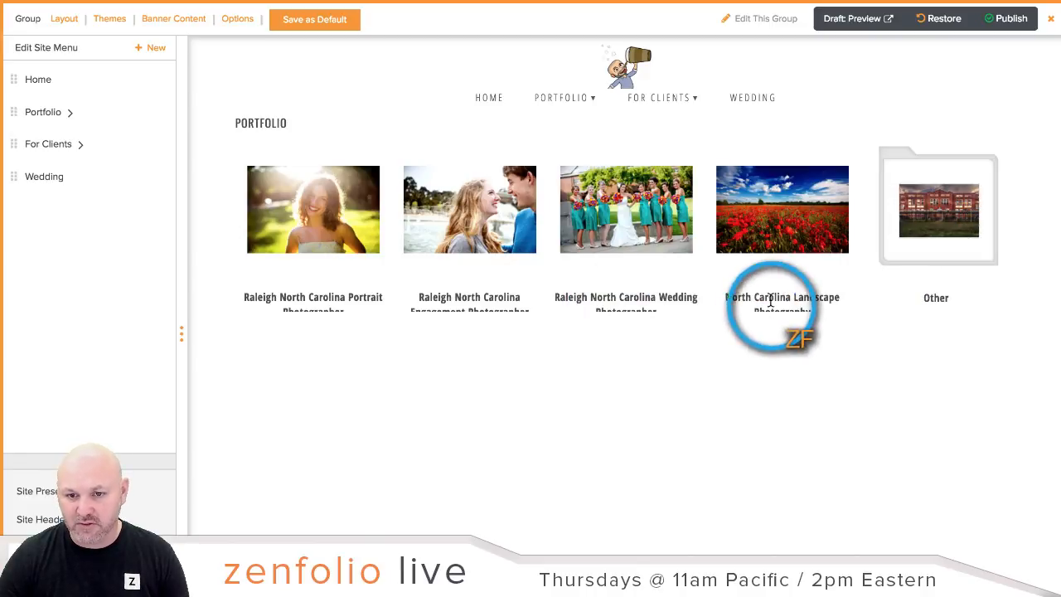
double_click(622, 312)
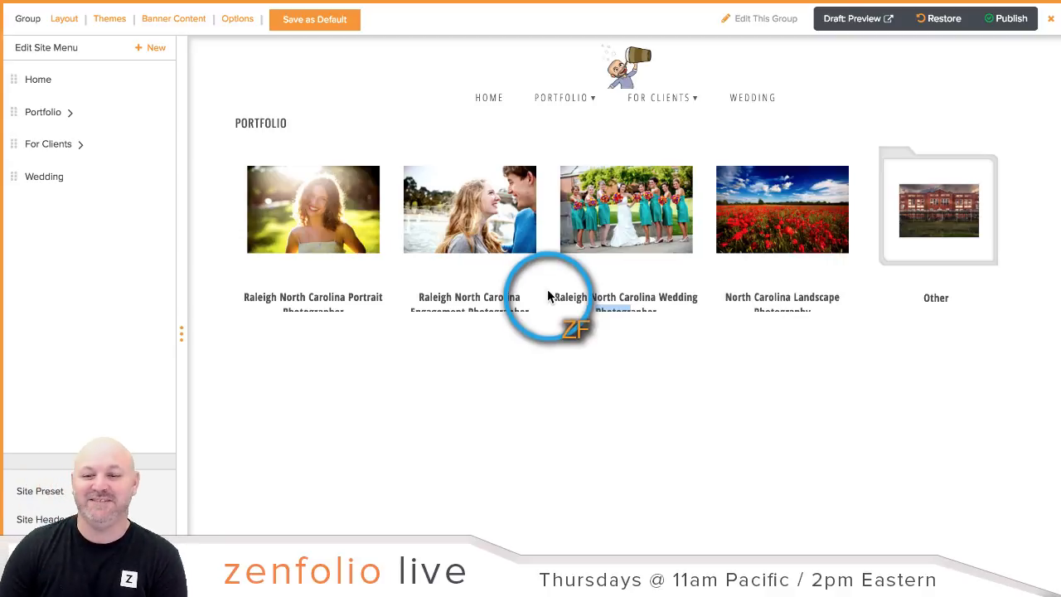
click(462, 386)
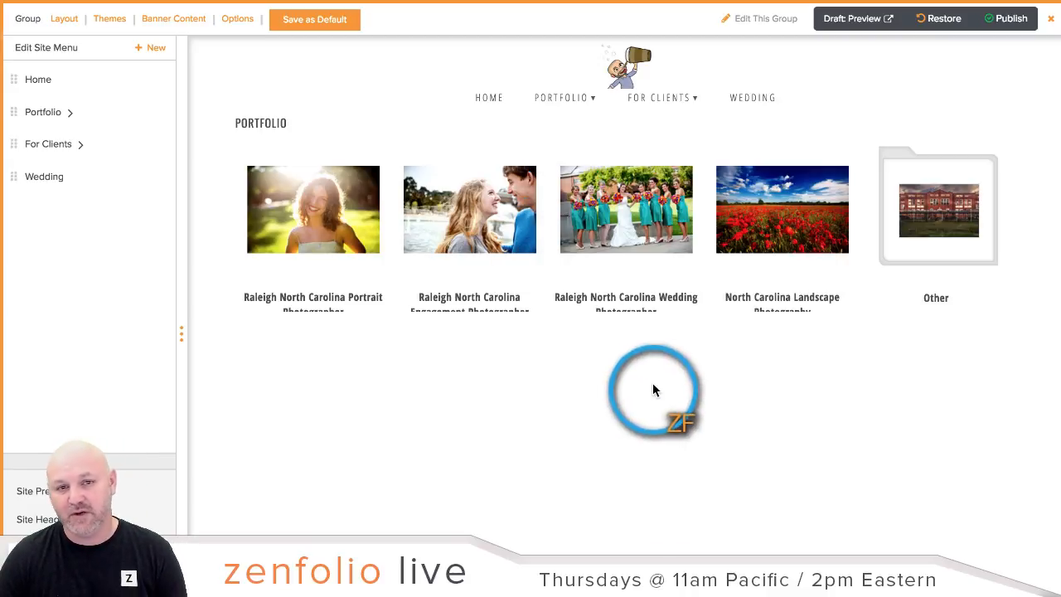
- Set the Portfolio page to grid style B with each title placed in a bar overlaid along the thumbnail's lower edge
click(245, 30)
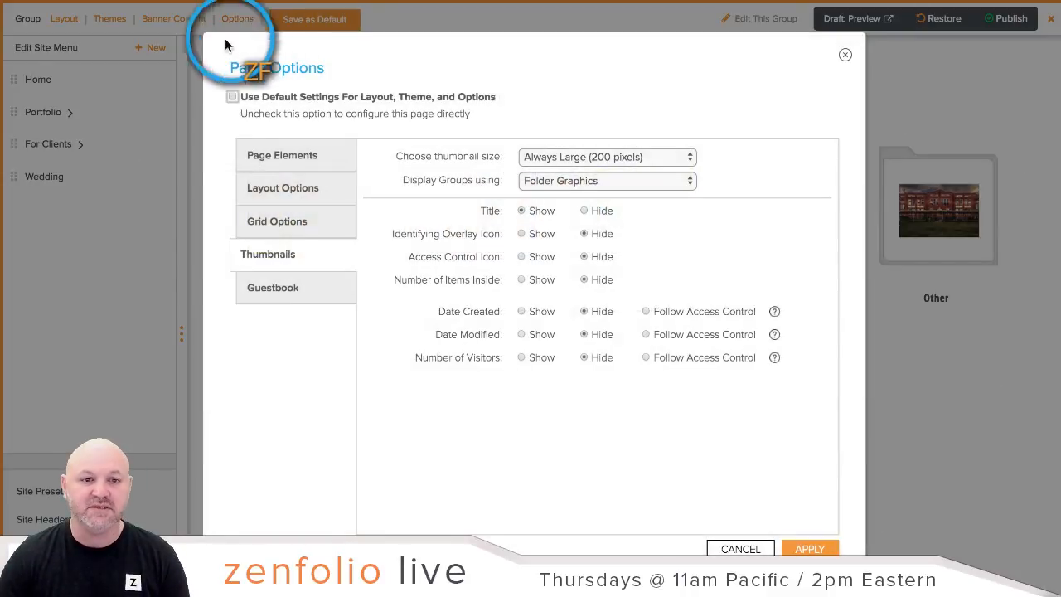
click(315, 223)
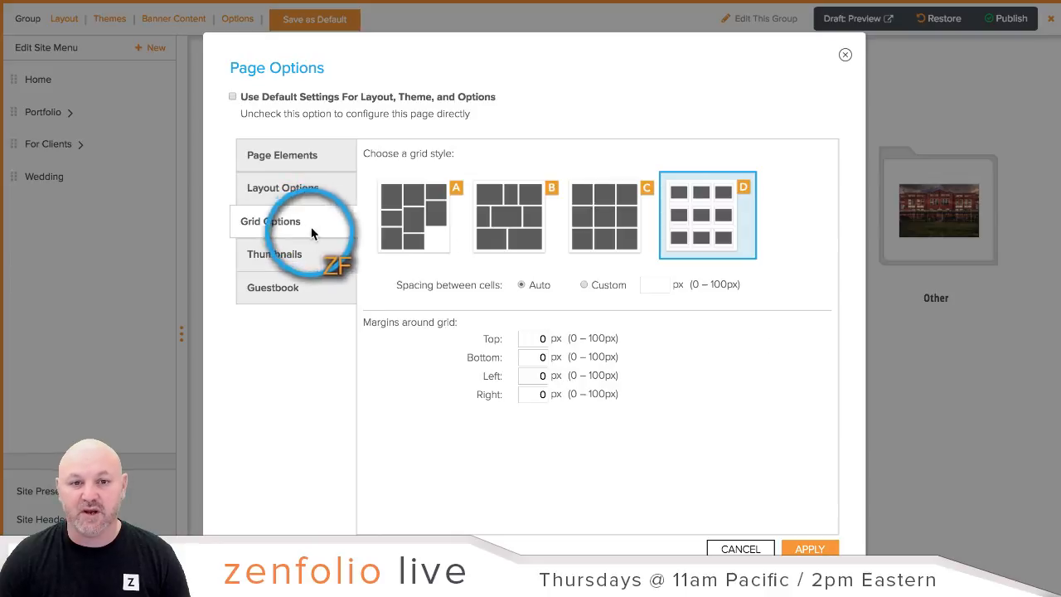
click(509, 222)
click(315, 255)
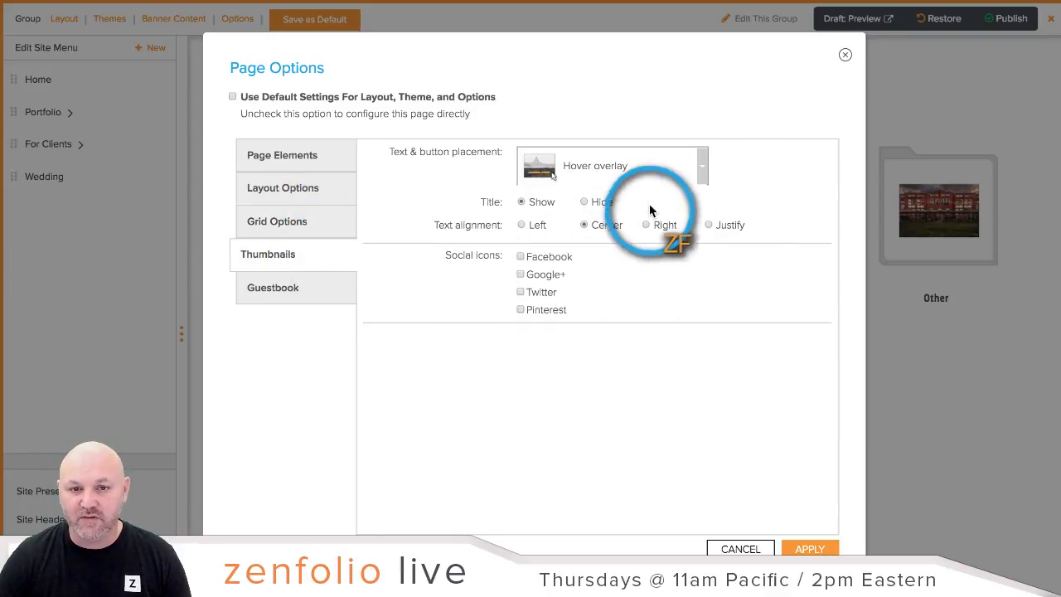
click(701, 168)
click(644, 316)
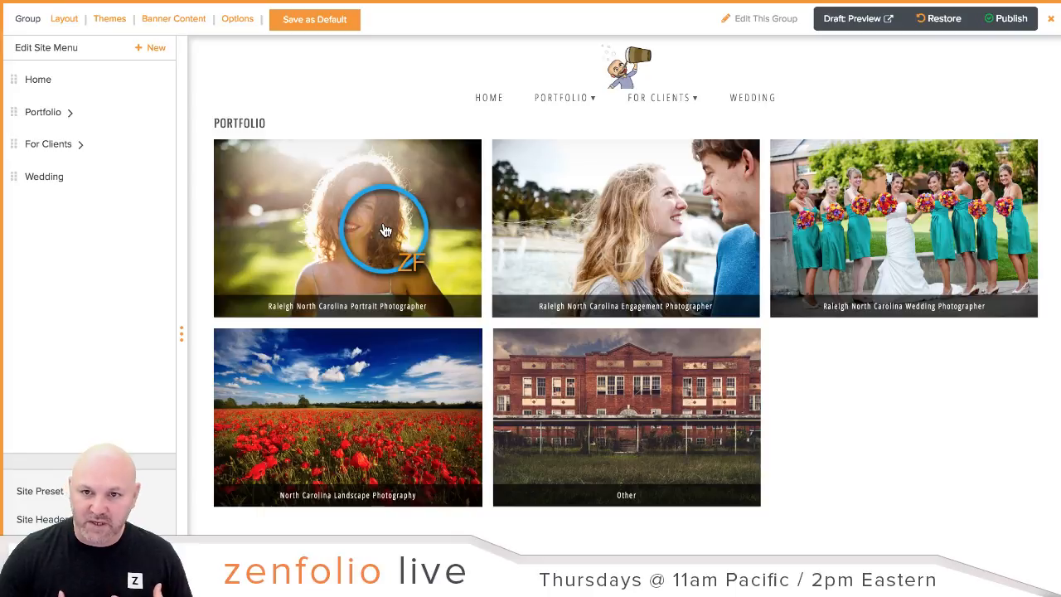
- Save the Portfolio page's layout, theme and options as the default for all group pages
click(306, 20)
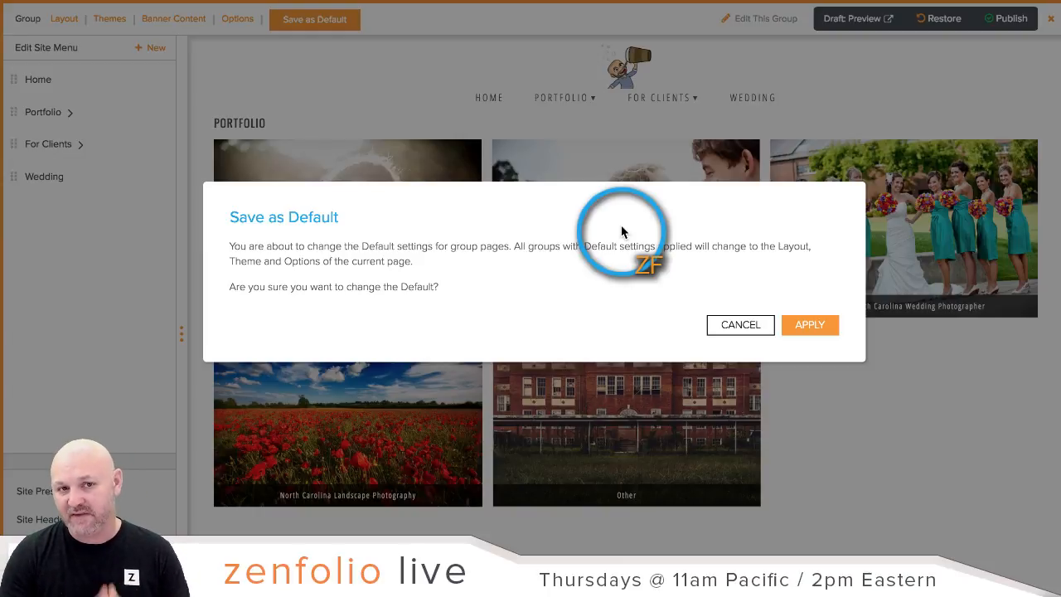
click(813, 324)
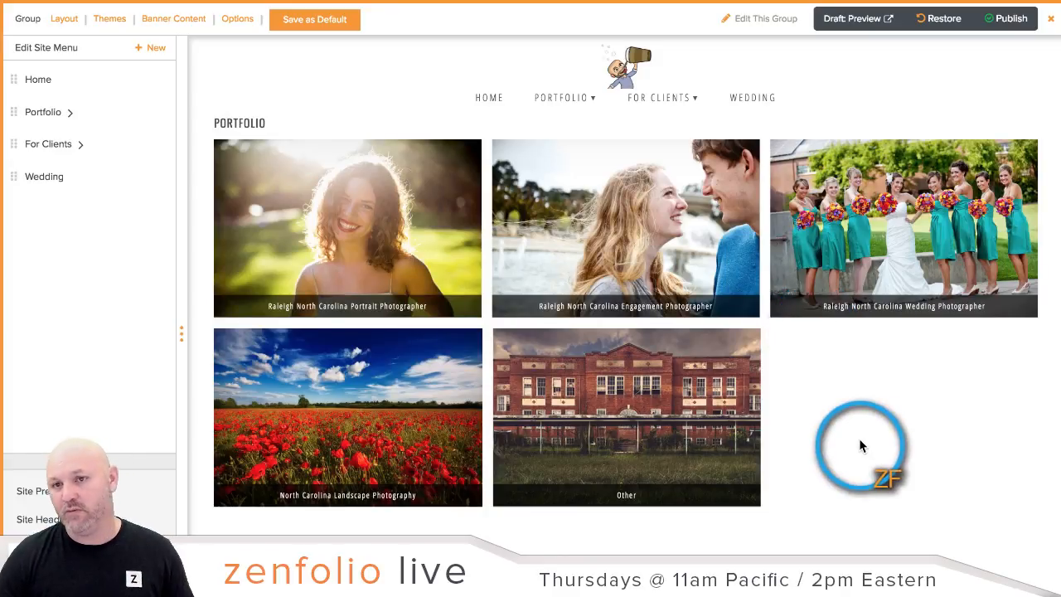
click(1008, 31)
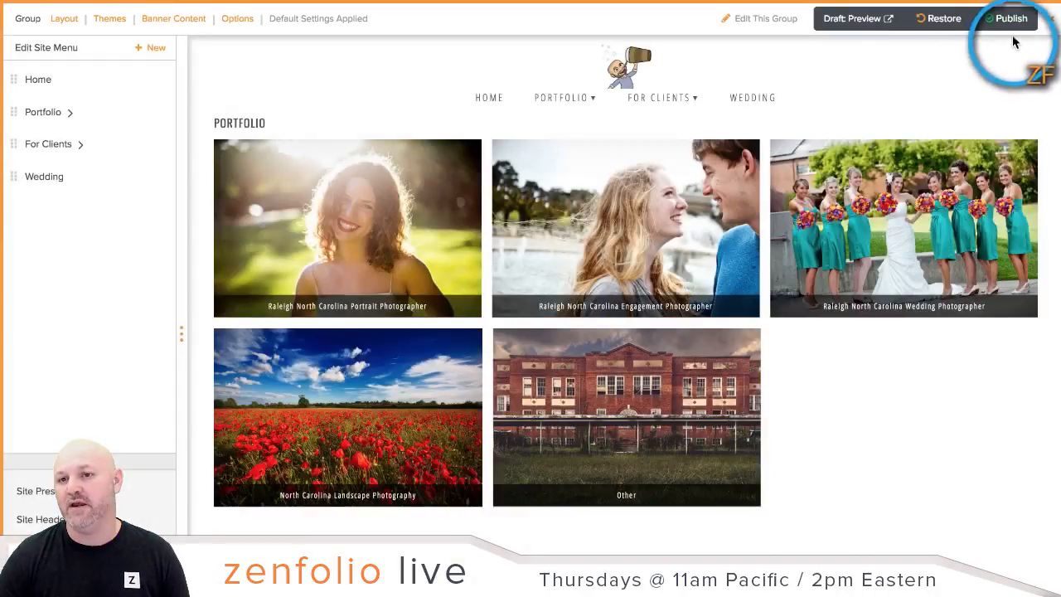
click(1011, 21)
click(613, 389)
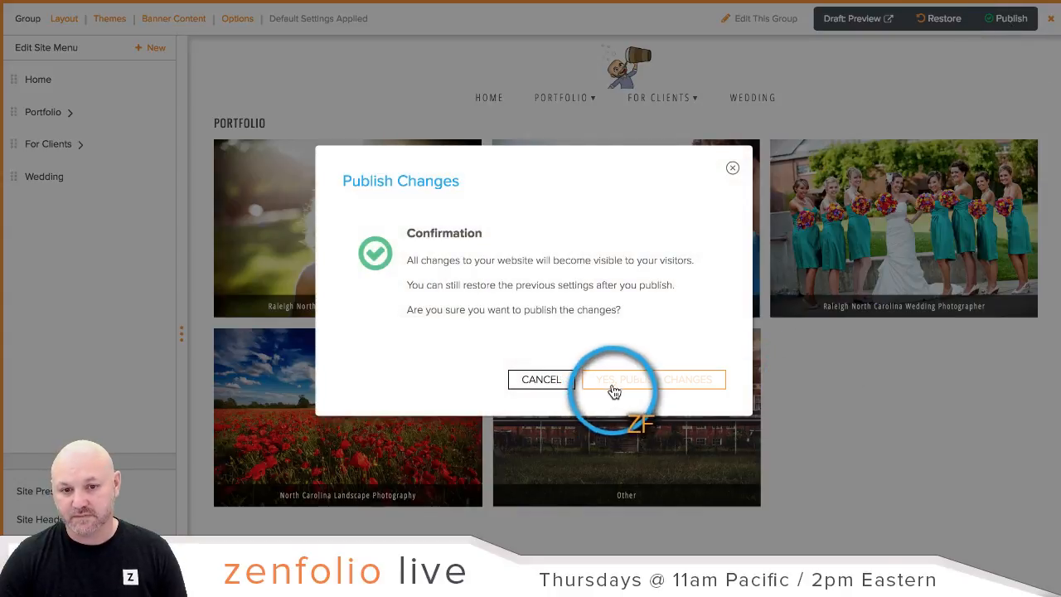
click(535, 380)
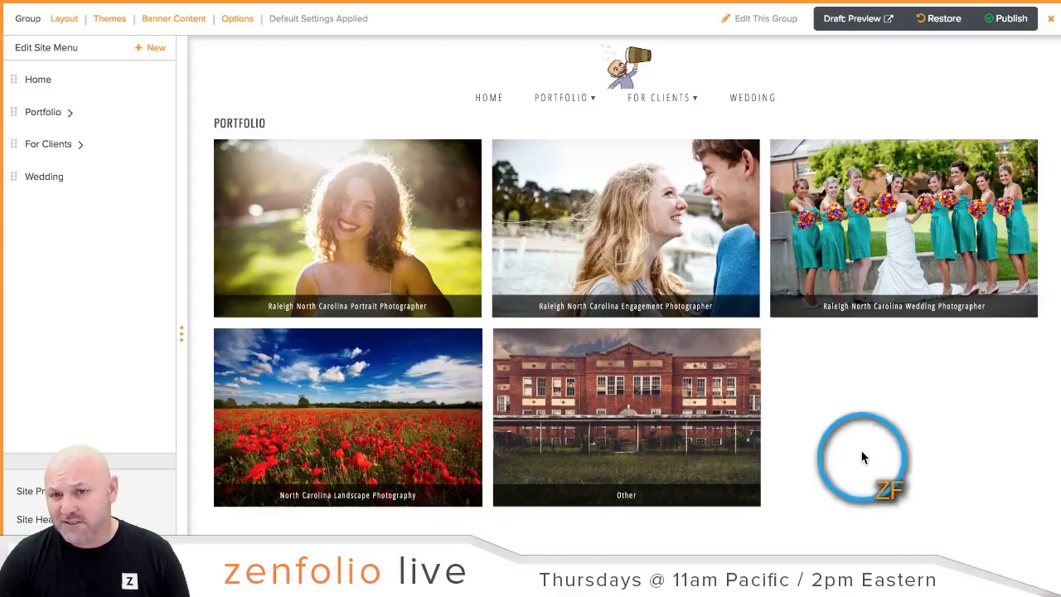
- Turn off the default settings for the Portfolio page, apply the Veritas Preset theme and compare it with the portrait gallery's page
click(98, 19)
click(211, 108)
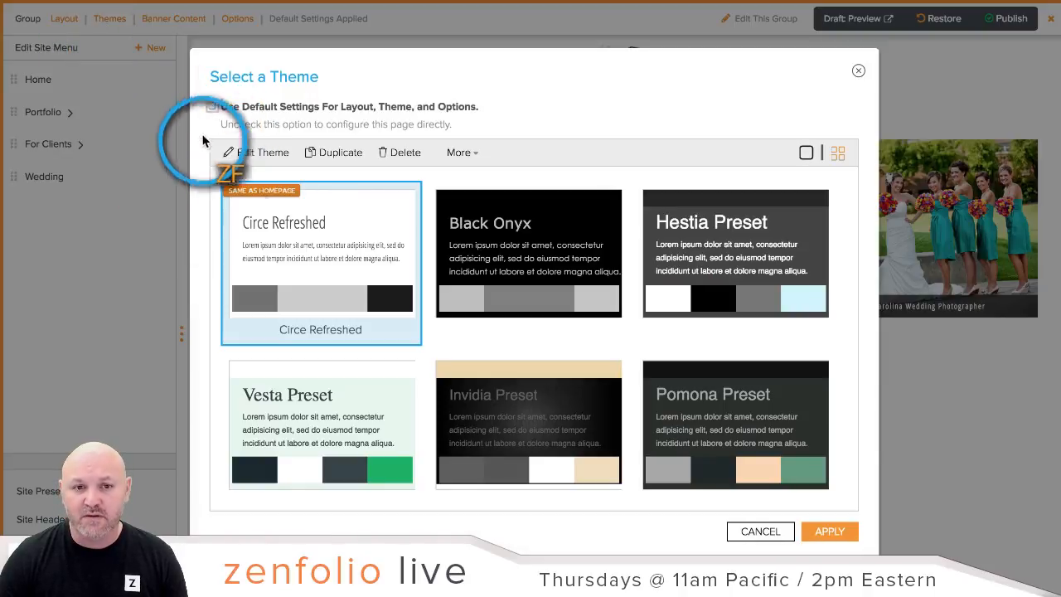
scroll(547, 240, down, 5)
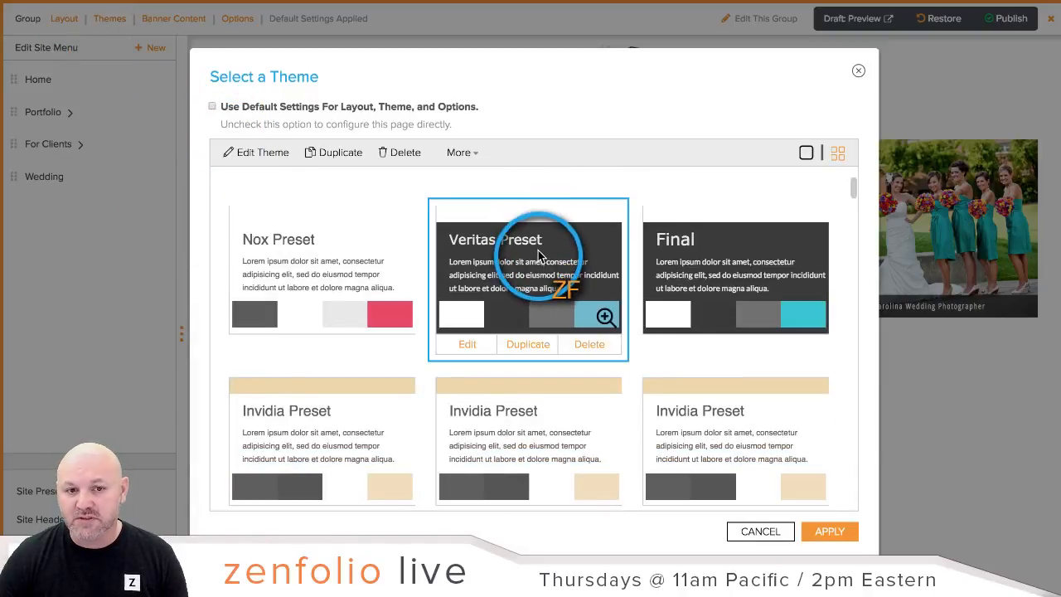
scroll(538, 256, up, 1)
click(539, 255)
click(836, 537)
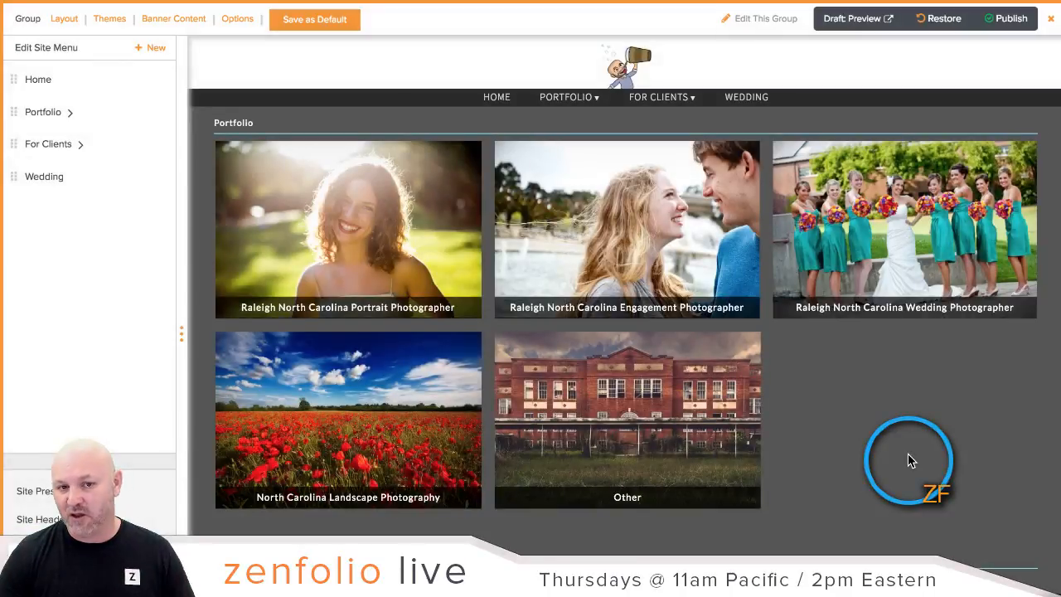
click(427, 260)
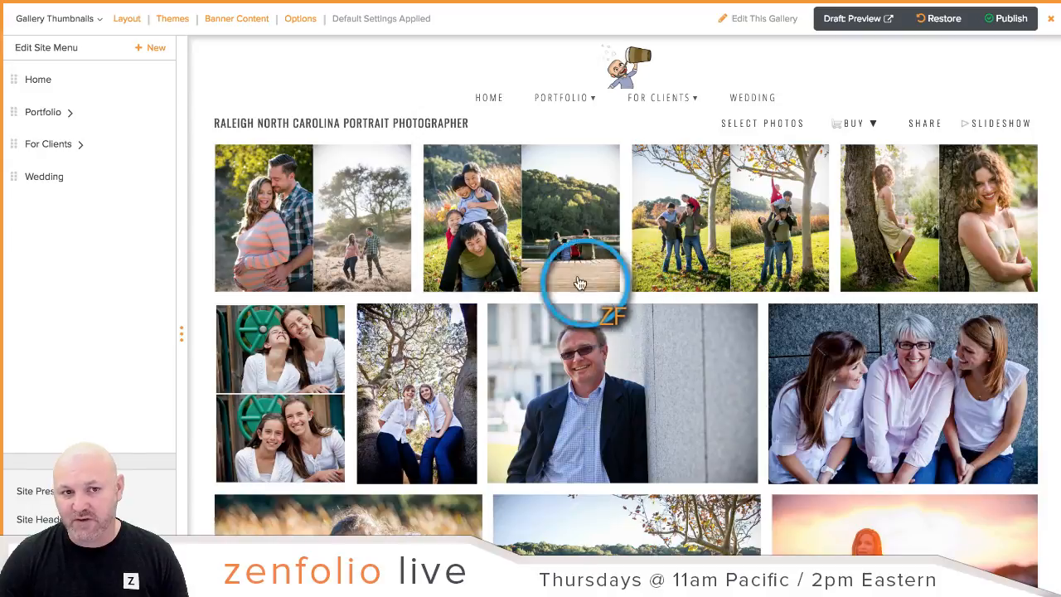
mouse_move(320, 273)
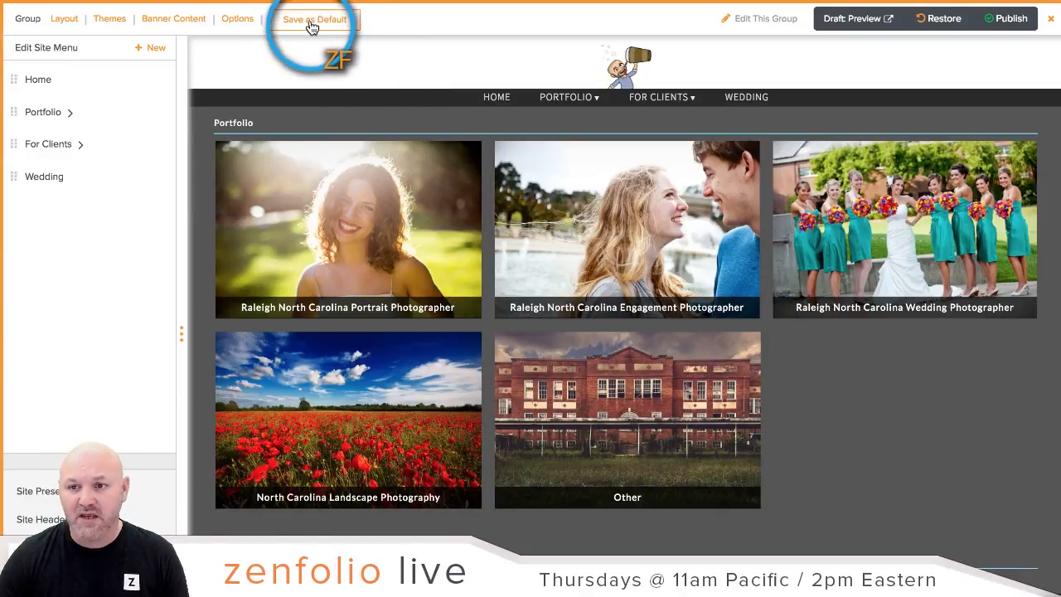
- Return the Portfolio page to the default settings for layout, theme and options
click(120, 20)
click(212, 107)
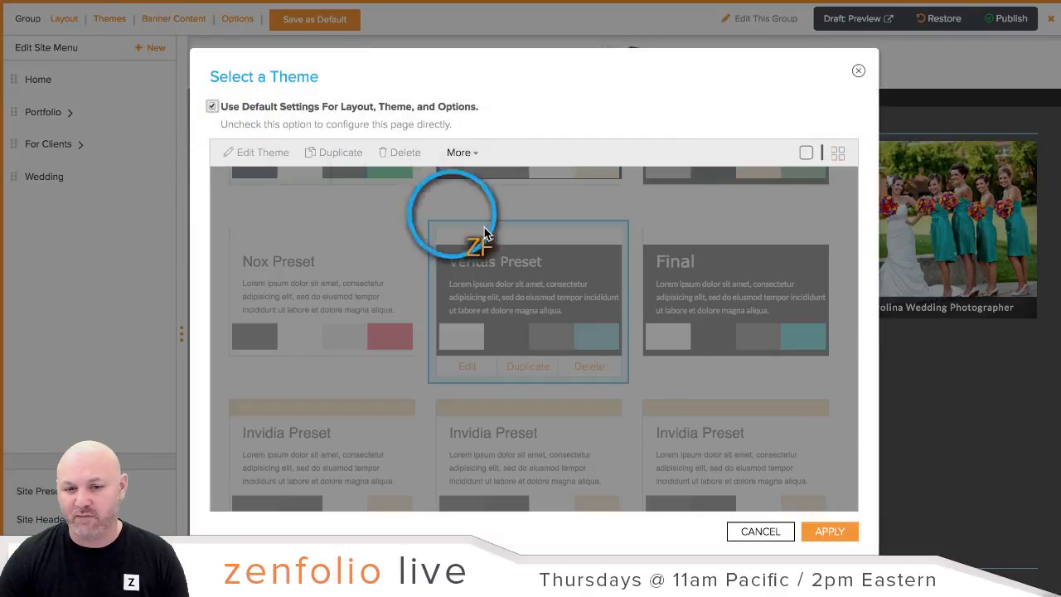
click(818, 528)
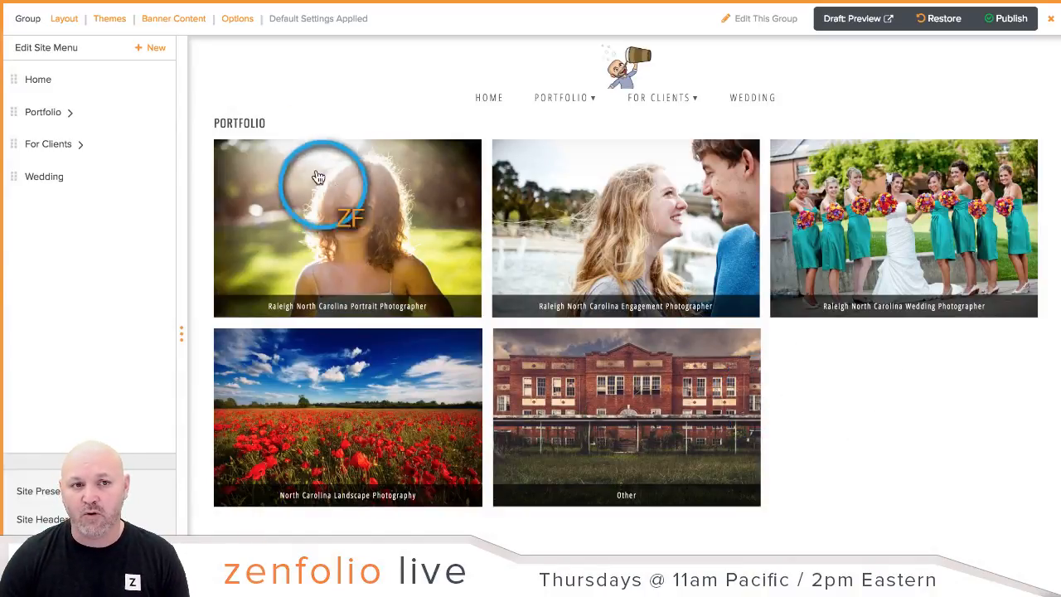
- Publish the website changes and look over the live Portfolio page
click(1011, 19)
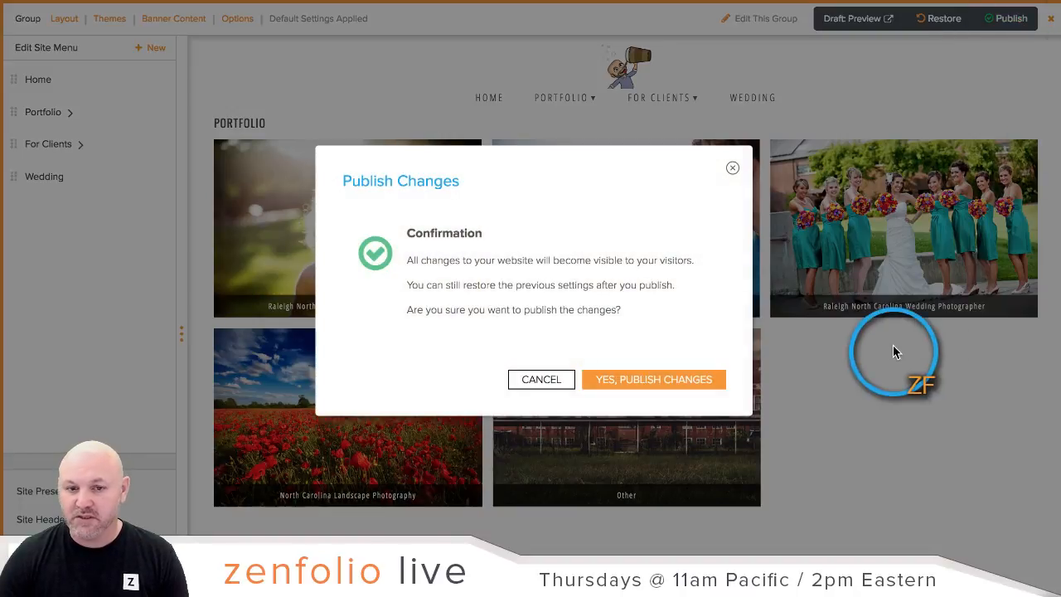
click(646, 380)
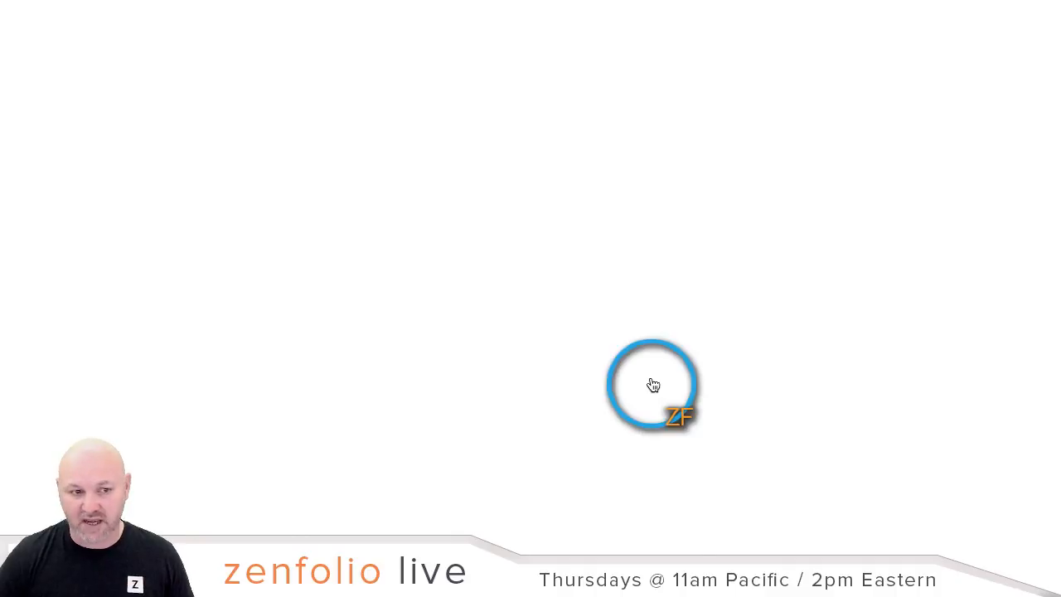
scroll(648, 345, down, 1)
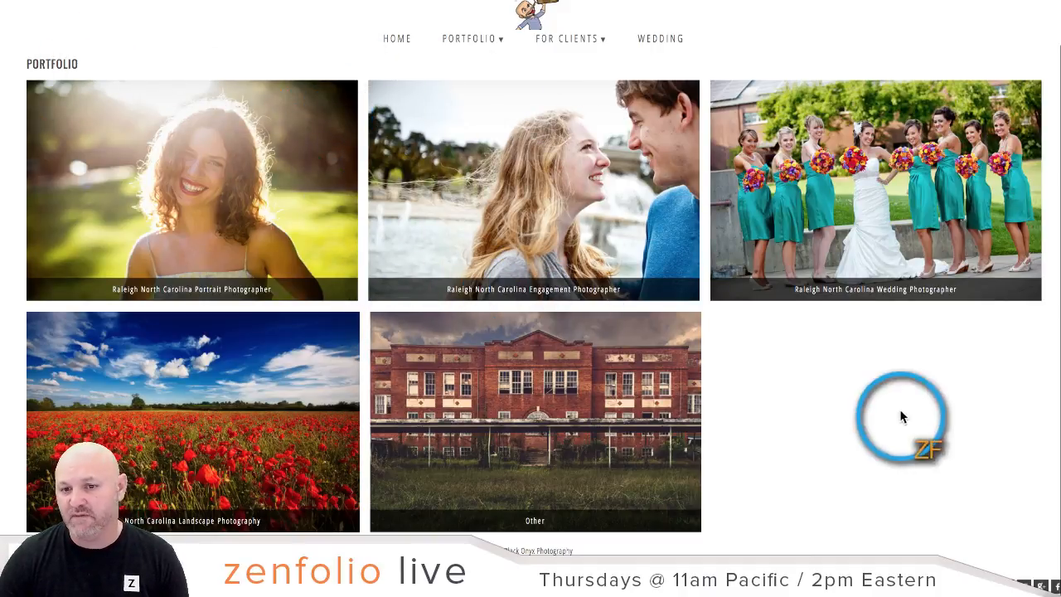
scroll(813, 378, up, 1)
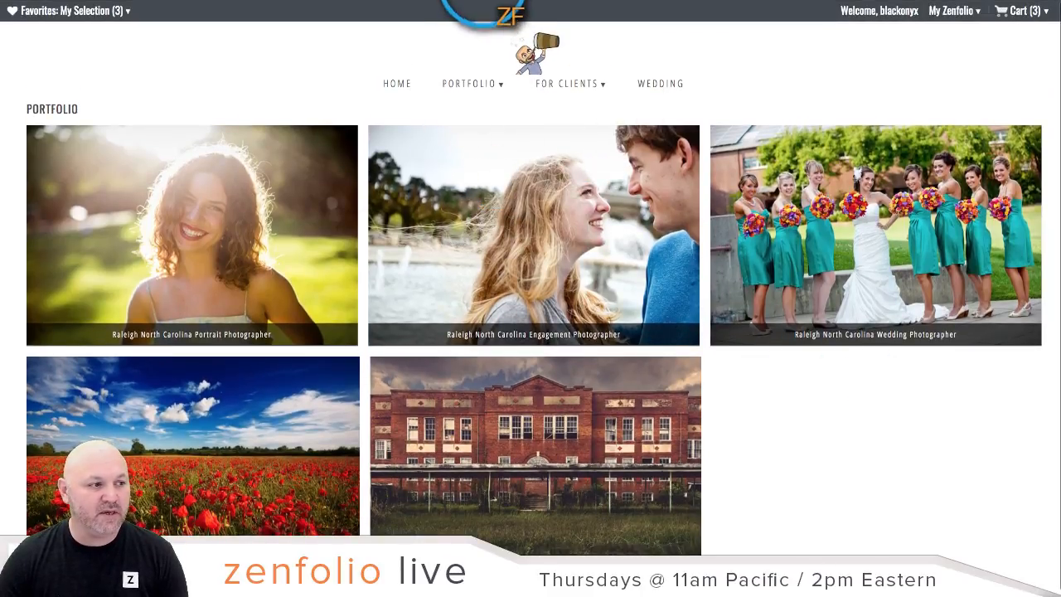
- Return to the Zenfolio dashboard and open the website's homepage in Customize Website mode
click(474, 0)
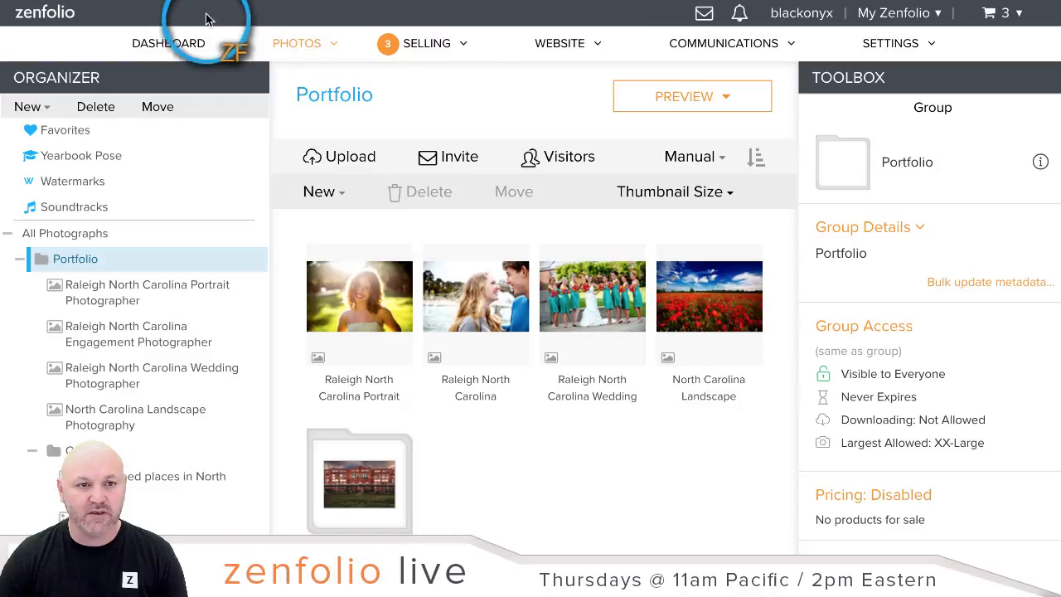
click(175, 48)
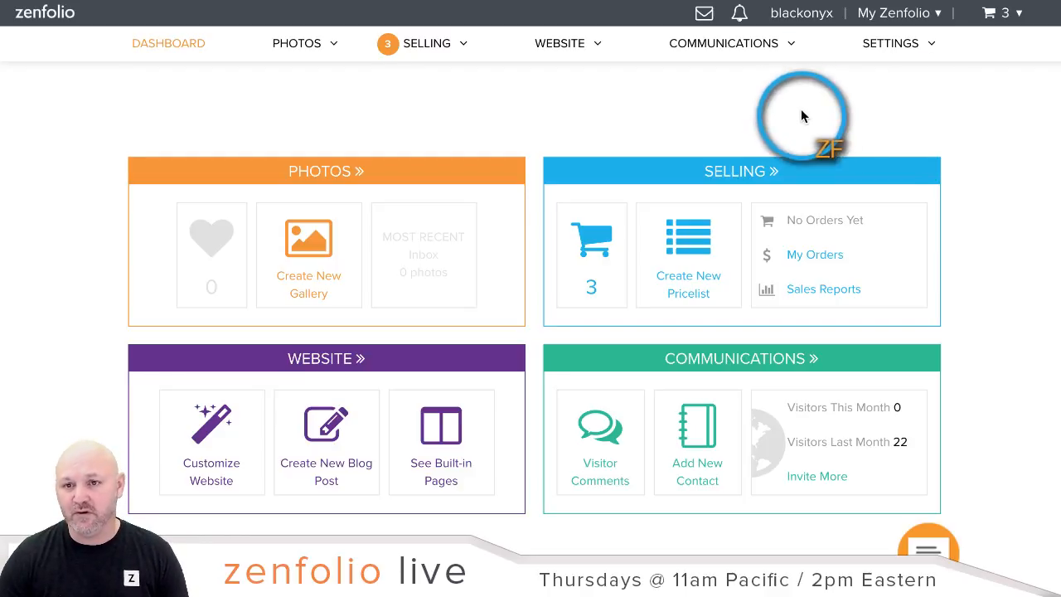
click(891, 13)
click(889, 12)
click(885, 15)
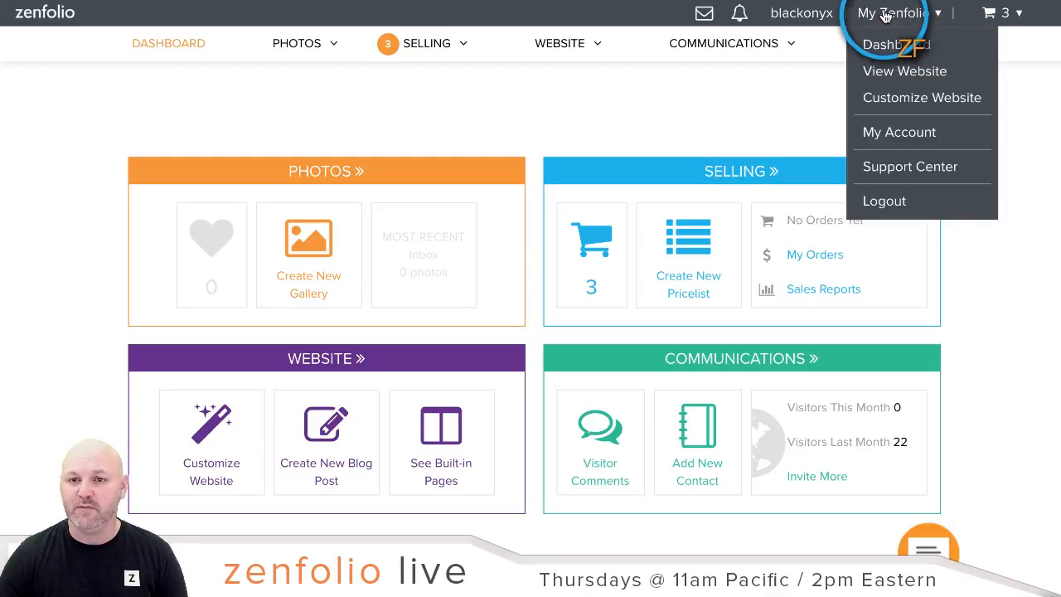
click(893, 100)
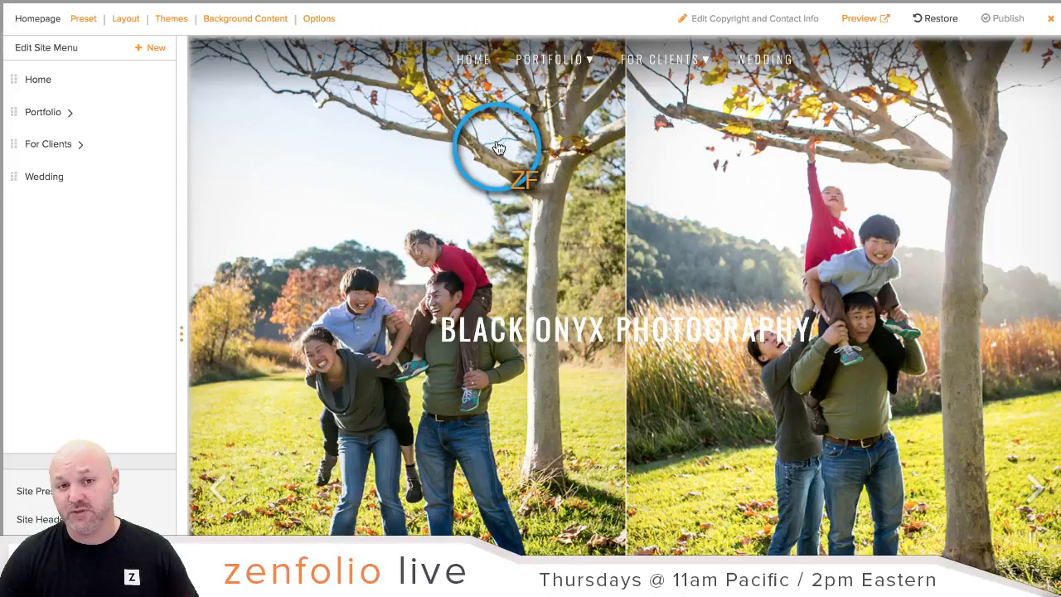
- Set the homepage's page options to hide the home page logo and home page menu while showing the page header
click(318, 21)
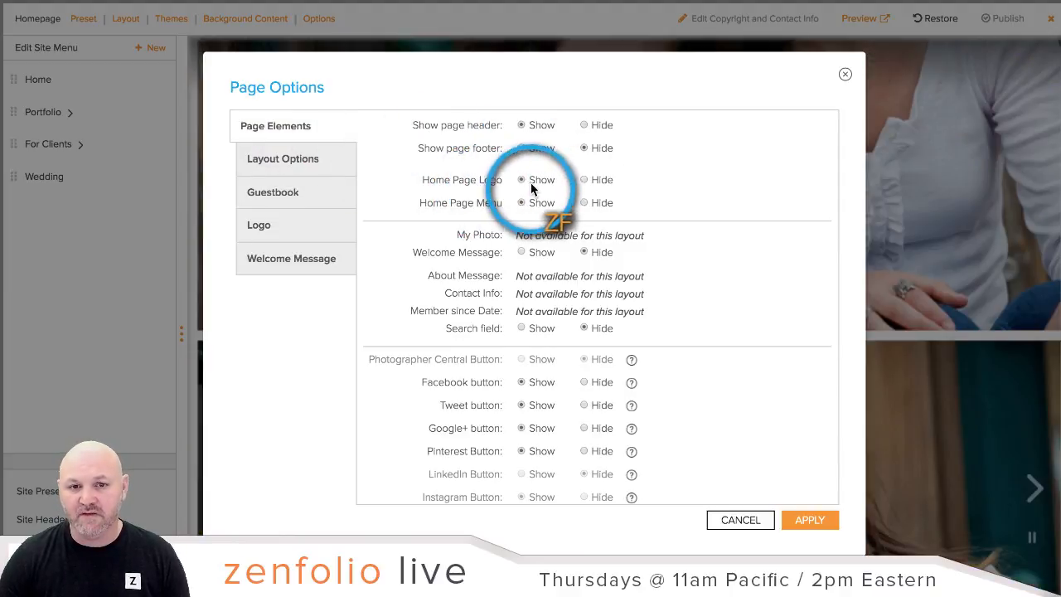
click(584, 179)
click(584, 203)
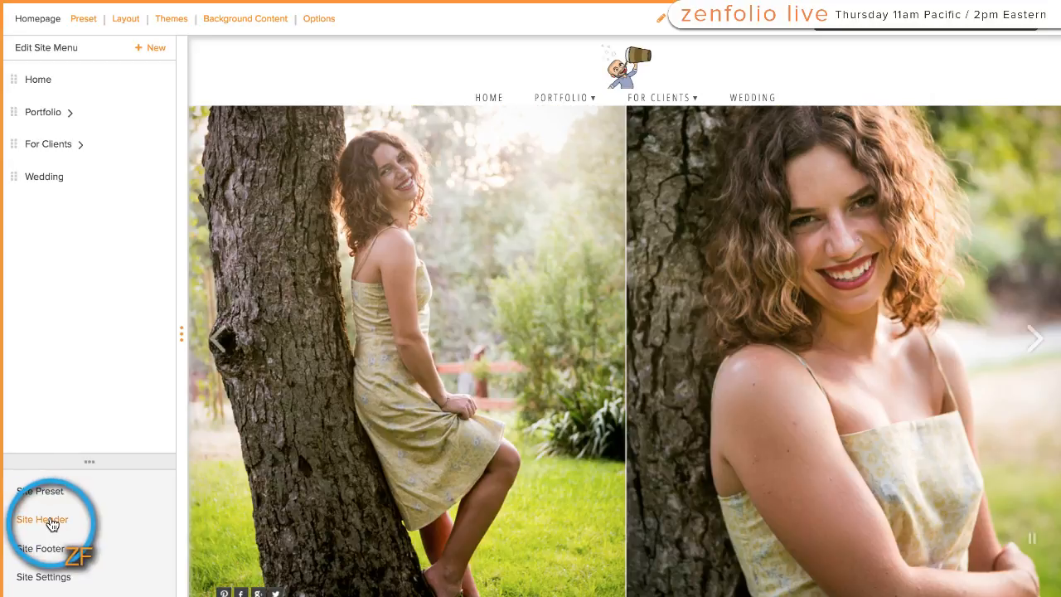
- Replace the site header's logo with the winking cartoon face image 8f42bf78-...5f-v1.png from the Todays Screenshots folder and apply it
click(52, 521)
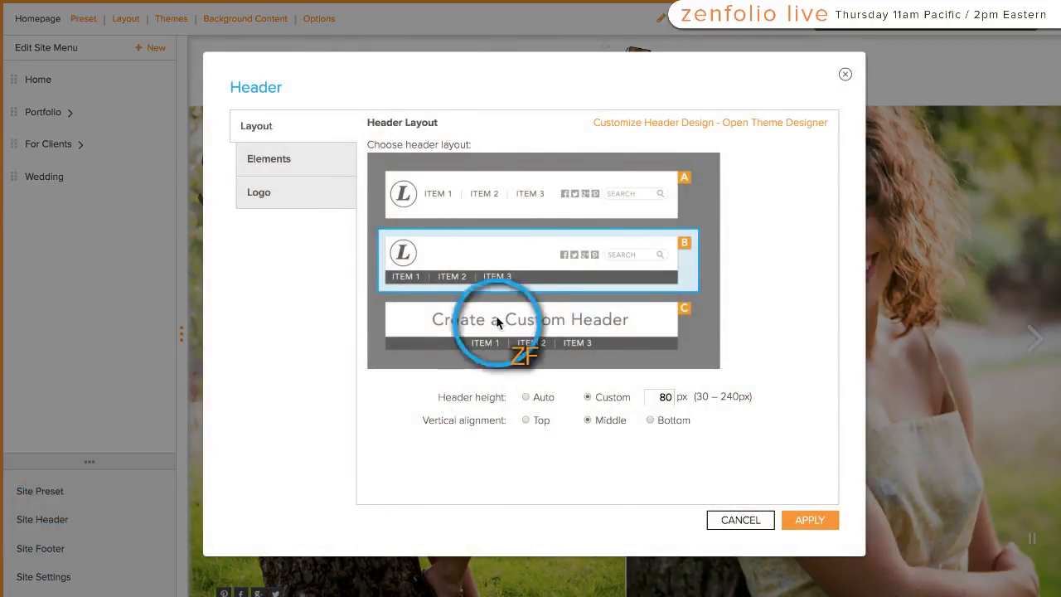
click(269, 195)
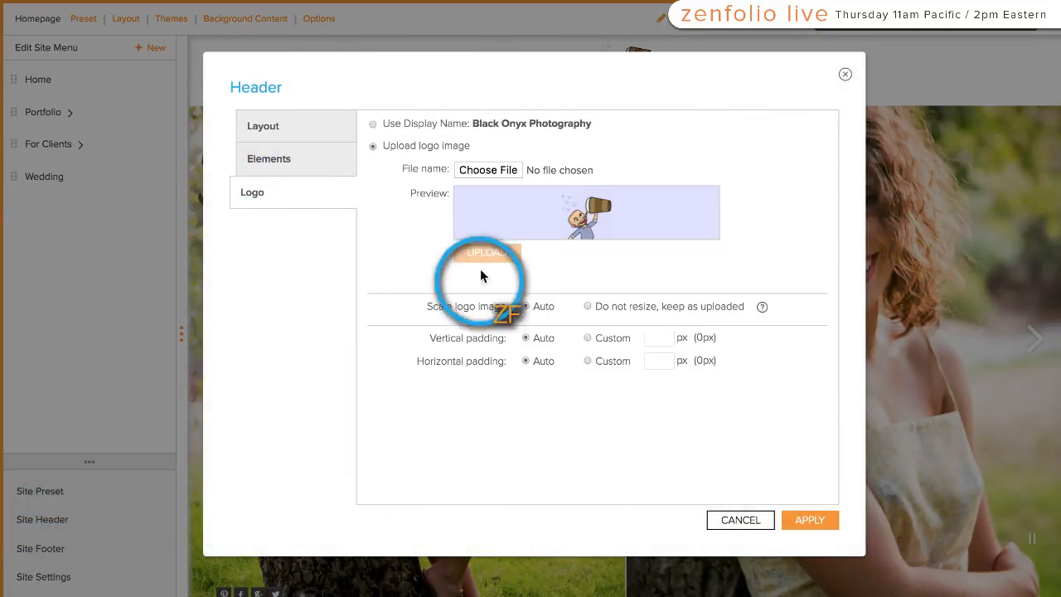
click(487, 171)
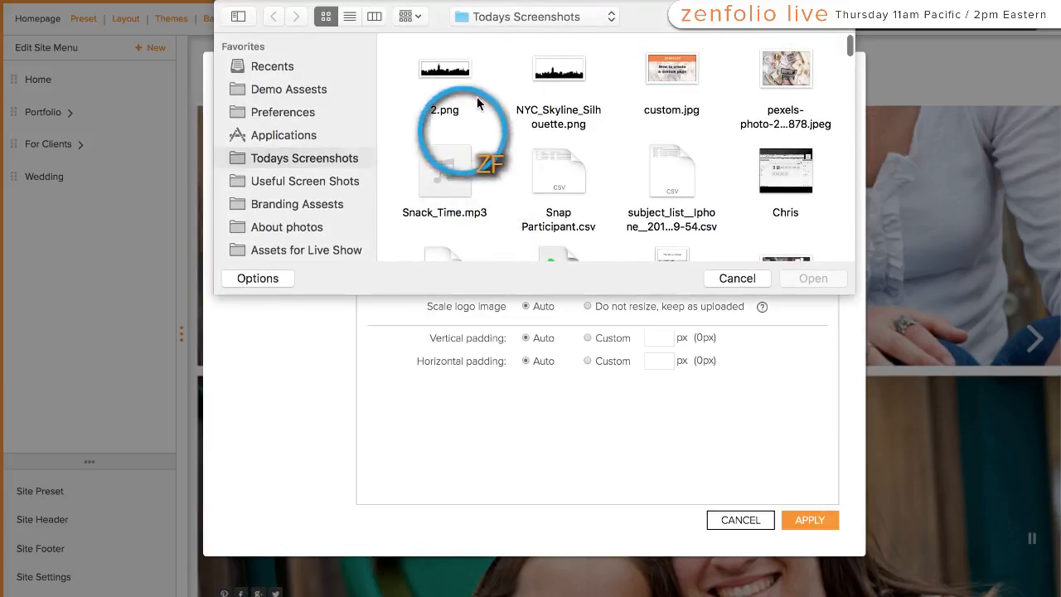
click(518, 18)
click(531, 17)
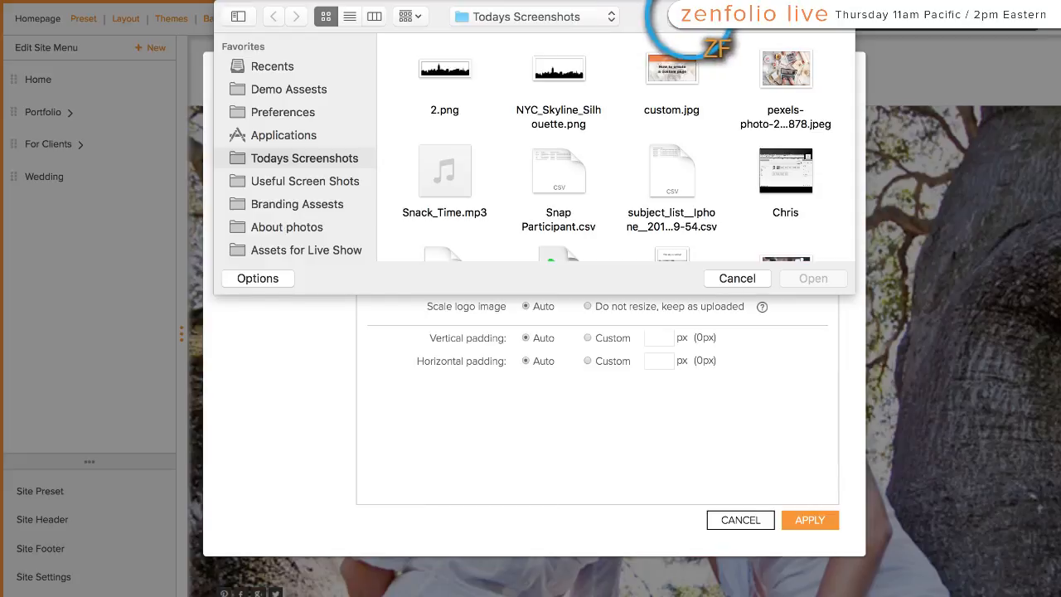
scroll(495, 166, down, 5)
scroll(495, 139, down, 10)
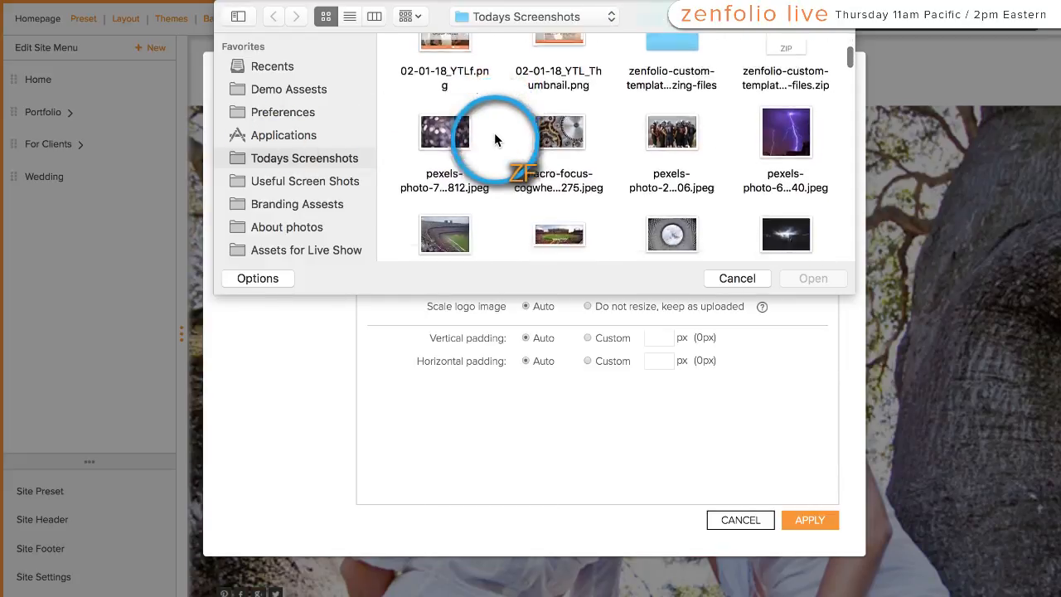
scroll(494, 139, down, 10)
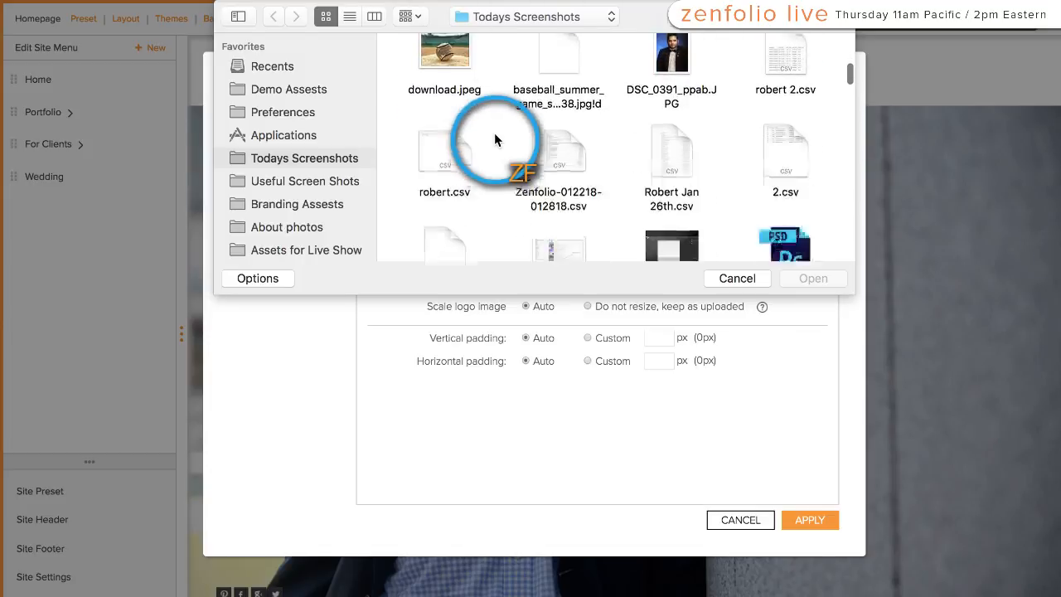
scroll(495, 141, down, 5)
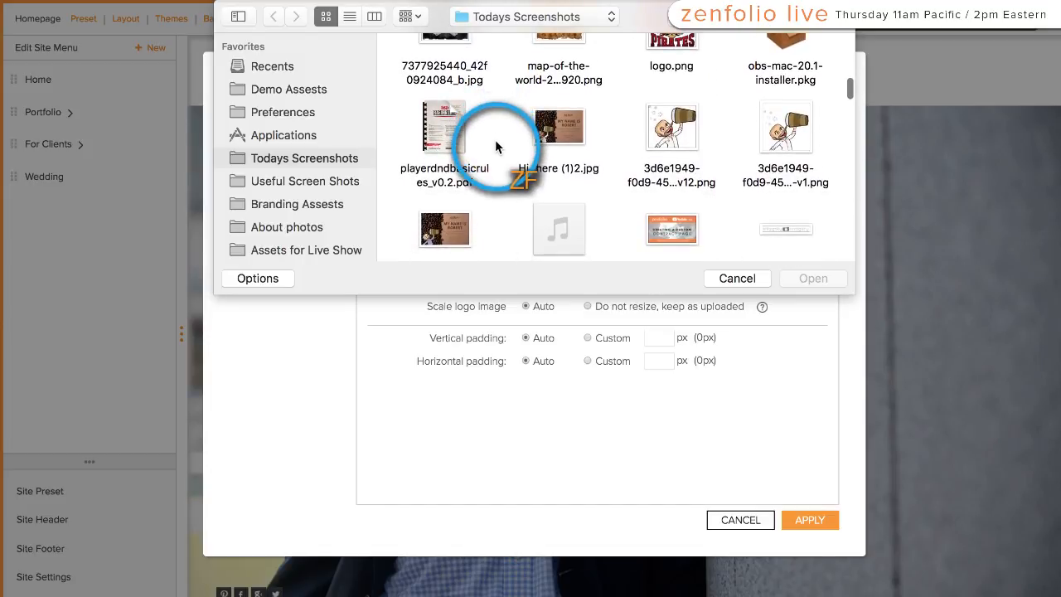
scroll(495, 141, down, 1)
click(445, 199)
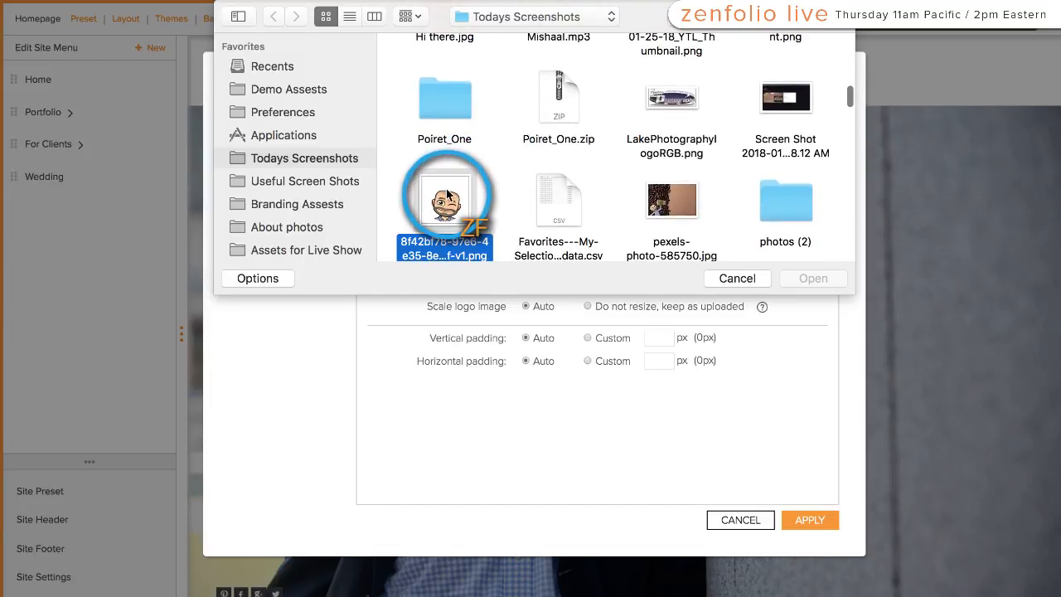
click(810, 278)
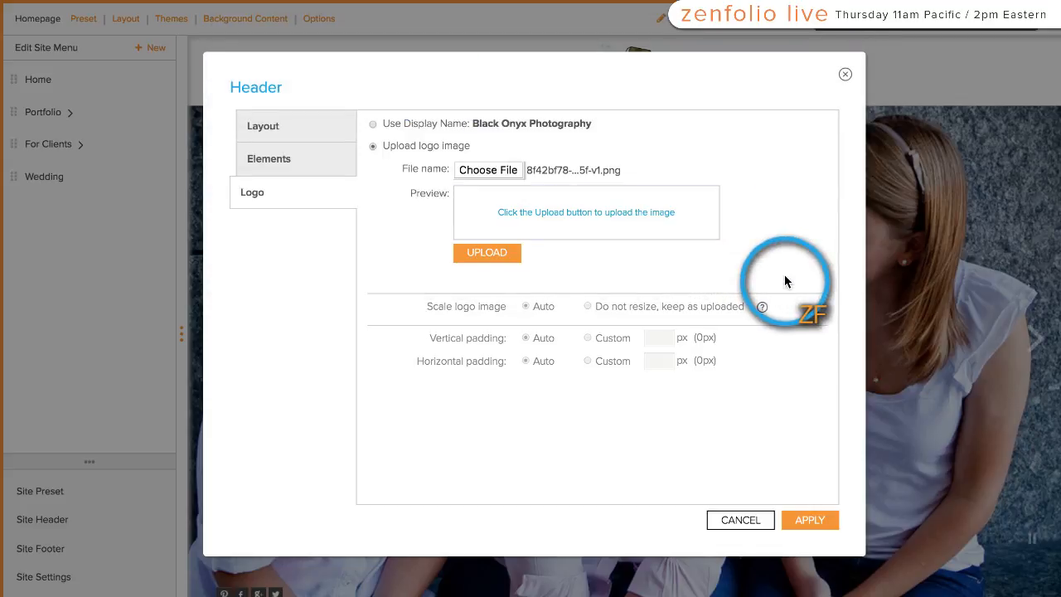
click(510, 254)
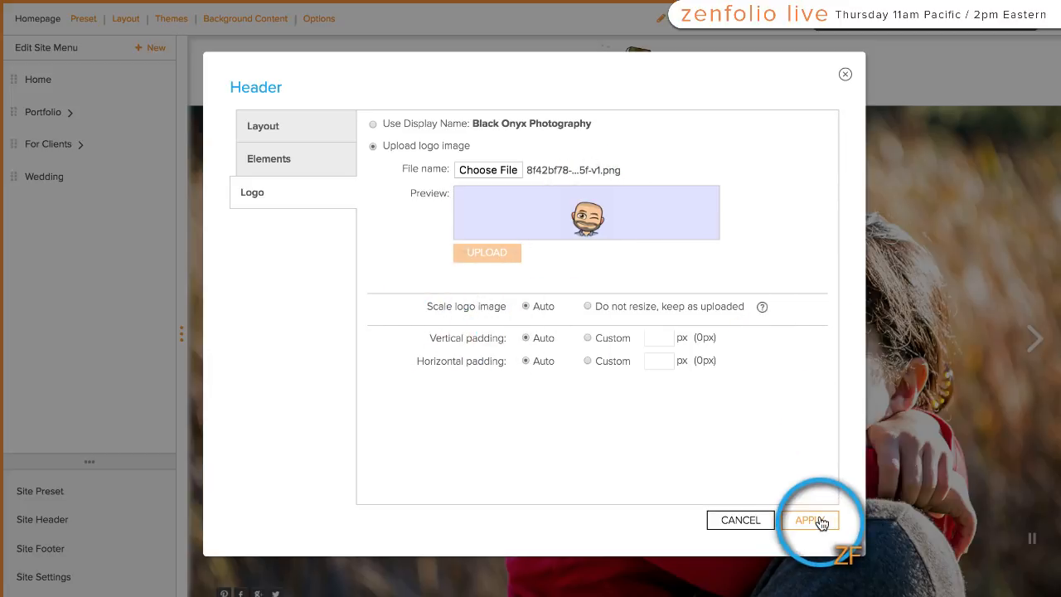
click(819, 520)
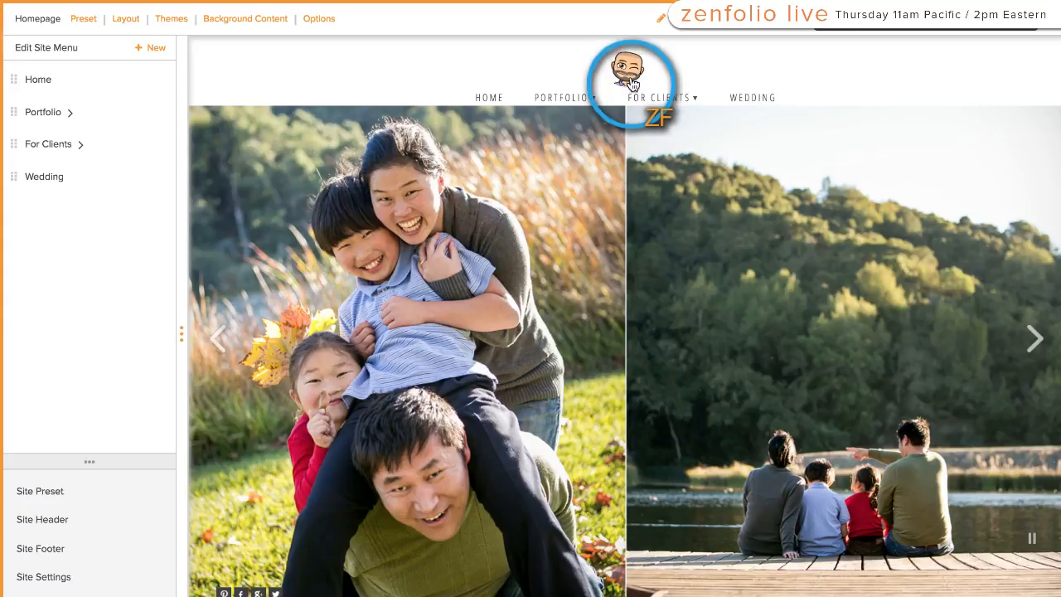
- Switch the site header's logo from the uploaded image to the display name Black Onyx Photography
click(68, 525)
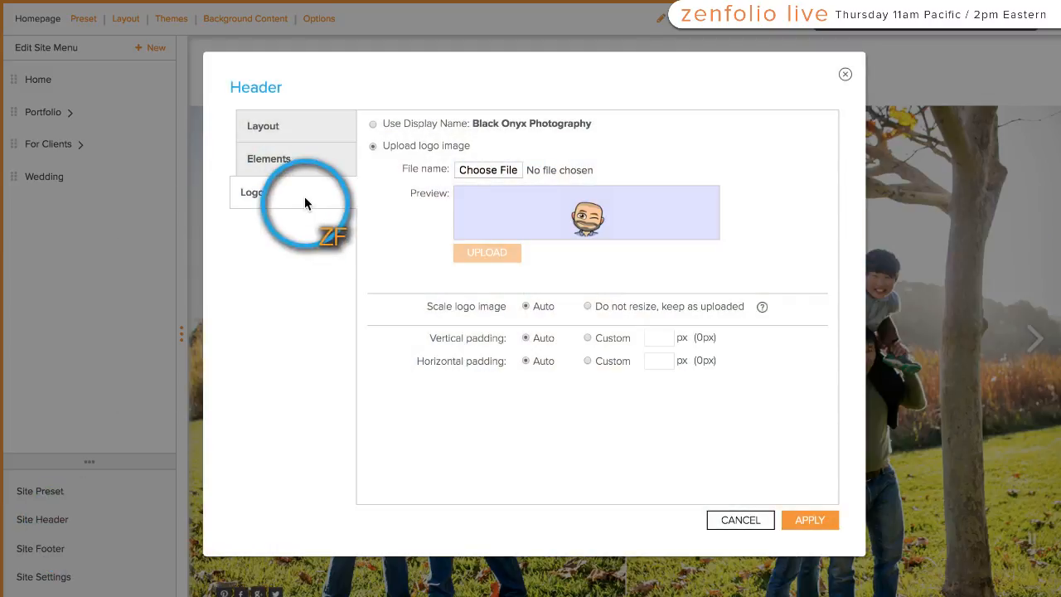
click(371, 125)
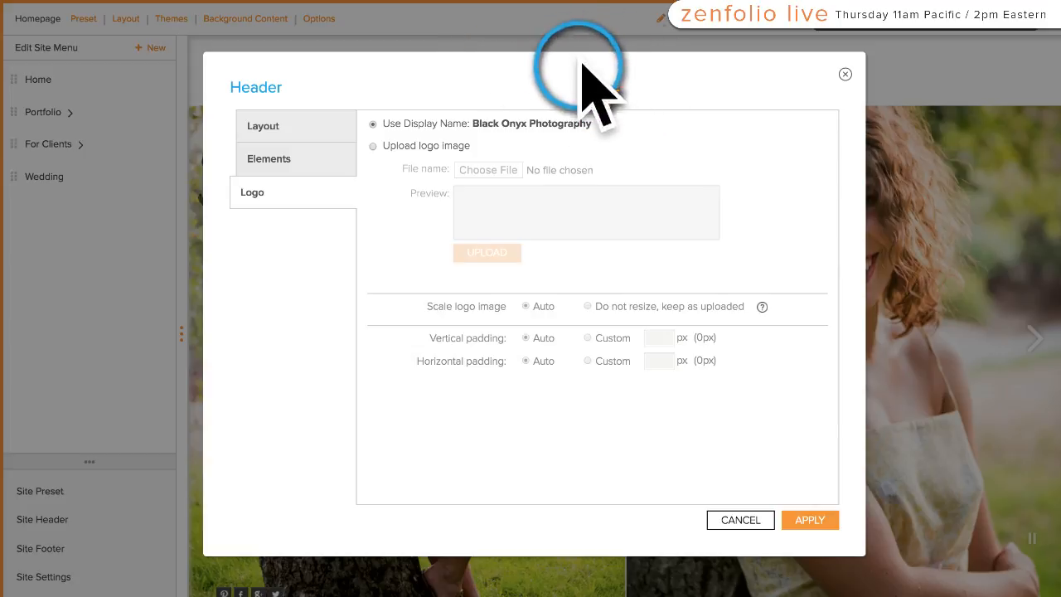
click(806, 517)
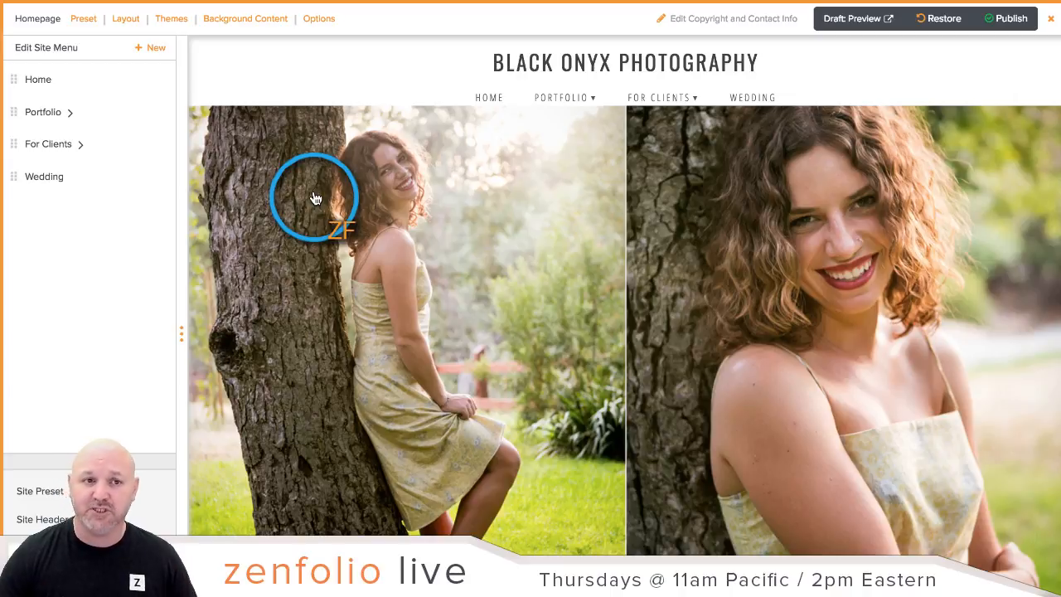
- Open a second customization view of the homepage and edit its Circe Refreshed theme in the Theme Designer
right_click(167, 19)
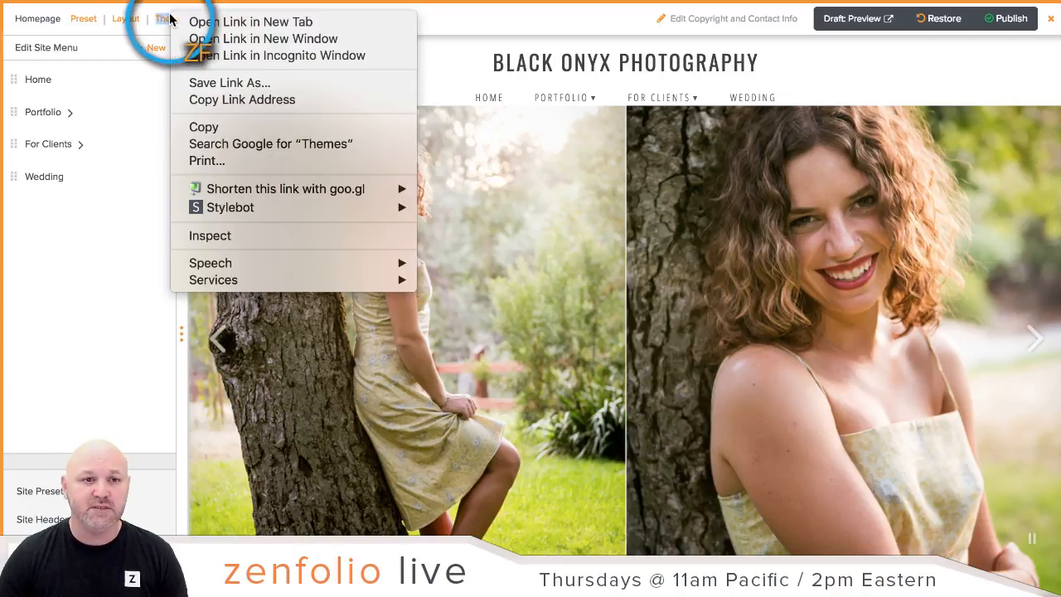
right_click(162, 19)
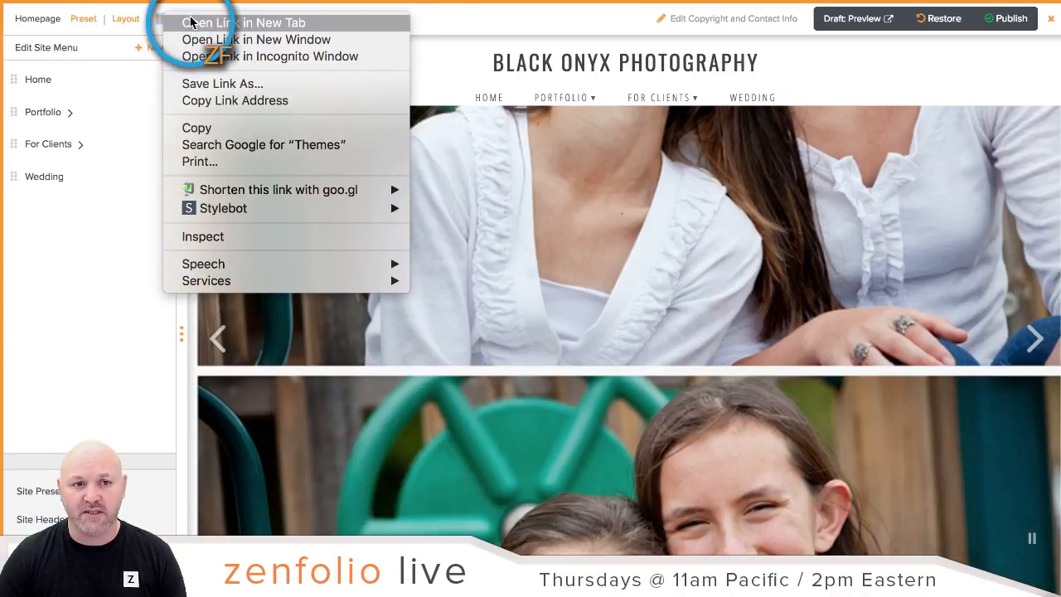
click(191, 22)
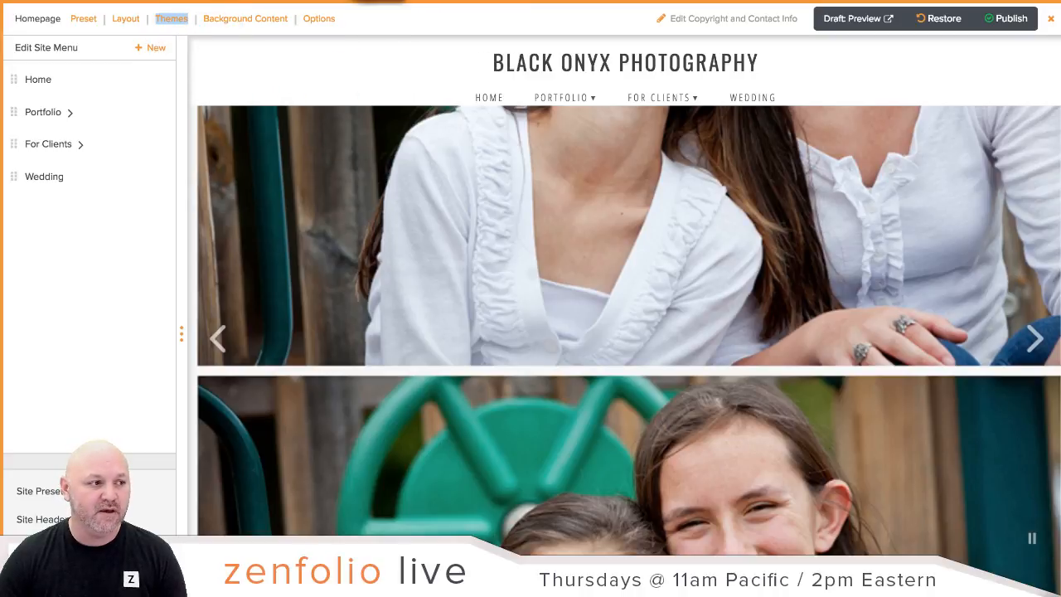
key(ctrl+Tab)
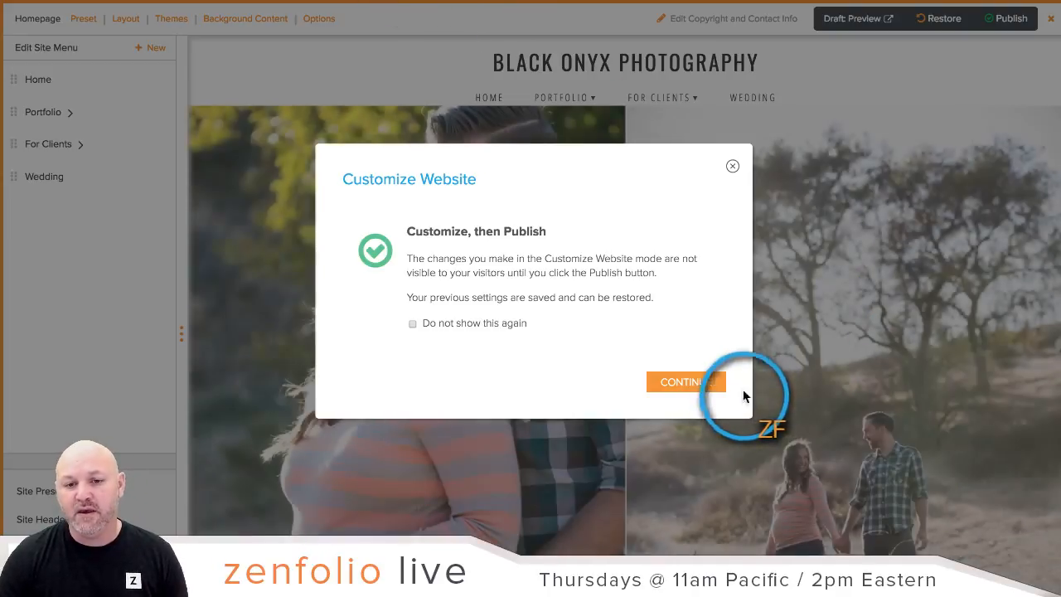
click(710, 385)
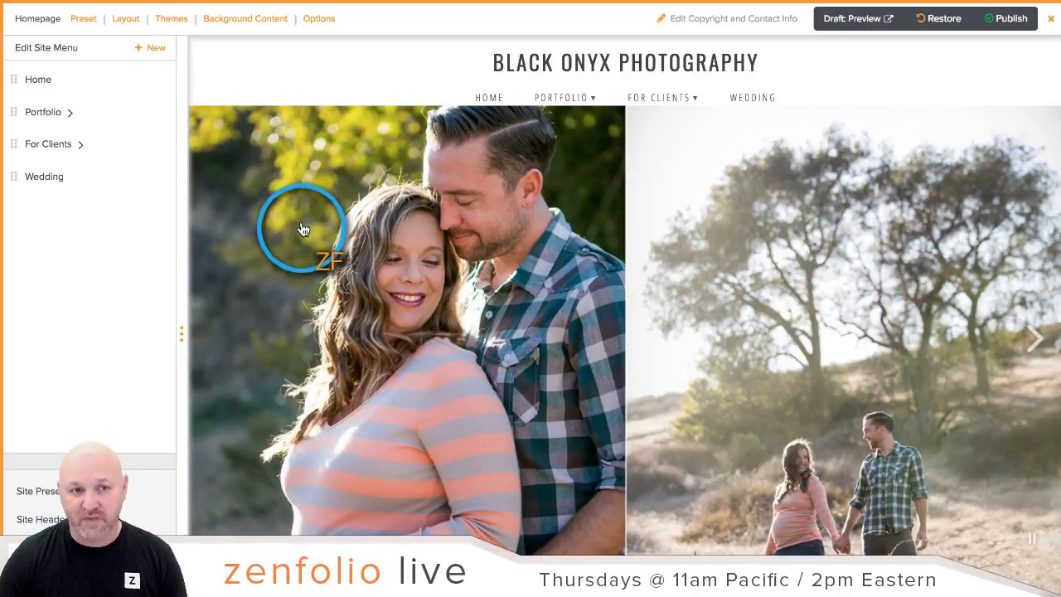
click(170, 20)
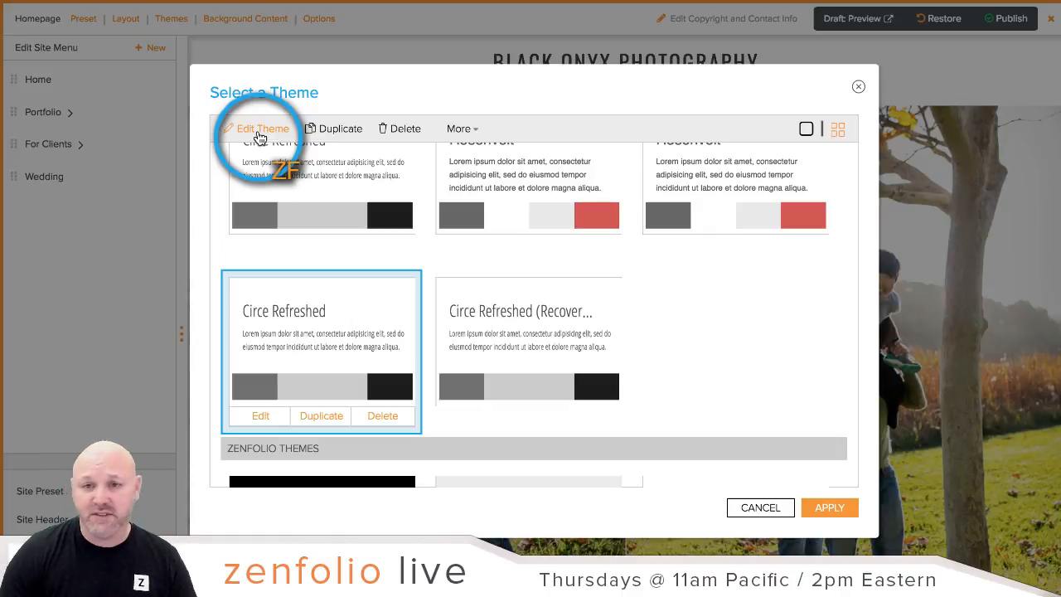
click(260, 137)
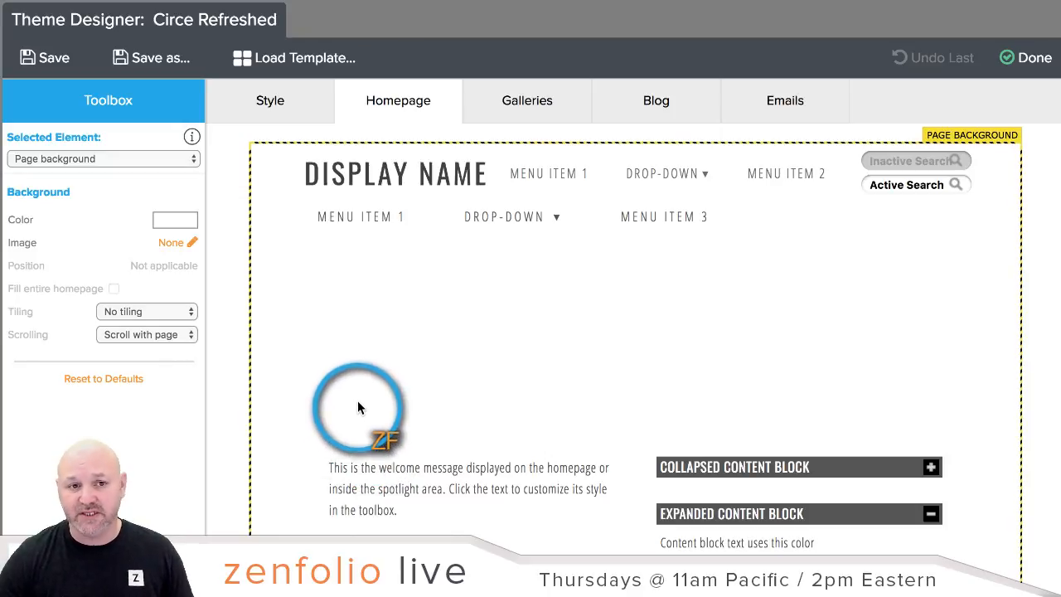
- Bring up the theme's Style settings and select the page header for editing
mouse_move(274, 173)
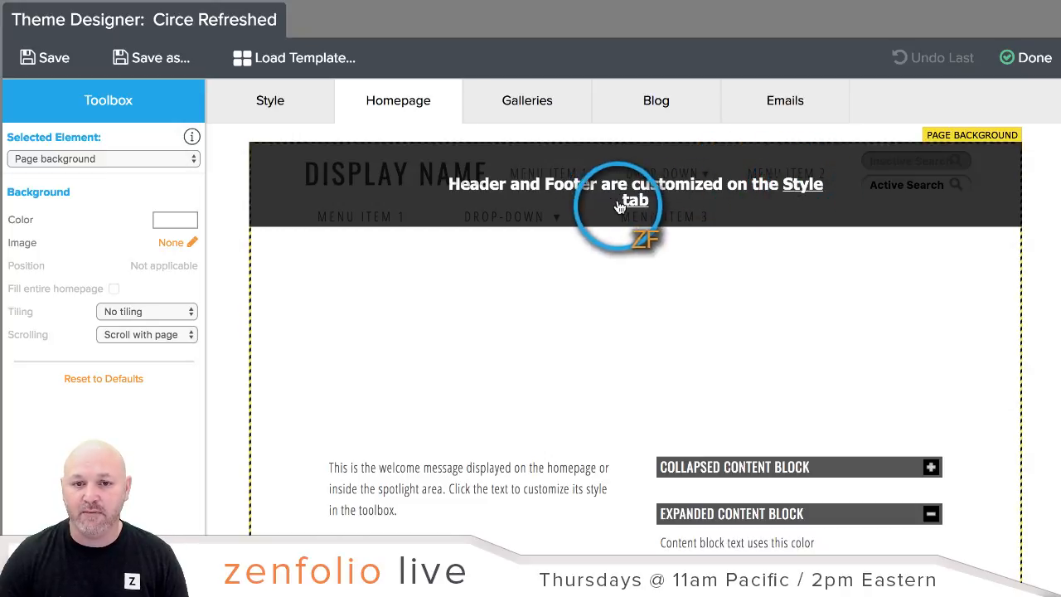
click(265, 107)
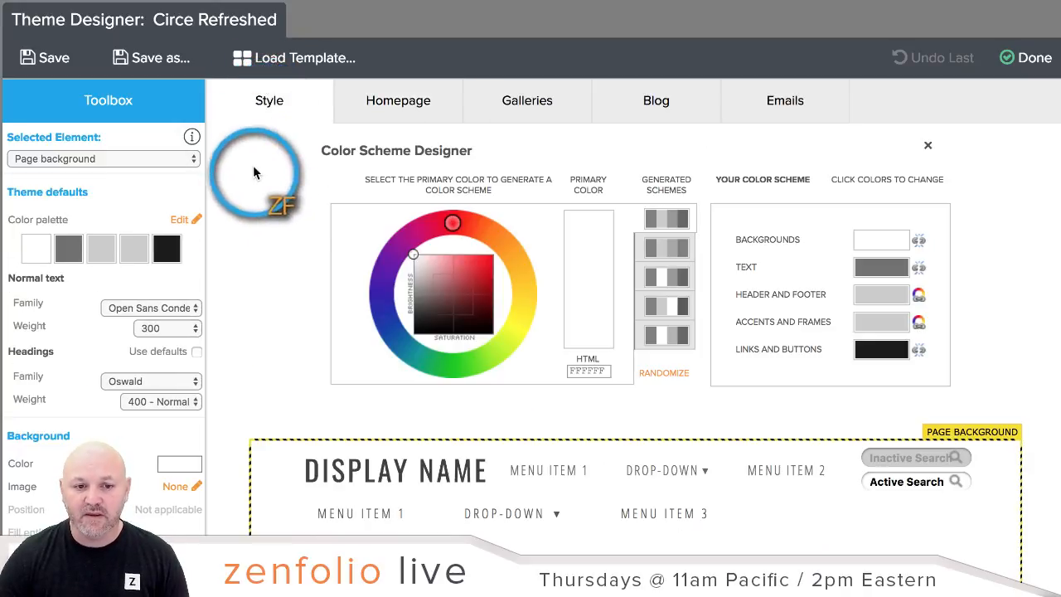
scroll(294, 182, down, 3)
scroll(293, 190, down, 1)
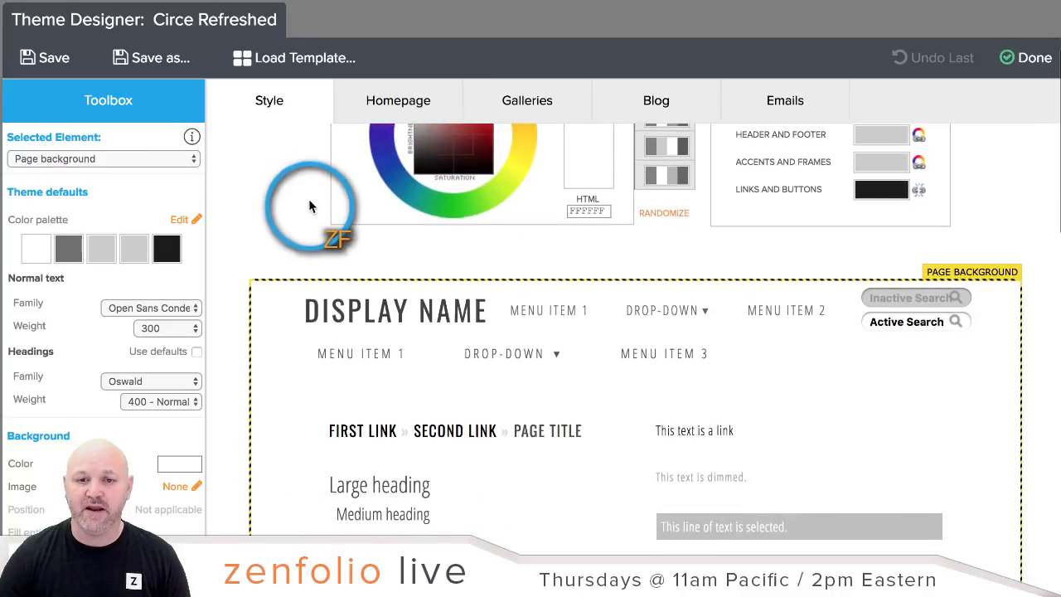
click(282, 298)
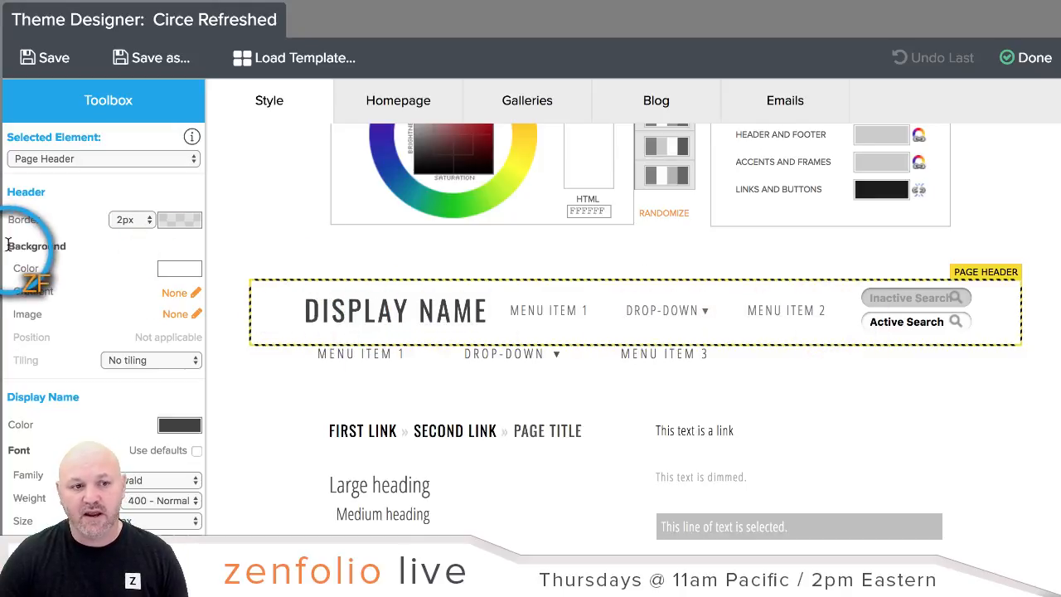
scroll(33, 252, down, 3)
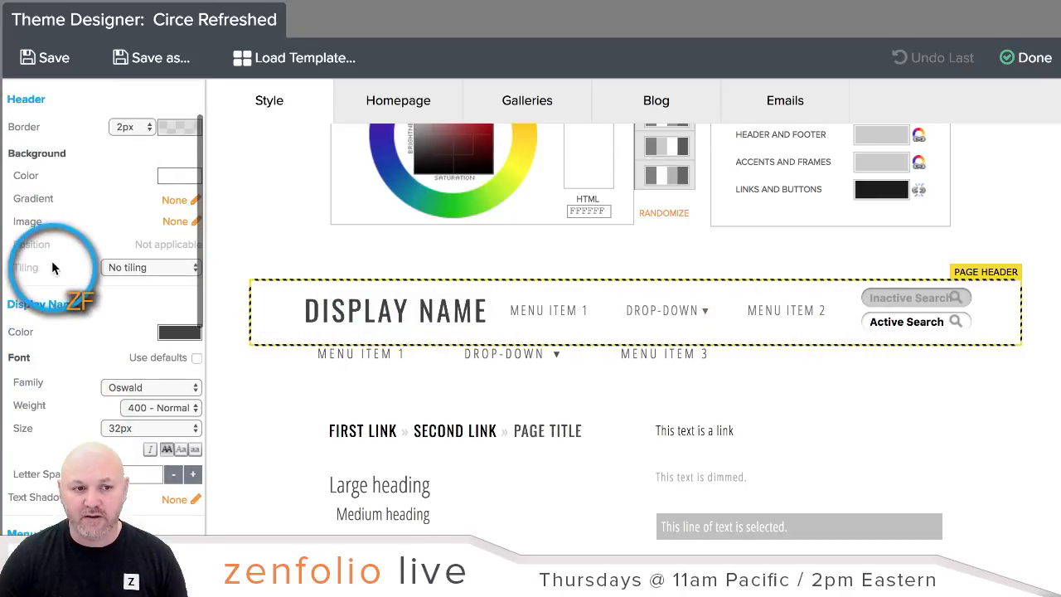
- Apply the Grunge design as the page header's background image
click(175, 222)
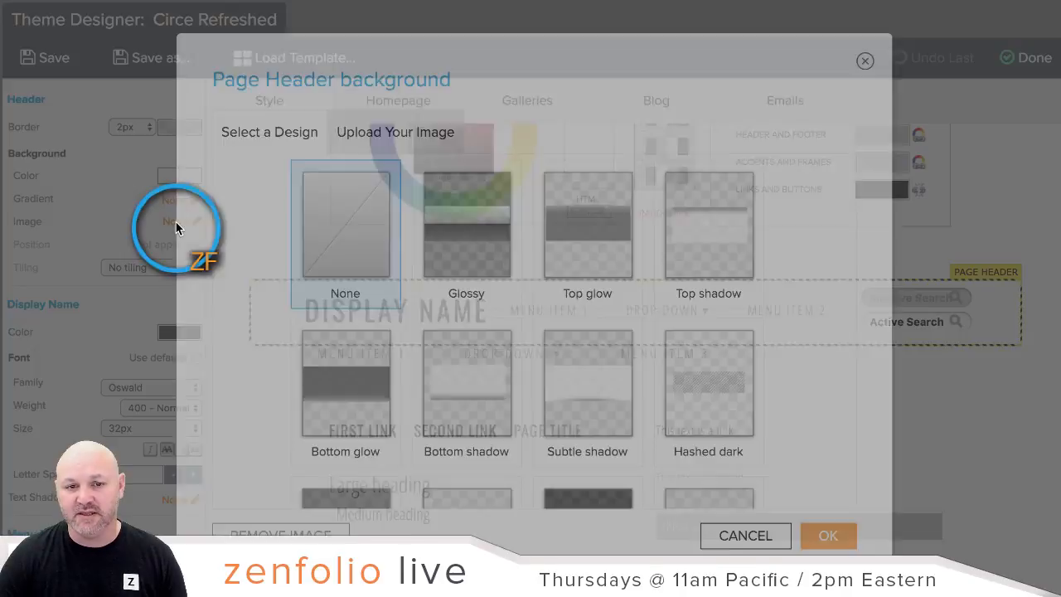
scroll(857, 238, down, 5)
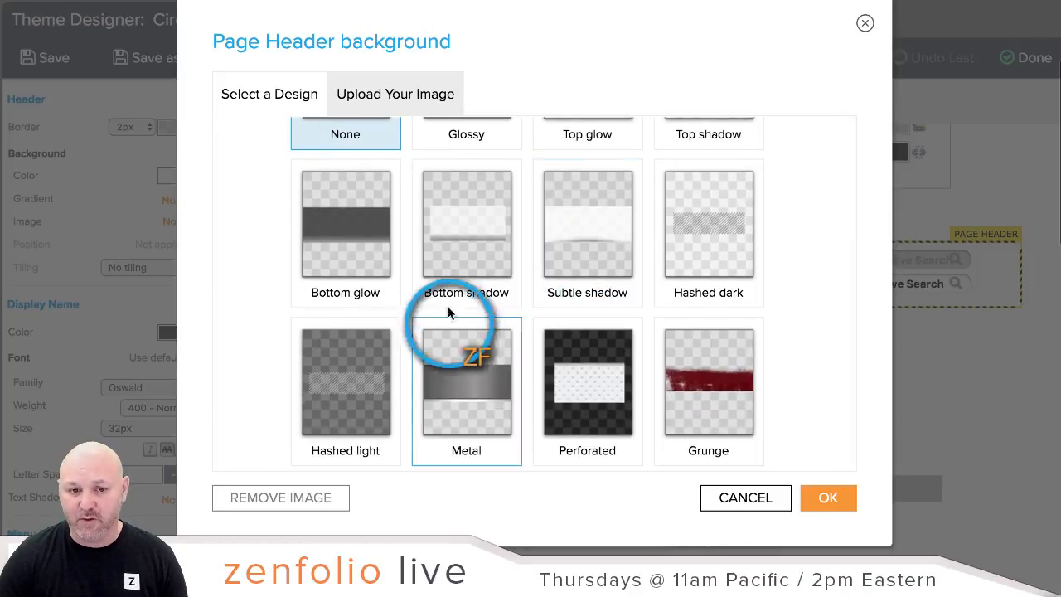
click(707, 399)
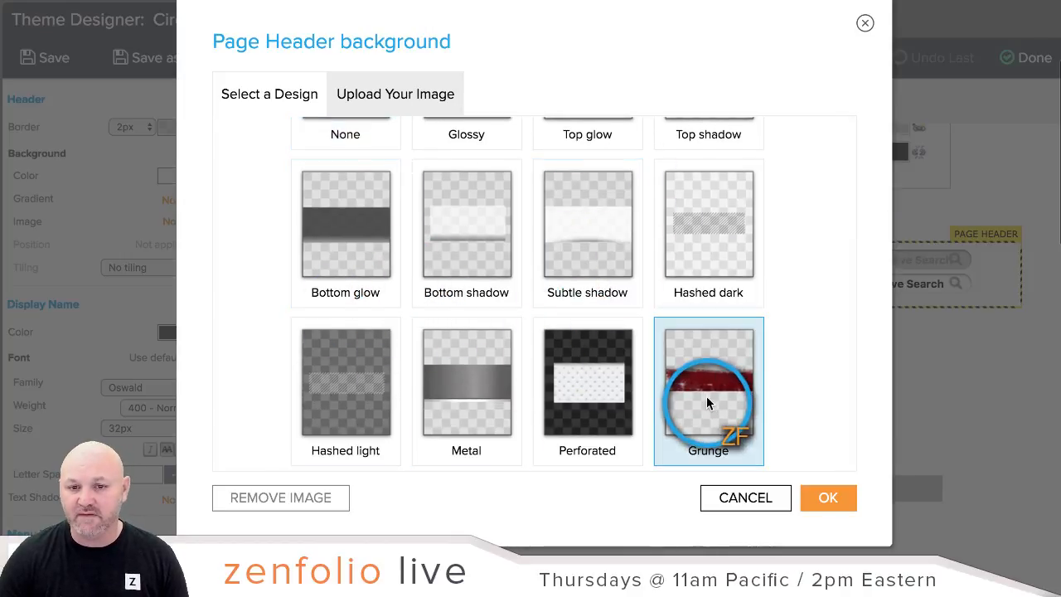
click(829, 496)
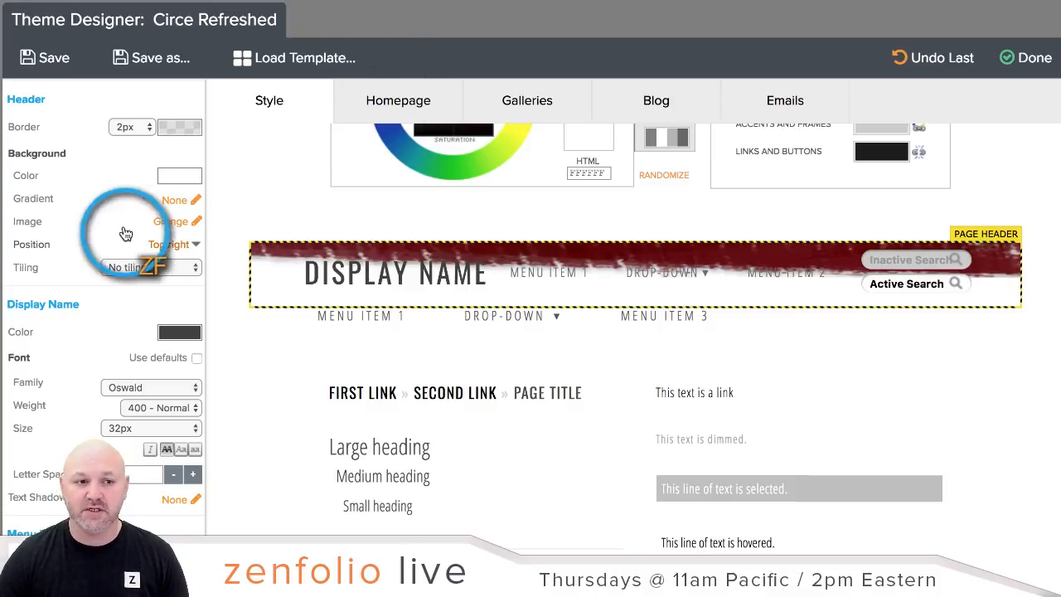
- Replace the page header's background design with the uploaded skyline image 2.png from the Todays Screenshots folder
click(196, 222)
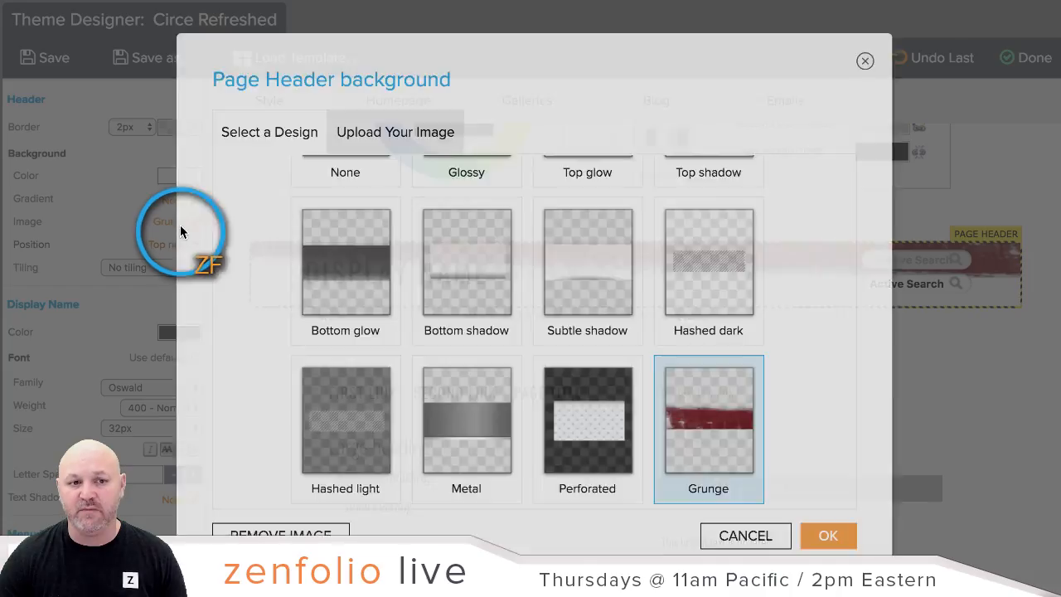
click(405, 136)
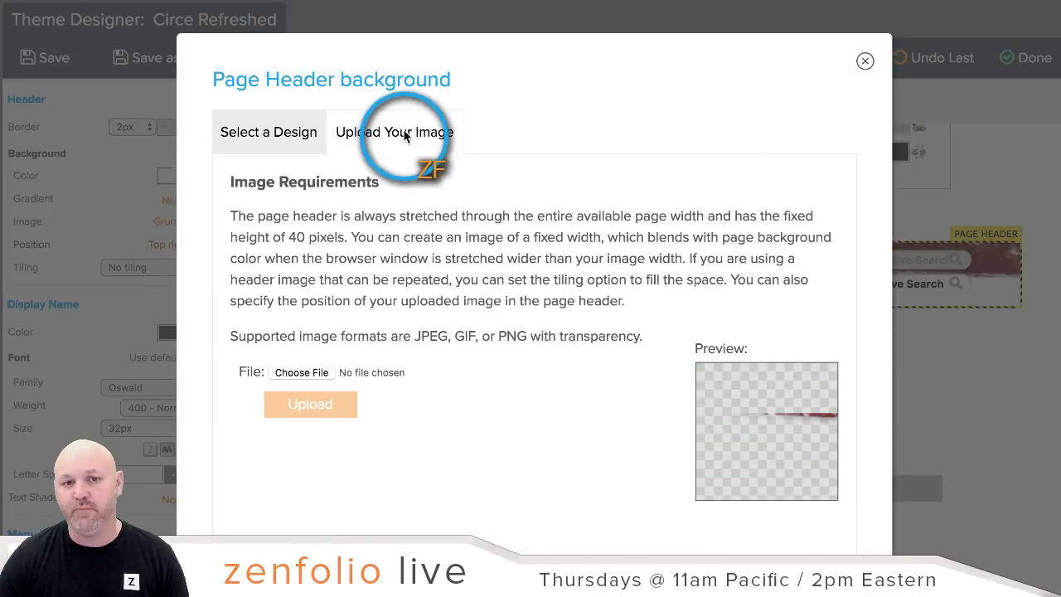
click(290, 376)
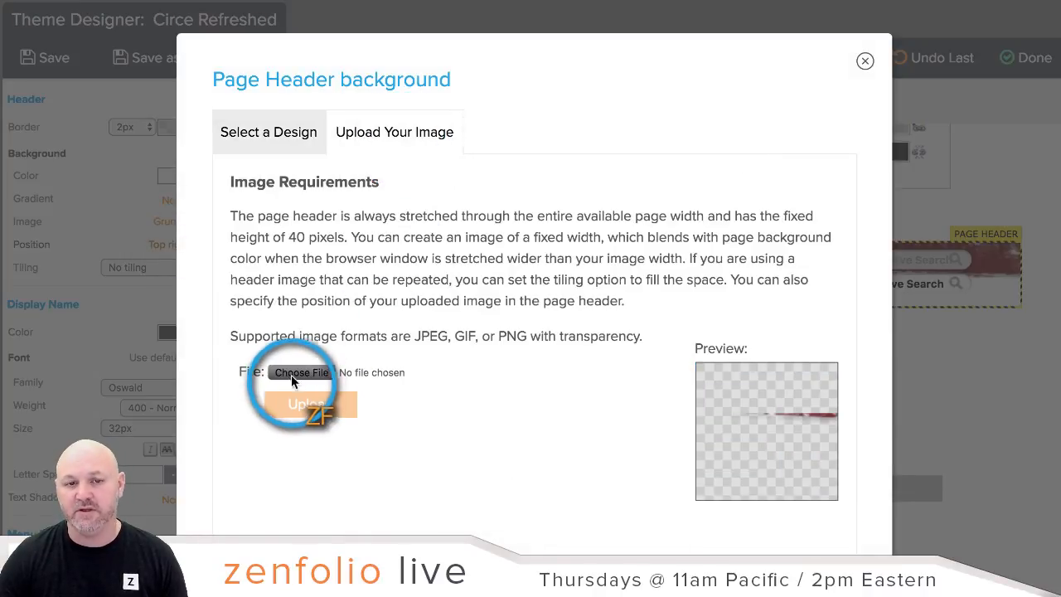
click(445, 70)
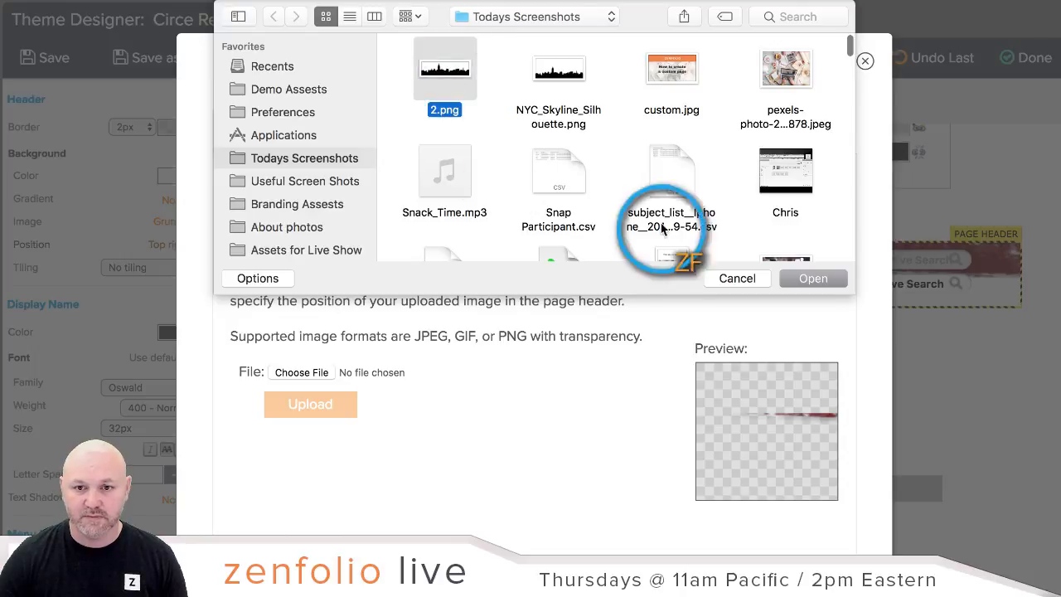
click(801, 276)
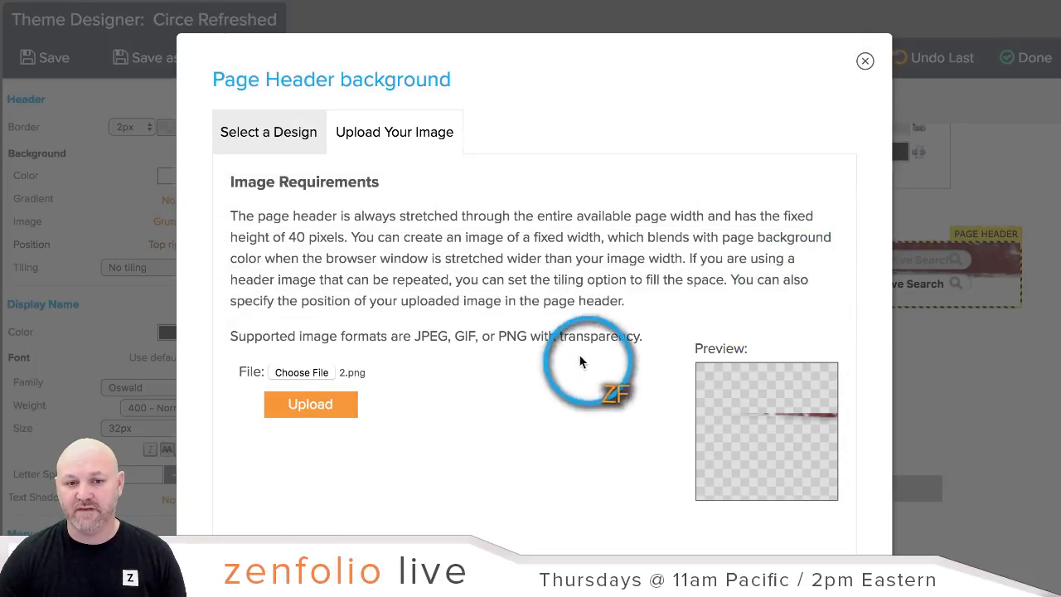
click(309, 405)
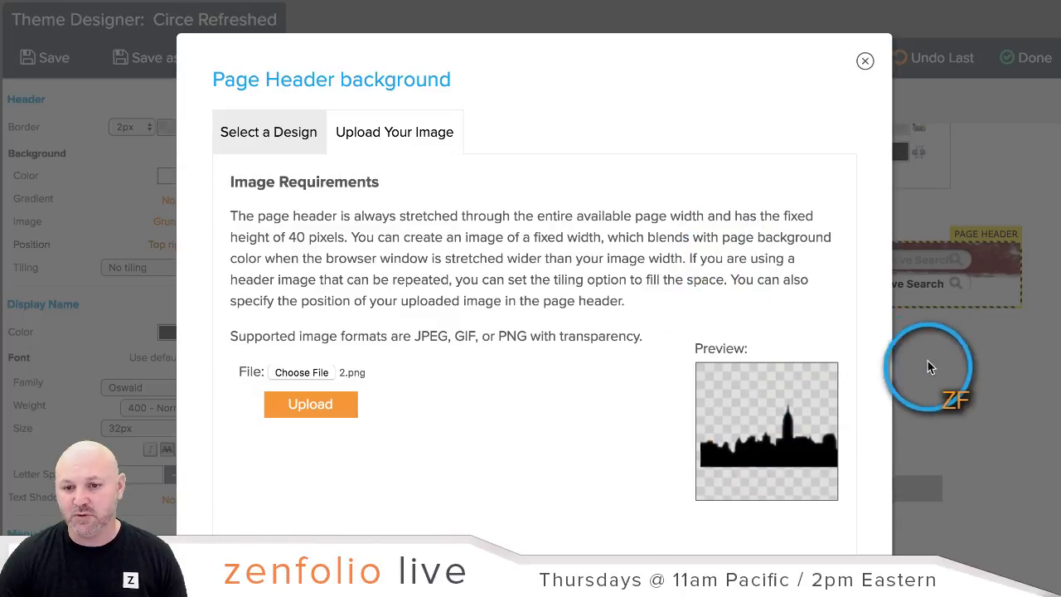
scroll(854, 300, down, 3)
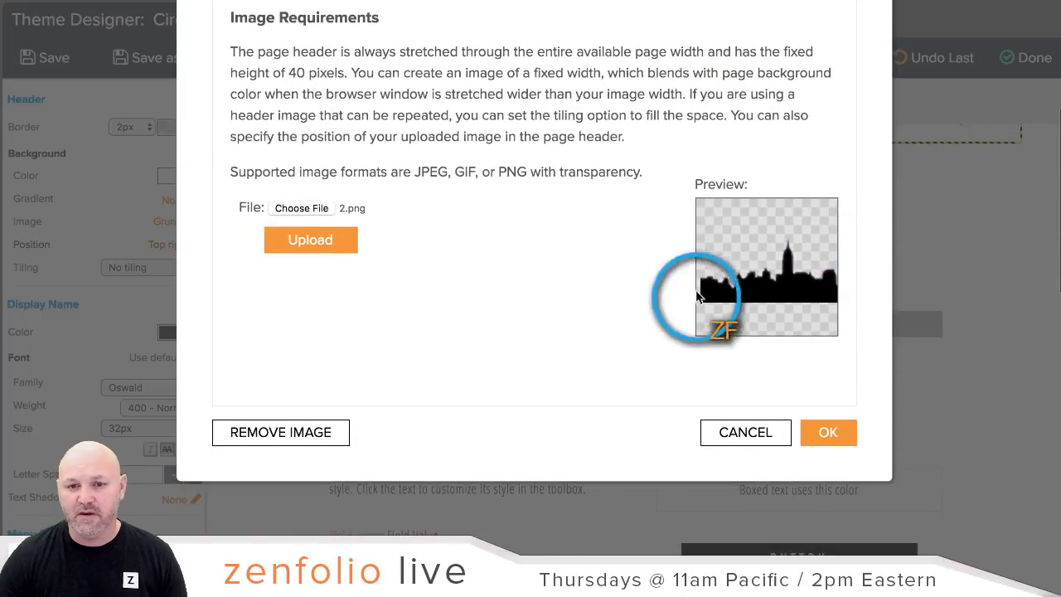
click(830, 440)
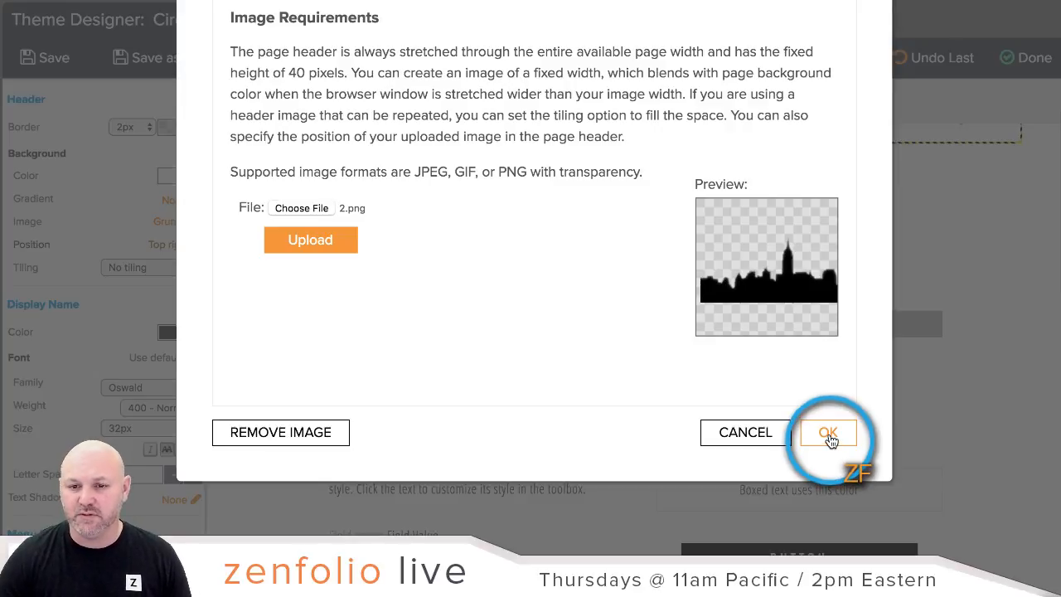
click(828, 435)
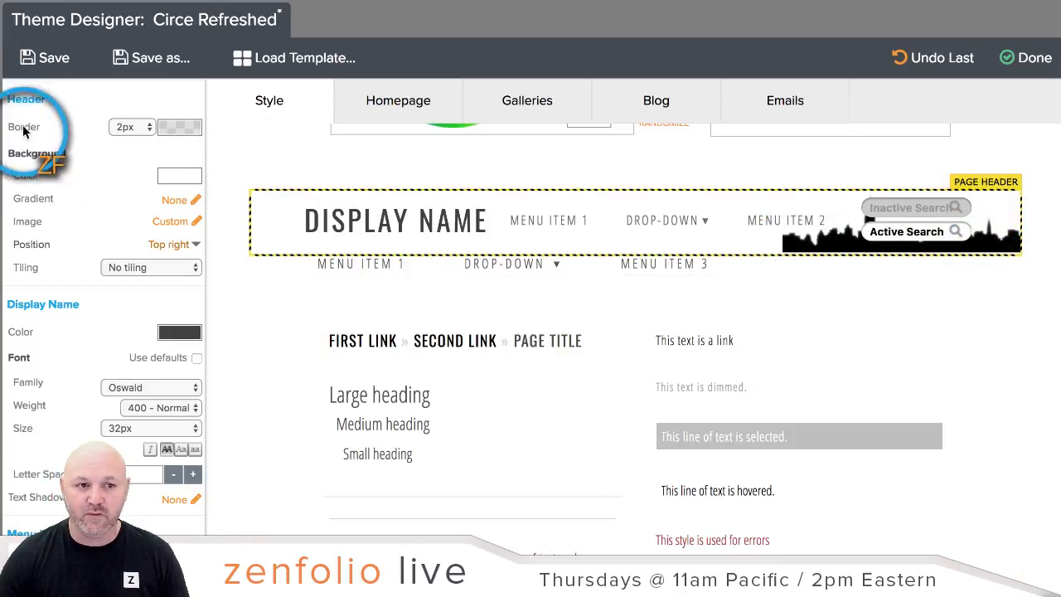
- Set the page header background image's tiling to Horizontal and save the theme
click(149, 267)
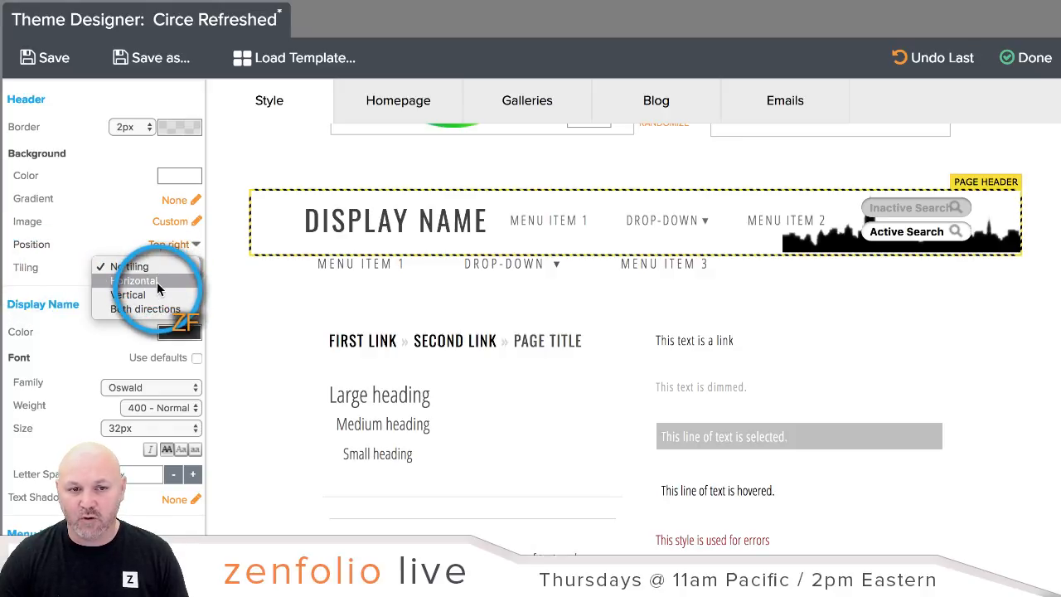
click(157, 284)
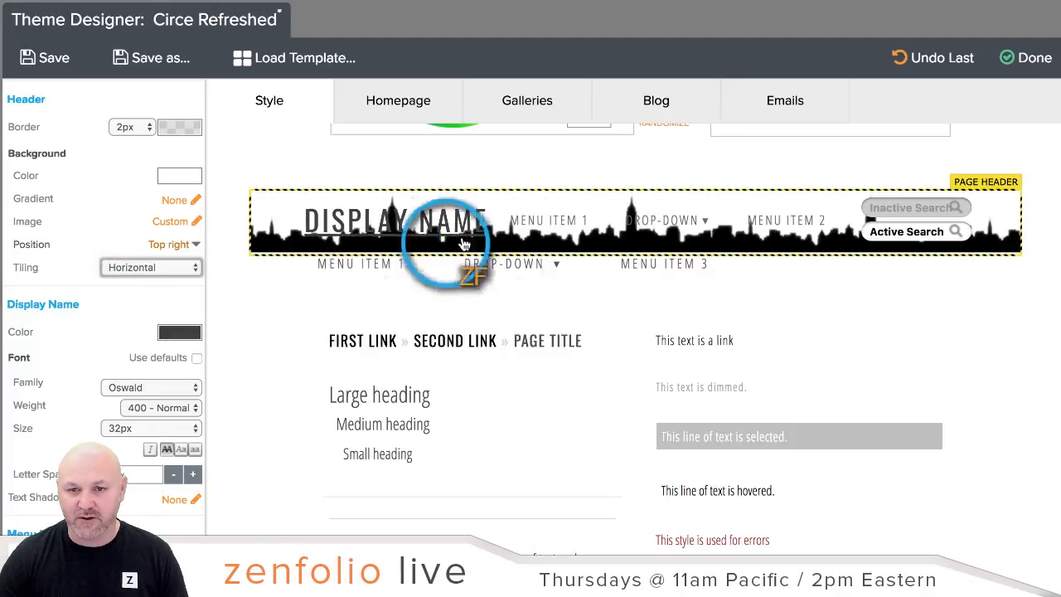
click(47, 56)
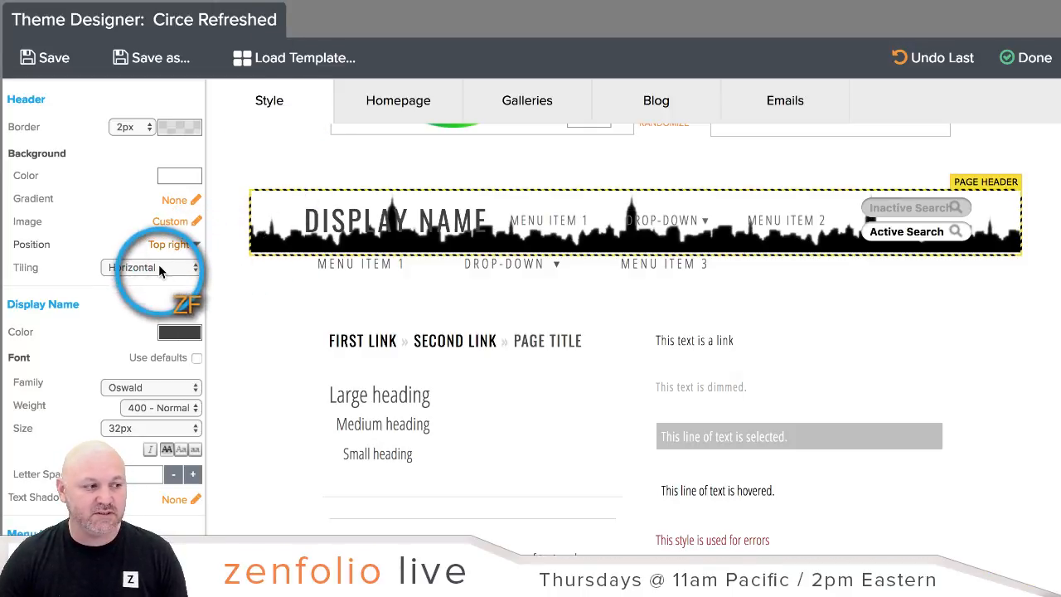
- Change the page header's background image to the Bottom shadow design
click(180, 222)
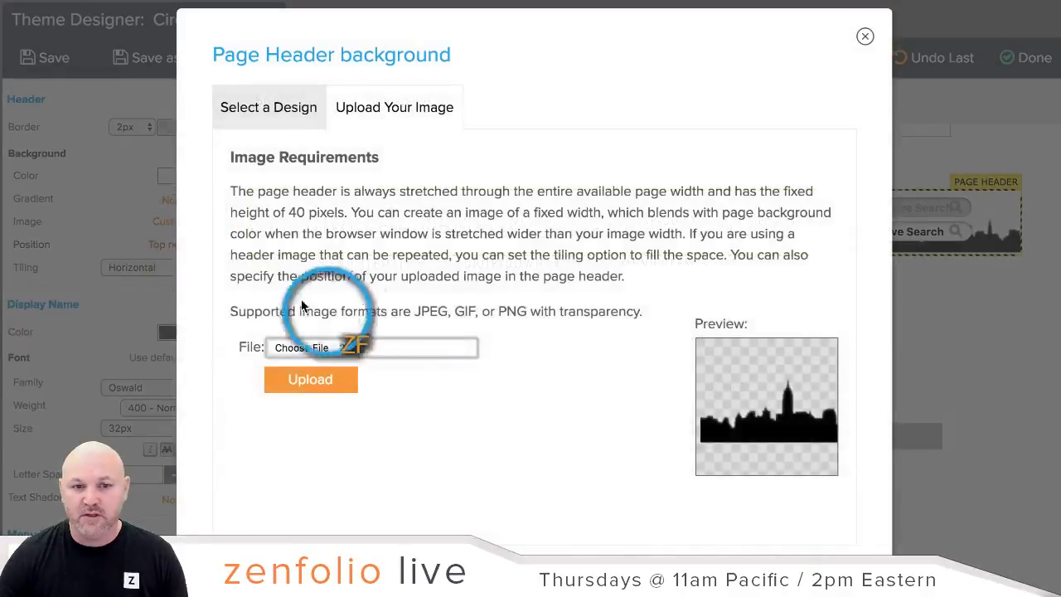
click(305, 106)
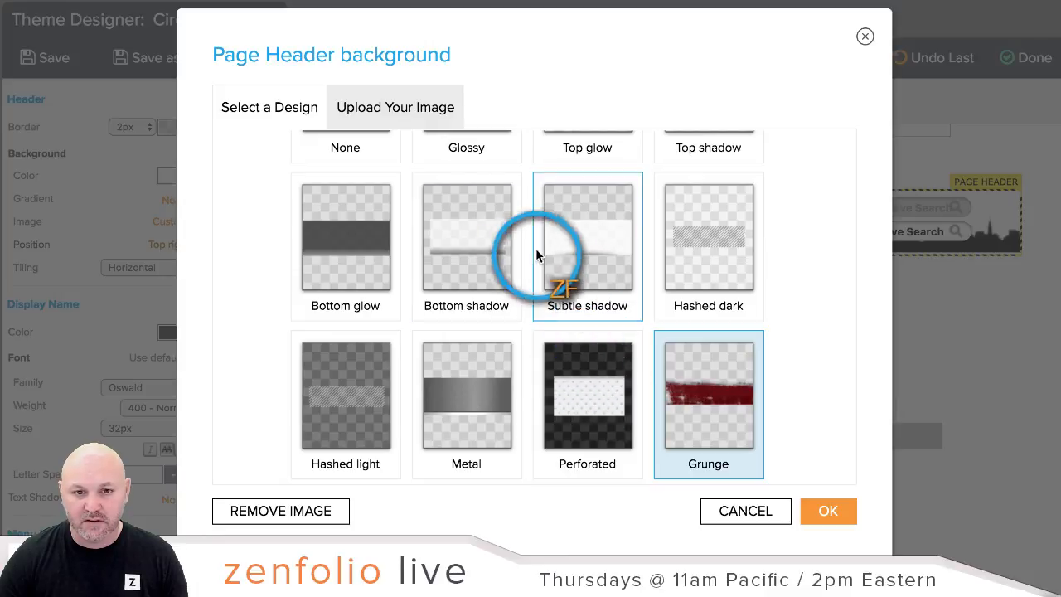
click(495, 252)
click(824, 509)
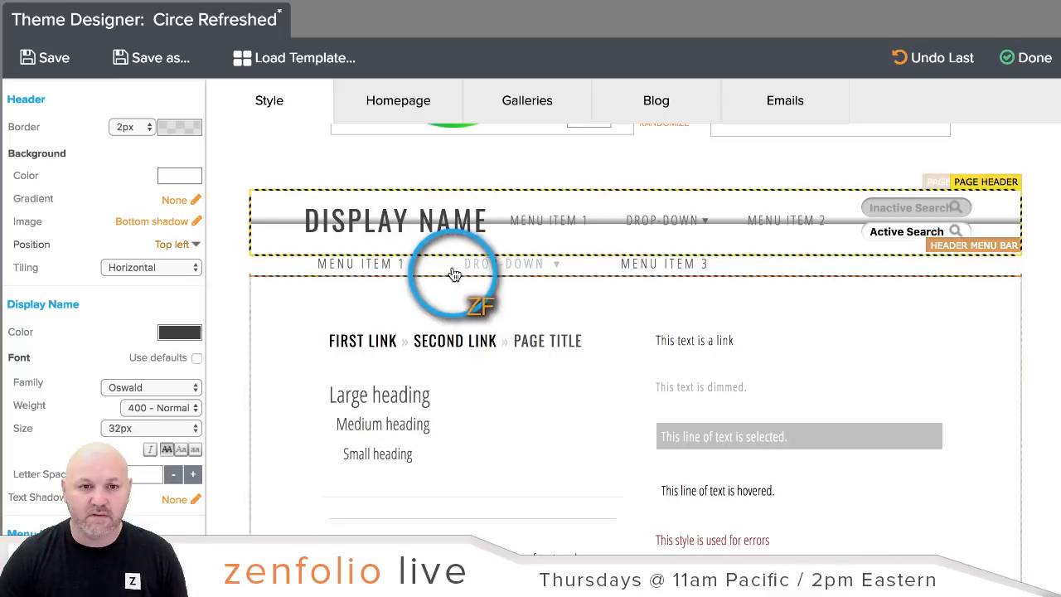
- Position the header background image at Bottom center and leave website customization, saving the changes to continue customizing later
click(176, 245)
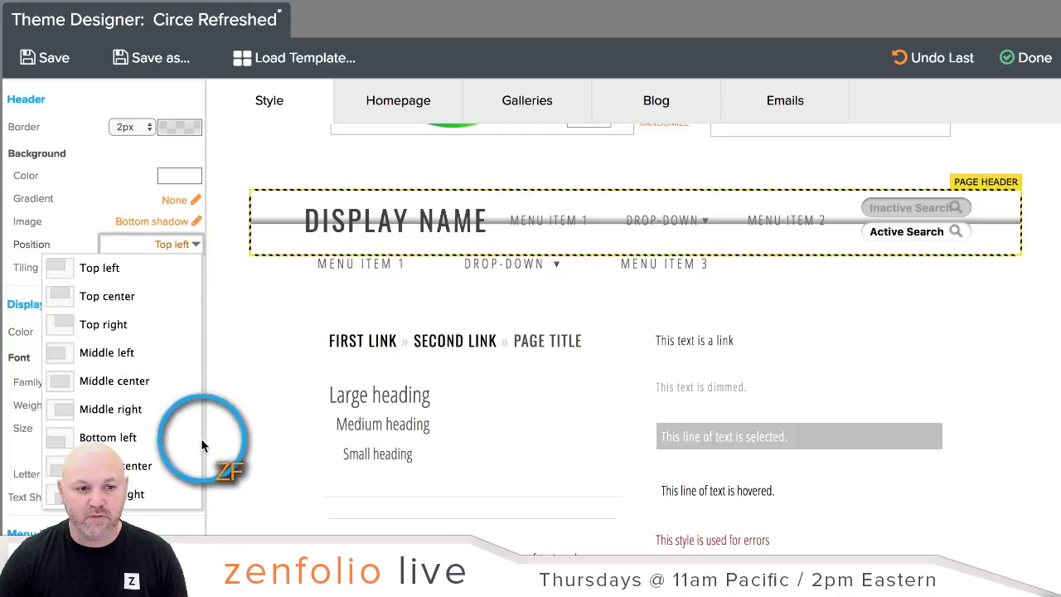
click(172, 474)
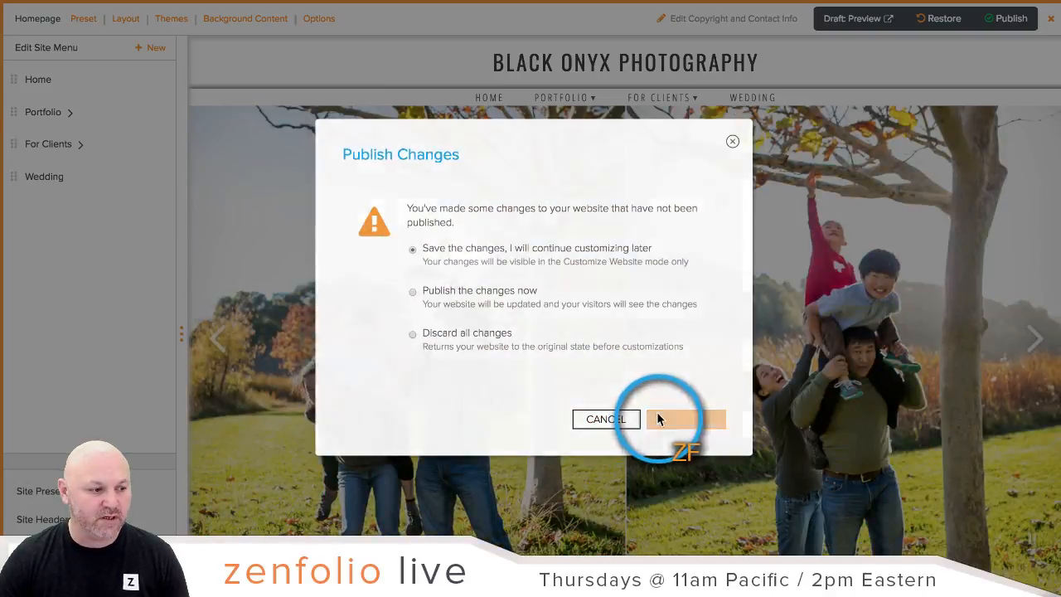
click(657, 419)
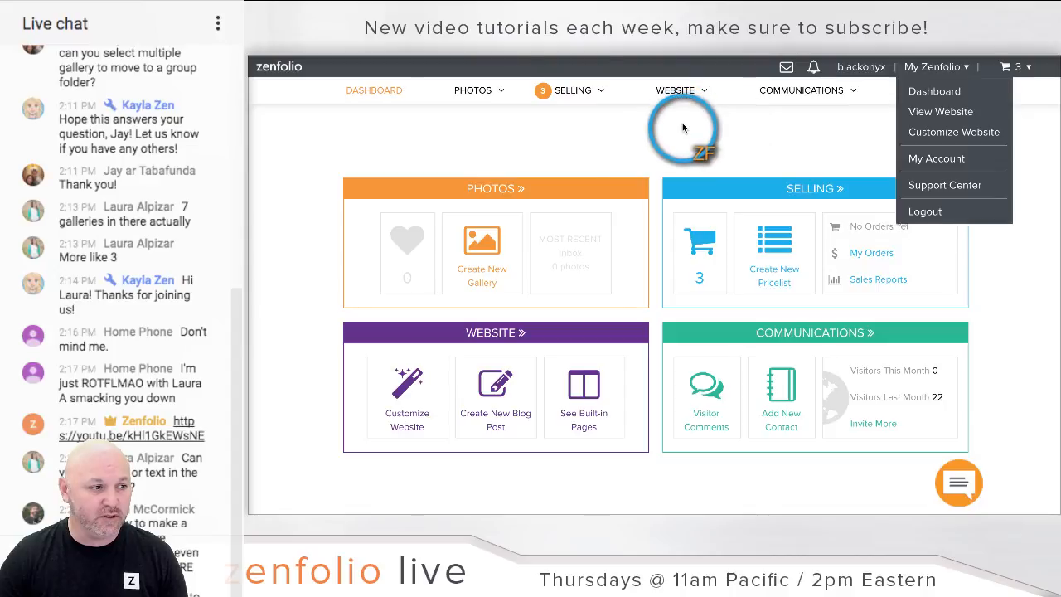
- Open the Portfolio group in the photo organizer and enter a short greeting caption in its group details
click(478, 191)
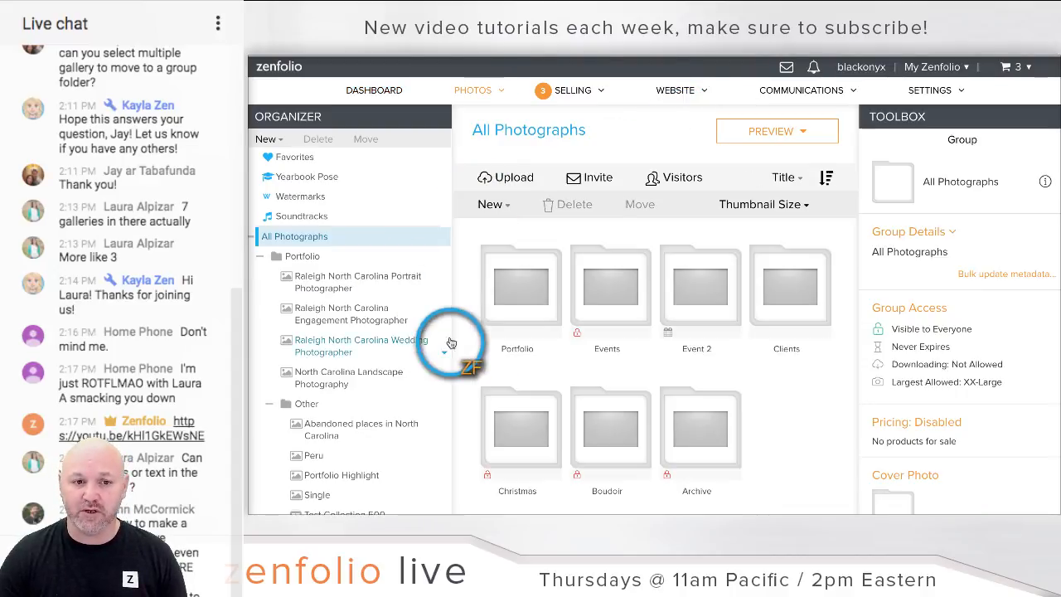
click(273, 259)
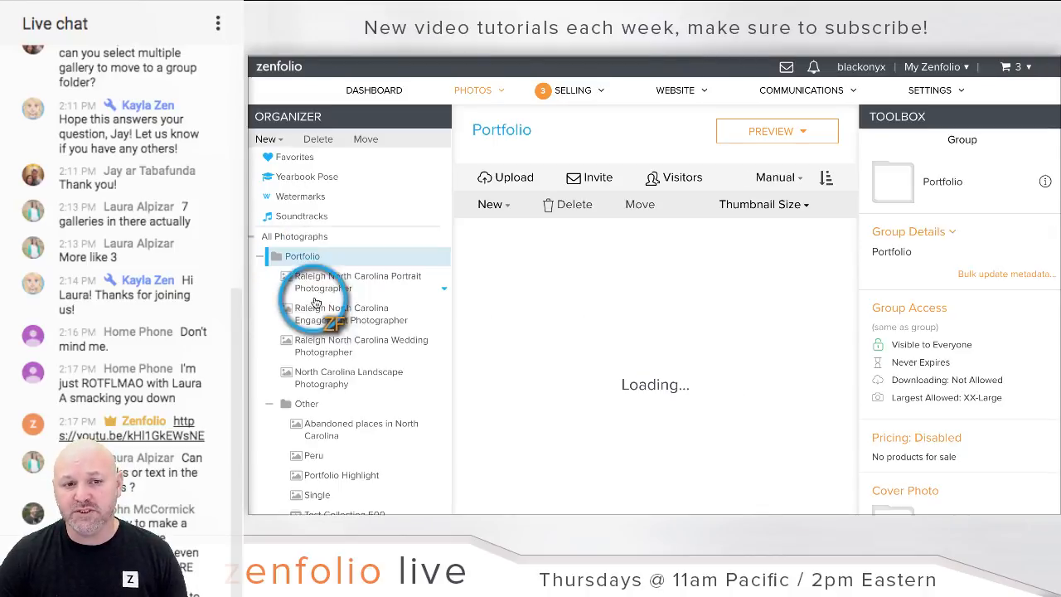
click(901, 234)
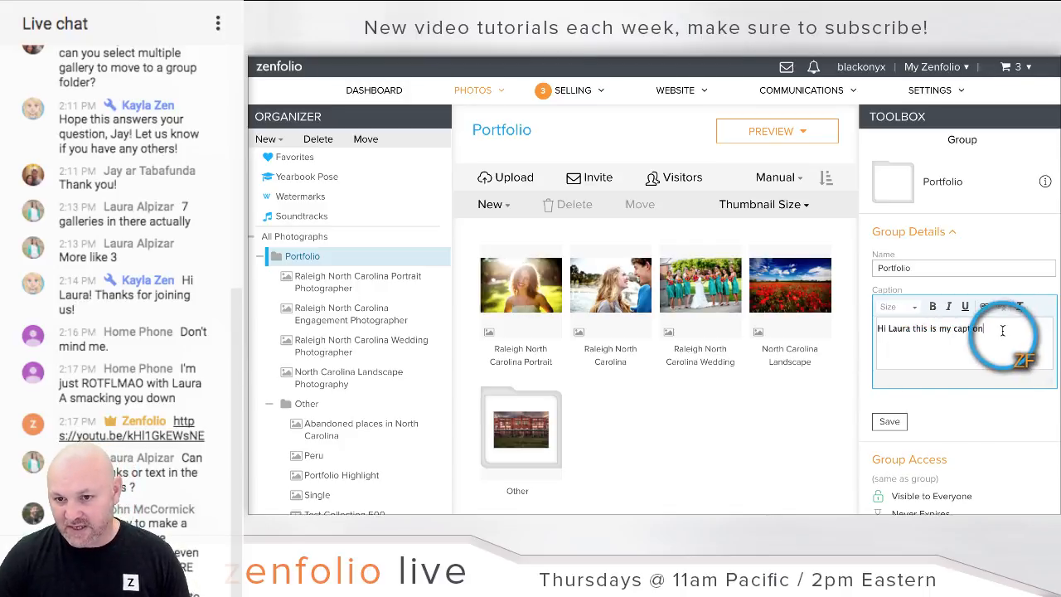
drag(988, 328, 895, 328)
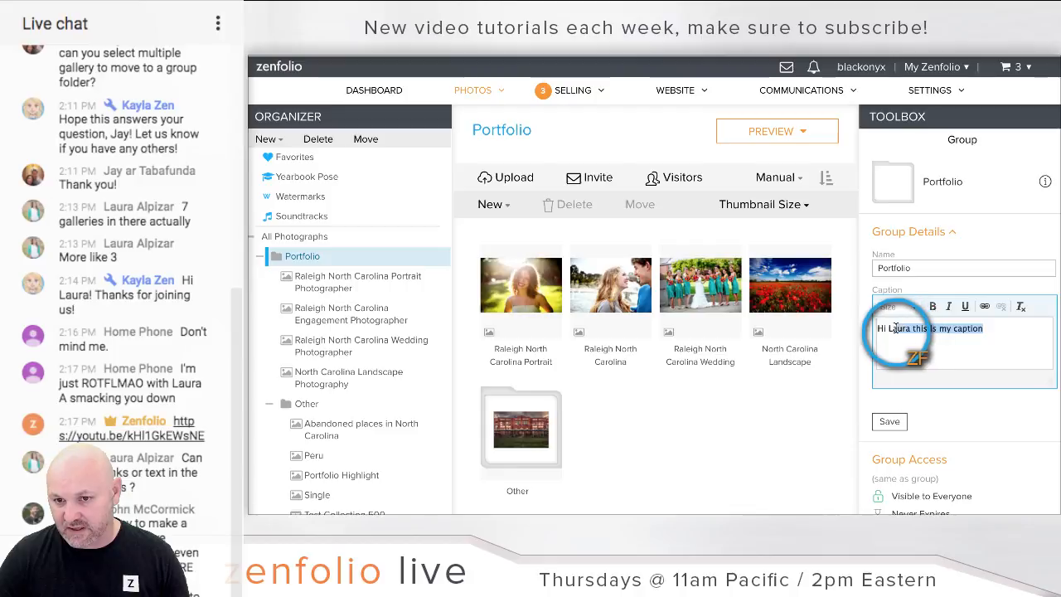
click(986, 306)
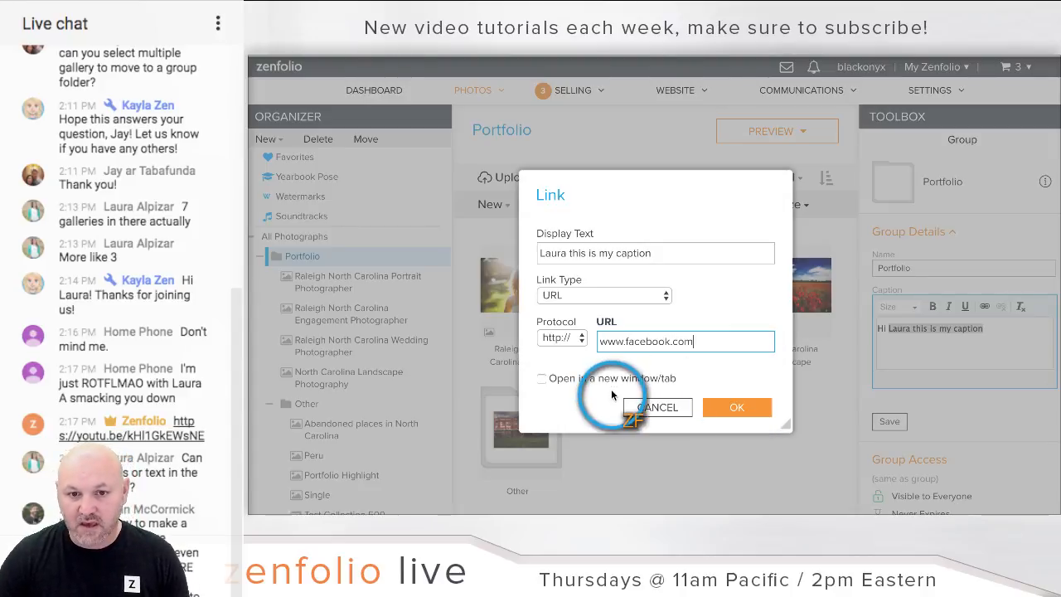
click(543, 378)
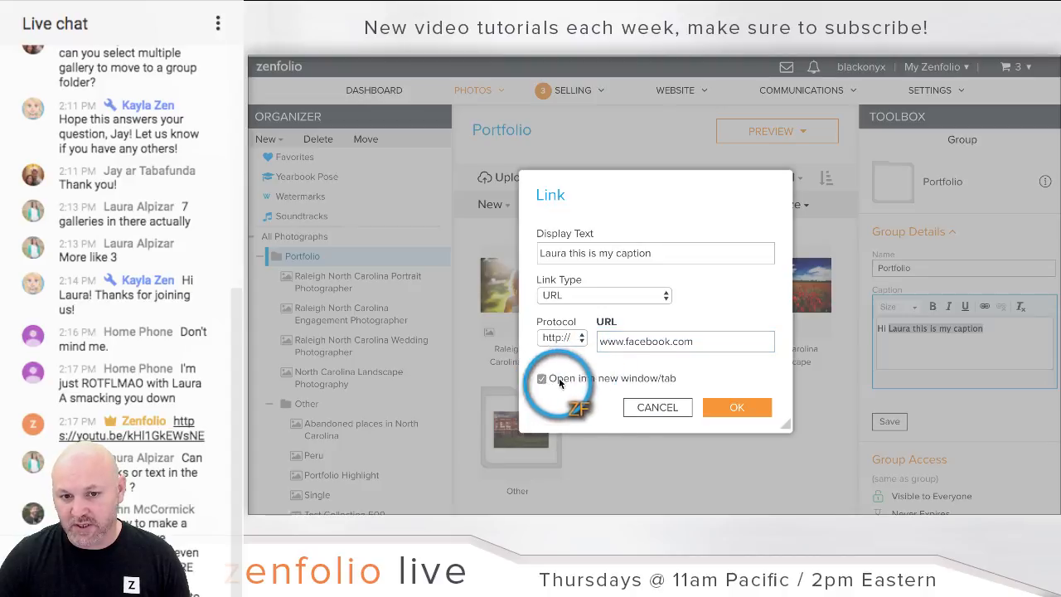
click(736, 409)
click(891, 422)
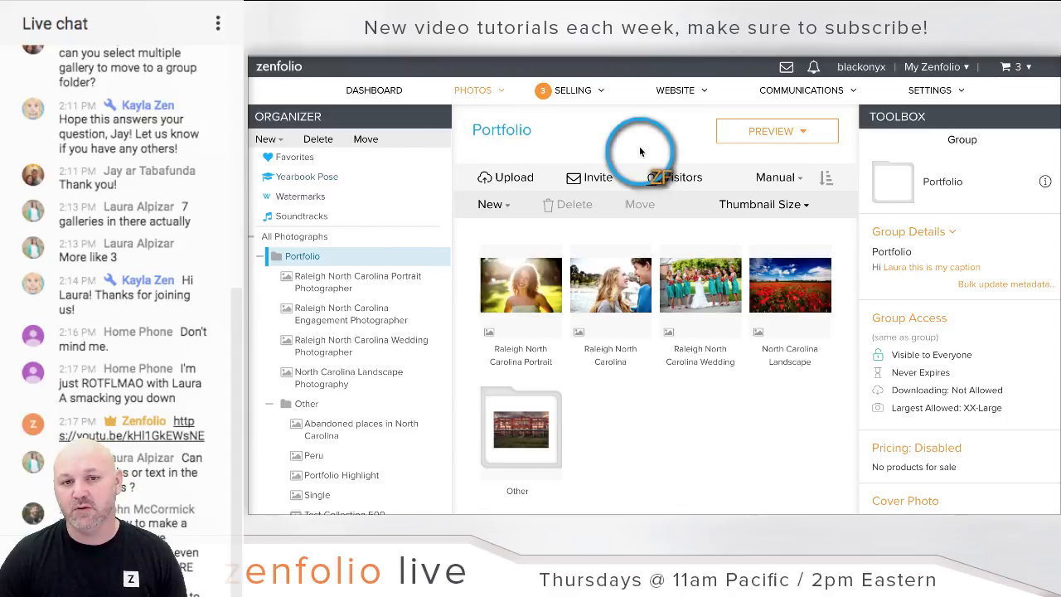
mouse_move(775, 132)
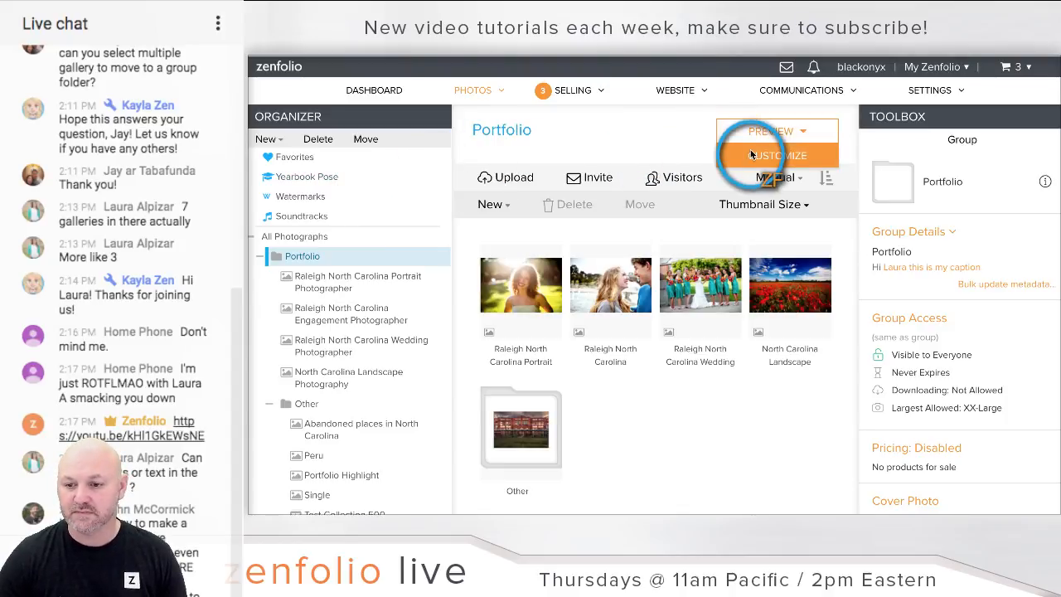
- Customize the Portfolio group page with default settings turned off and the caption shown in the page options, and apply
click(751, 154)
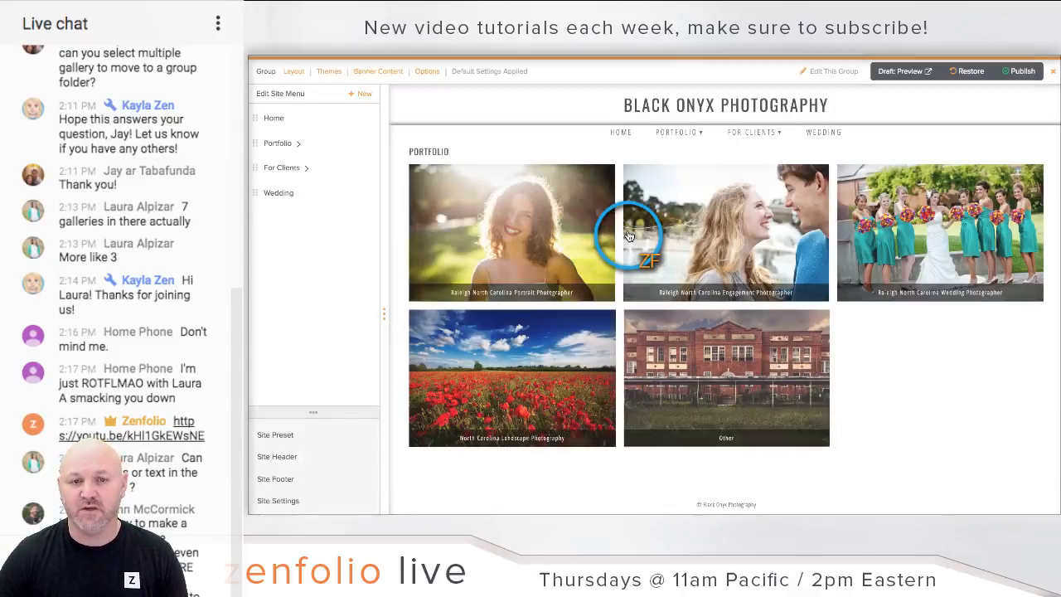
click(427, 71)
click(423, 133)
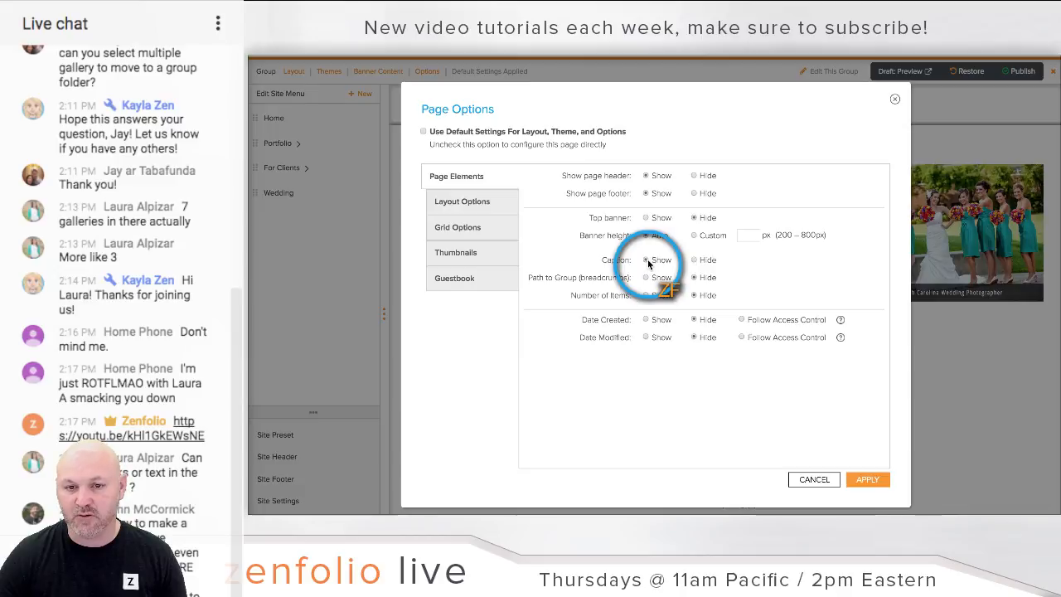
click(874, 479)
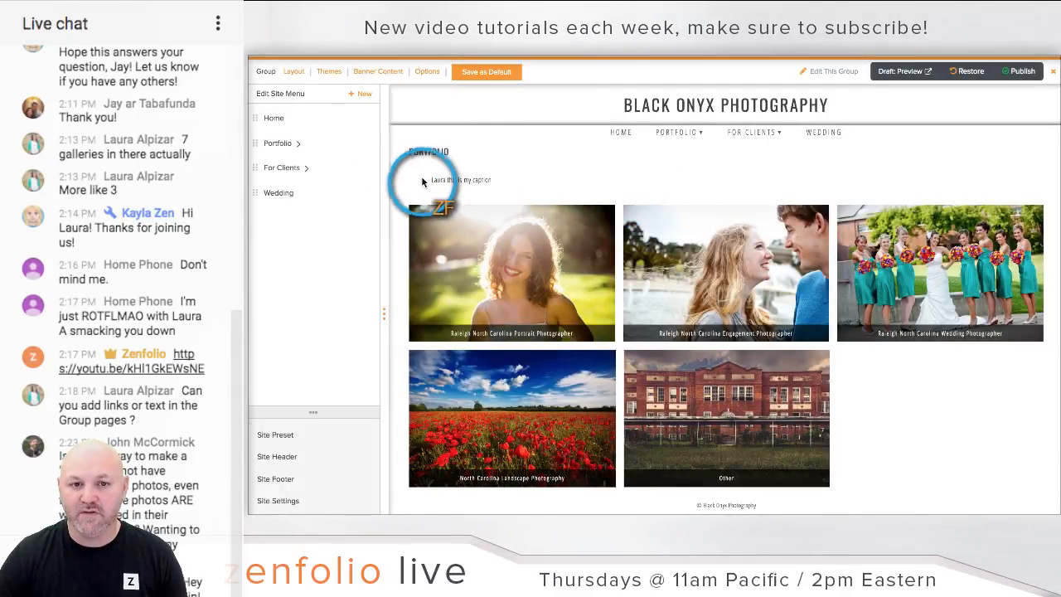
- Check the caption in the Portfolio page preview, test its Facebook link and return to the preview
drag(408, 179, 534, 185)
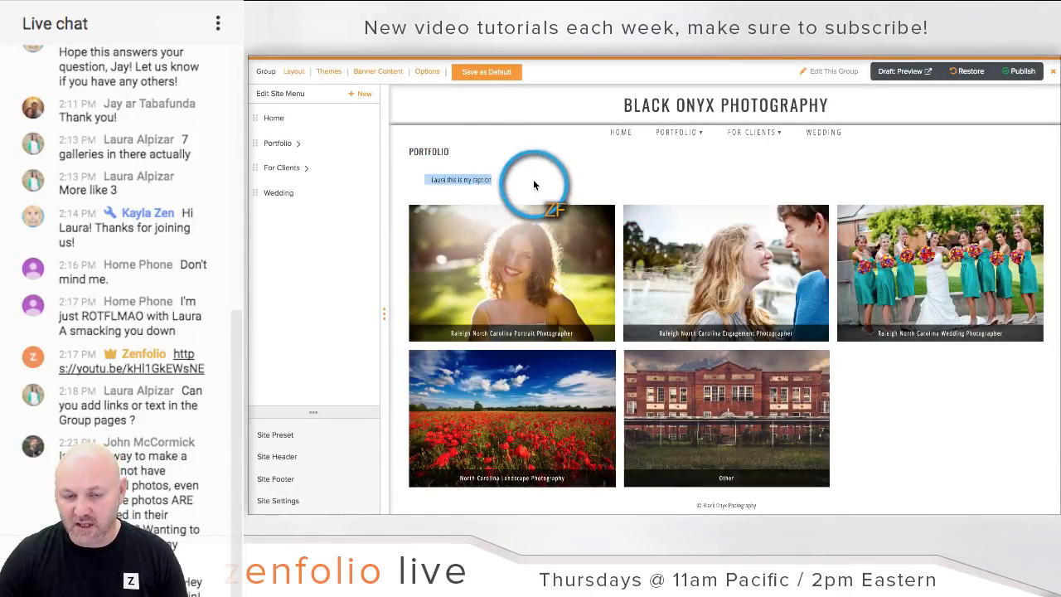
click(533, 185)
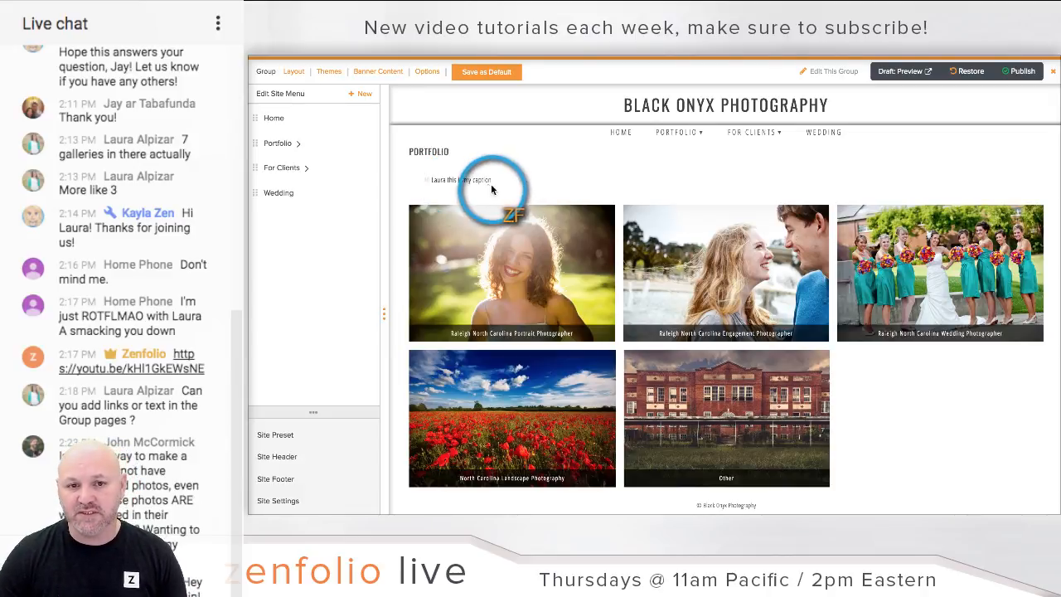
key(super+t)
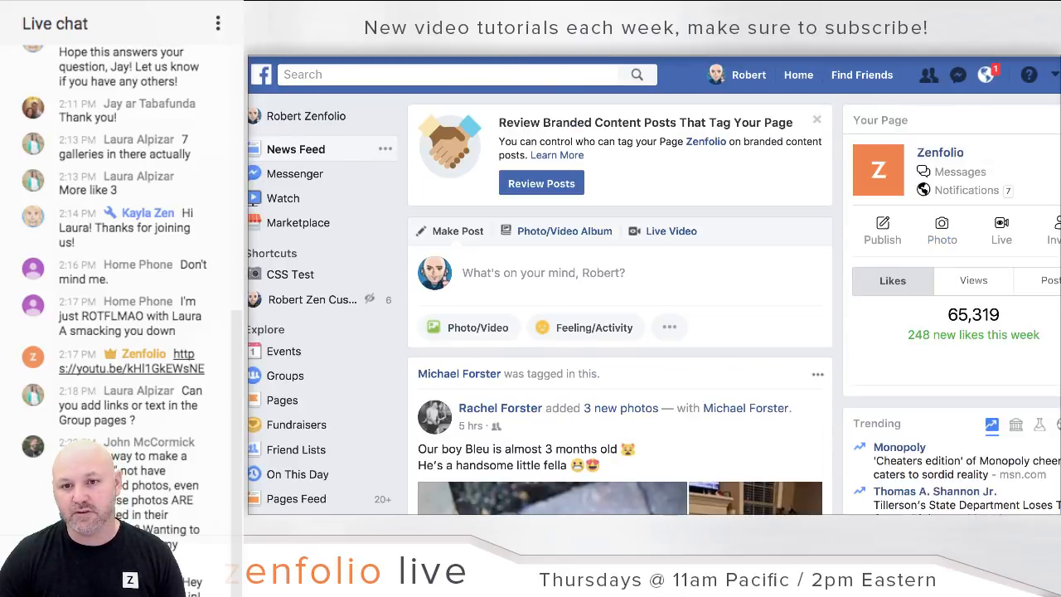
key(super+w)
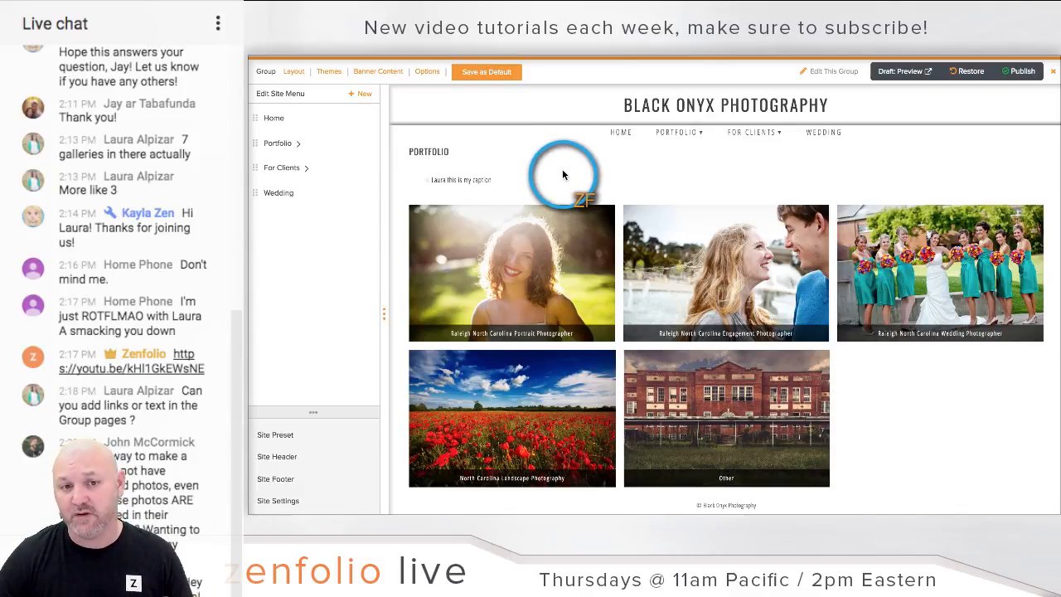
- Save the Portfolio page's settings as the default and publish the website changes
click(486, 72)
click(861, 308)
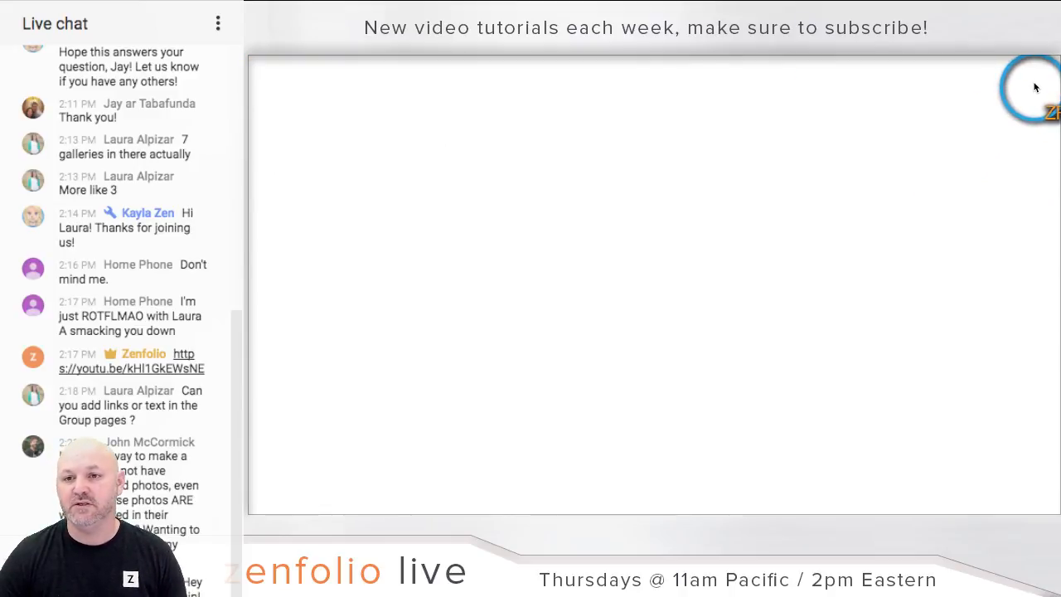
click(1024, 73)
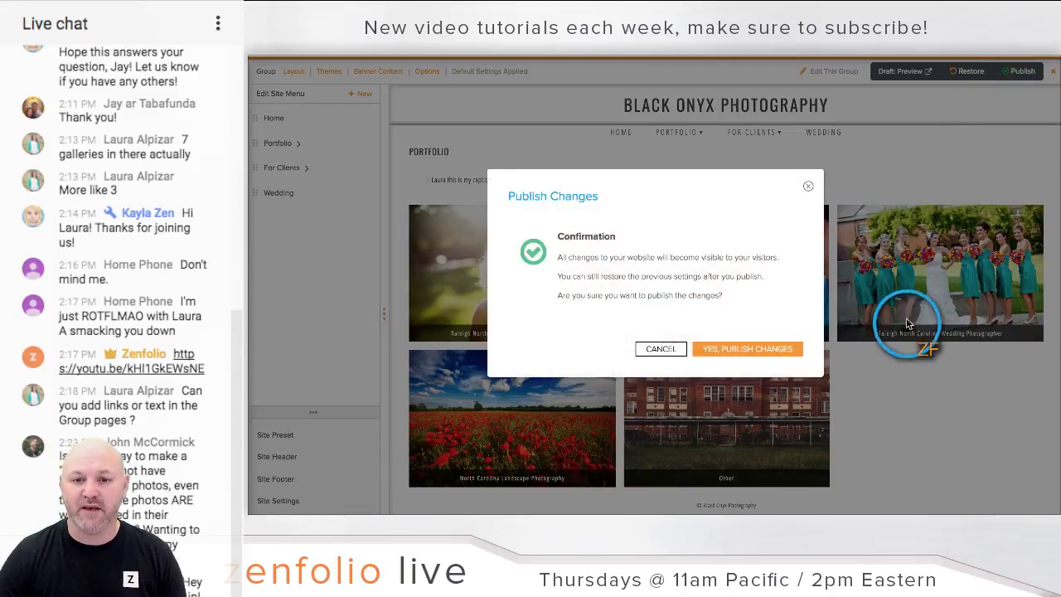
click(771, 349)
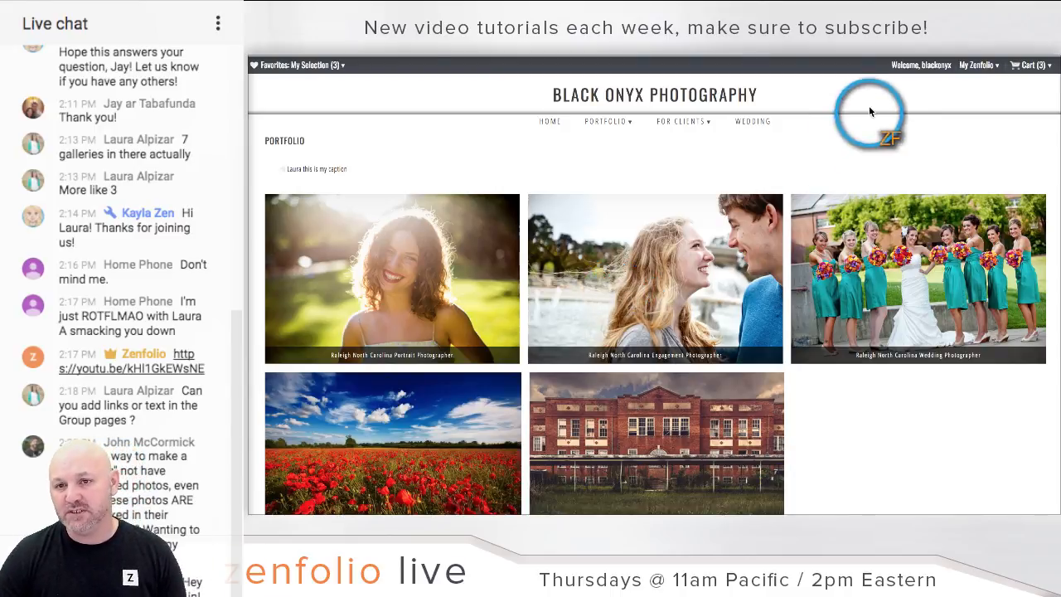
- Open the Raleigh North Carolina Portrait Photographer gallery in the photo organizer
click(900, 66)
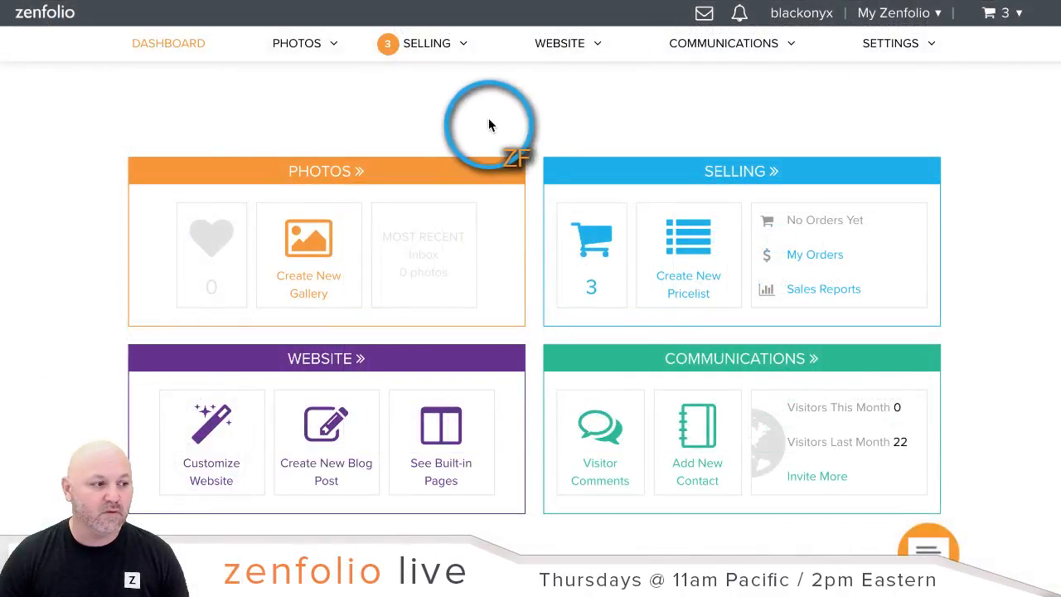
click(300, 165)
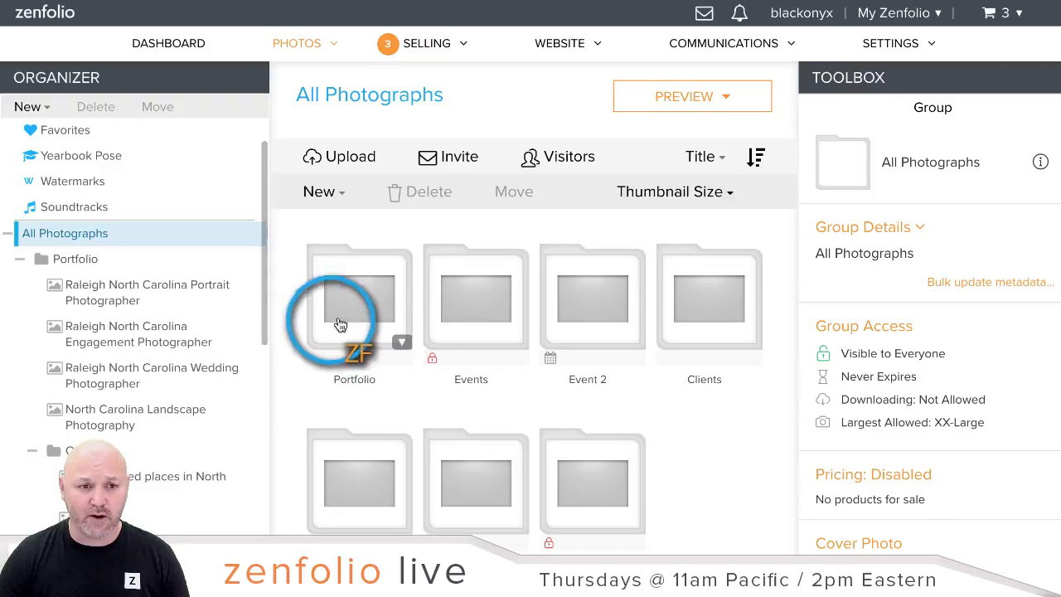
click(112, 298)
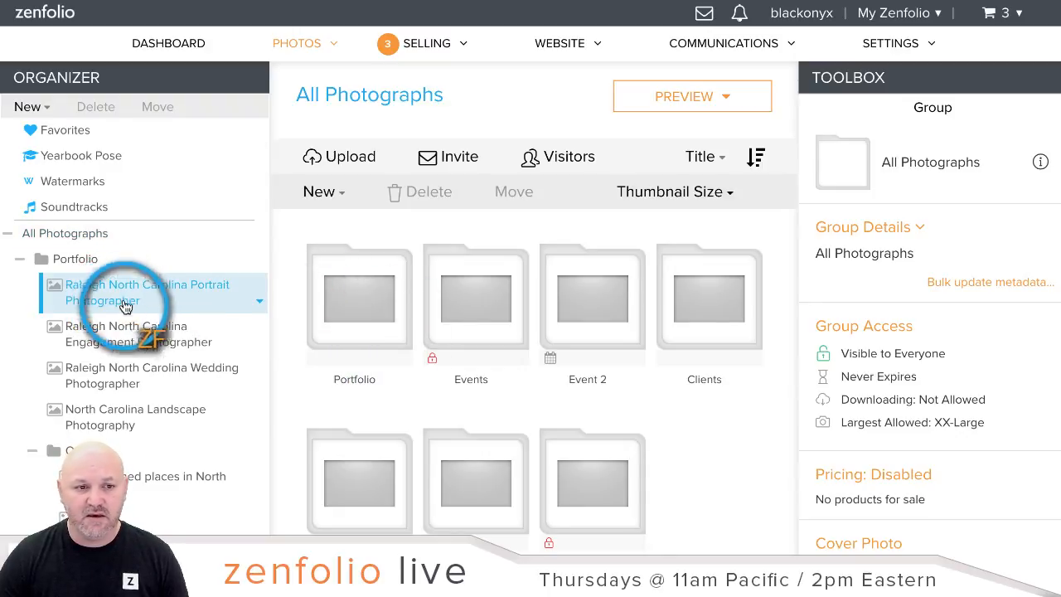
click(180, 297)
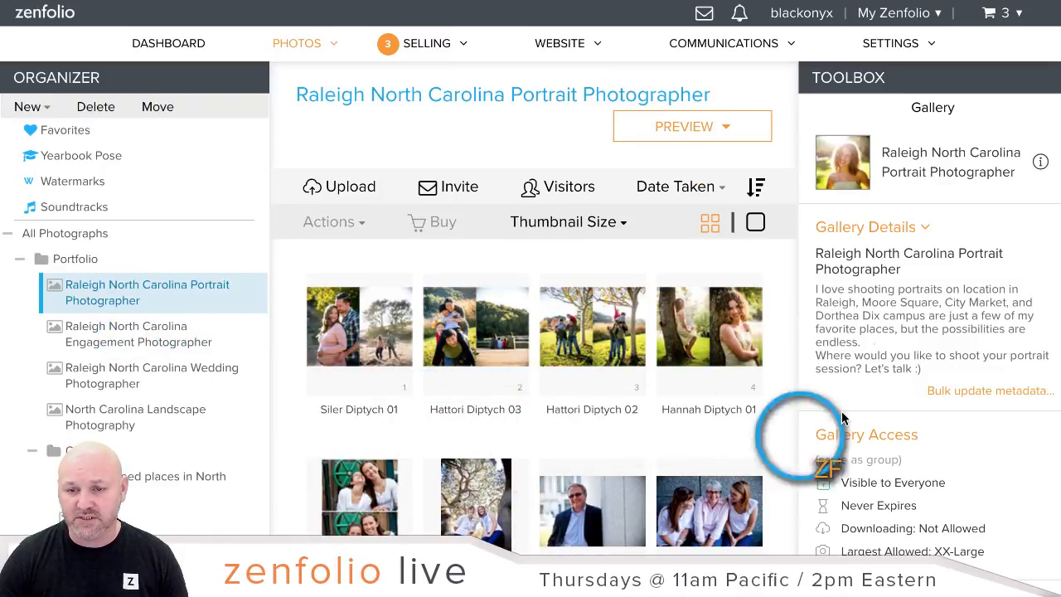
- Assign the Black Onyx watermark with Bottom location and 53% opacity to the portrait gallery and save
scroll(1018, 274, down, 5)
scroll(1018, 274, down, 1)
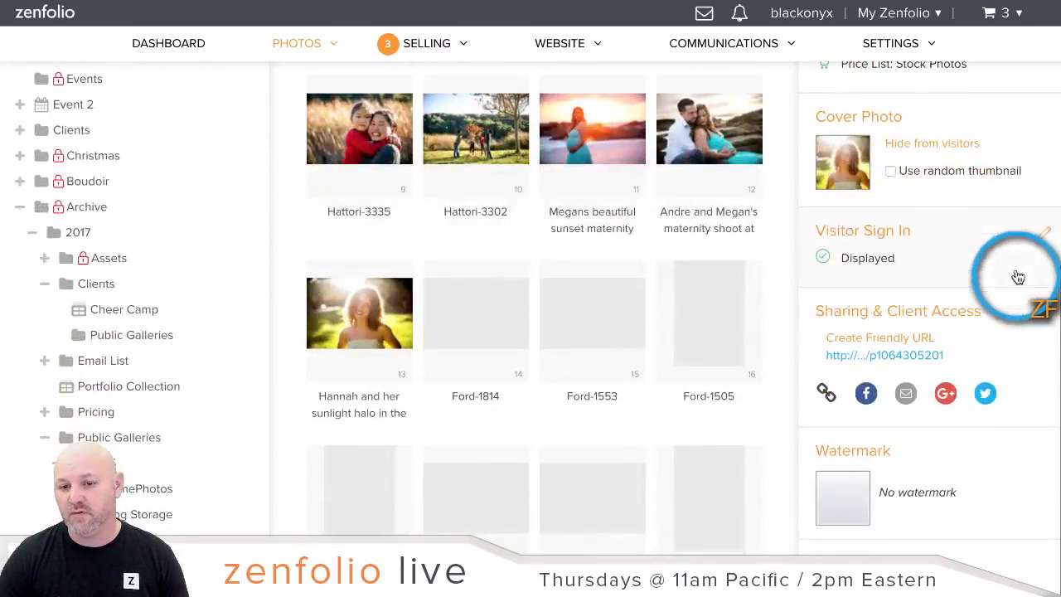
click(835, 456)
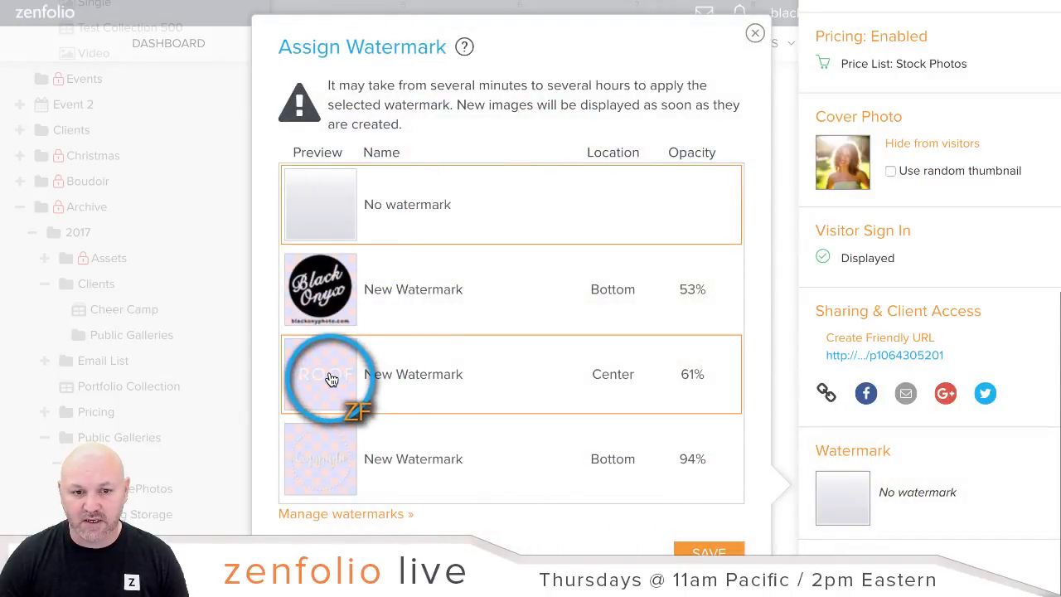
click(319, 290)
click(712, 548)
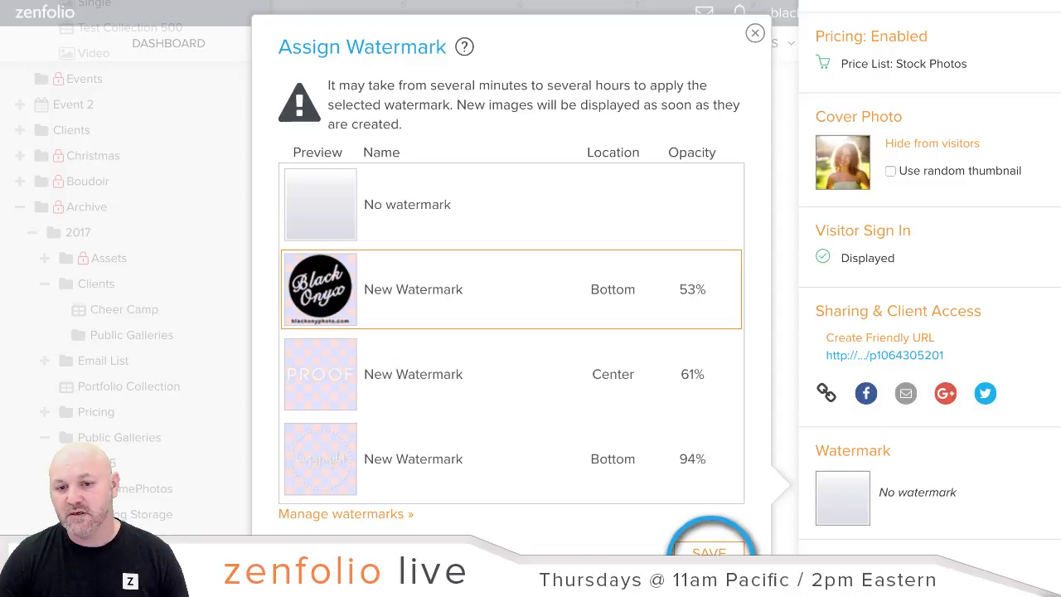
- Create a new collection named "Homepage Test" under All Photographs
scroll(420, 297, up, 3)
scroll(420, 291, up, 4)
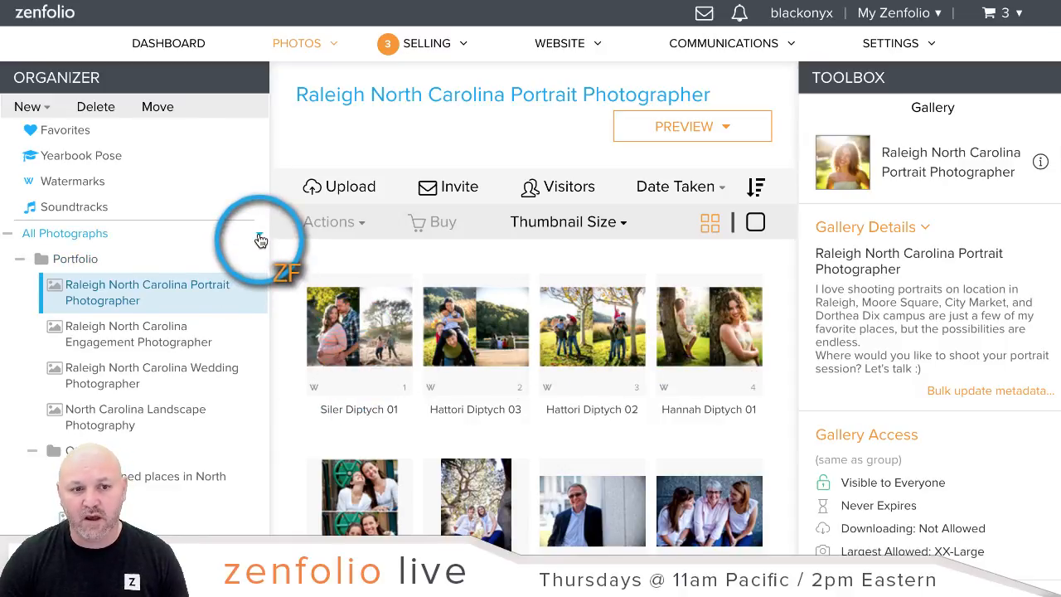
click(259, 236)
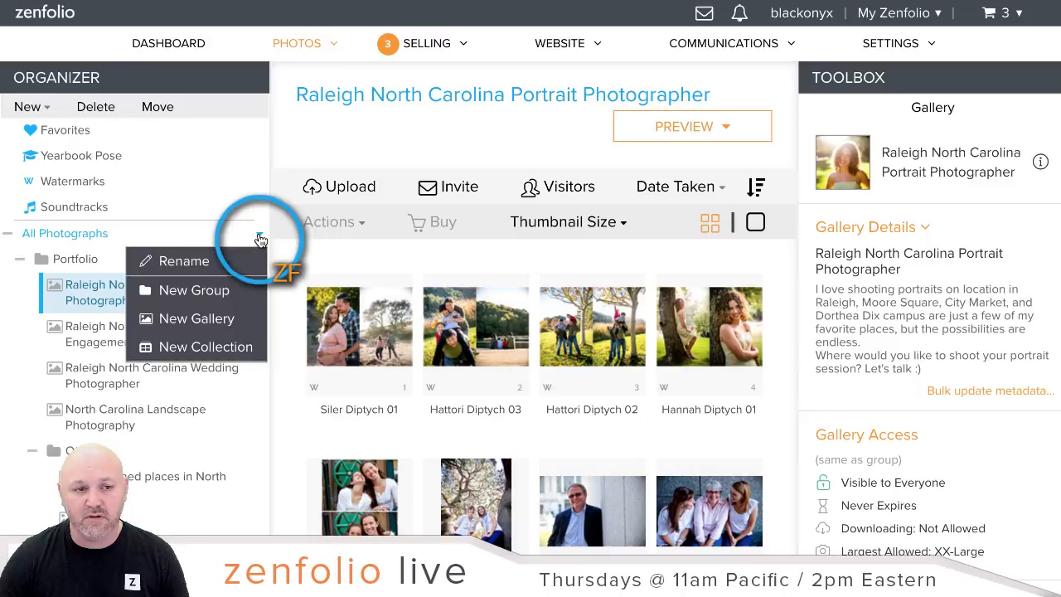
click(232, 348)
text(Hom)
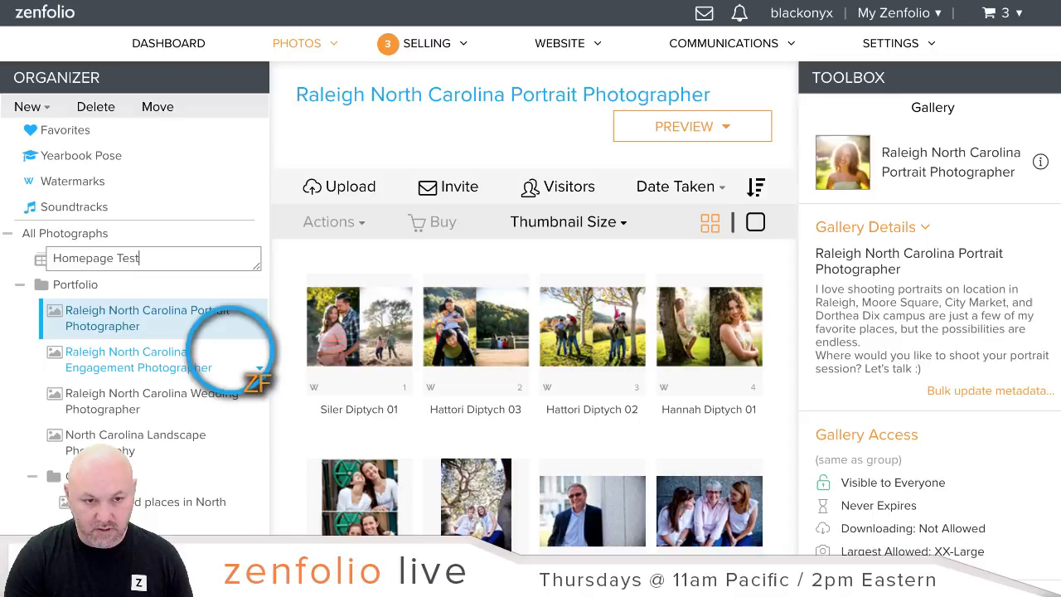
text(epage Test)
key(Return)
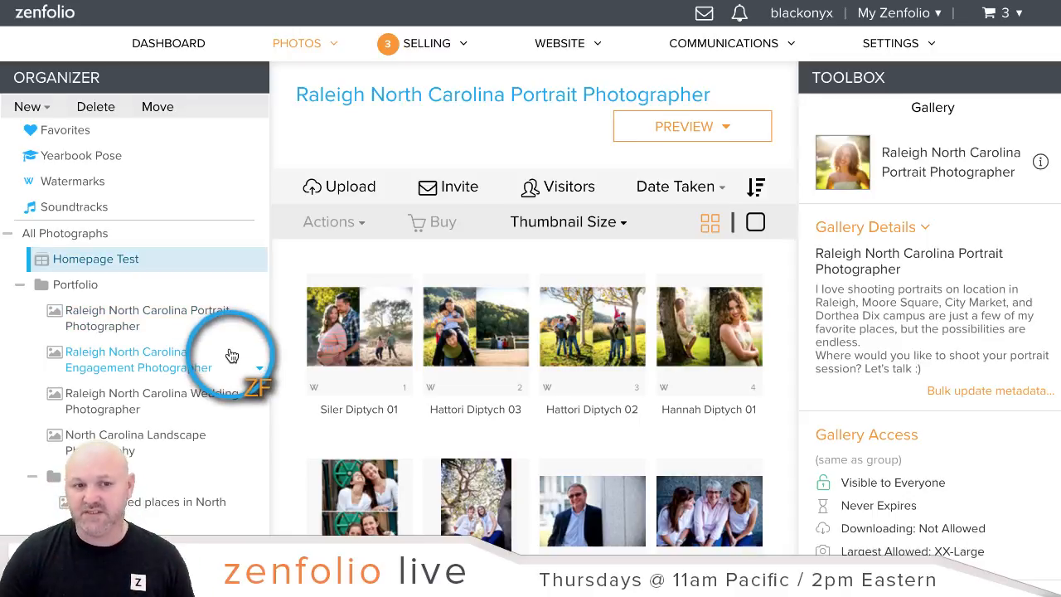
- Look through the organizer tree, All Photographs and the Test Collection to locate the Homepage Test collection
scroll(232, 355, down, 10)
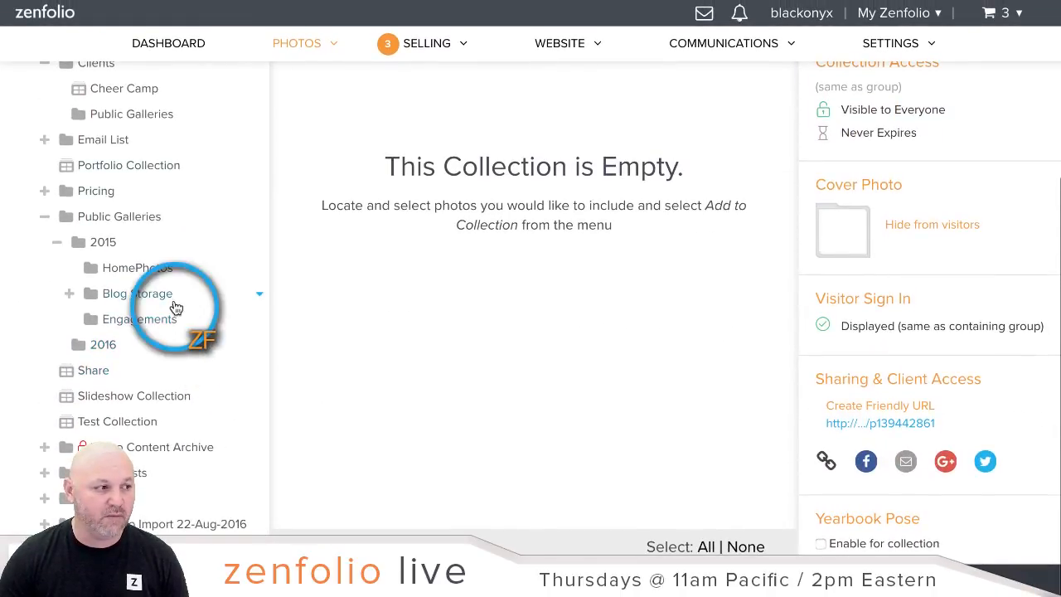
scroll(174, 303, up, 10)
click(50, 282)
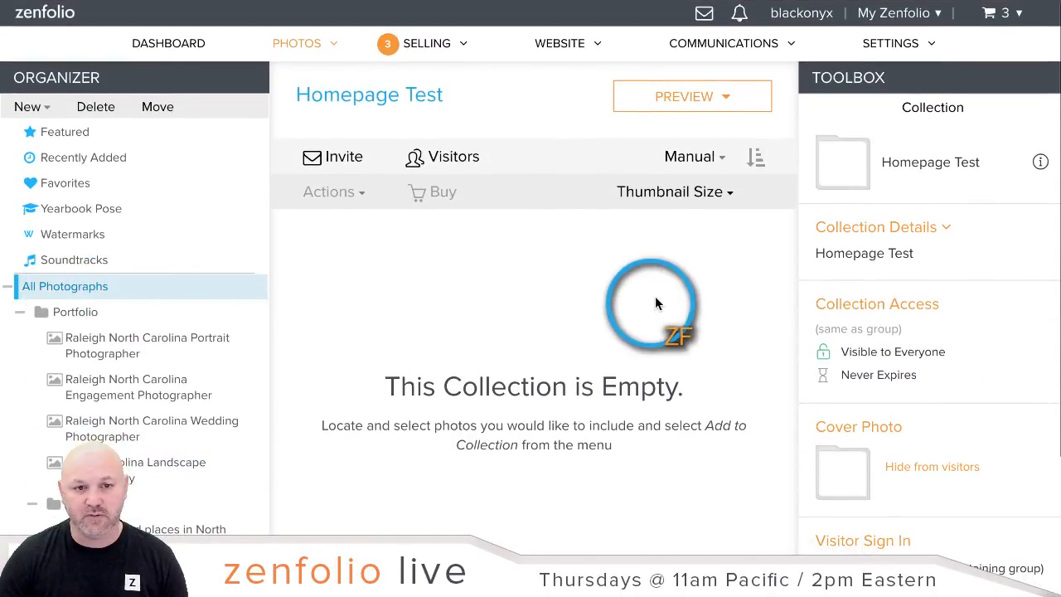
scroll(393, 351, down, 3)
scroll(393, 352, down, 3)
scroll(423, 373, up, 6)
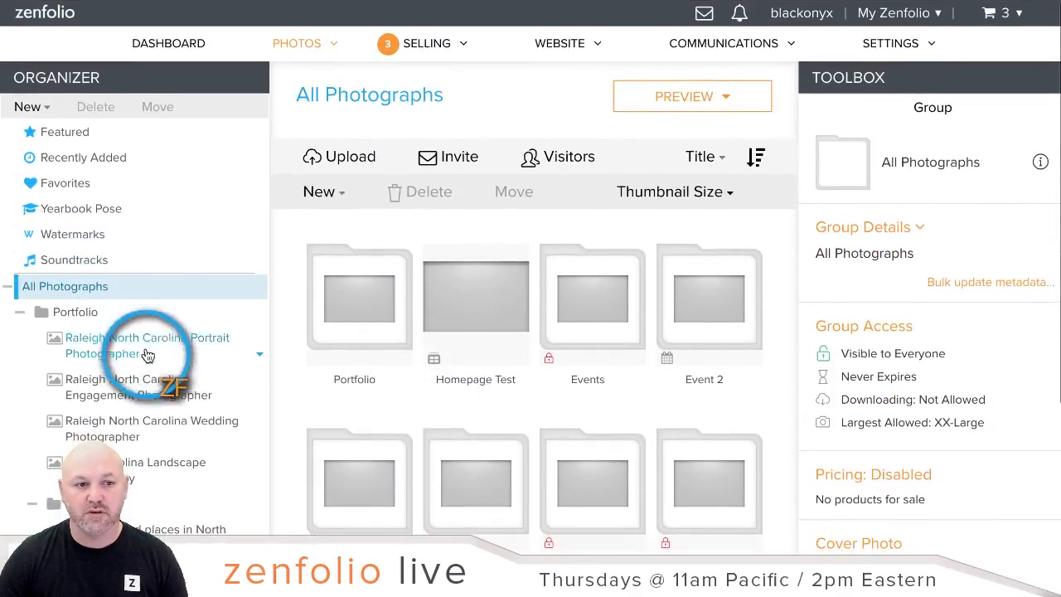
scroll(145, 354, down, 10)
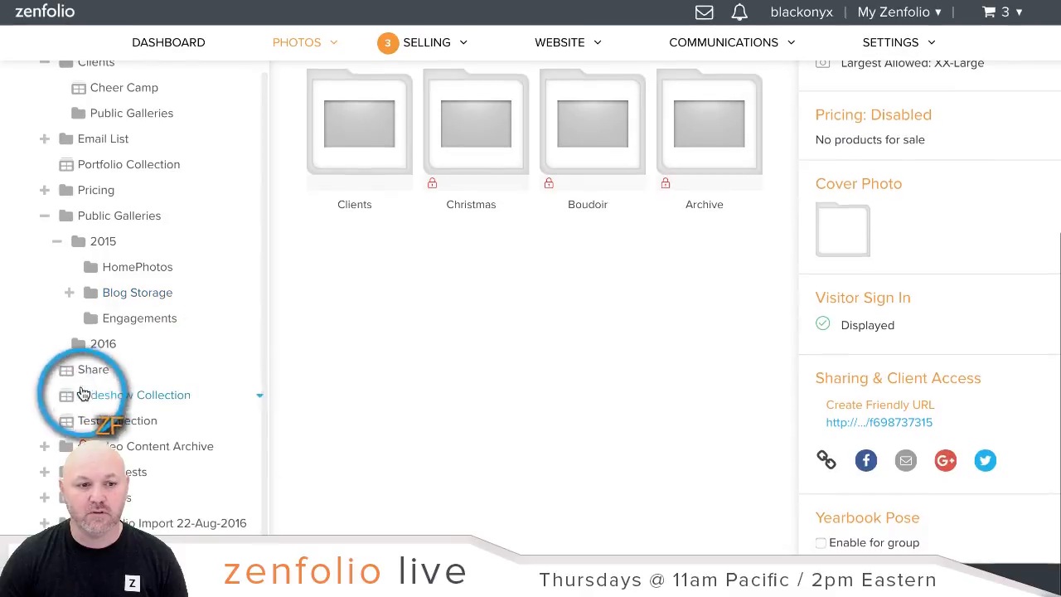
click(188, 426)
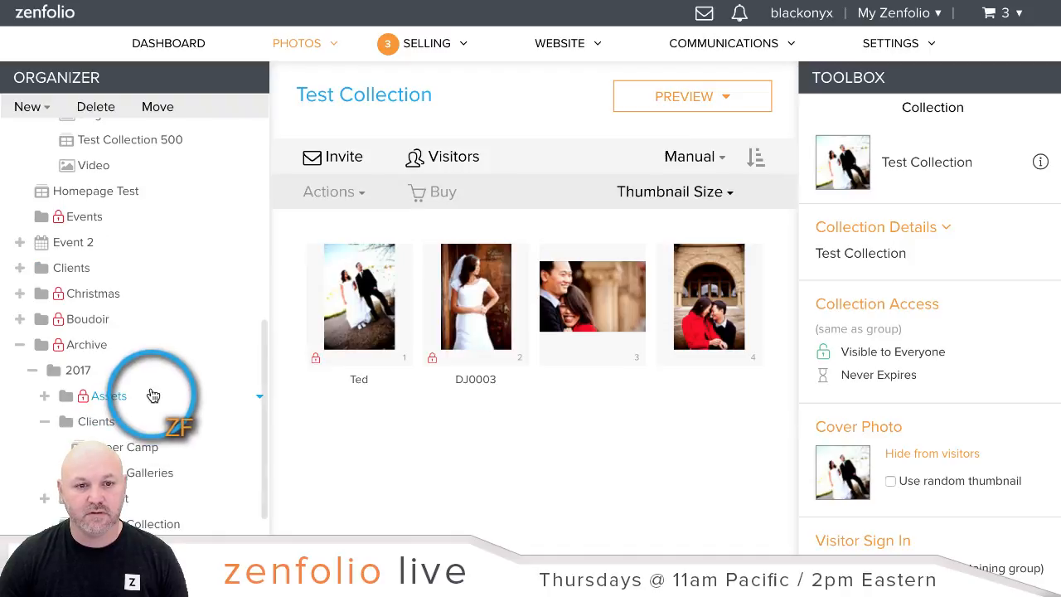
scroll(151, 395, down, 3)
scroll(149, 393, down, 3)
scroll(156, 400, up, 15)
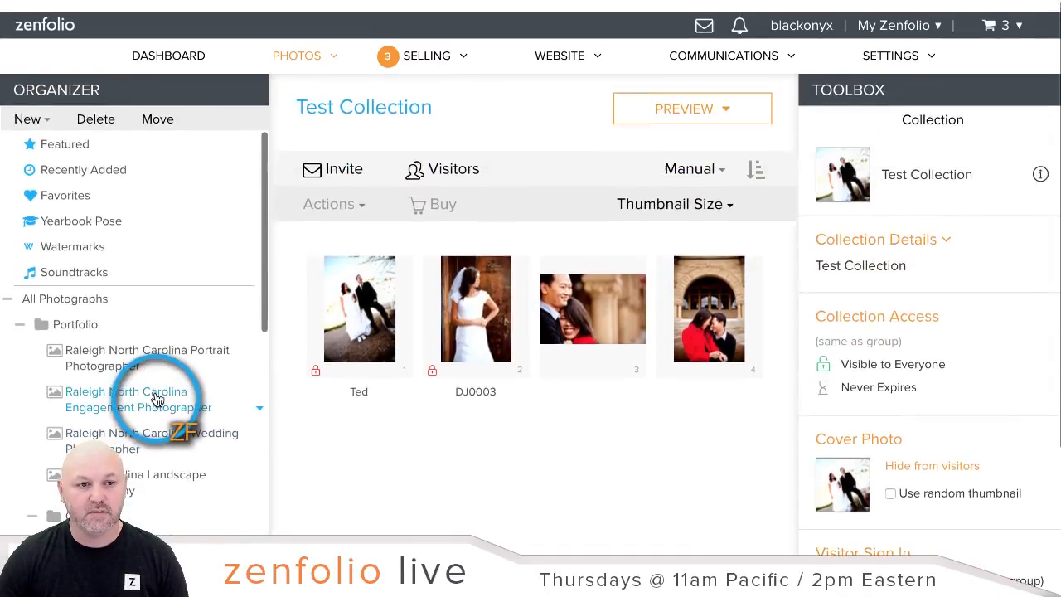
- Open All Photographs and move the Homepage Test collection ahead of the Portfolio group
click(106, 289)
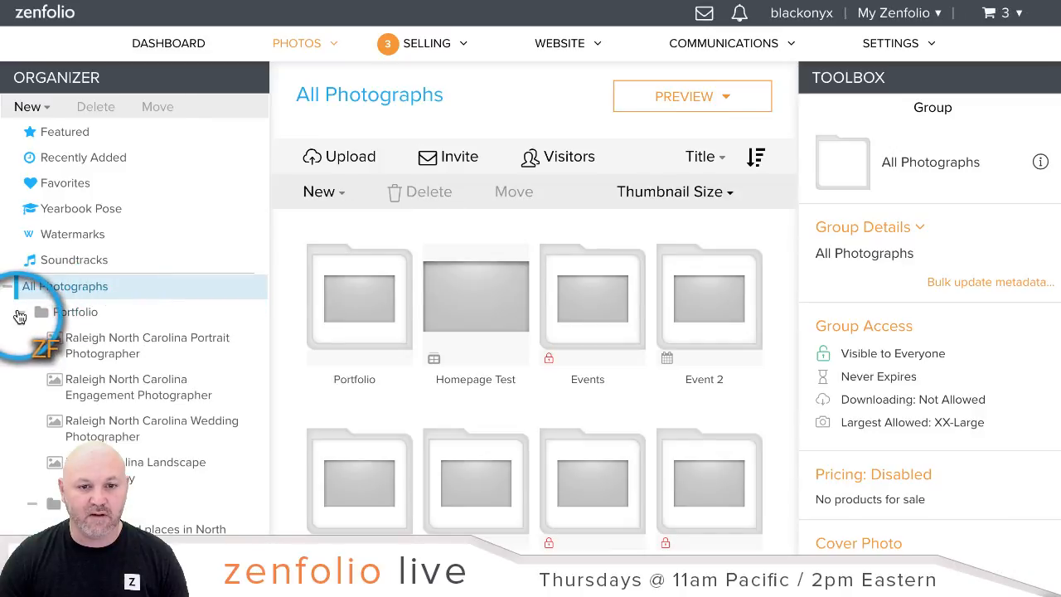
drag(496, 300, 302, 323)
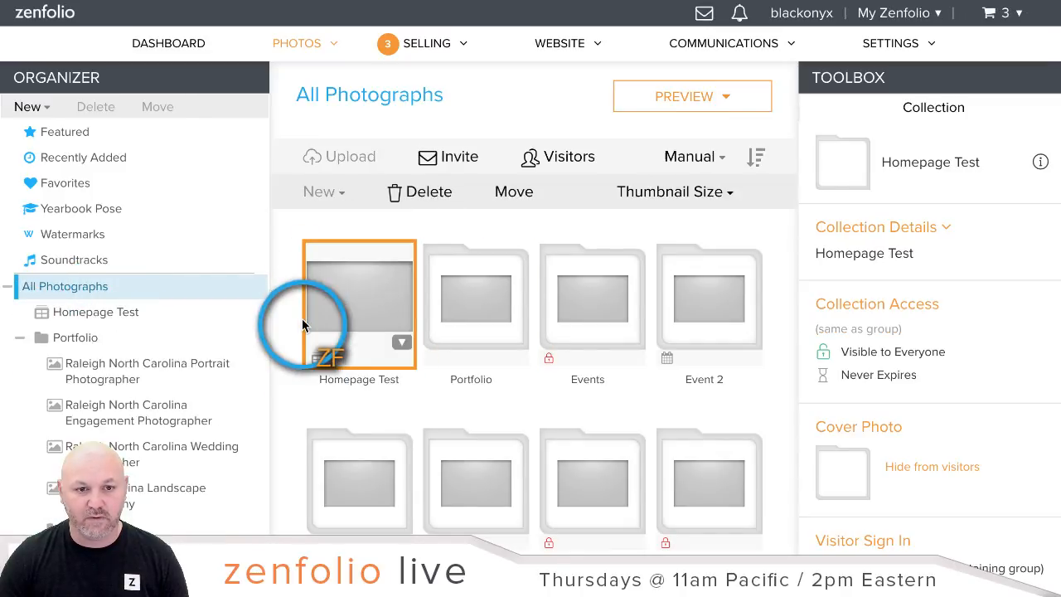
- Select the first, third and sixth photos in the Raleigh North Carolina Portrait Photographer gallery and start adding them to a collection
click(161, 378)
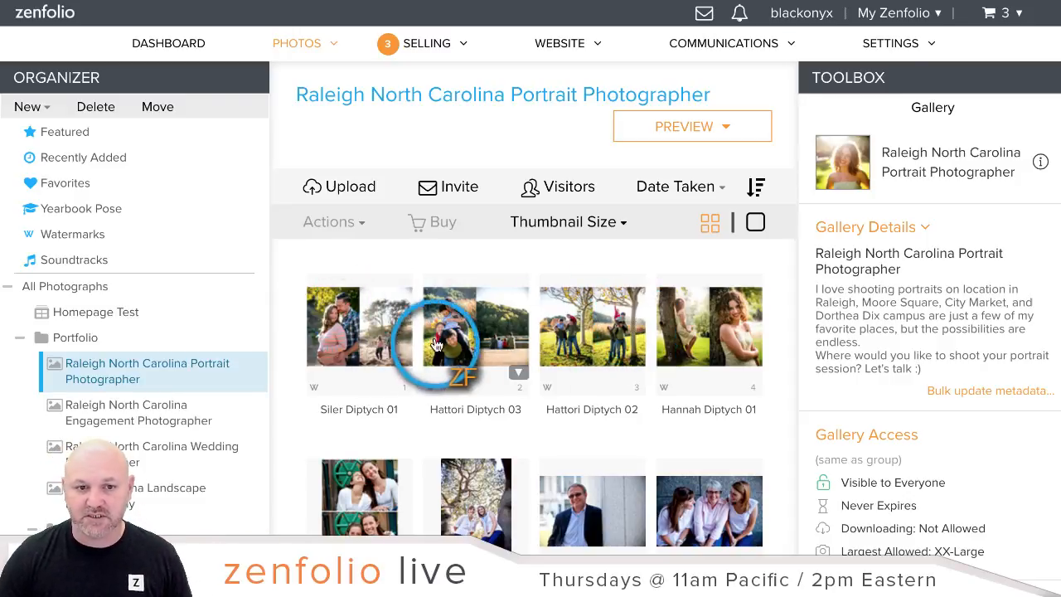
click(367, 333)
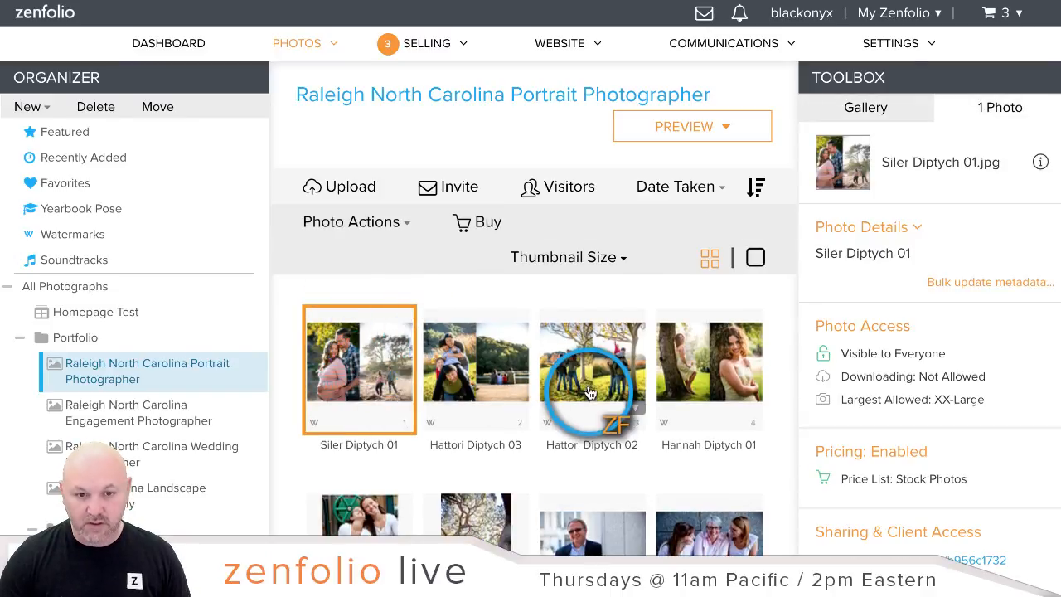
ctrl+click(613, 328)
scroll(675, 431, down, 1)
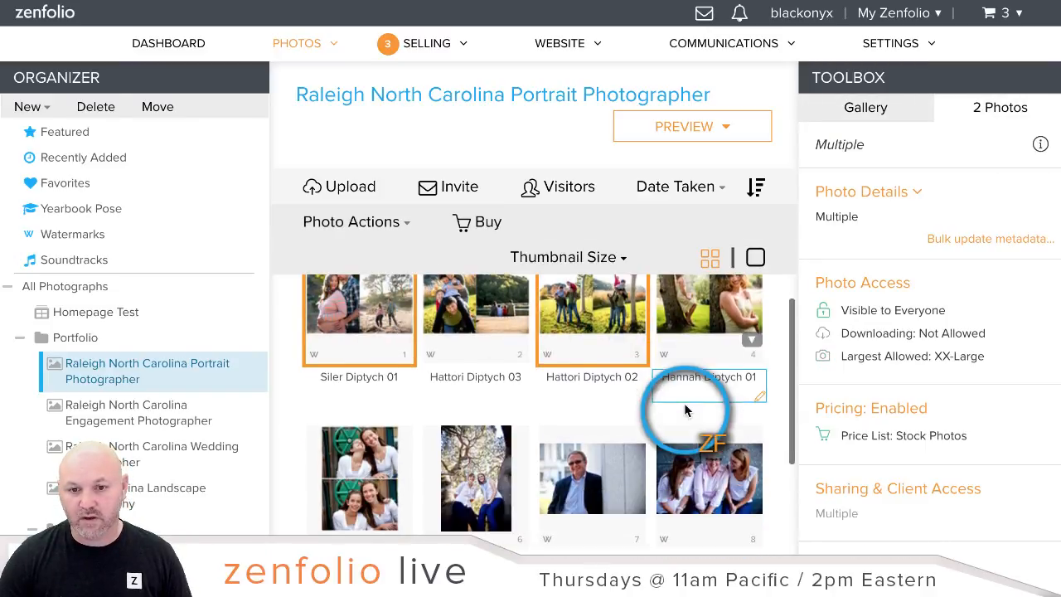
ctrl+click(501, 464)
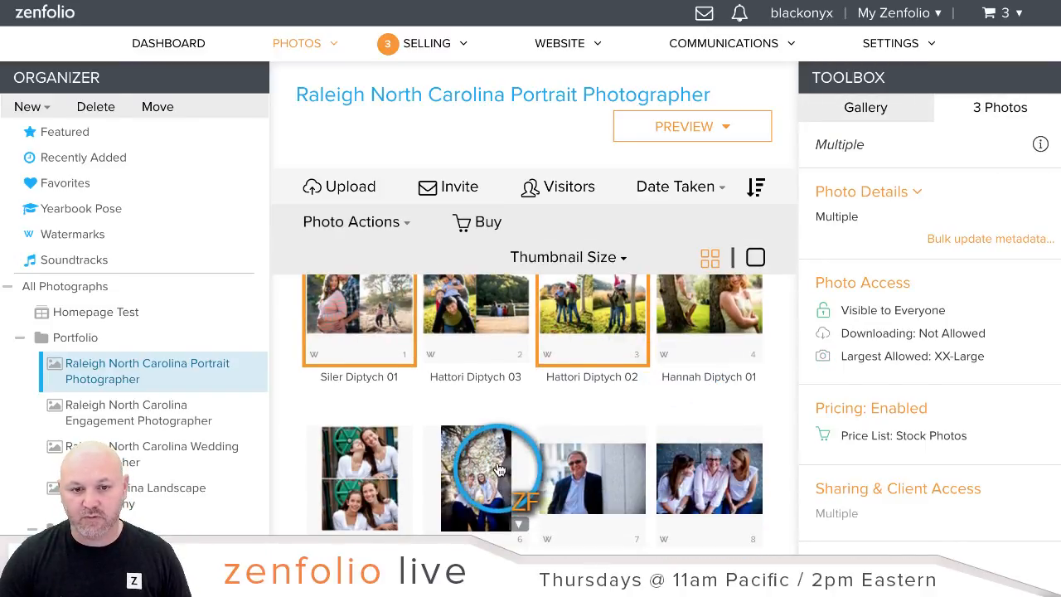
click(369, 223)
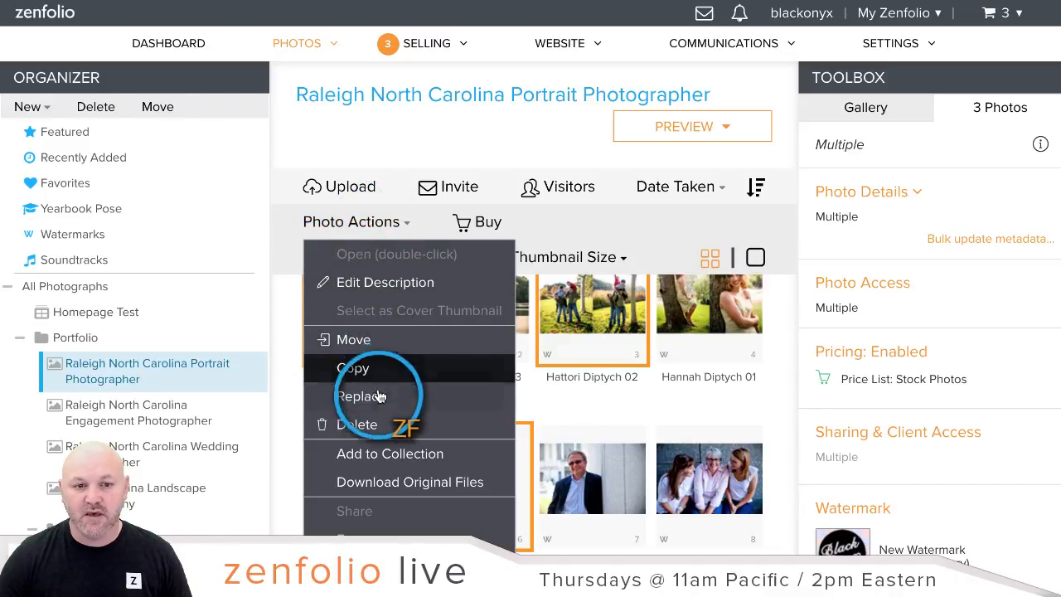
click(401, 456)
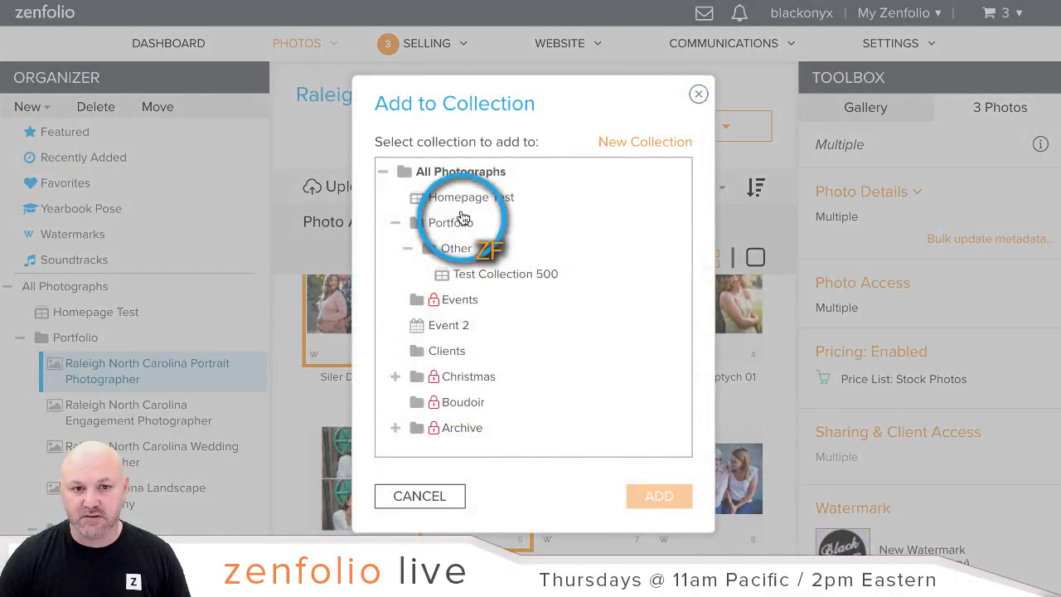
- Add the three selected photos to the Homepage Test collection
click(469, 199)
click(638, 495)
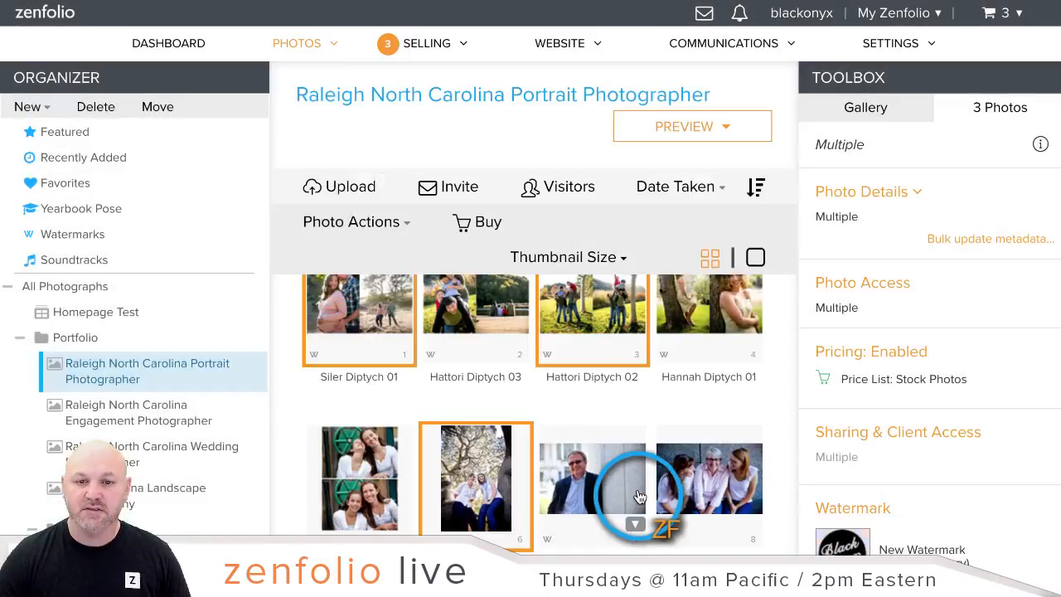
- Open the Homepage Test collection and preview its first photo on the visitor page
click(120, 312)
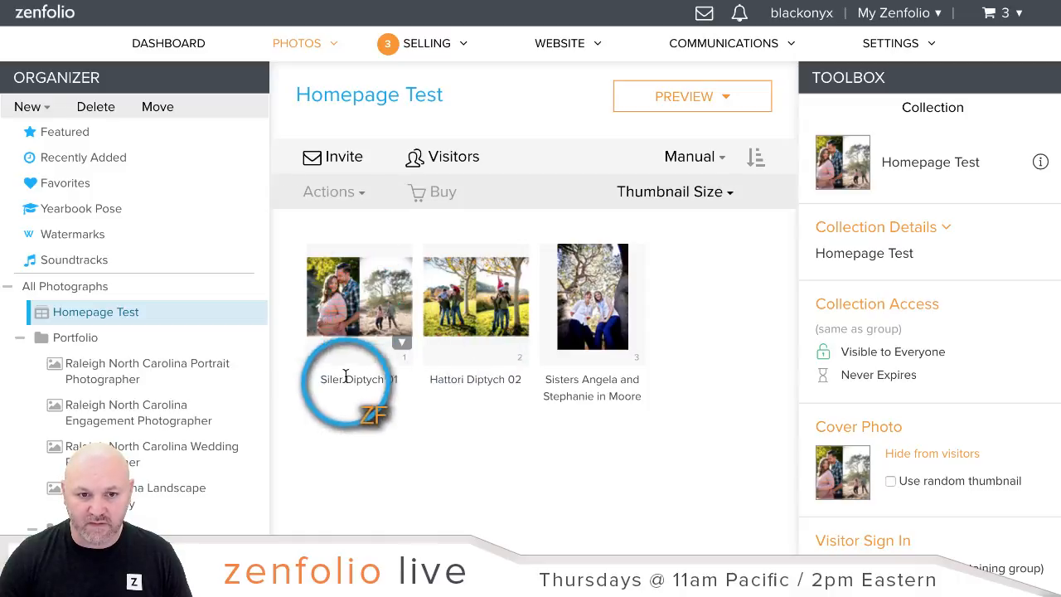
double_click(326, 305)
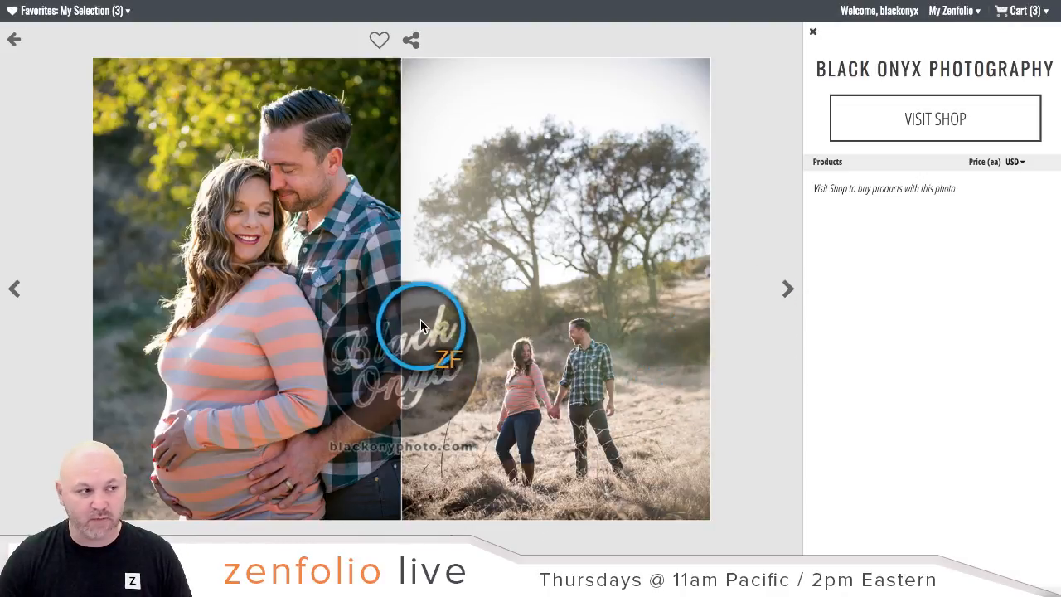
key(super+w)
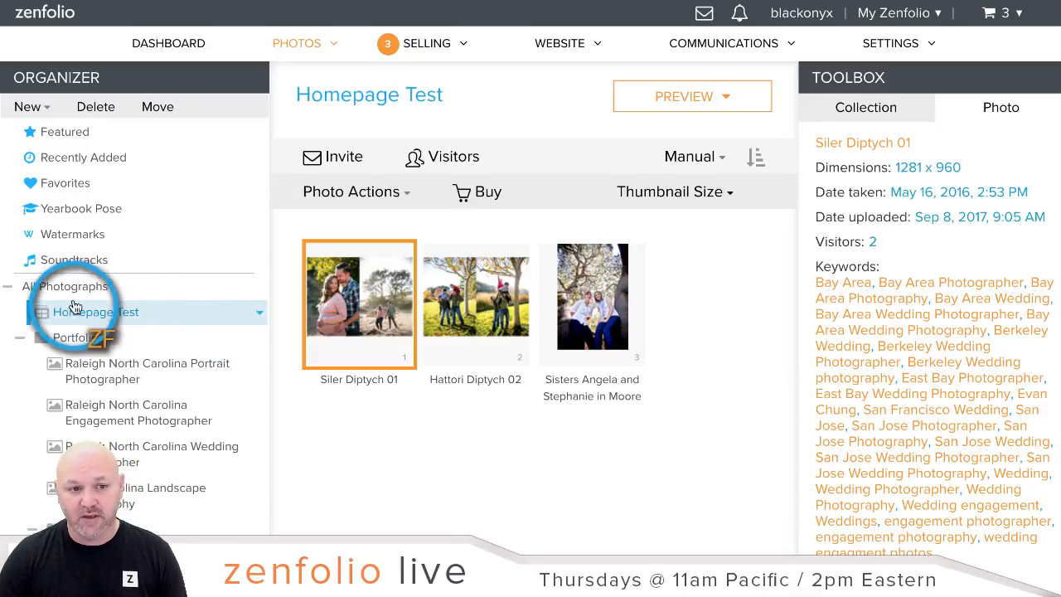
- Make the first photo in the Raleigh North Carolina Portrait Photographer gallery private, and check it in the Homepage Test collection
click(109, 365)
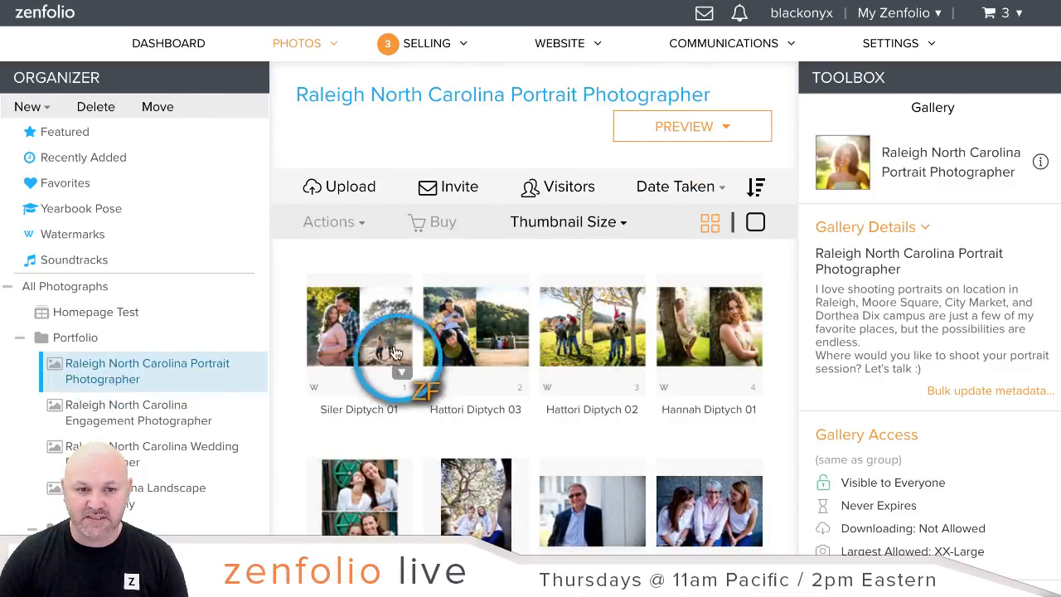
click(396, 352)
click(910, 331)
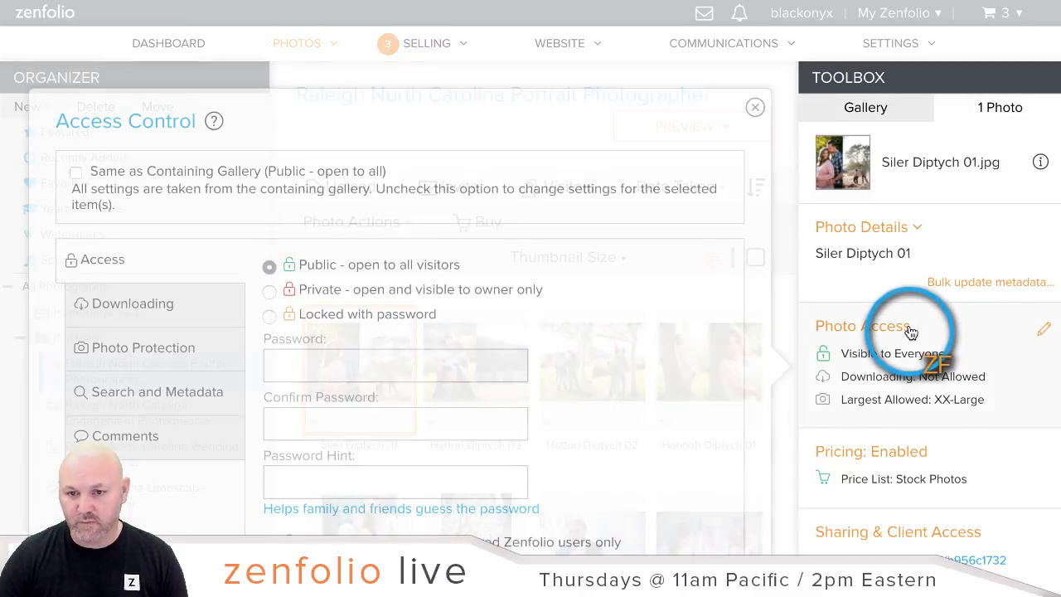
click(308, 290)
scroll(769, 477, down, 2)
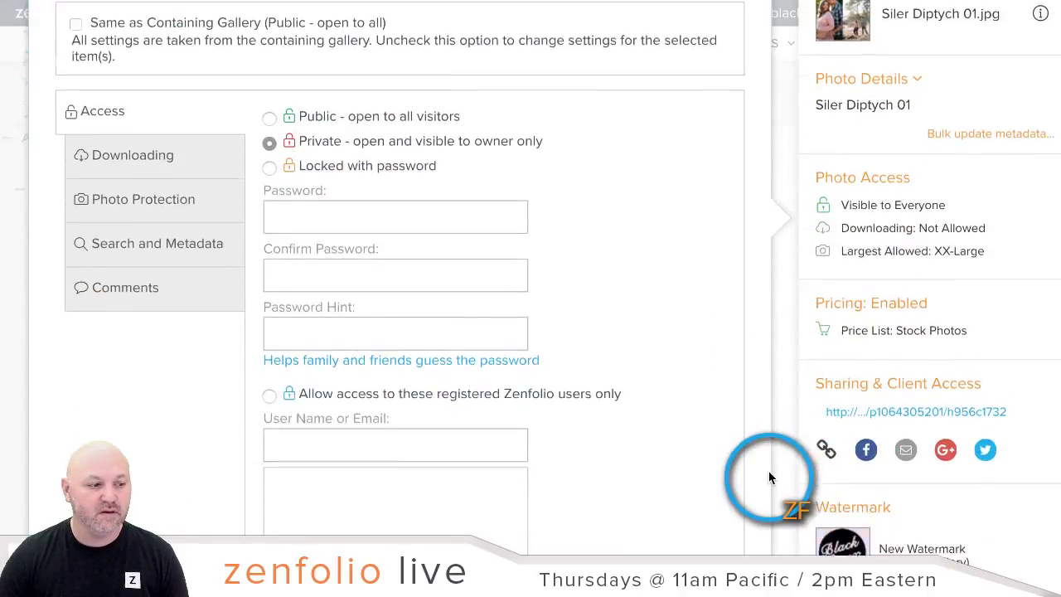
scroll(768, 480, down, 3)
click(551, 524)
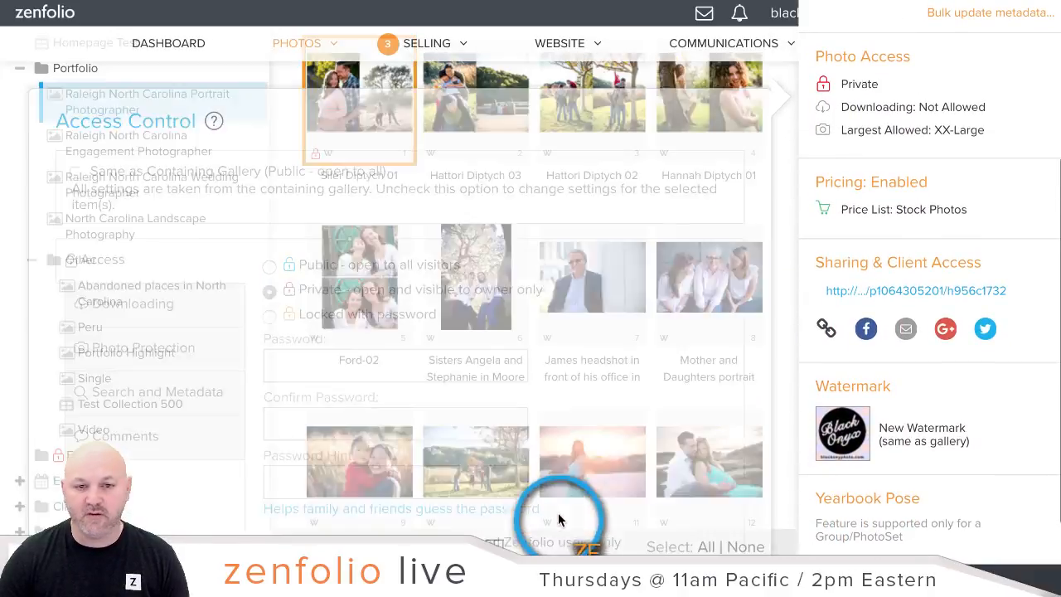
scroll(622, 269, up, 3)
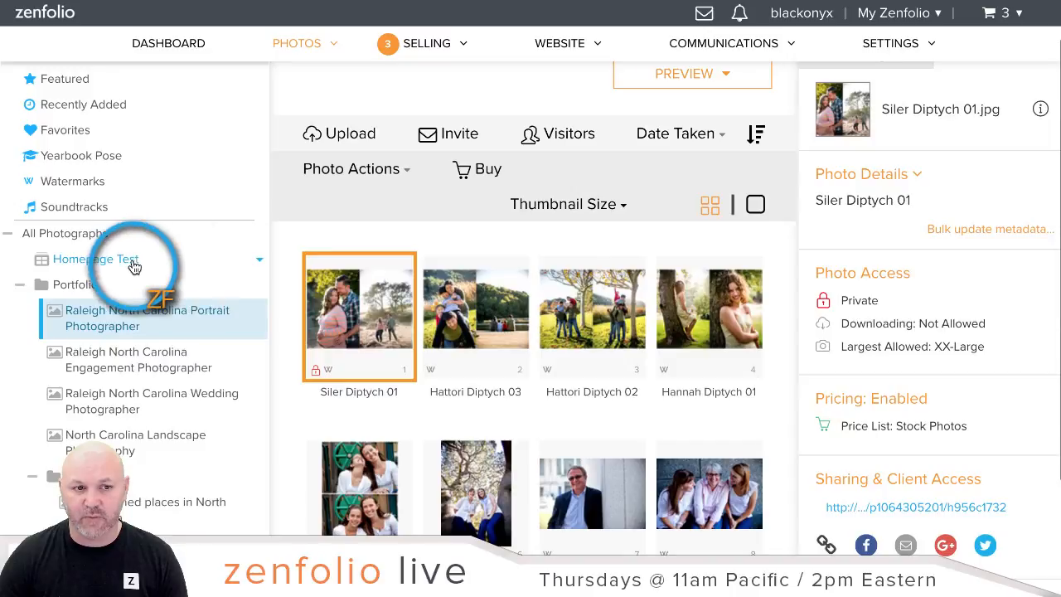
click(96, 259)
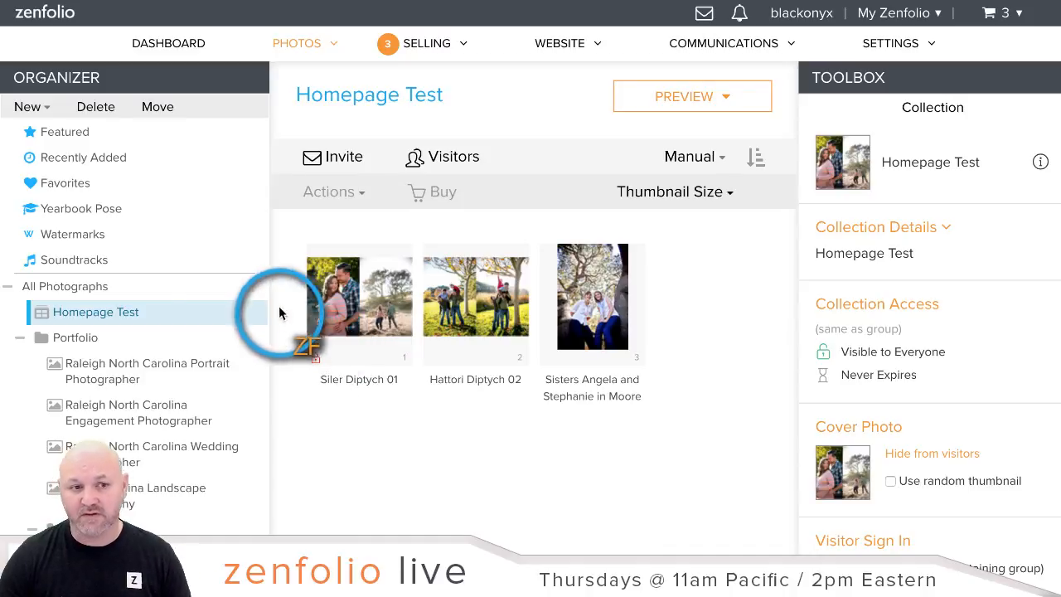
- Create a gallery directly under All Photographs, named with the owner's first name in possessive form followed by "Homepage"
click(260, 287)
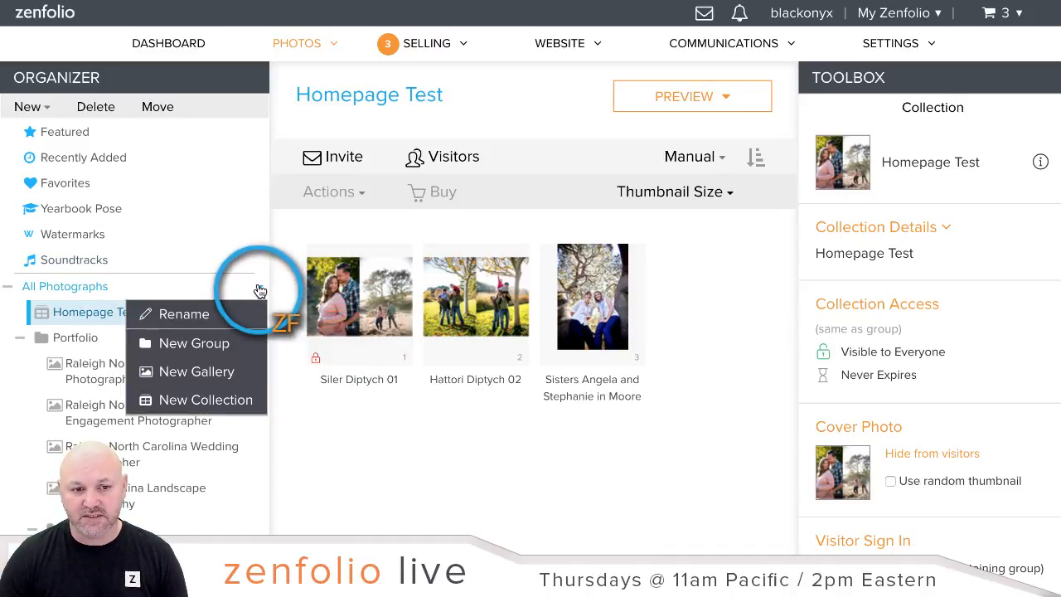
click(237, 371)
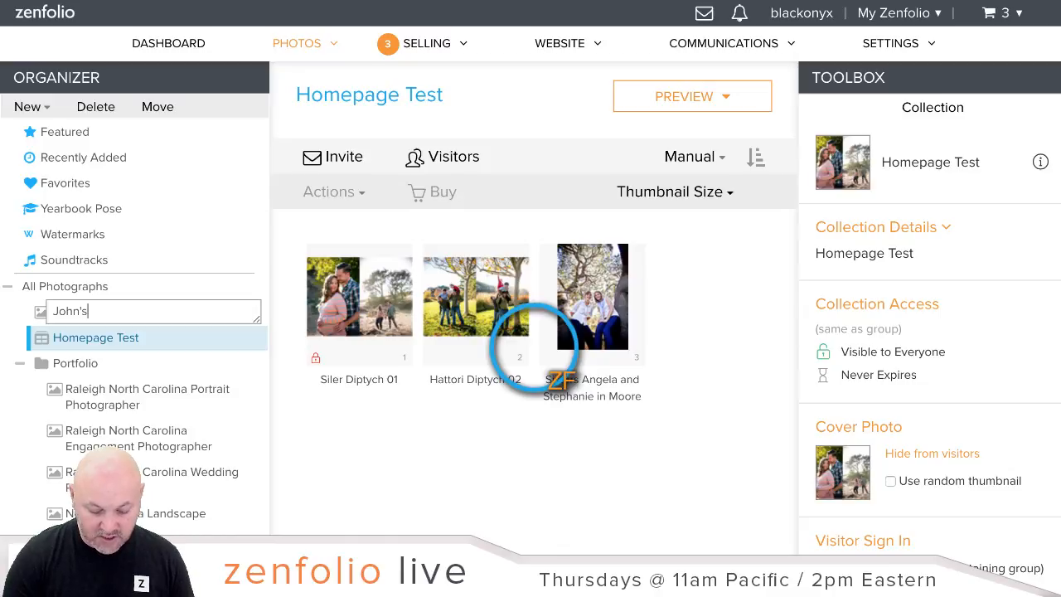
key(Return)
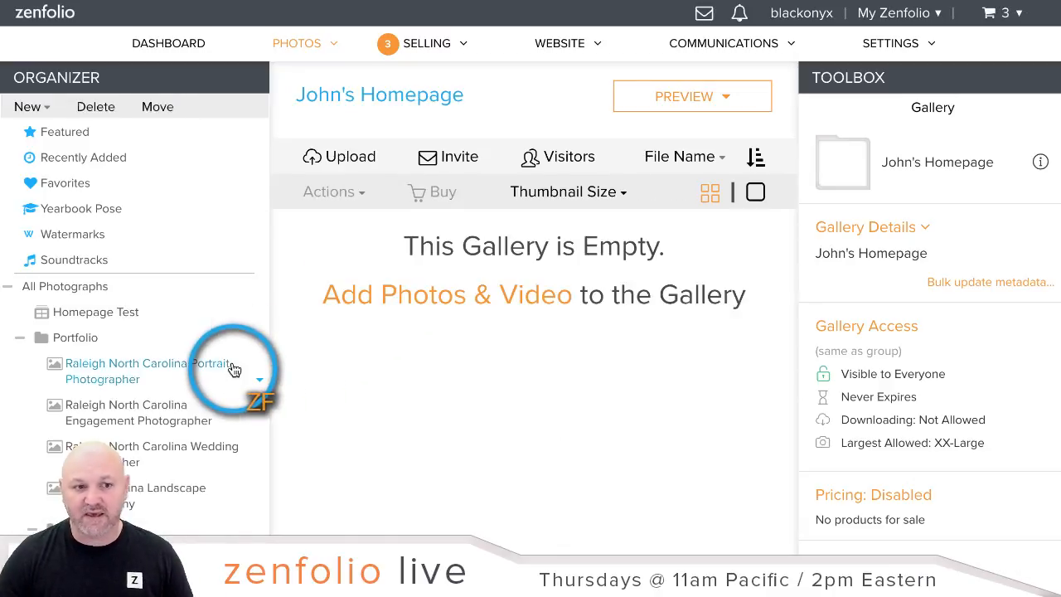
- Reorder All Photographs so the new homepage gallery comes first, ahead of the Homepage Test collection
click(178, 300)
scroll(380, 370, down, 4)
scroll(521, 339, up, 2)
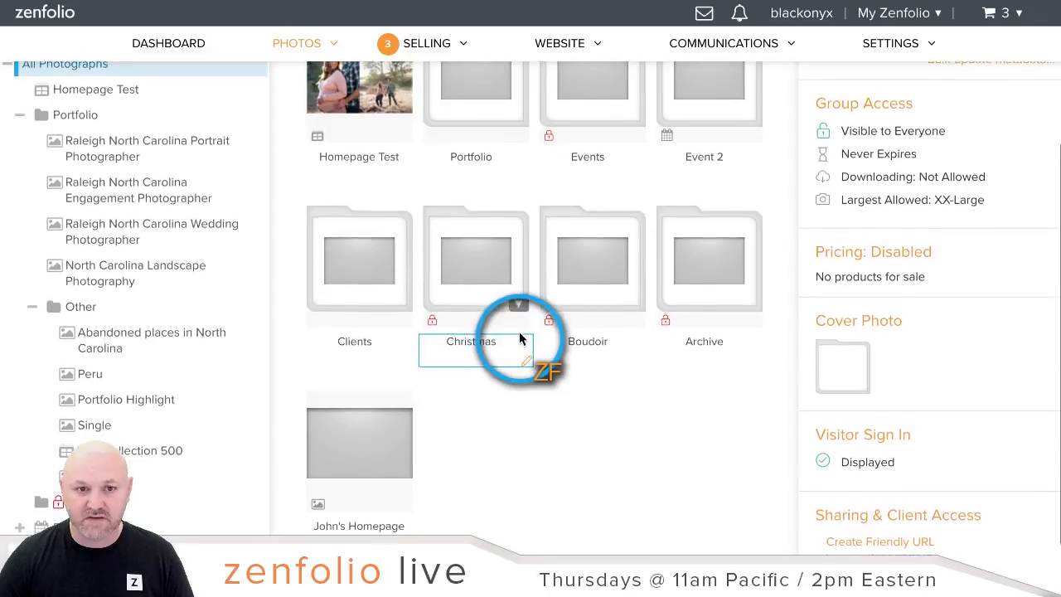
scroll(520, 339, up, 1)
drag(367, 445, 304, 126)
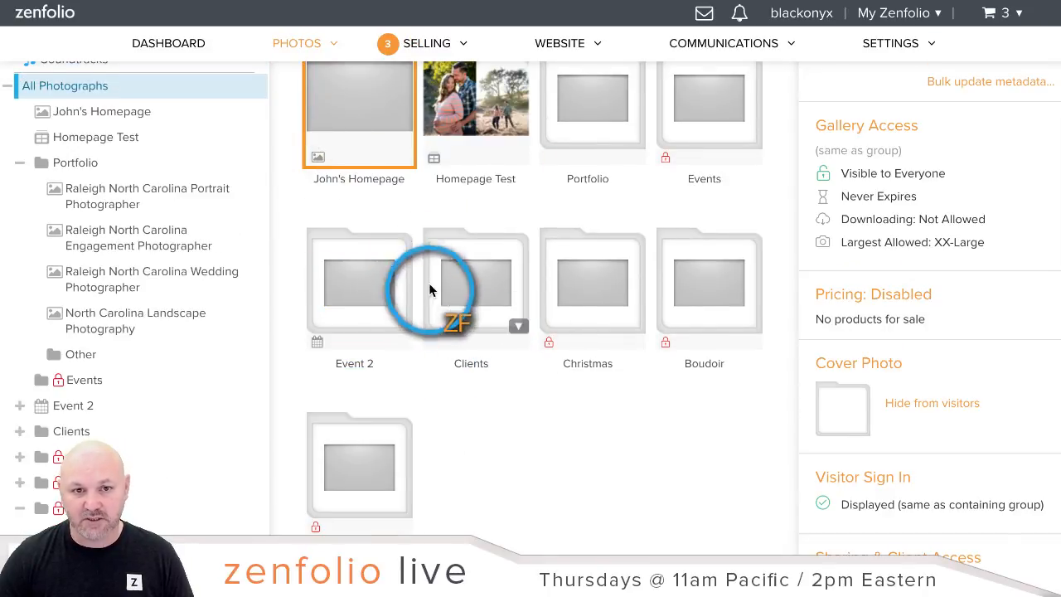
scroll(428, 282, up, 3)
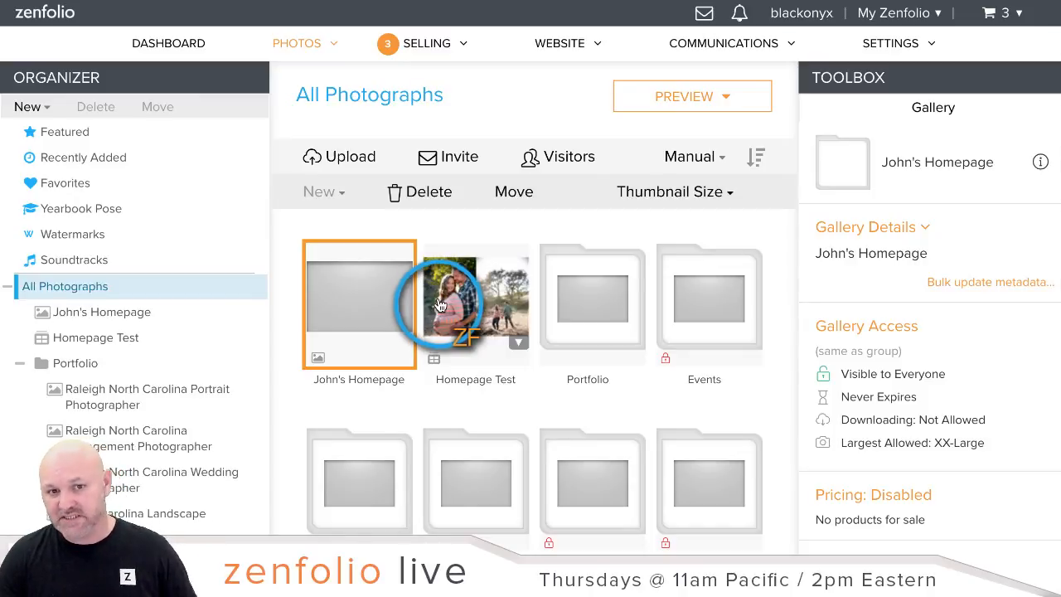
- Copy the private first photo from the Raleigh North Carolina Portrait Photographer gallery into the new homepage gallery
click(173, 401)
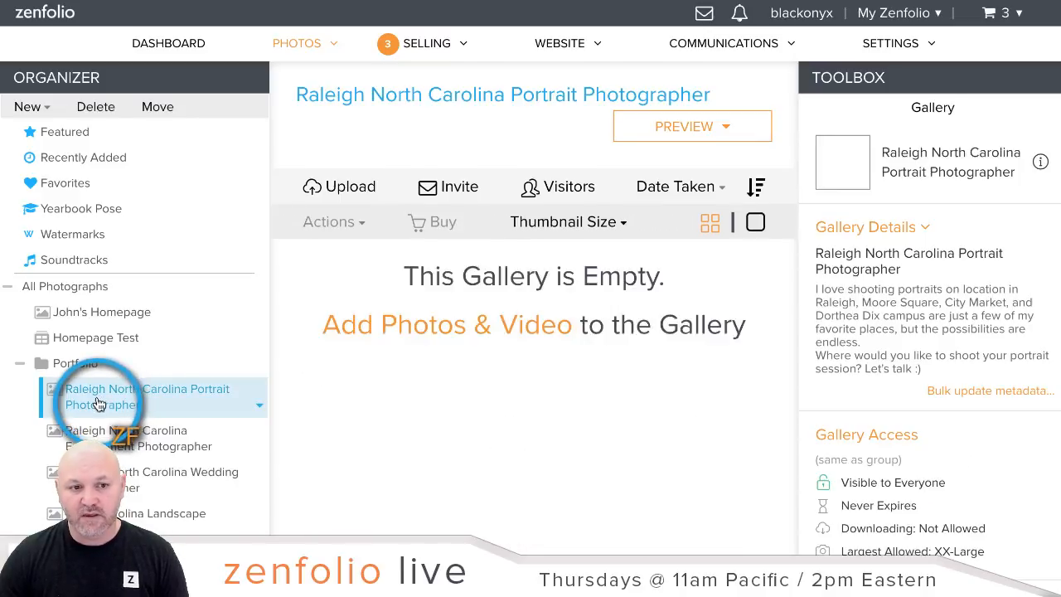
click(345, 339)
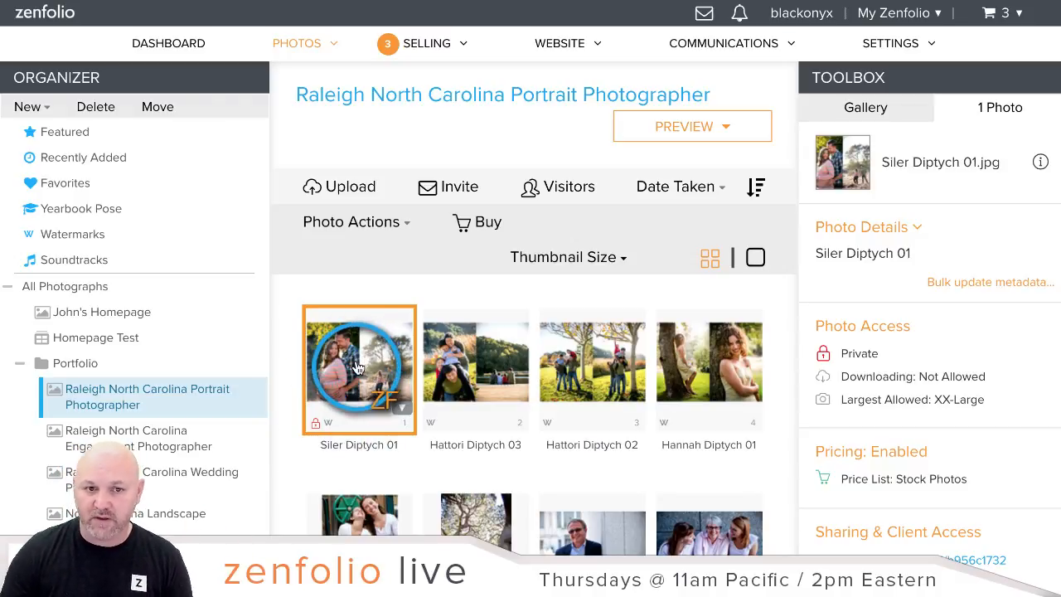
click(373, 237)
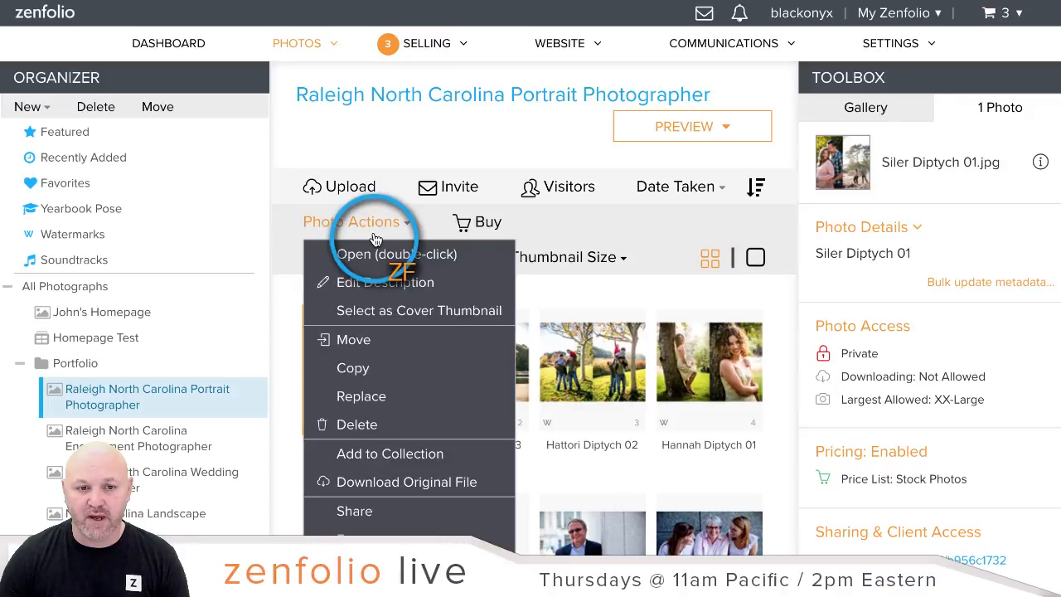
click(375, 368)
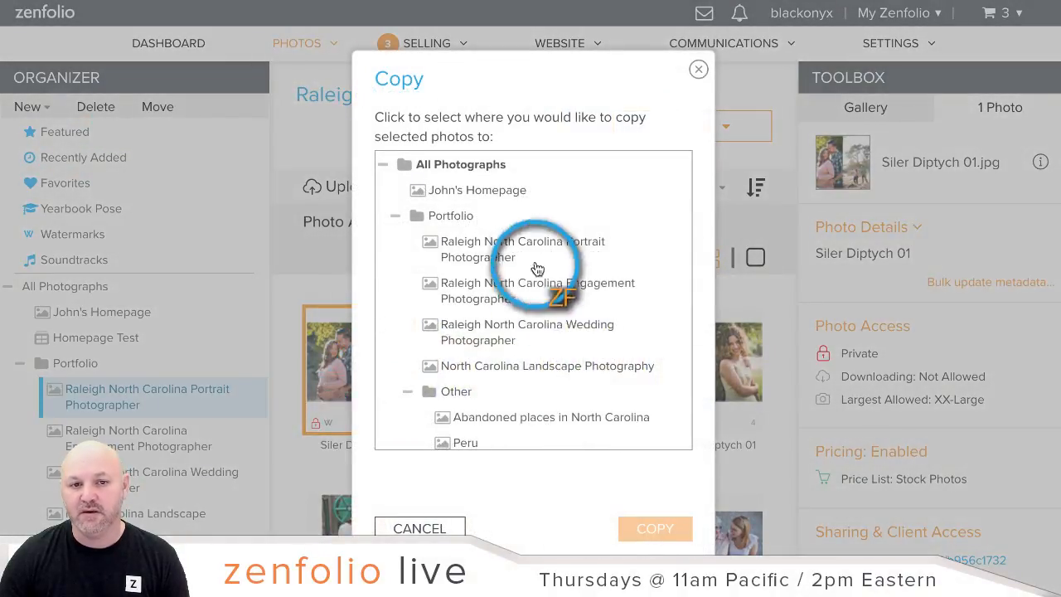
click(503, 192)
click(665, 528)
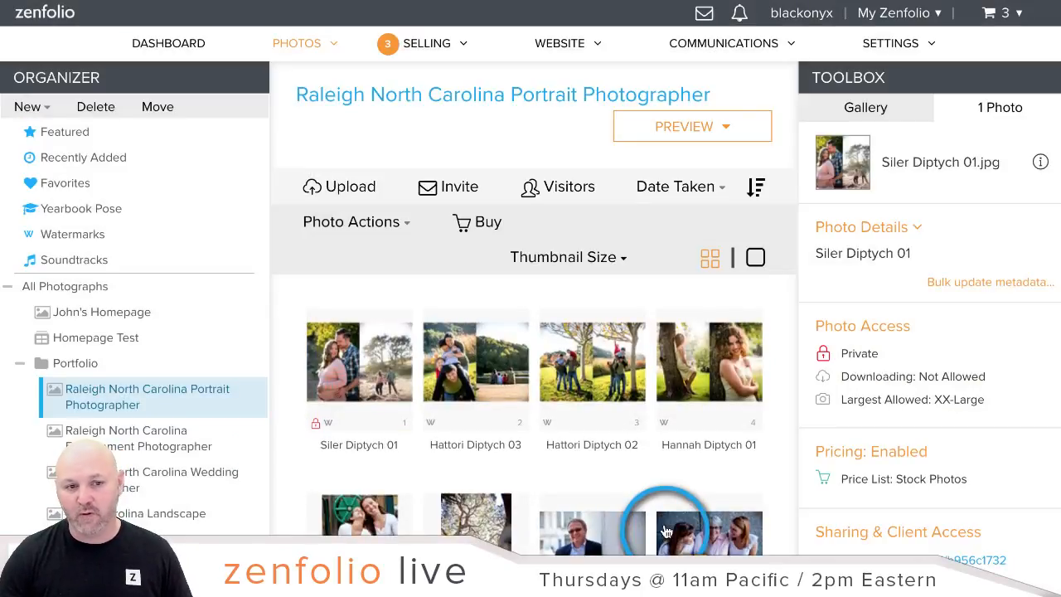
- Set the copied photo's access in the new homepage gallery to Same as Containing Gallery (Public - open to all)
click(120, 318)
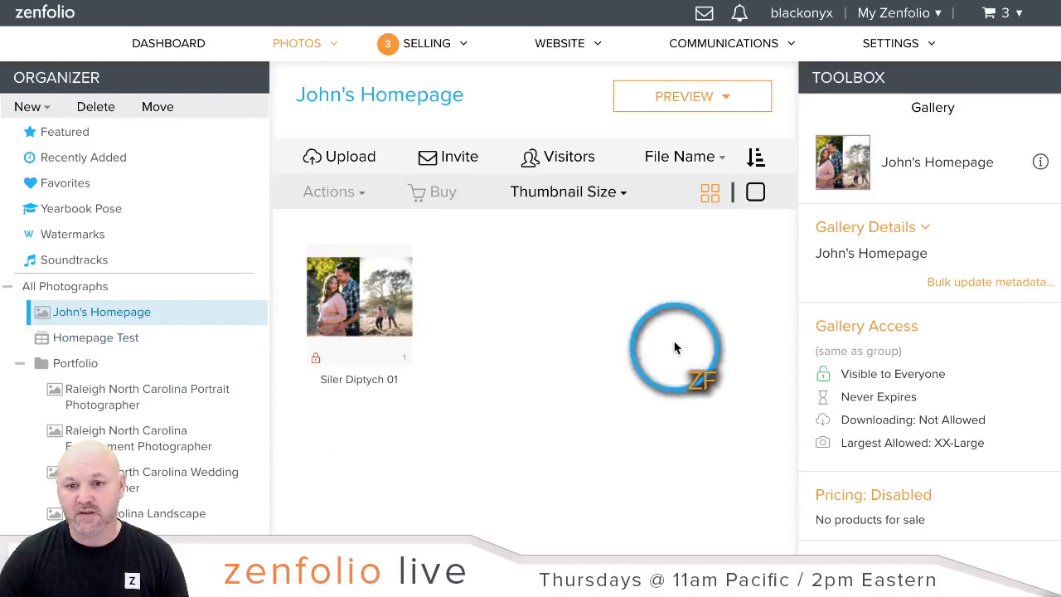
mouse_move(421, 332)
mouse_move(174, 316)
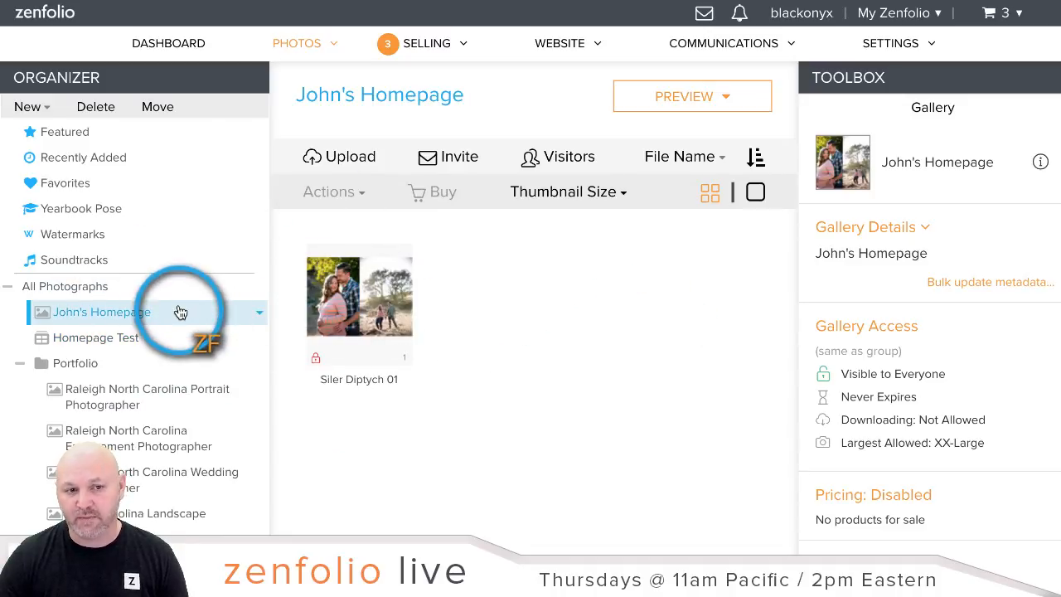
click(328, 303)
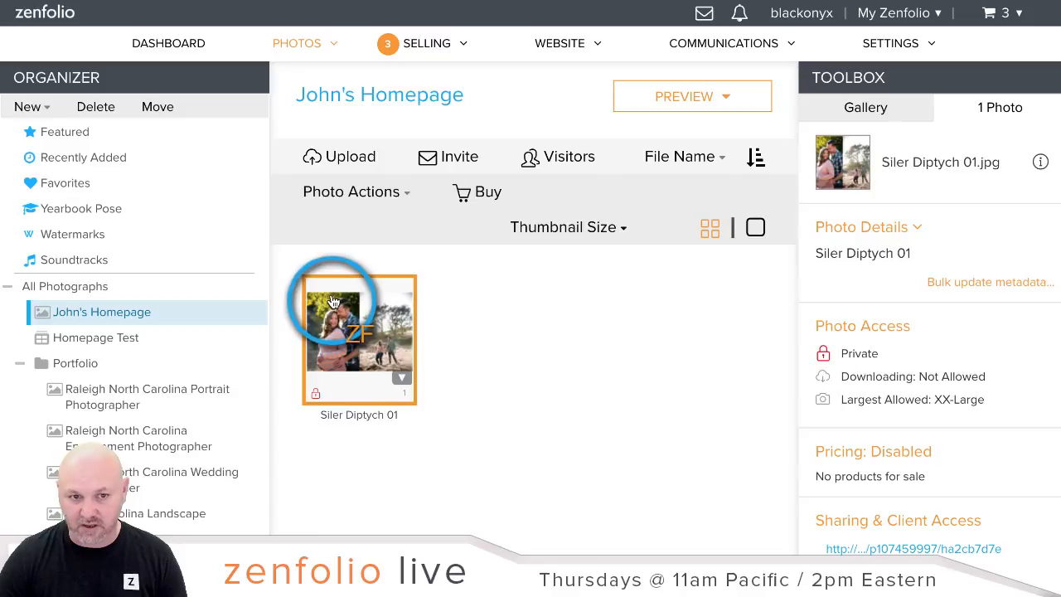
click(880, 335)
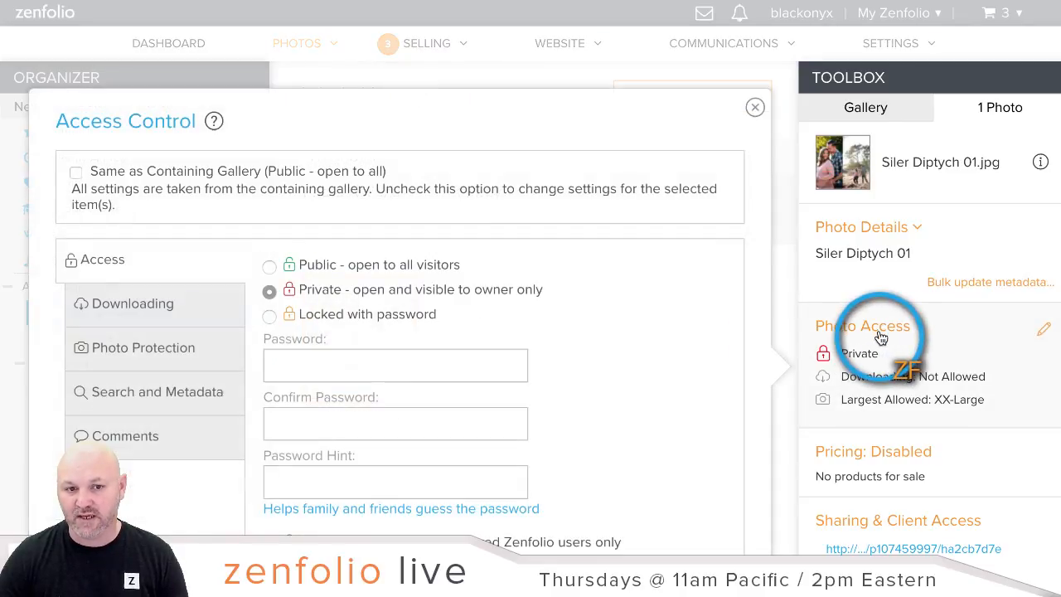
click(75, 174)
scroll(764, 240, down, 3)
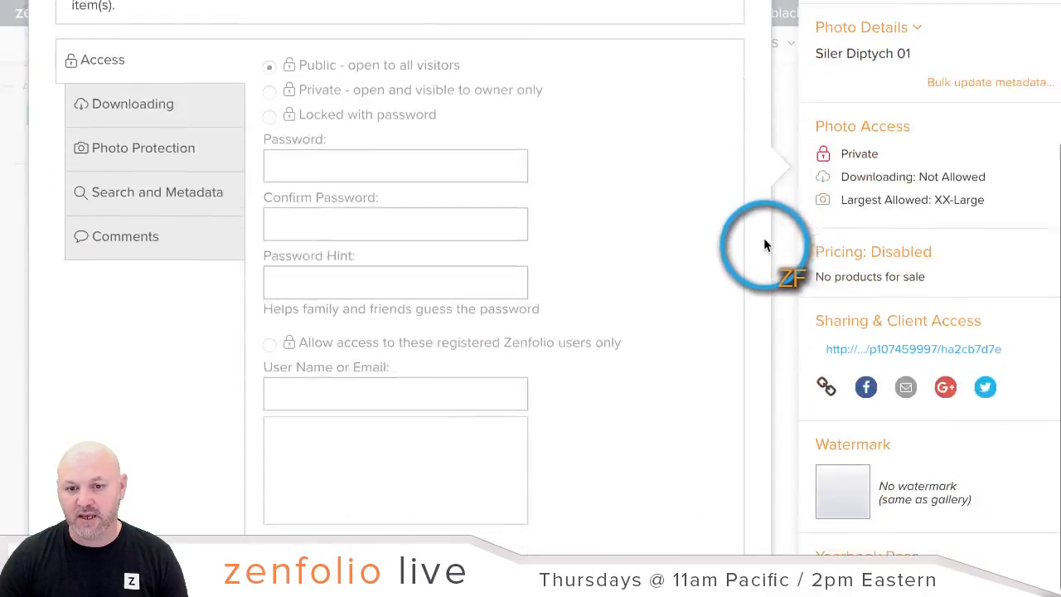
scroll(763, 240, down, 1)
click(692, 535)
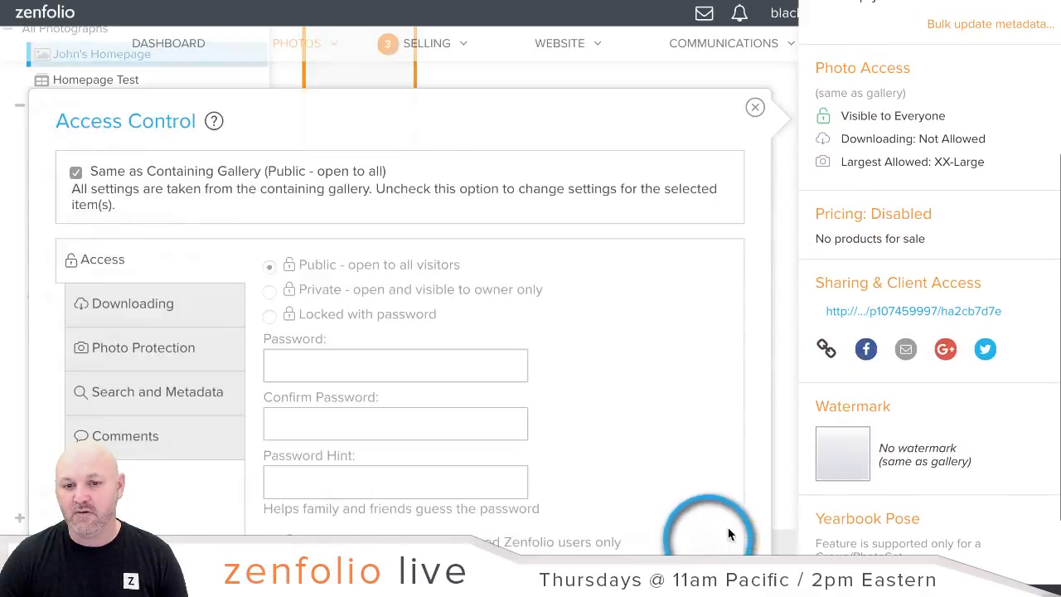
scroll(585, 334, up, 5)
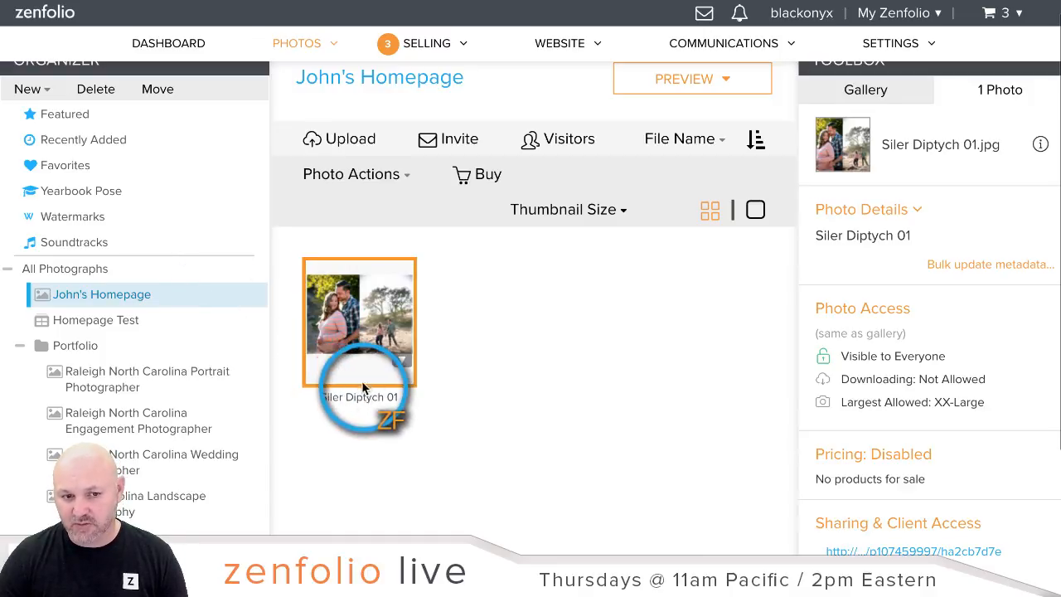
- Review the original photo in the Raleigh North Carolina Portrait Photographer gallery, and open the collapsed Portfolio group
click(145, 375)
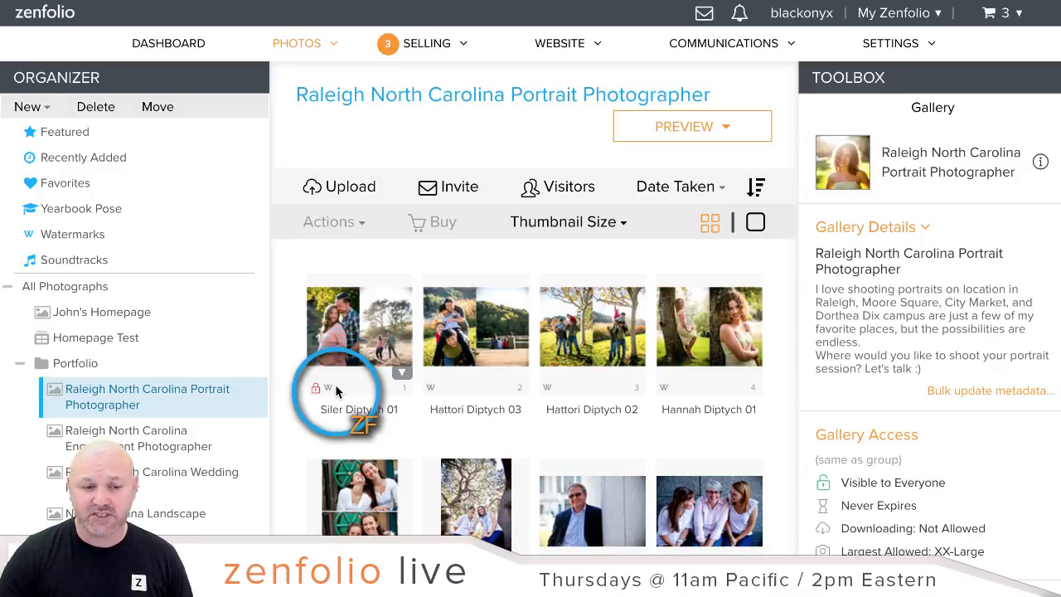
click(43, 363)
click(73, 358)
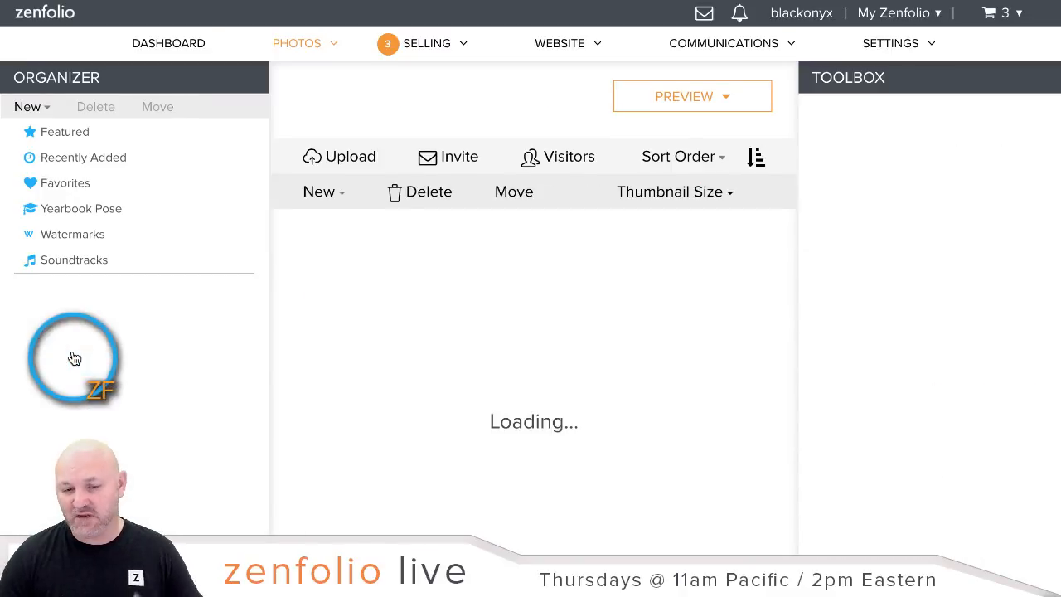
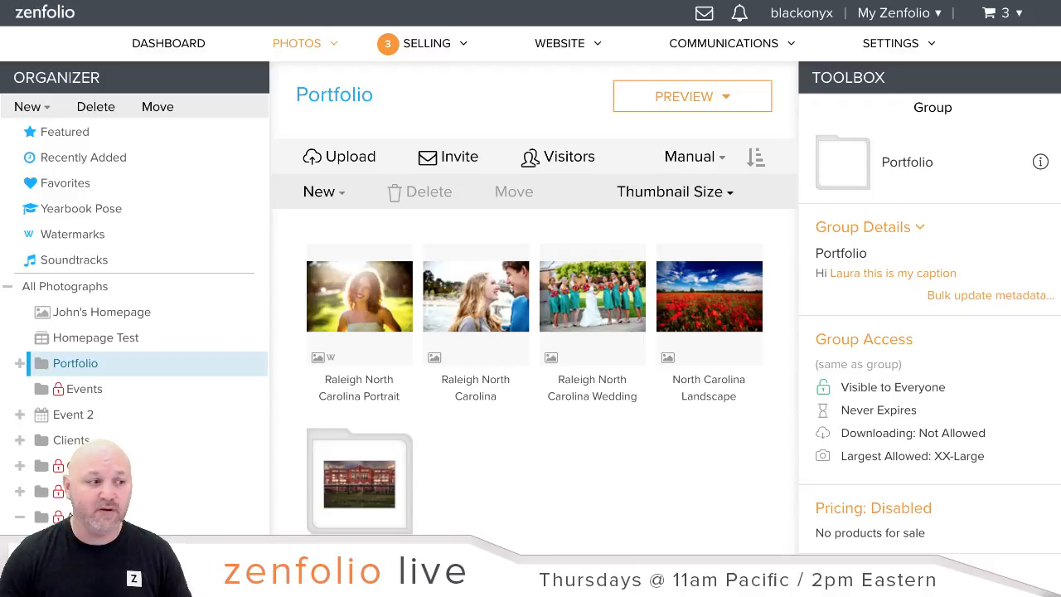
- Open the 3:2 Price List from the selling price lists and expand its Small Format Prints
click(423, 46)
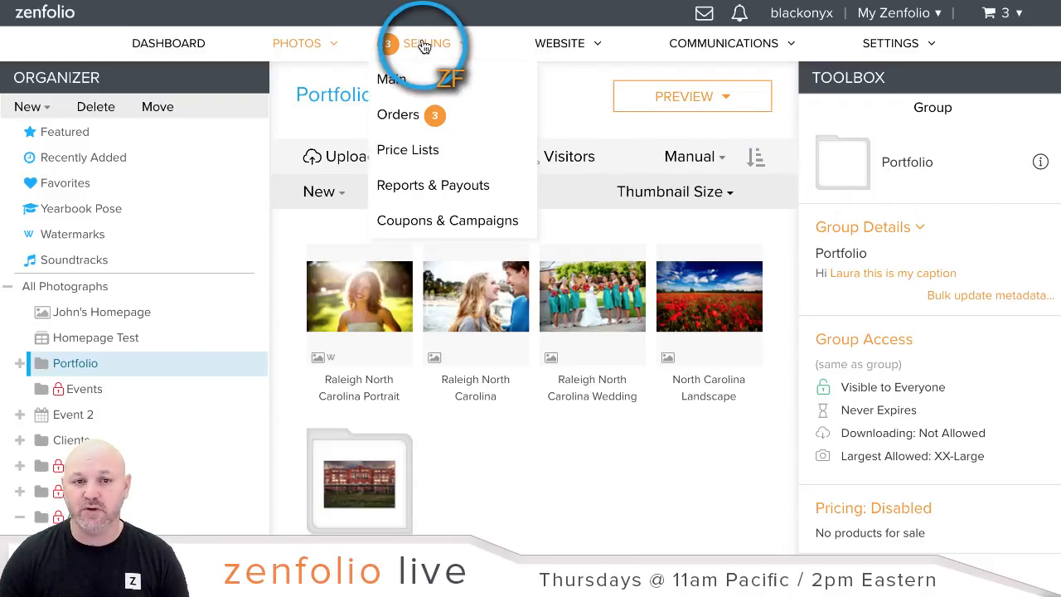
click(408, 153)
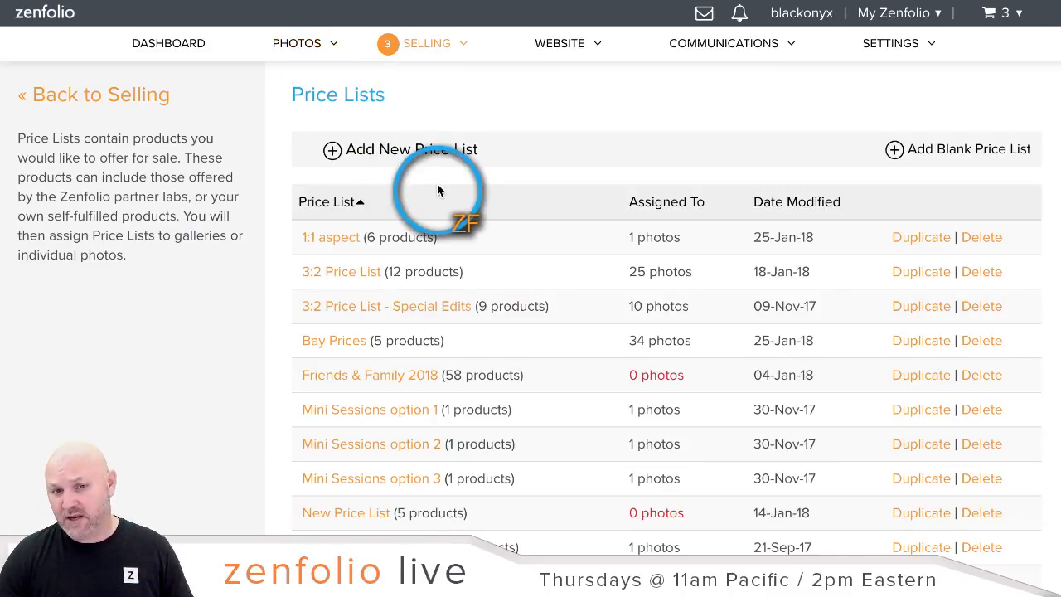
click(345, 273)
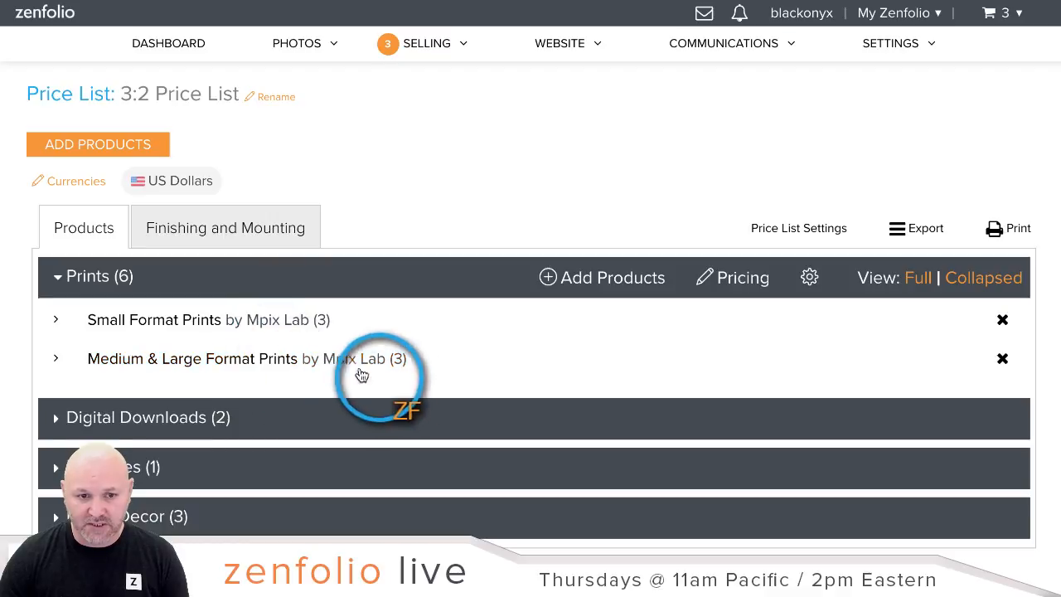
click(57, 323)
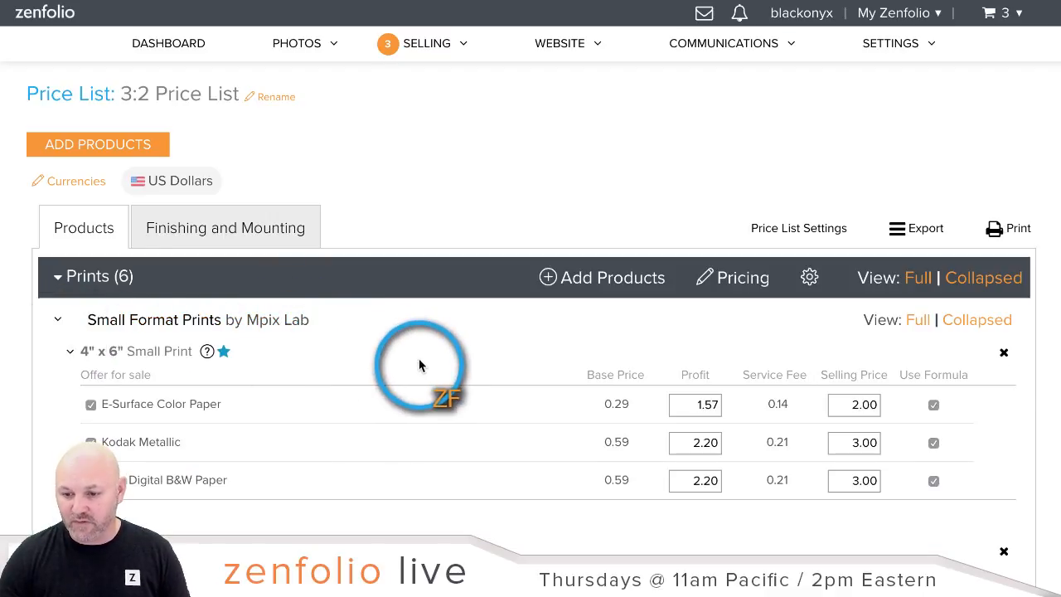
- Create a blank price list from the selling price lists and name it Demo
scroll(424, 365, down, 1)
scroll(424, 364, down, 1)
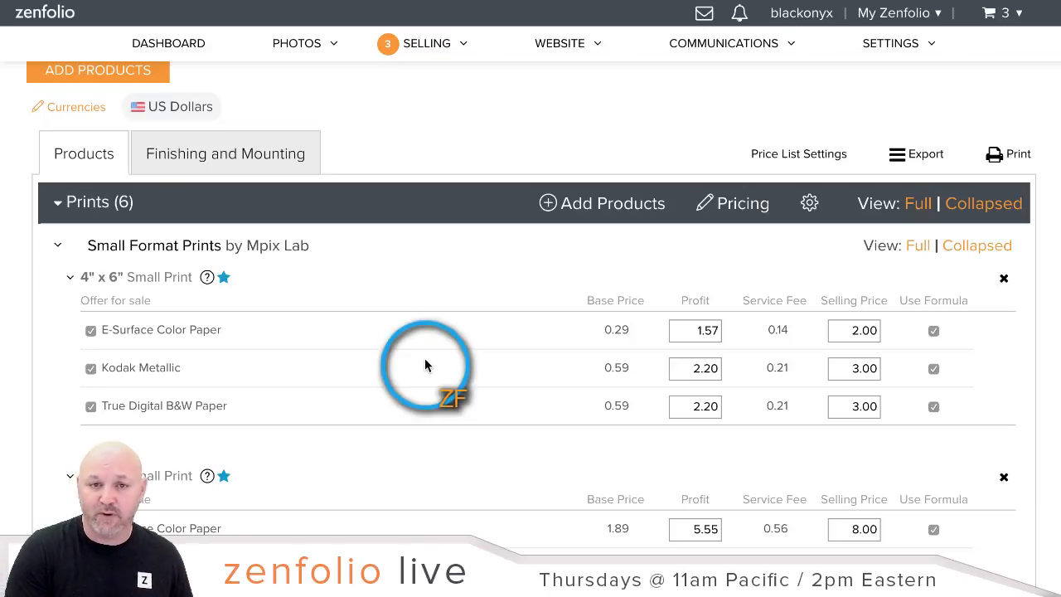
scroll(425, 365, up, 1)
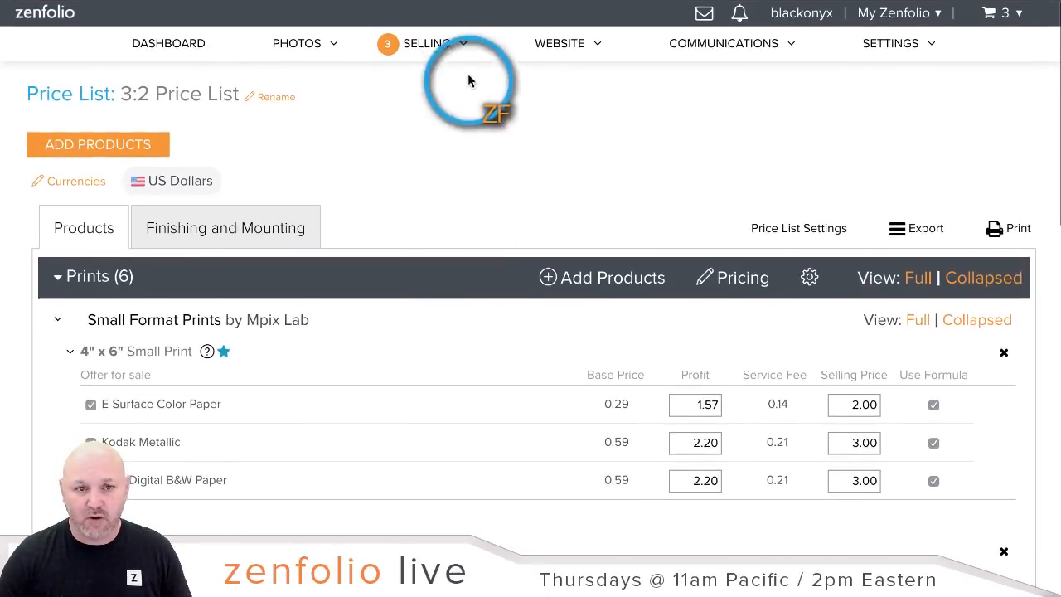
click(445, 45)
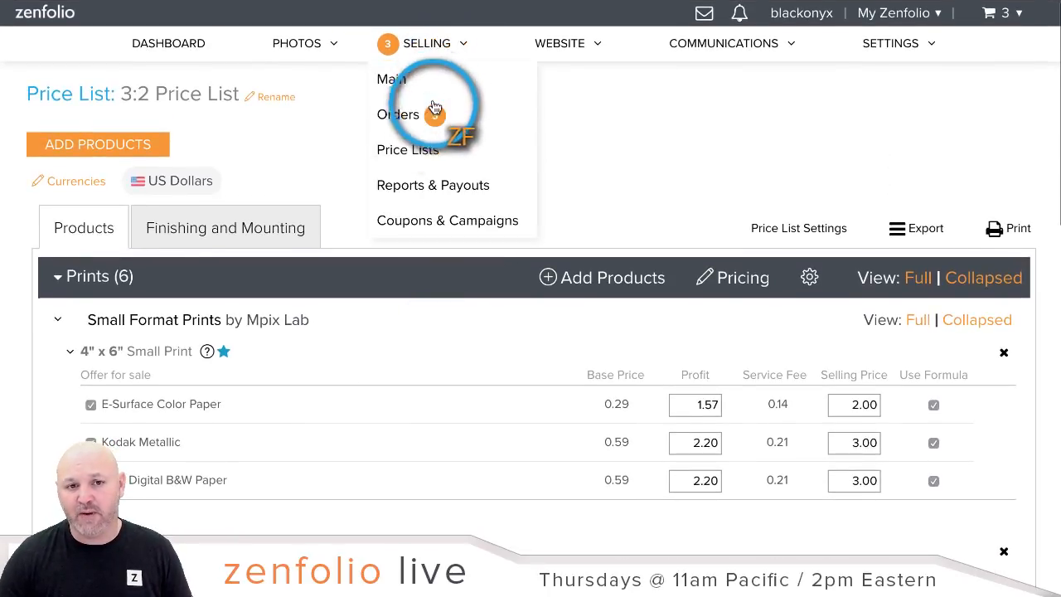
click(428, 162)
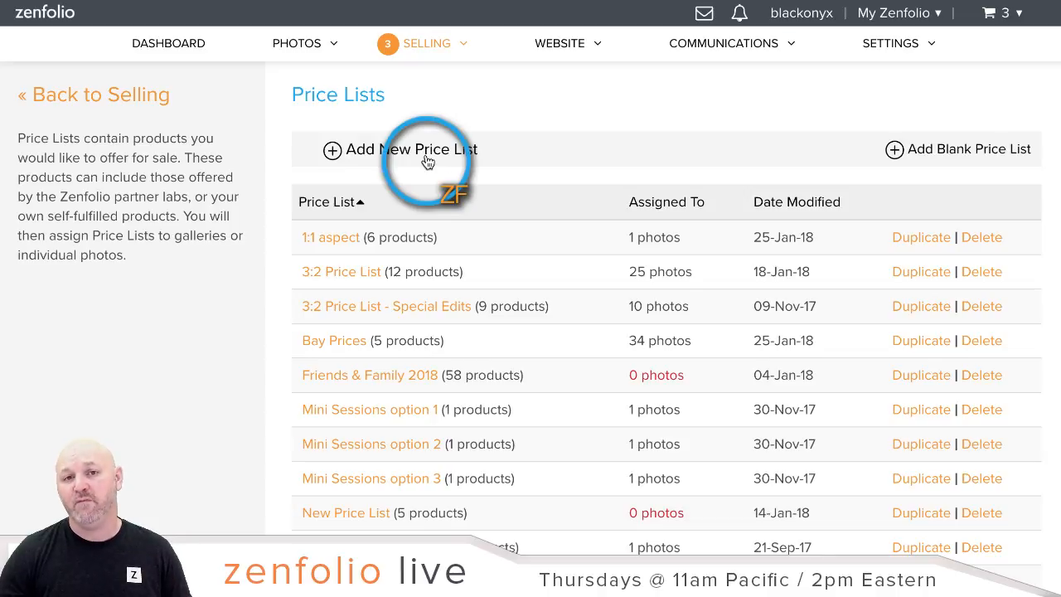
click(962, 158)
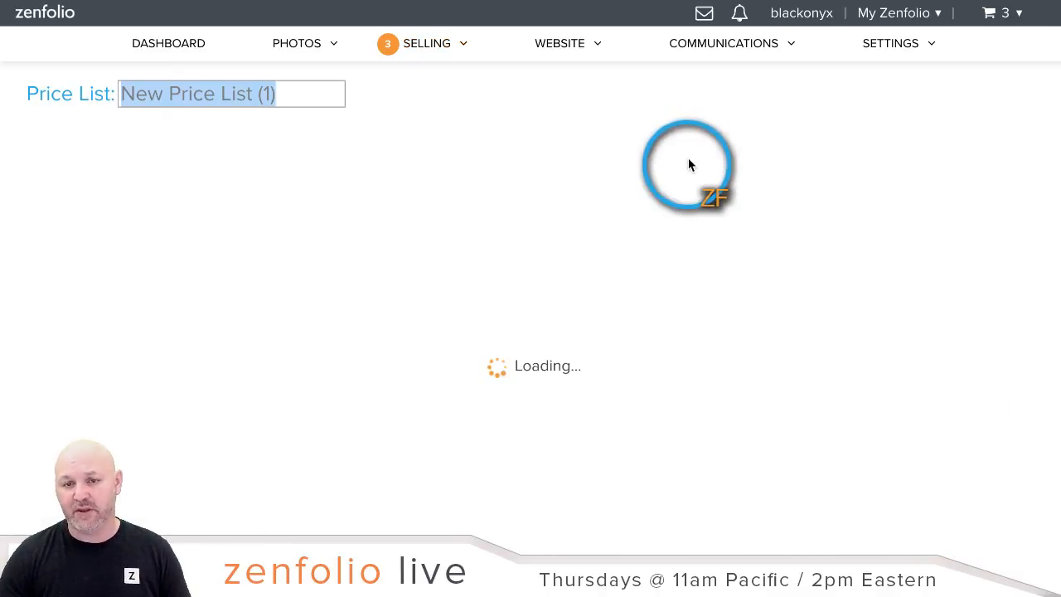
triple_click(294, 90)
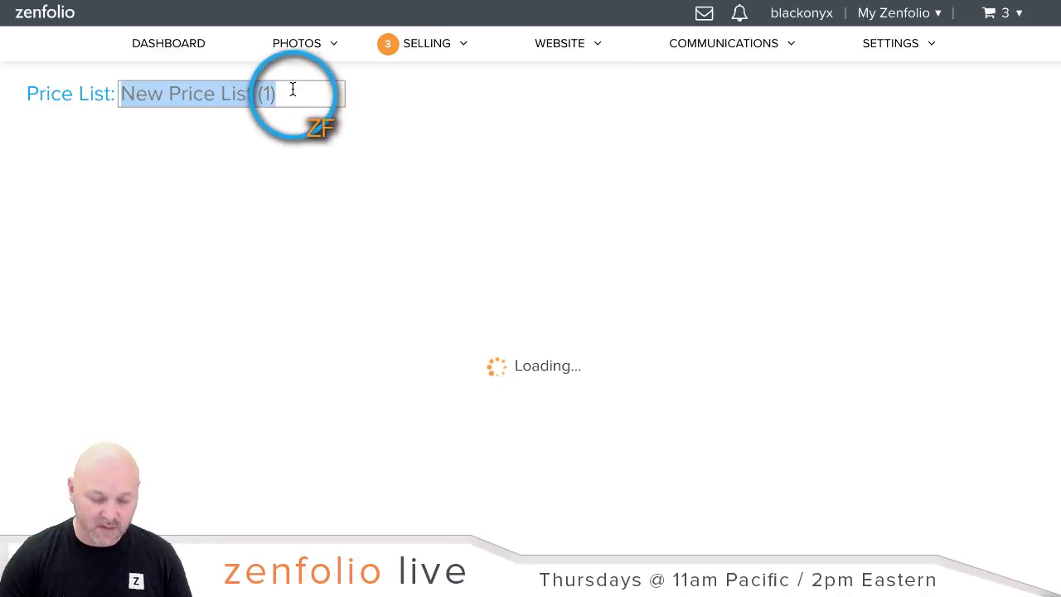
text(Demo)
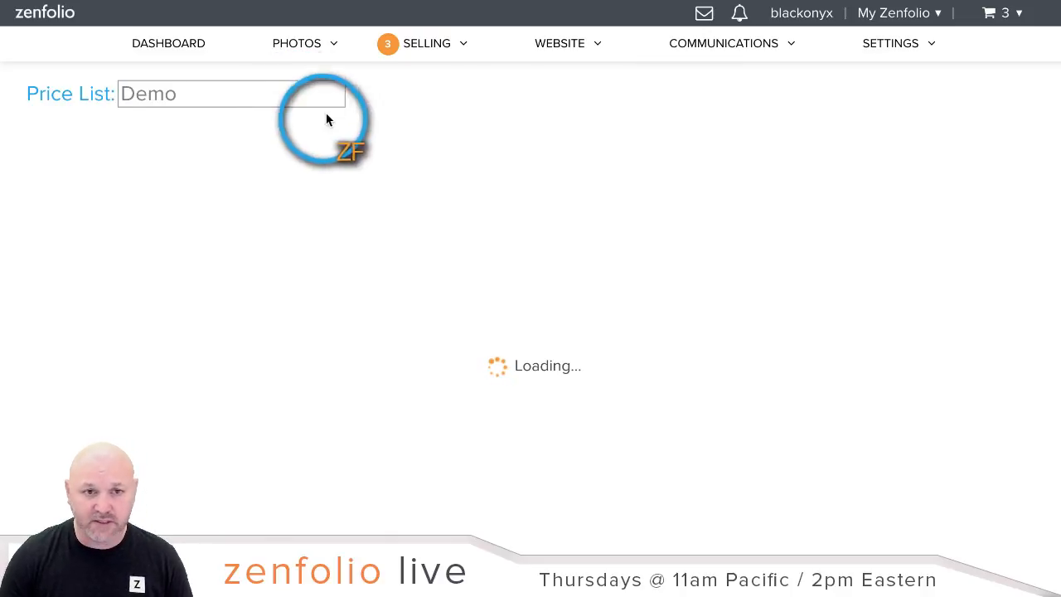
key(Return)
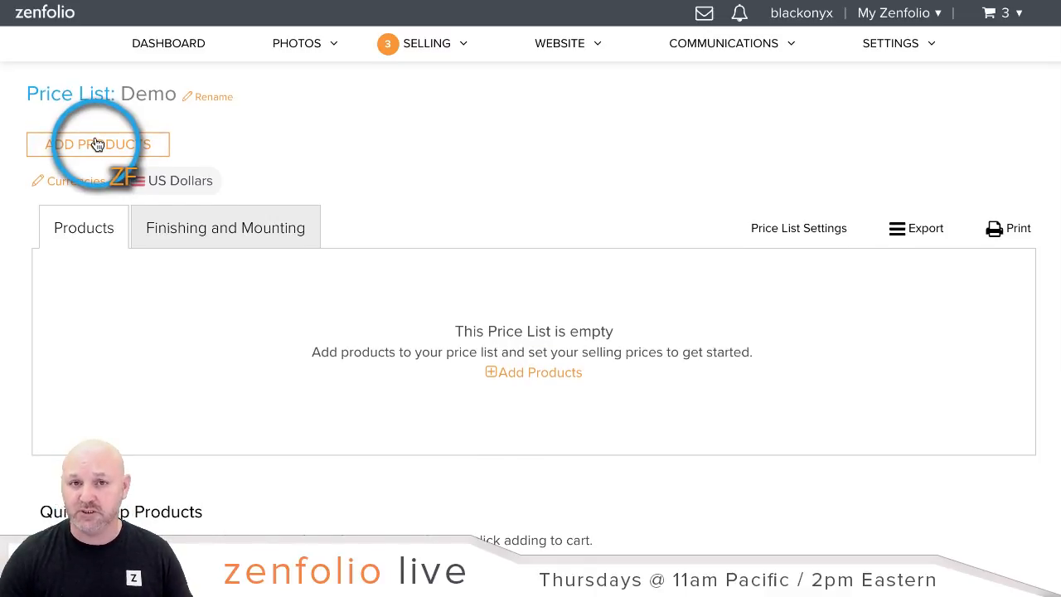
- View the products available to add to the Demo price list, filtered to MpixPro Lab, and close the shop without adding any
click(131, 148)
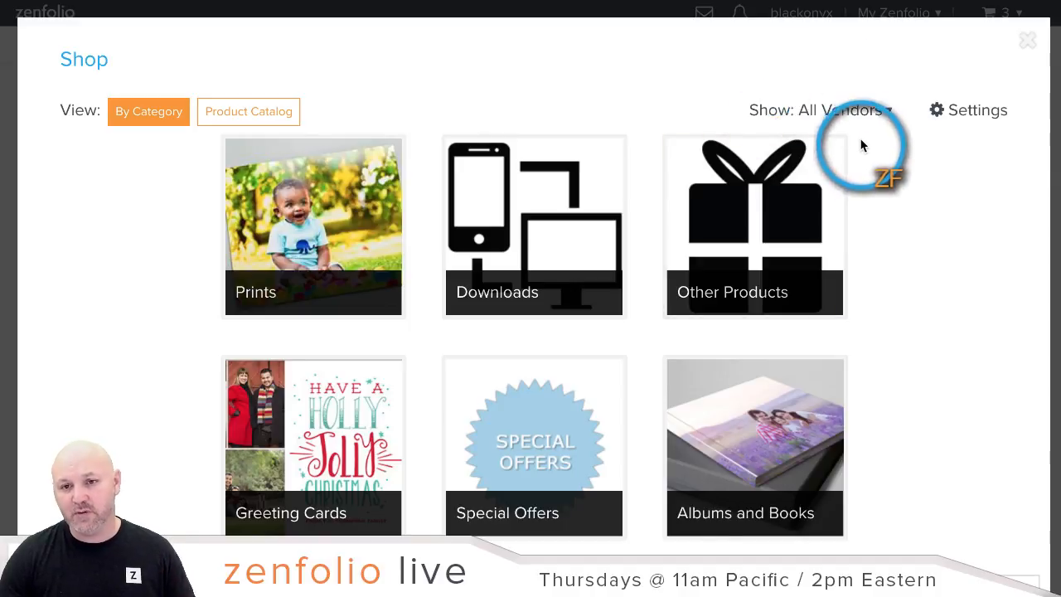
click(848, 111)
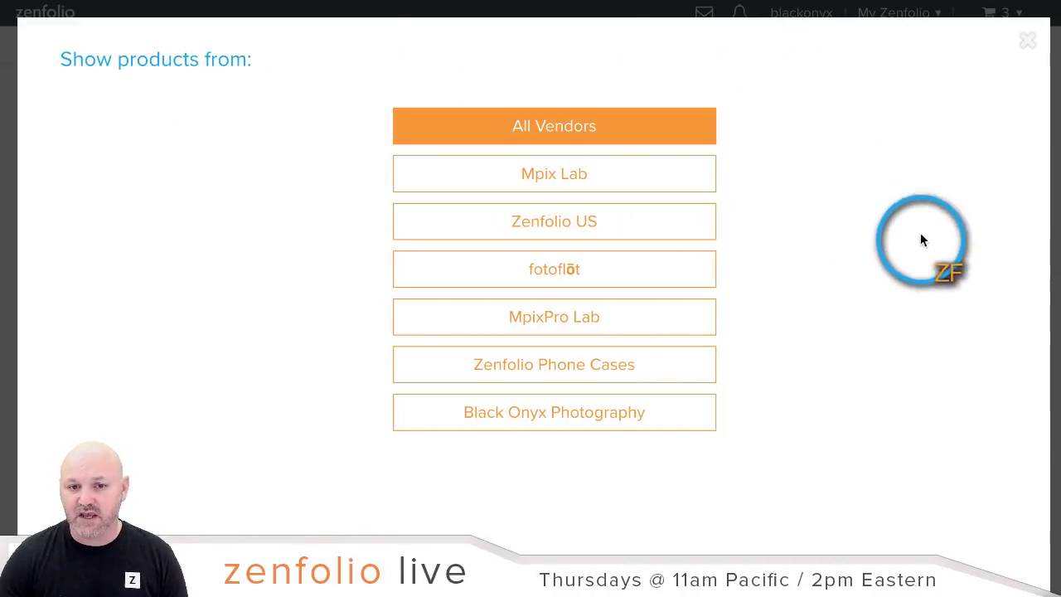
click(621, 320)
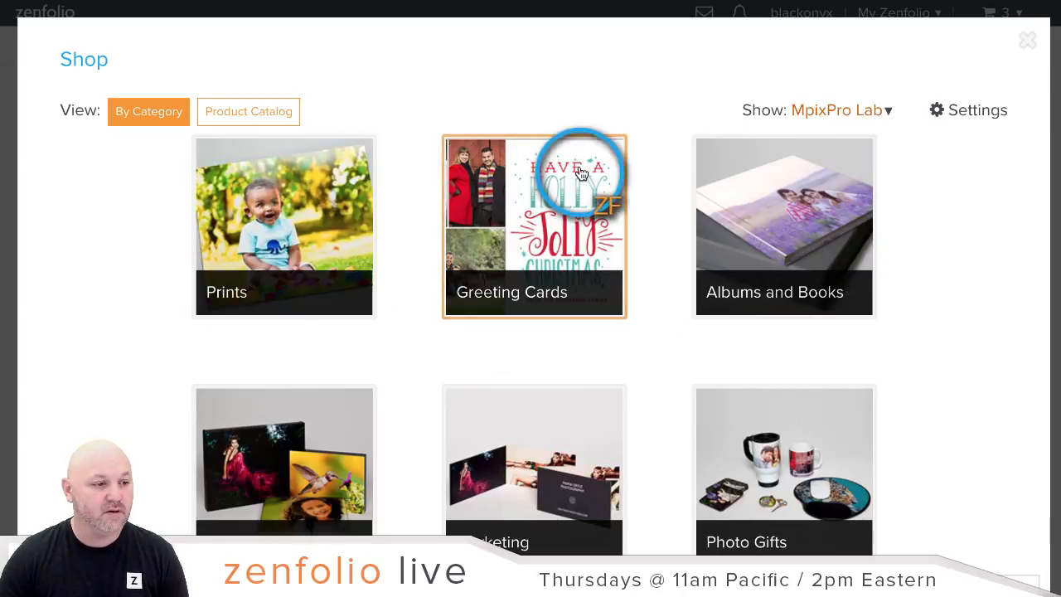
click(1036, 42)
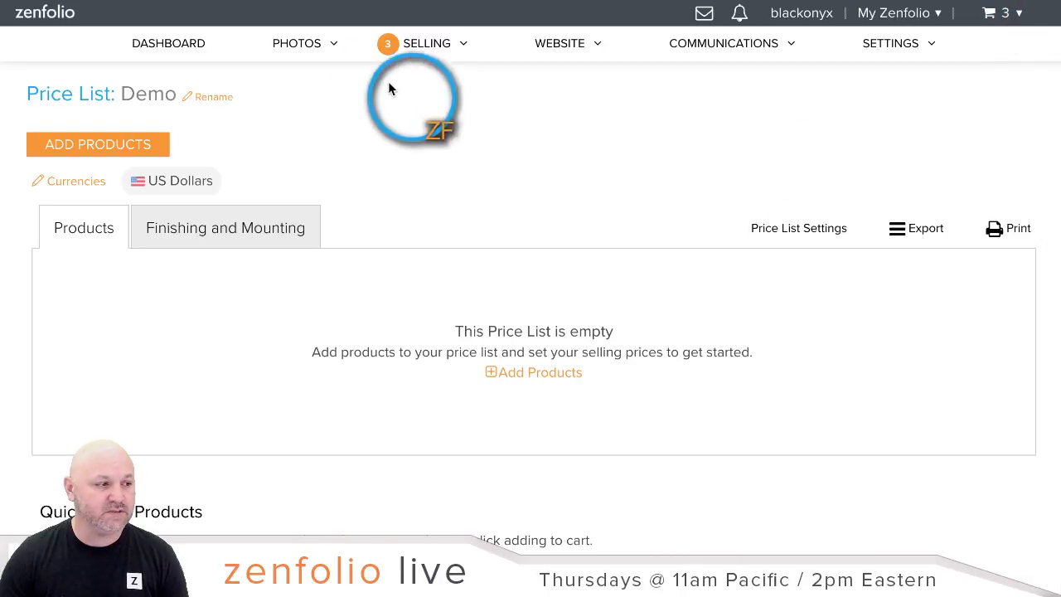
- Open the account's Upload Settings to check the option that automatically copies file names to photo titles
click(203, 50)
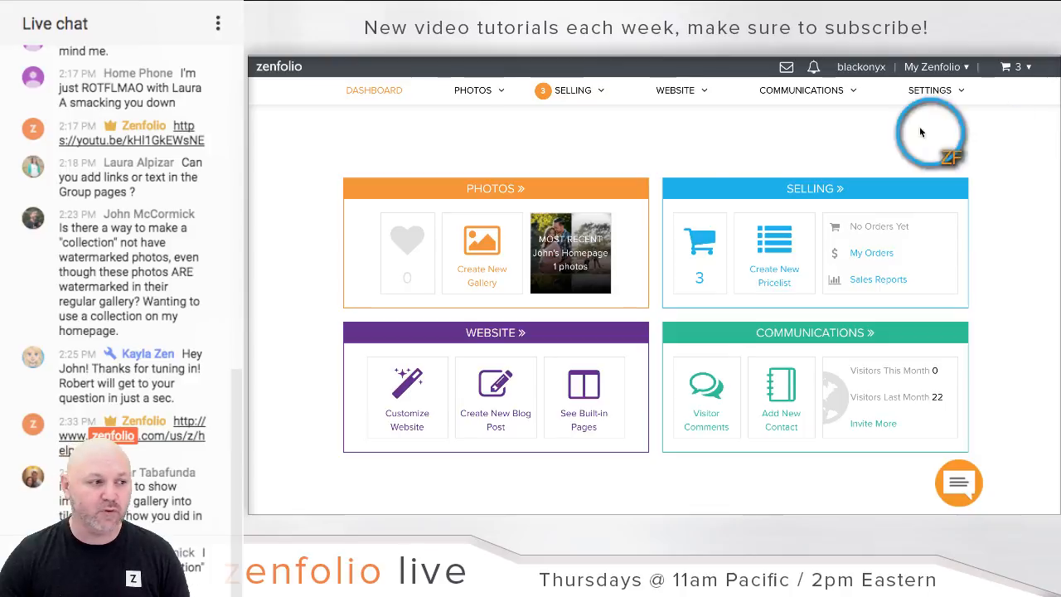
click(495, 190)
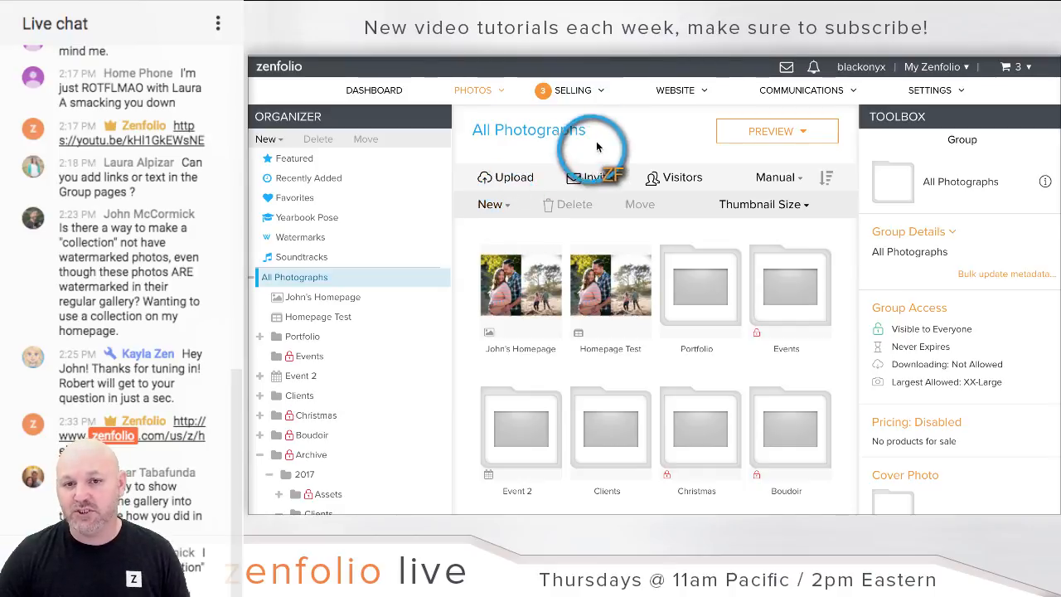
click(928, 91)
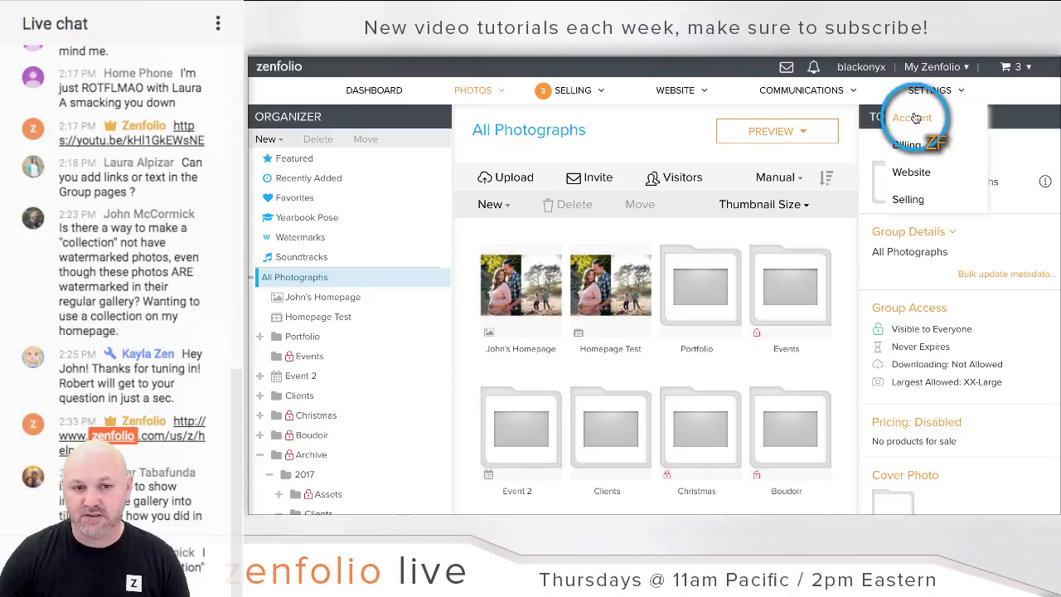
click(915, 118)
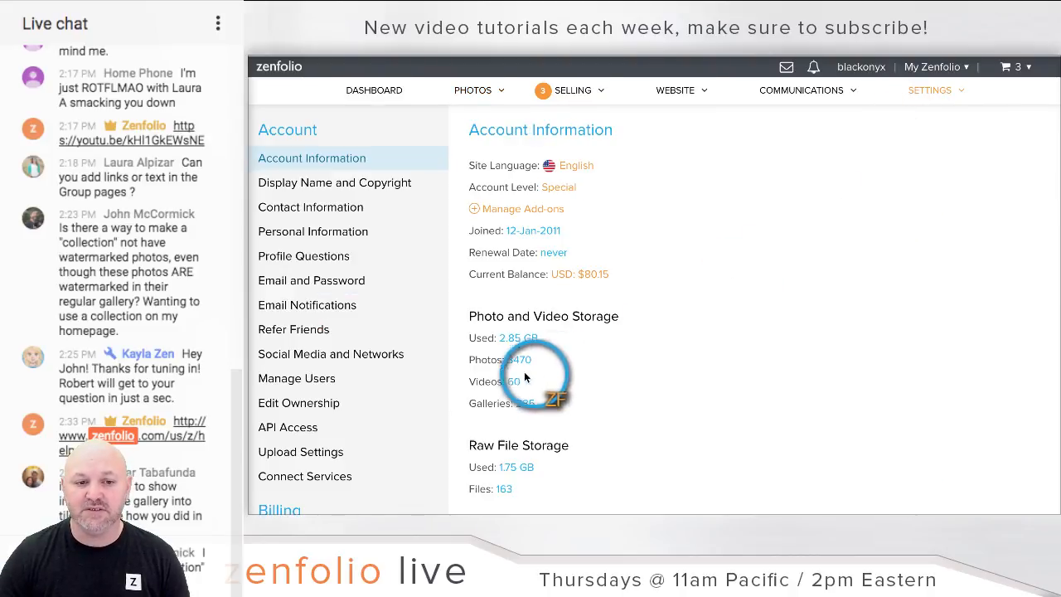
click(304, 455)
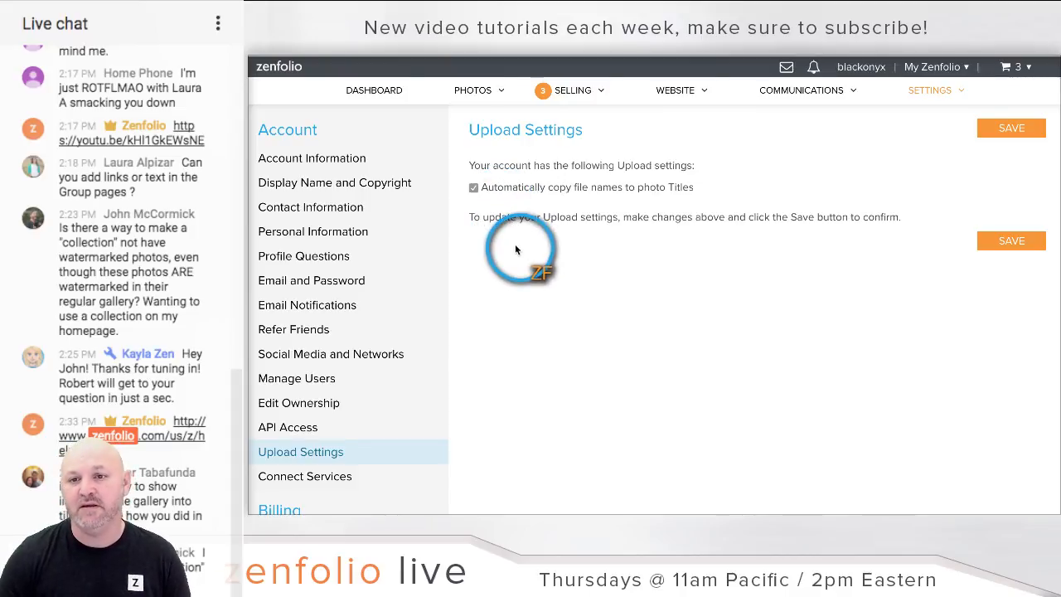
- Browse the galleries in the Portfolio group for photos without titles, and open the Peru gallery under Other
mouse_move(474, 98)
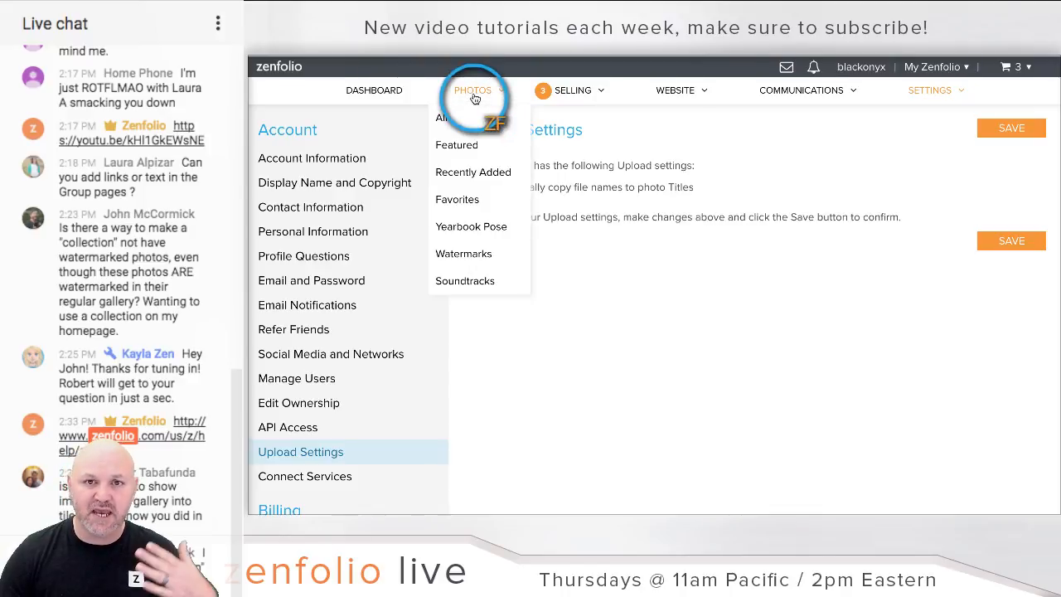
click(474, 98)
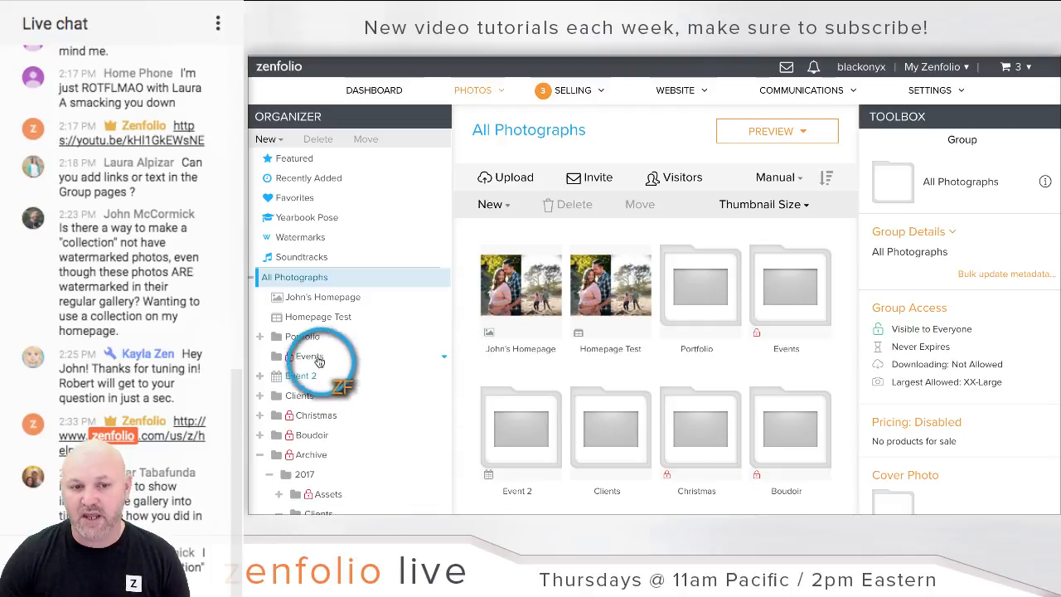
click(259, 339)
click(375, 364)
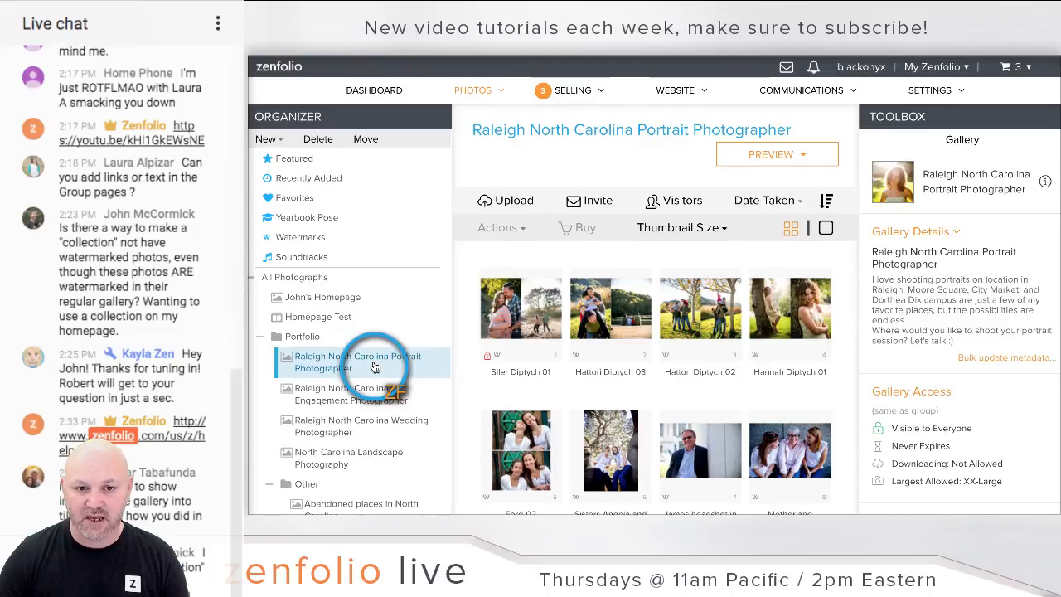
scroll(375, 367, down, 1)
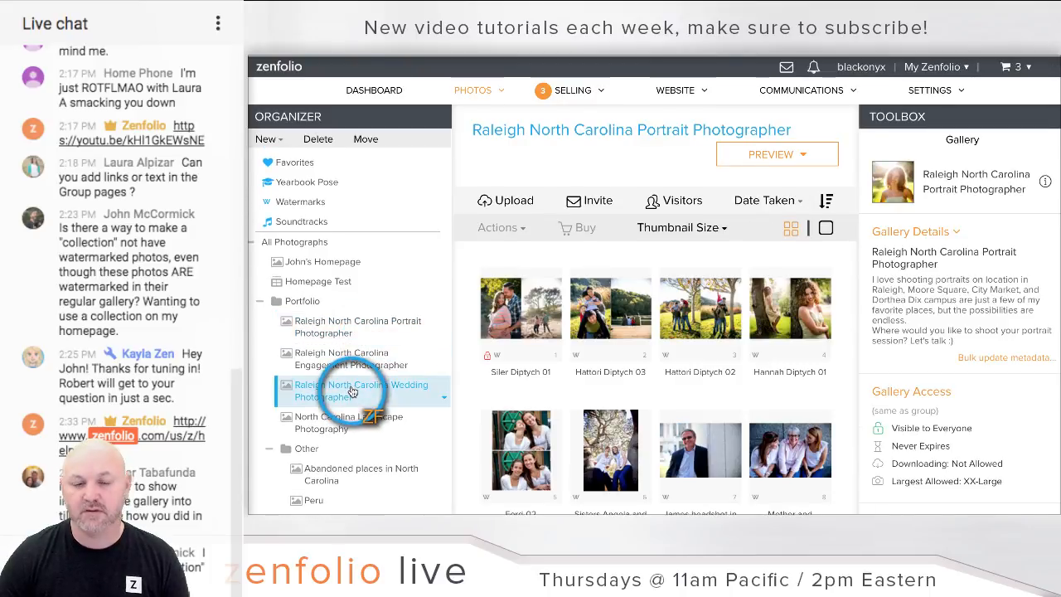
click(351, 389)
scroll(352, 393, down, 2)
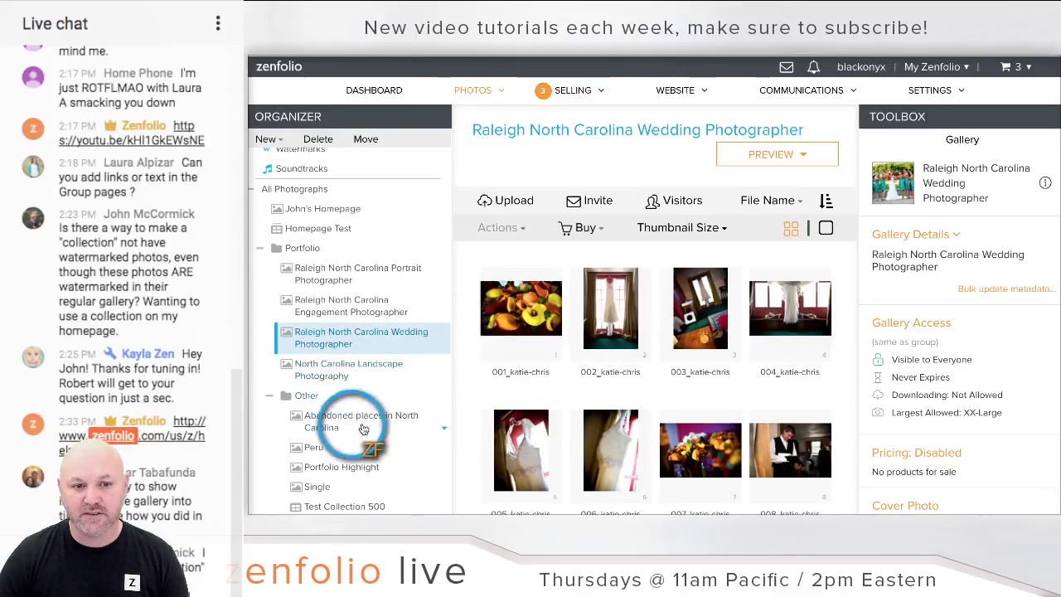
scroll(398, 440, down, 2)
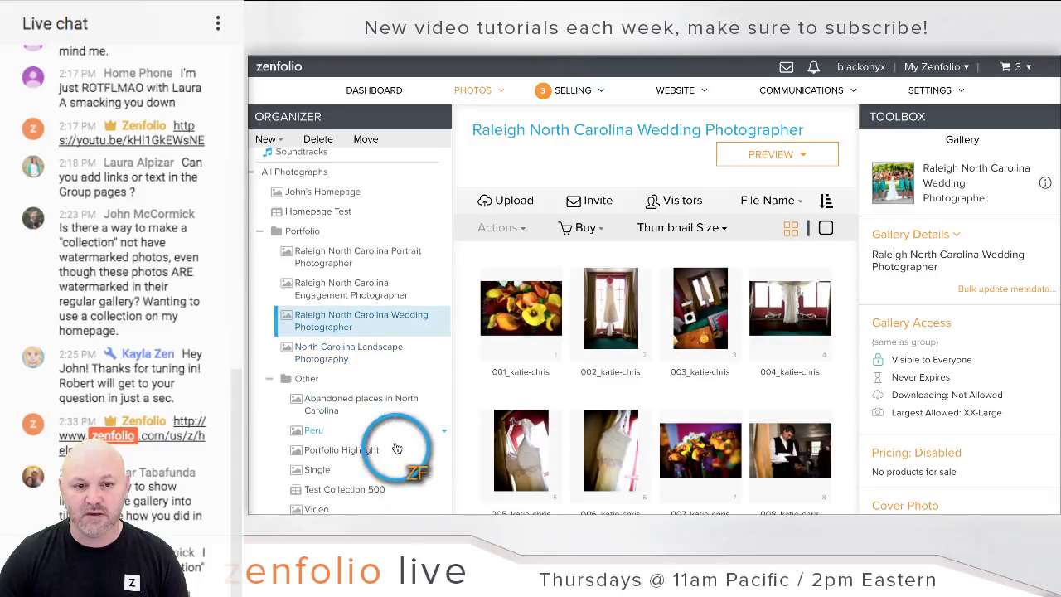
click(360, 378)
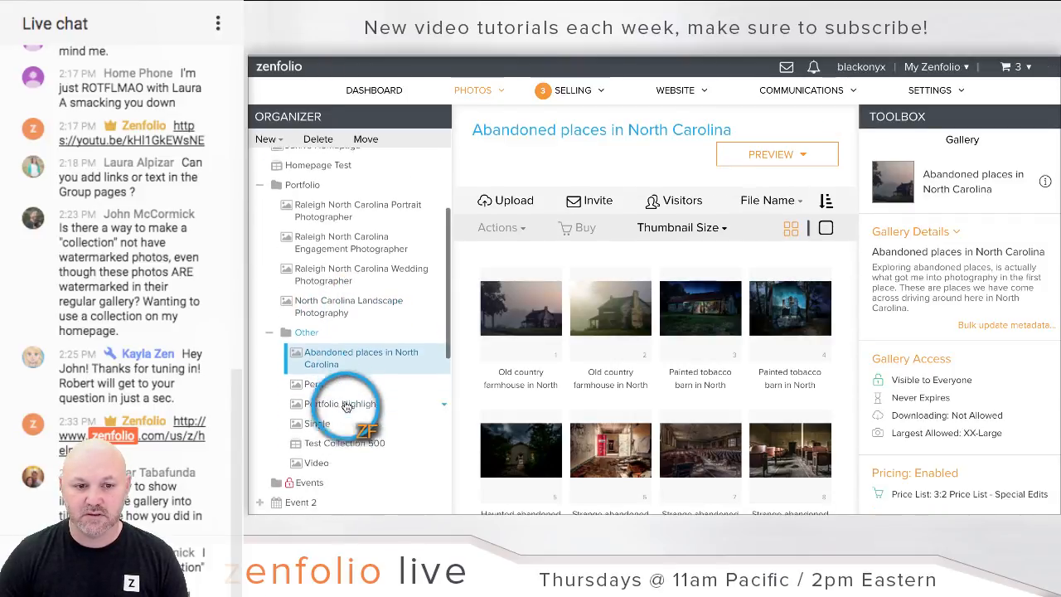
click(346, 404)
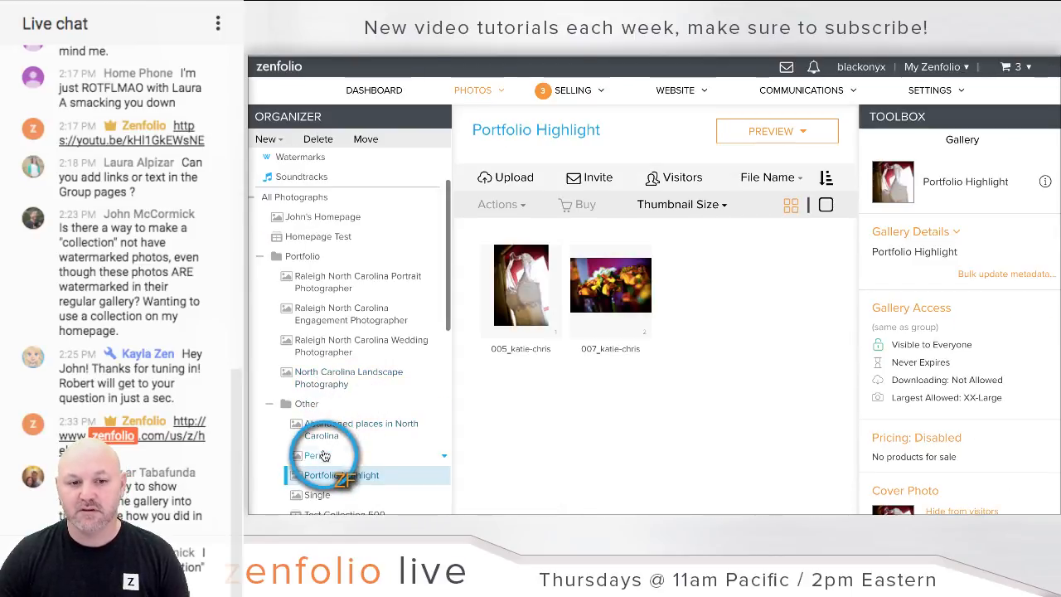
click(323, 456)
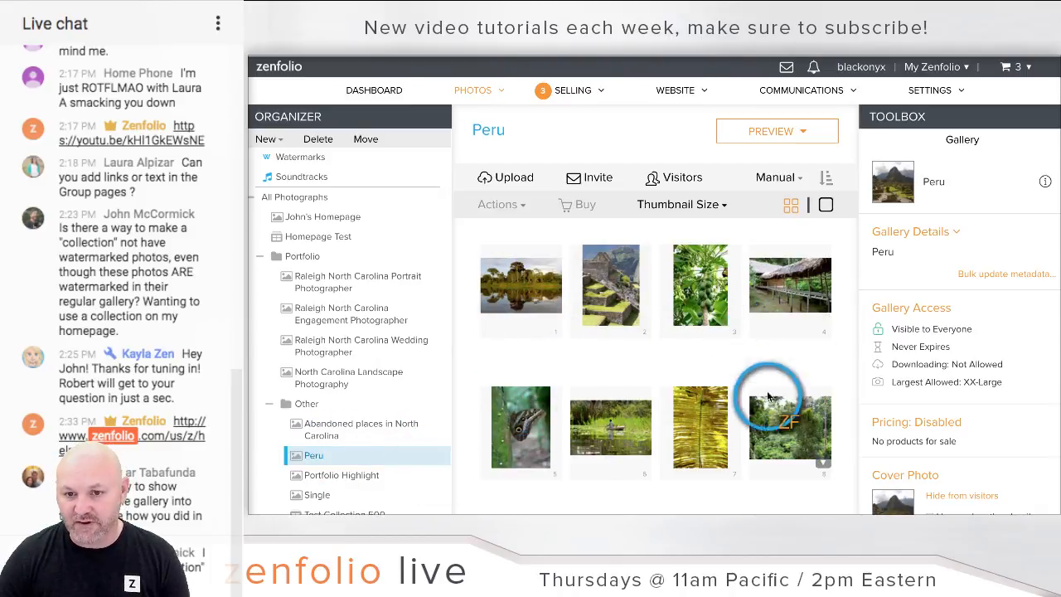
- Set the titles of all photos in the Peru gallery to copy from file name, save the photo details, and clear the selection
scroll(588, 372, down, 1)
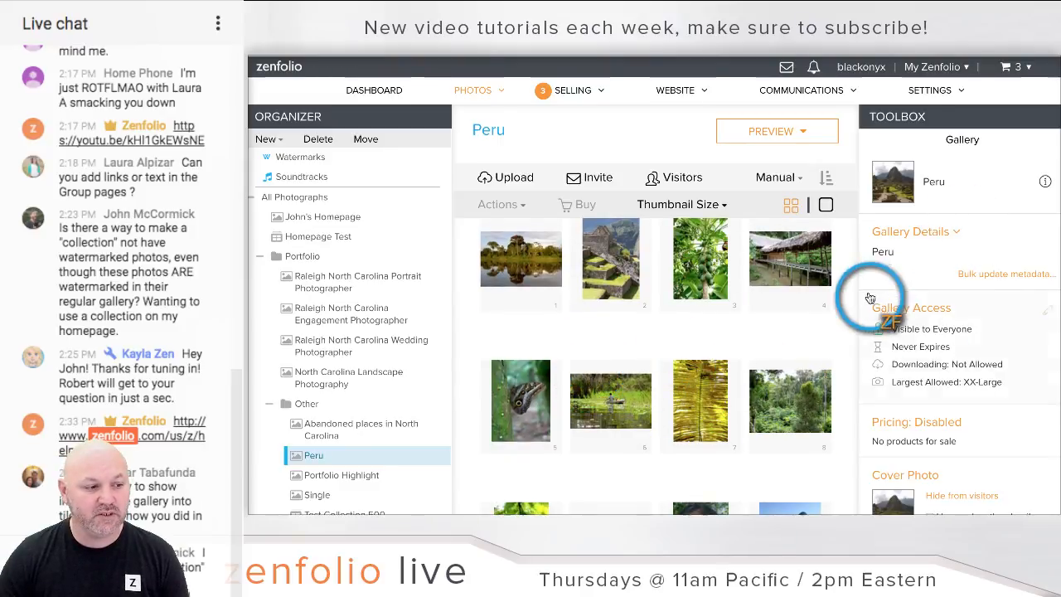
scroll(870, 298, down, 4)
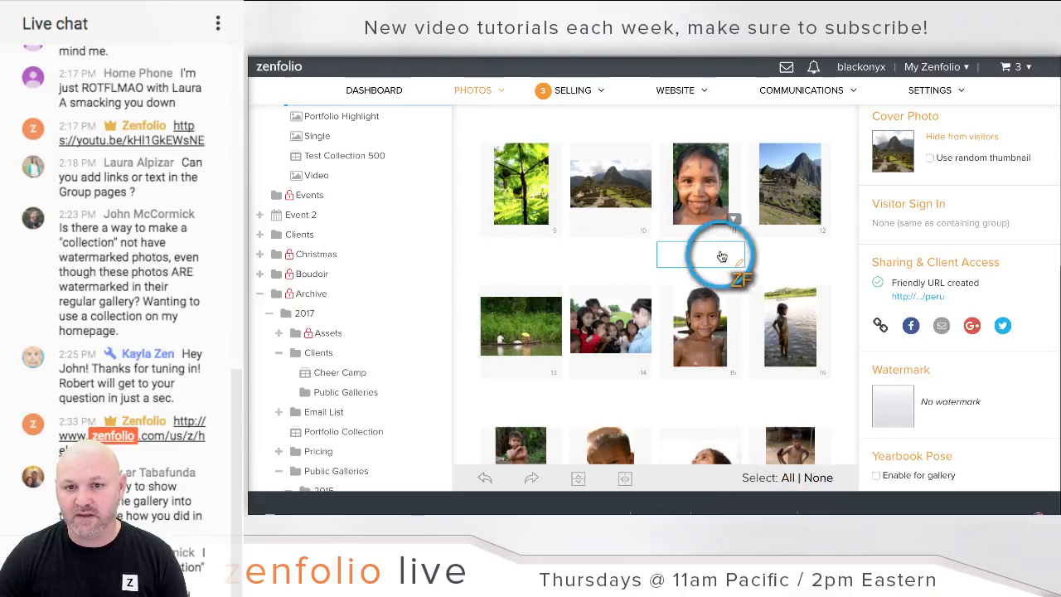
click(788, 478)
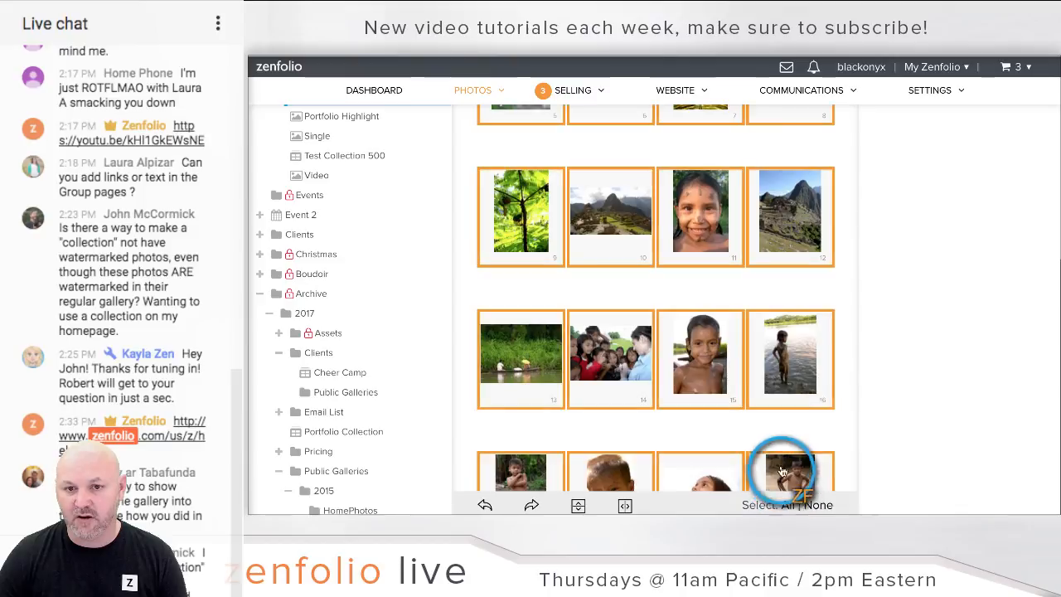
scroll(853, 343, up, 5)
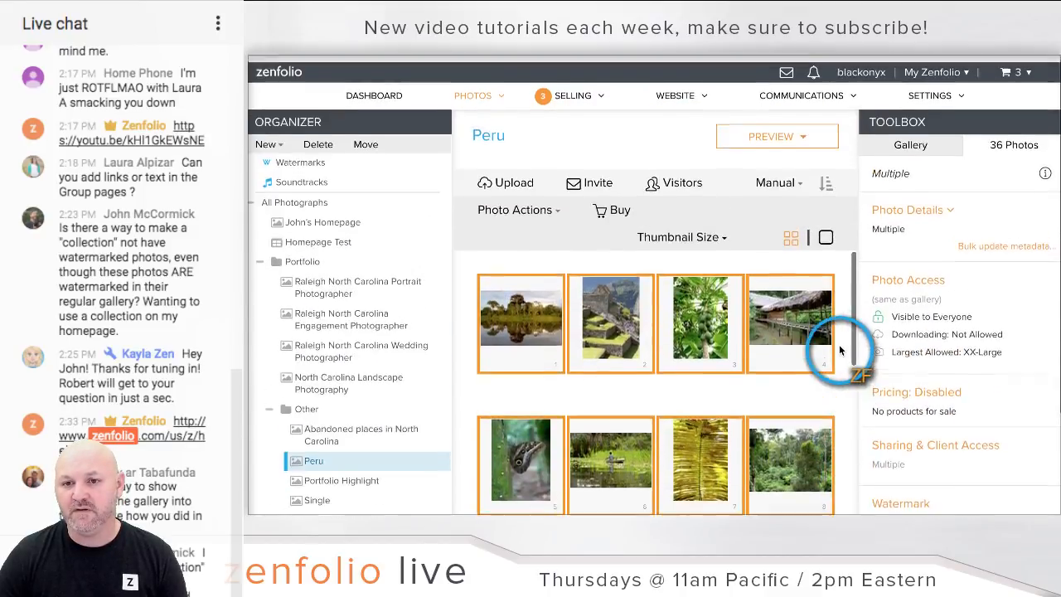
click(892, 214)
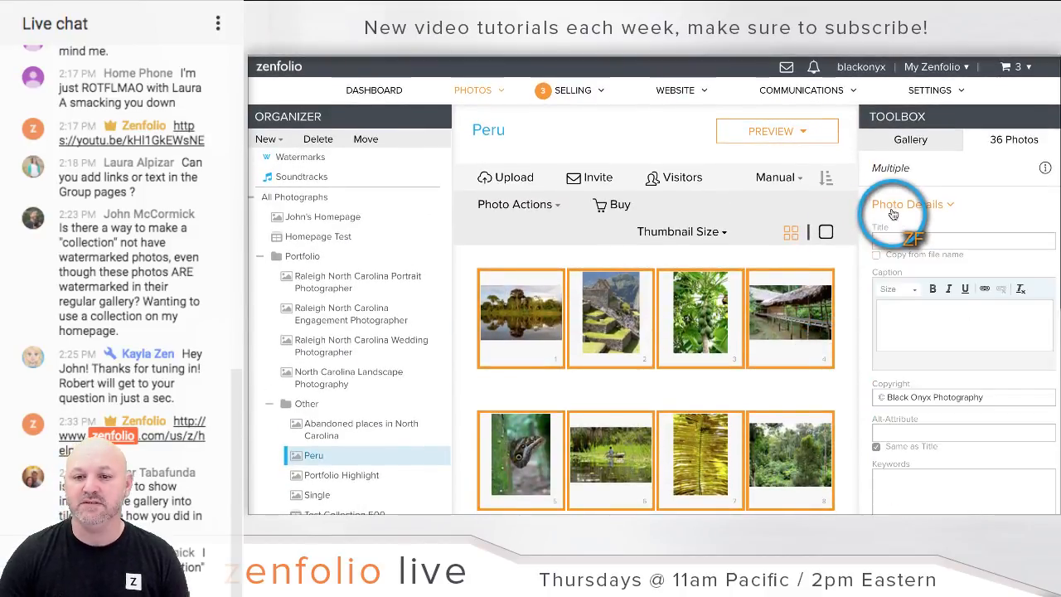
click(876, 254)
scroll(1021, 305, down, 2)
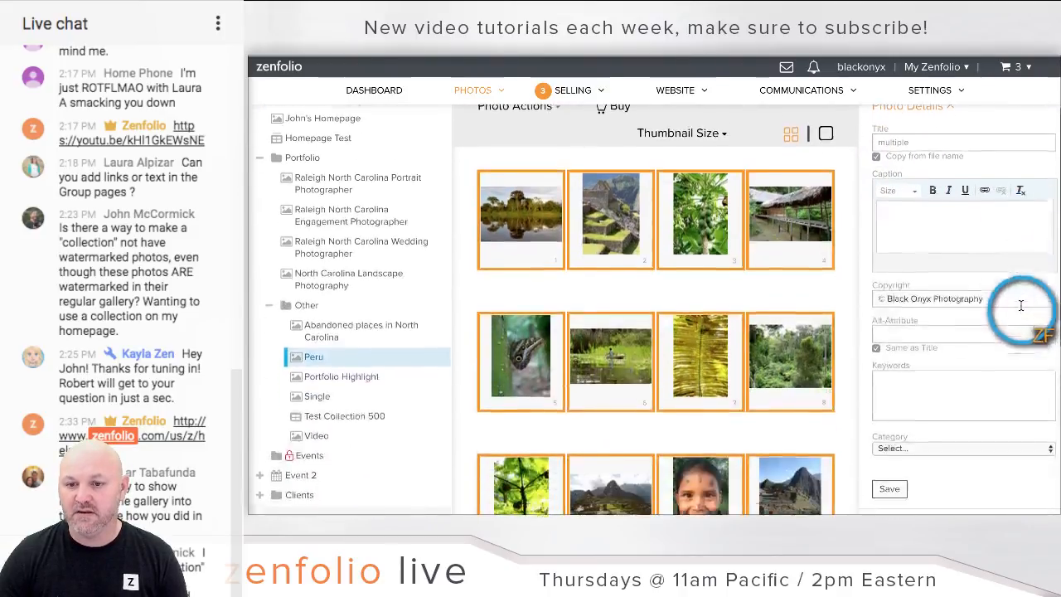
scroll(1021, 305, down, 1)
click(895, 421)
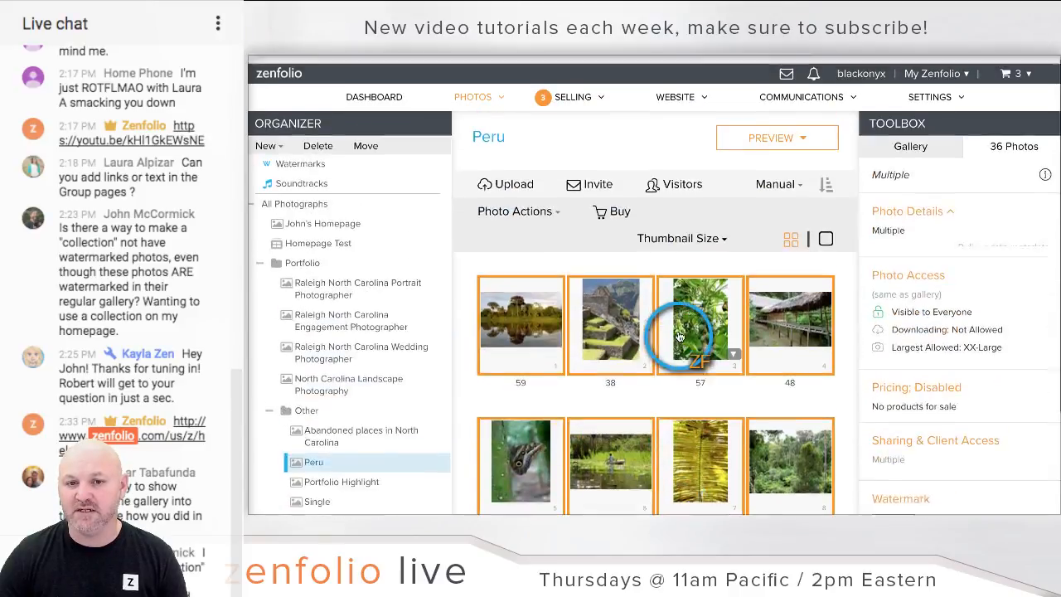
click(542, 265)
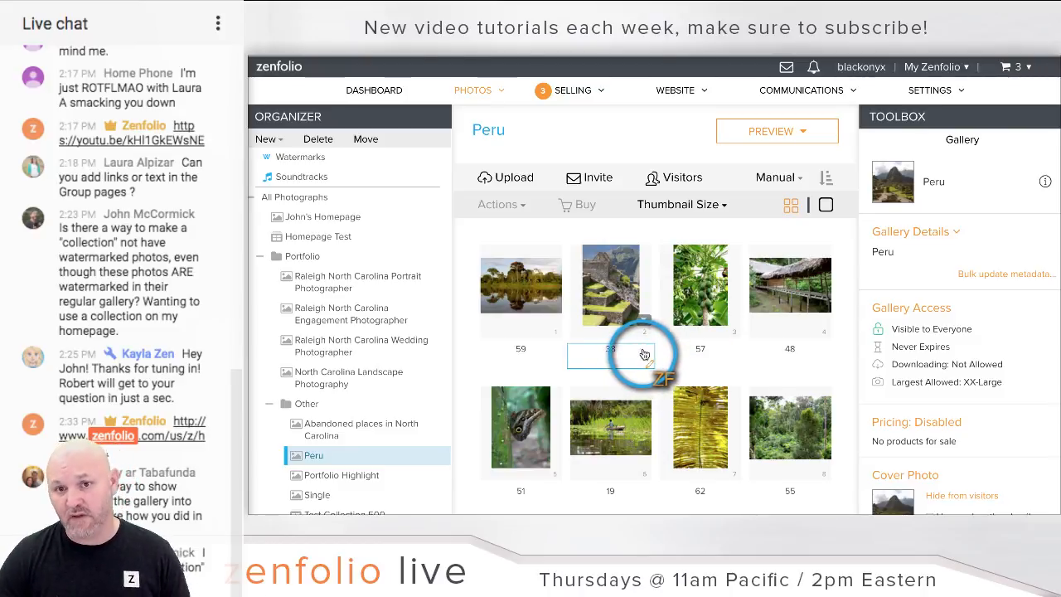
mouse_move(722, 132)
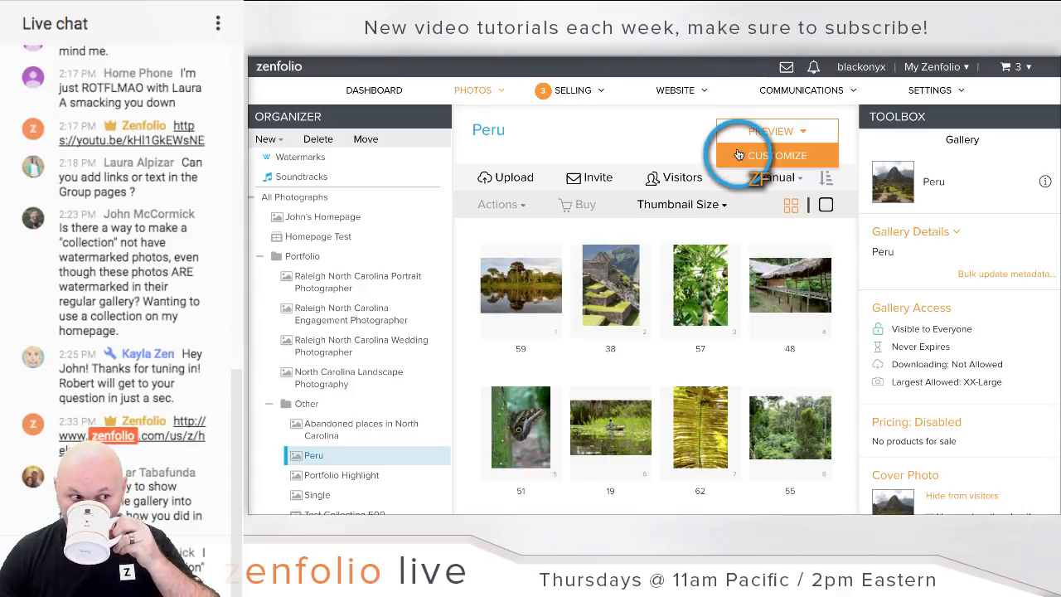
- Open the Peru gallery page for customization and stop it from using the default settings for layout, theme, and options
click(739, 155)
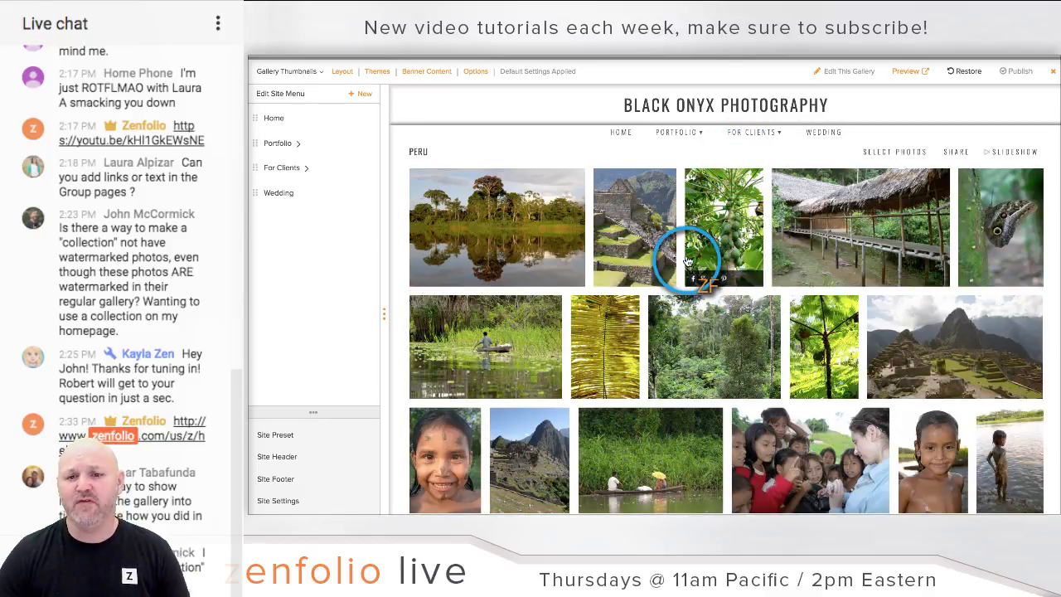
mouse_move(695, 259)
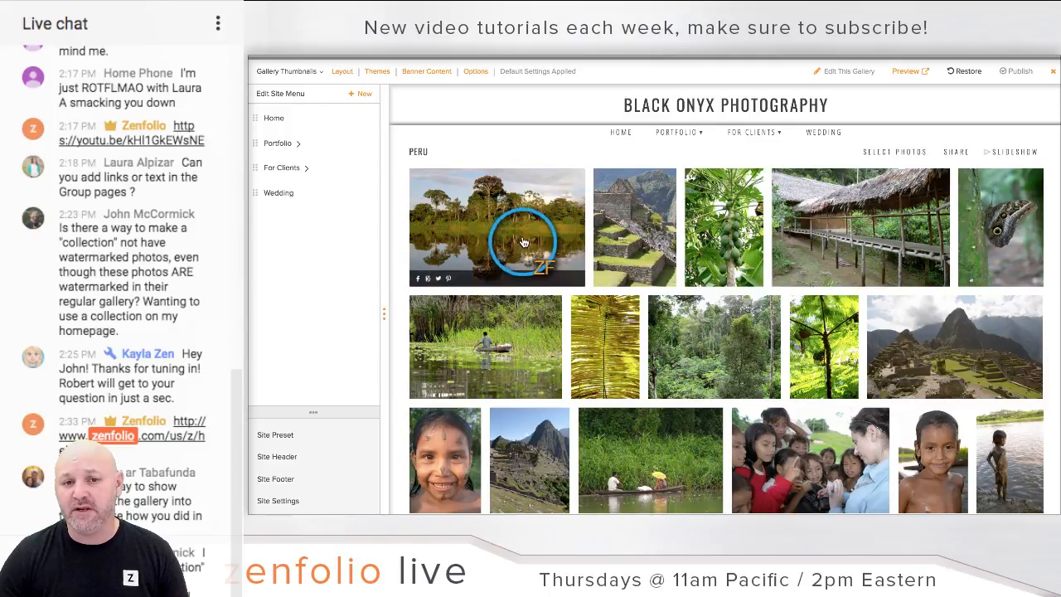
click(477, 73)
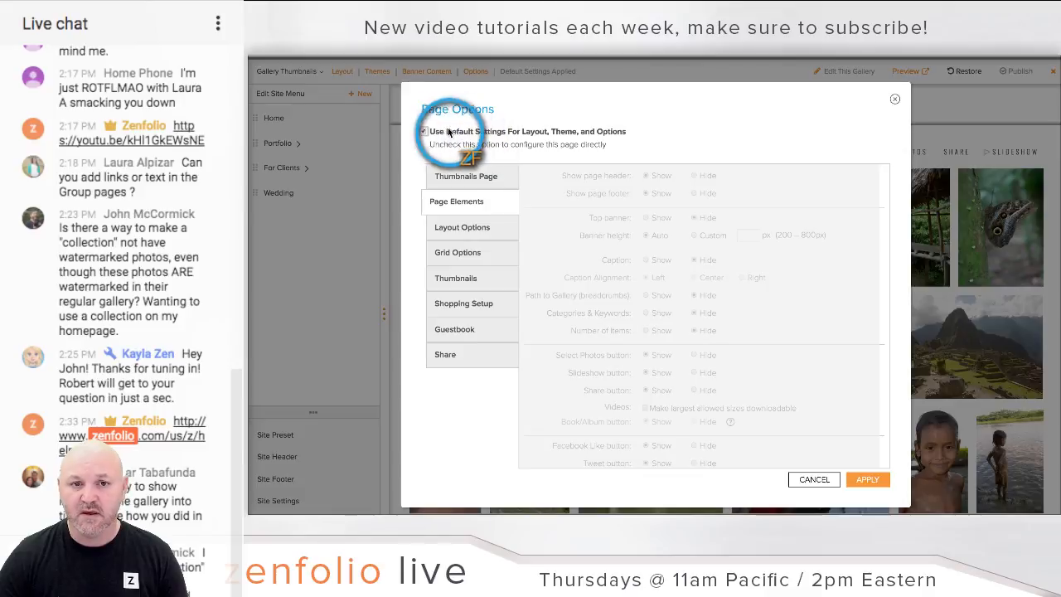
click(425, 132)
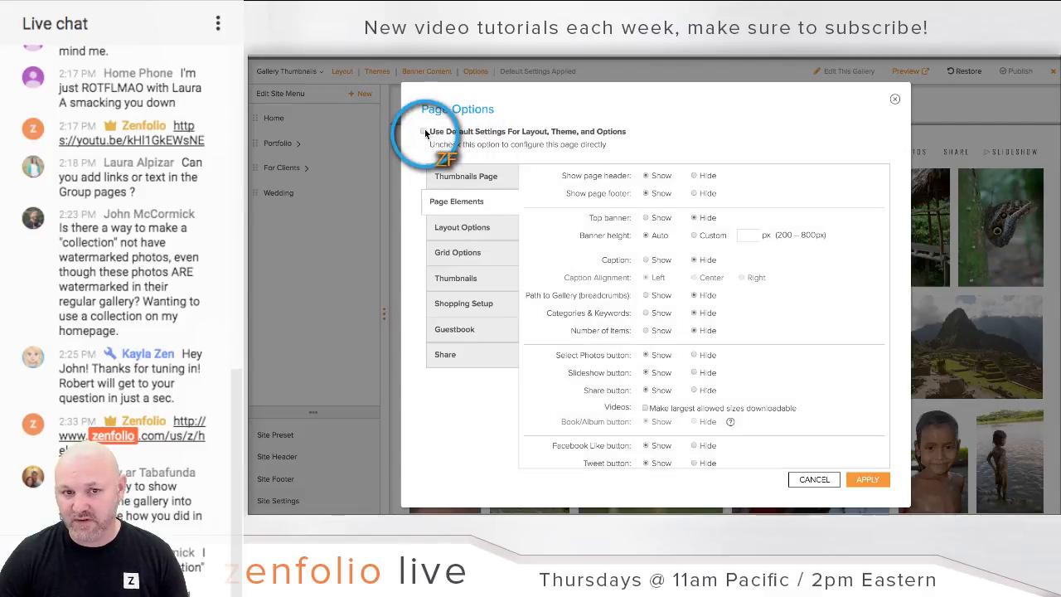
- Set the thumbnails' text and button placement to Overlay, show the titles with center alignment, and apply the page options
click(466, 279)
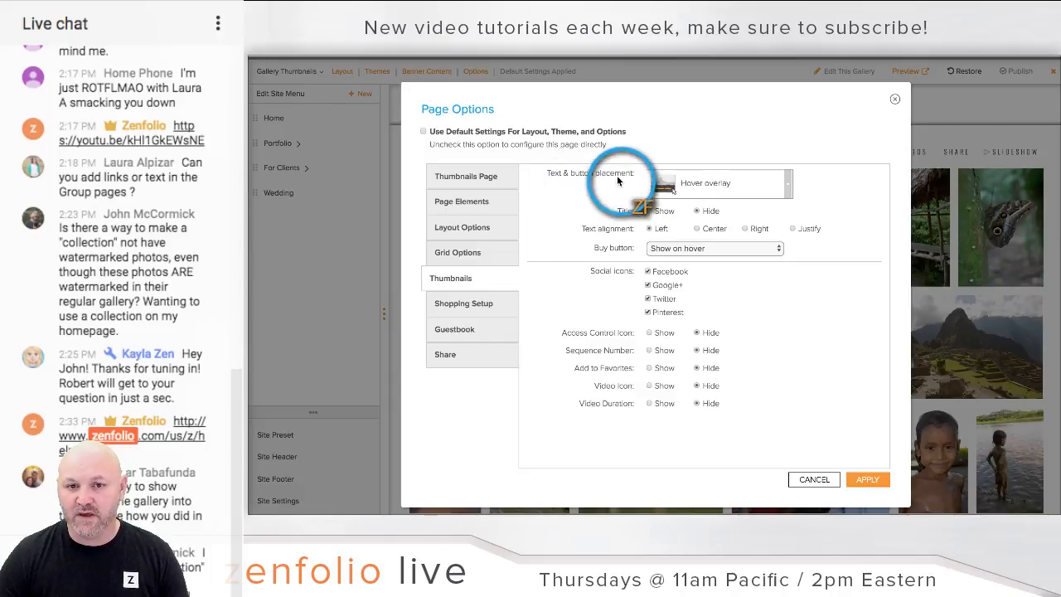
click(793, 191)
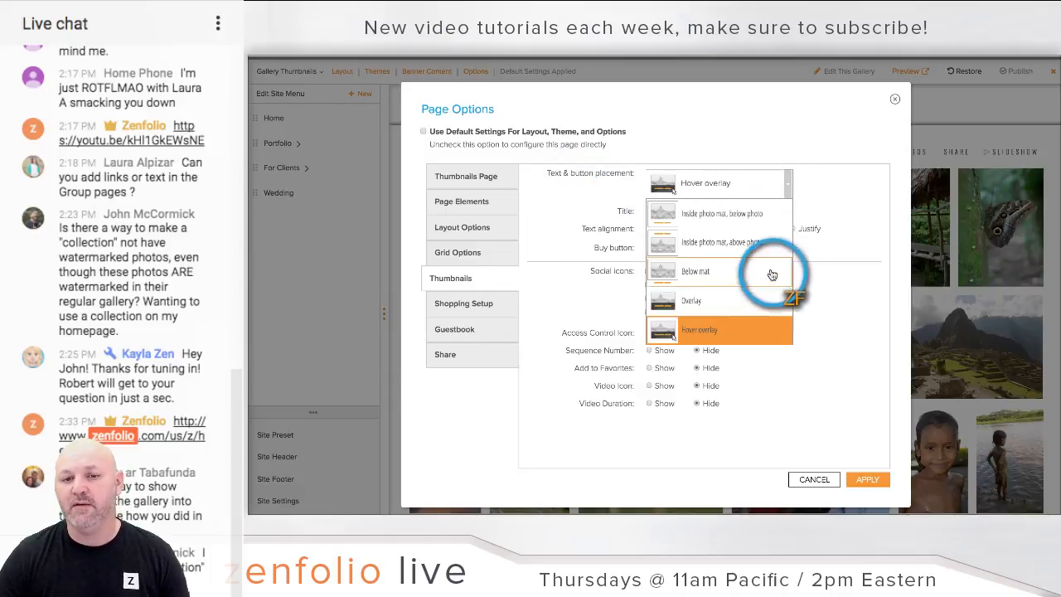
click(726, 300)
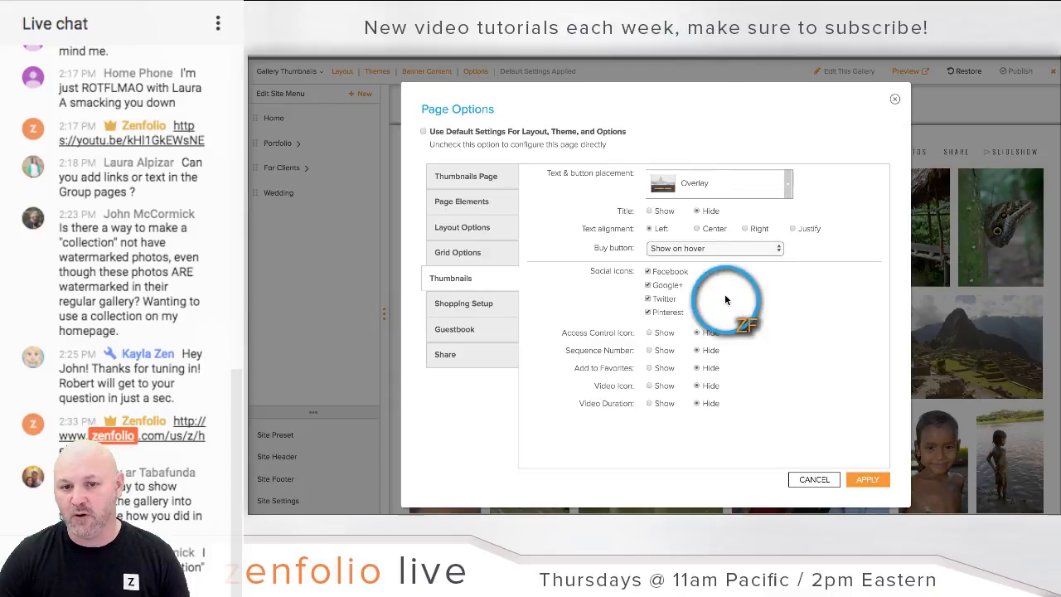
click(699, 230)
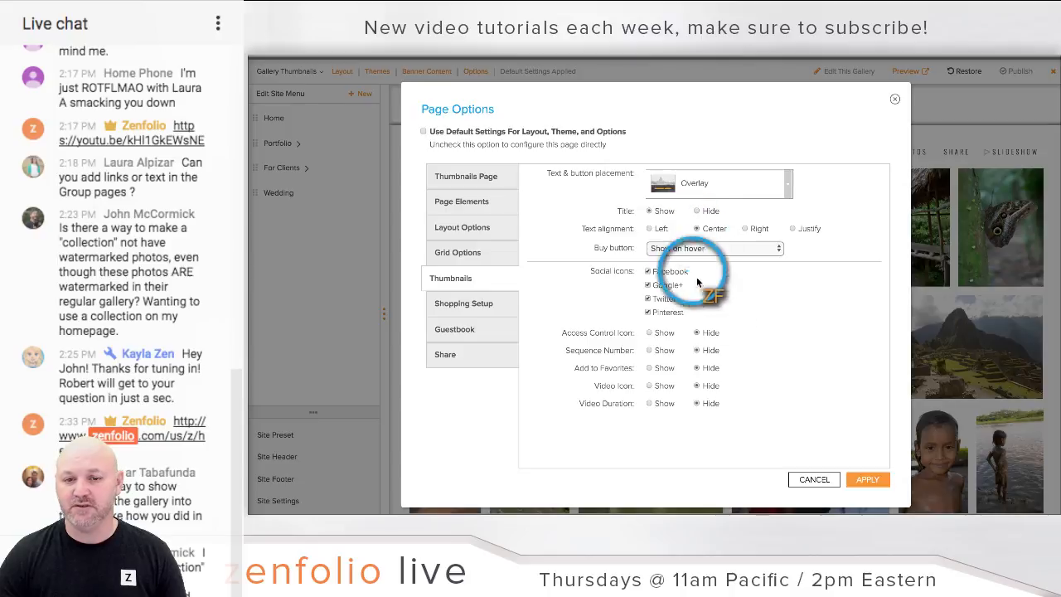
click(867, 479)
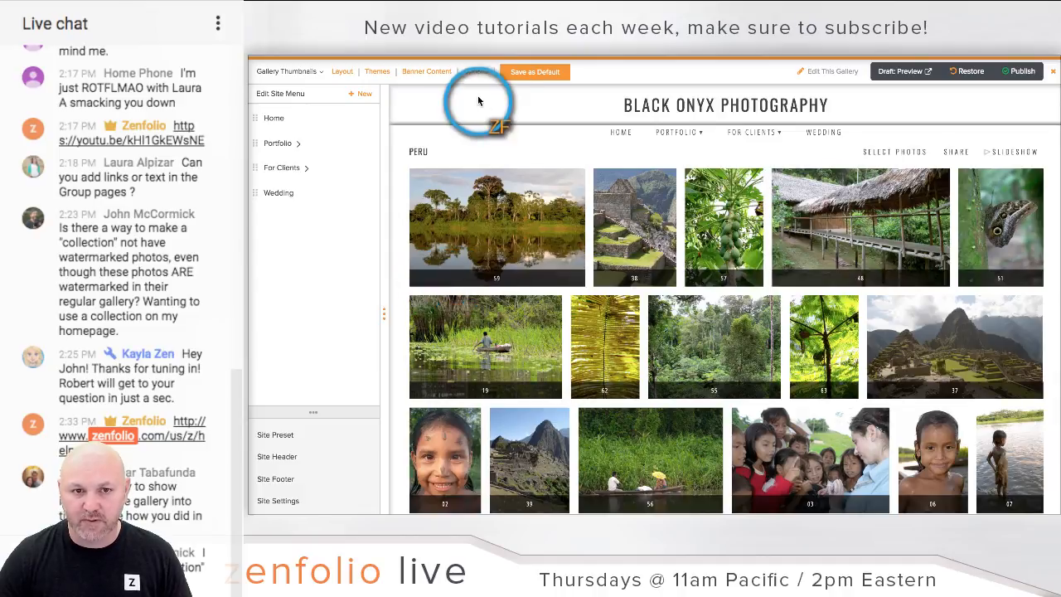
- Remove the Facebook, Google+, Twitter, and Pinterest social icons from the gallery thumbnails and apply the page options
click(479, 74)
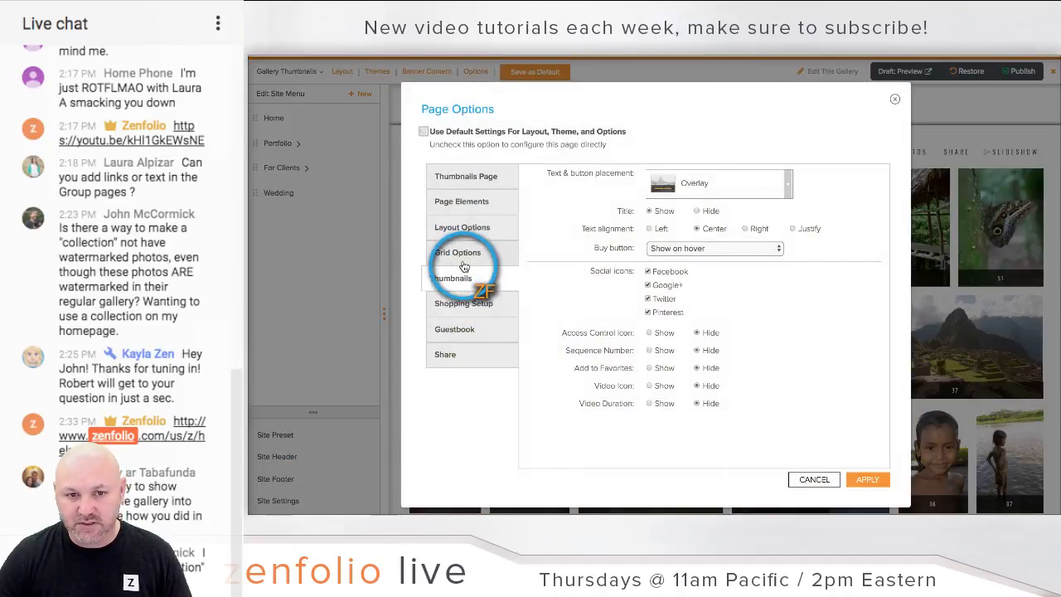
click(648, 311)
click(649, 299)
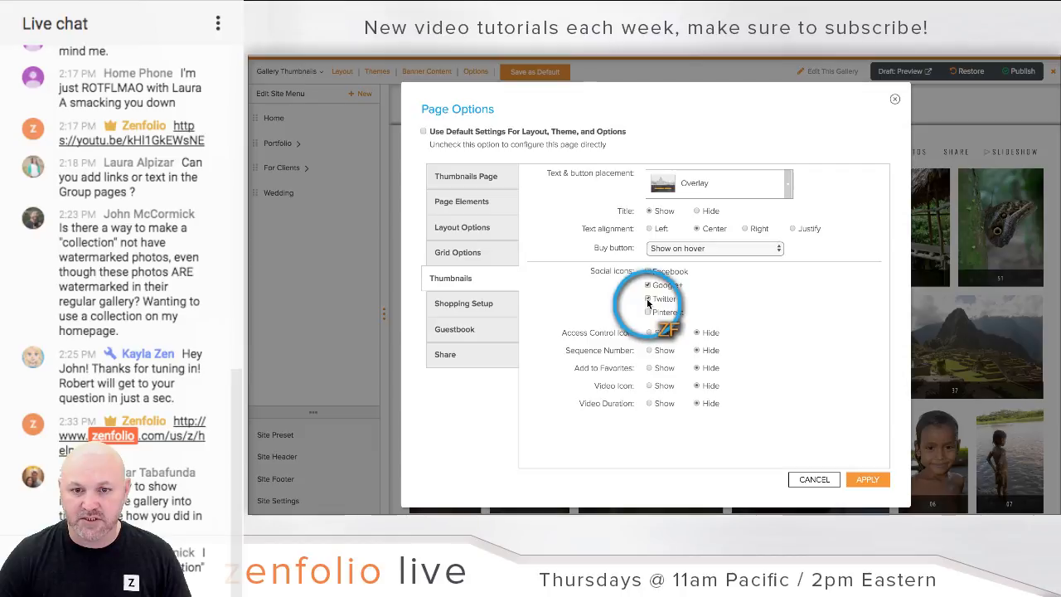
click(648, 284)
click(648, 271)
click(866, 479)
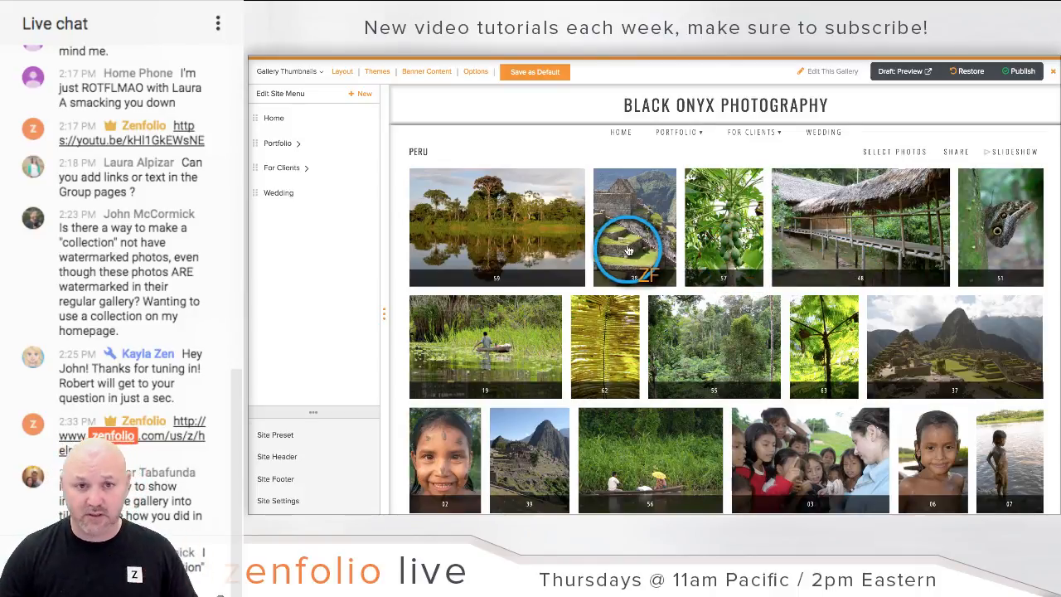
- Save the Peru page's layout, theme, and options as the default for gallery pages, and publish the website changes
click(539, 72)
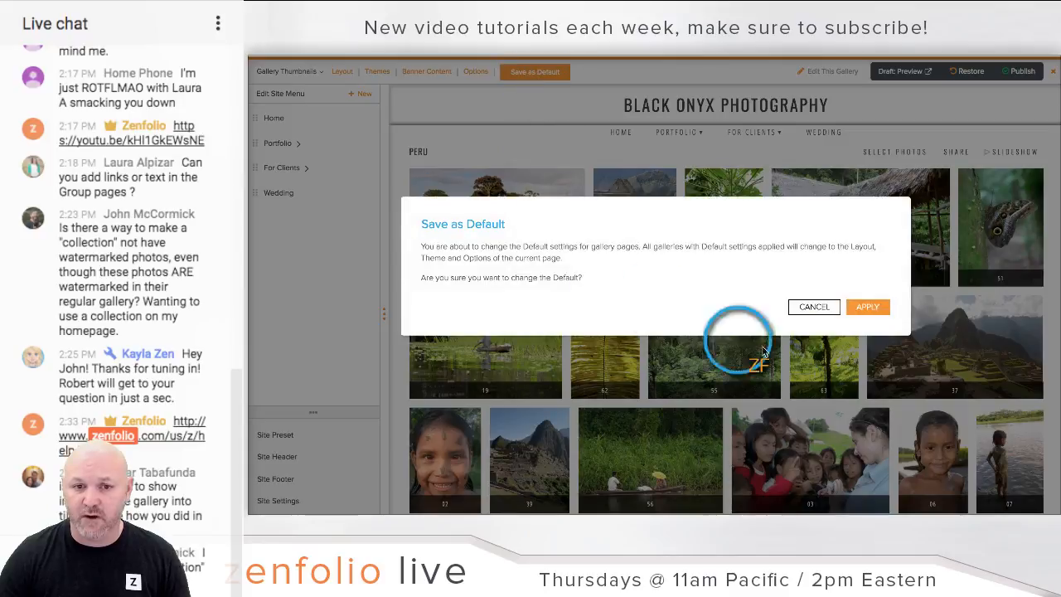
click(863, 307)
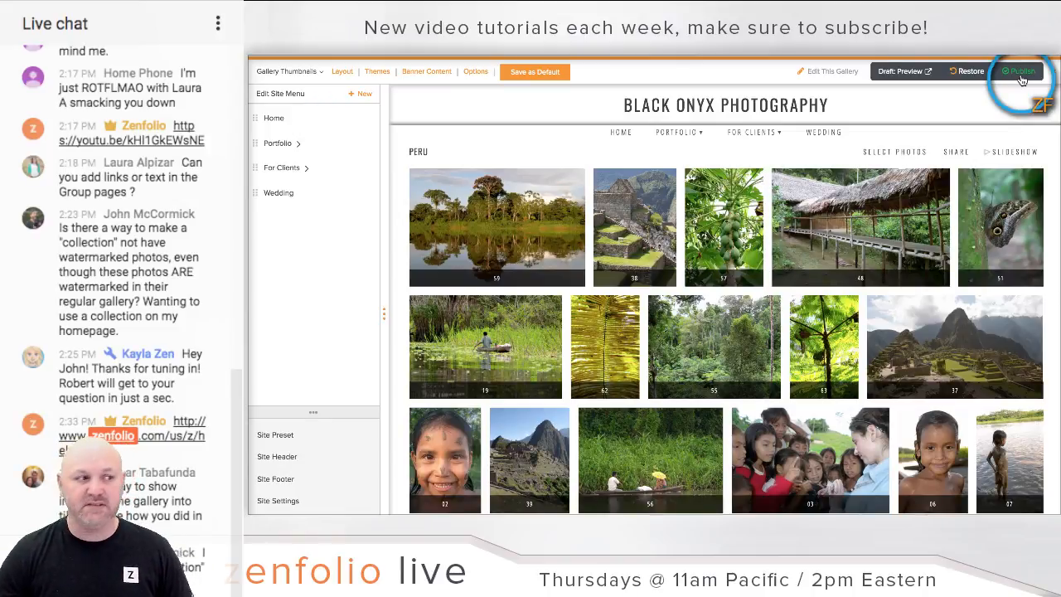
click(1021, 77)
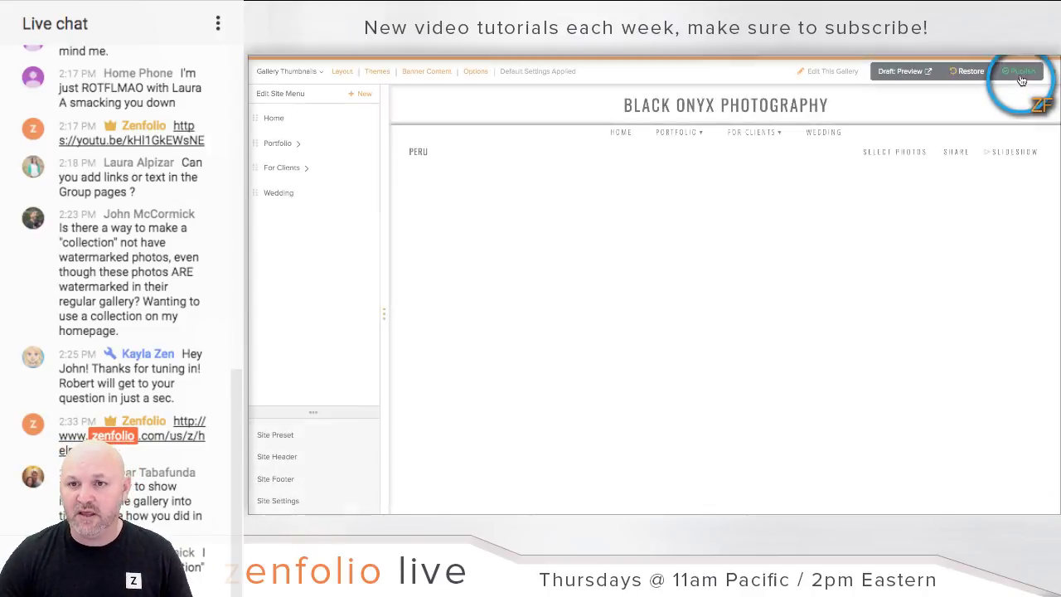
click(1022, 77)
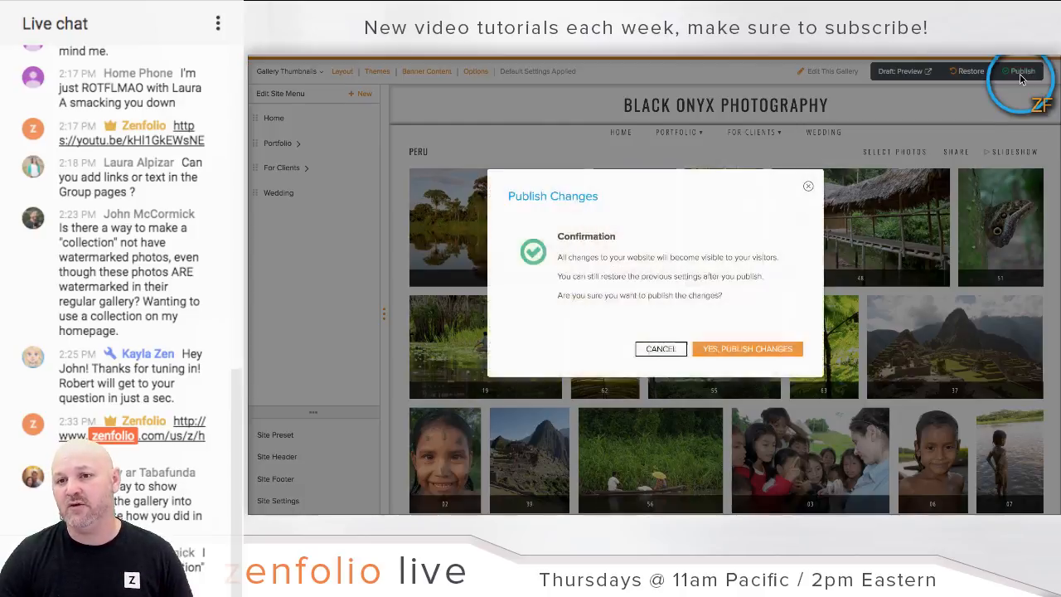
click(739, 351)
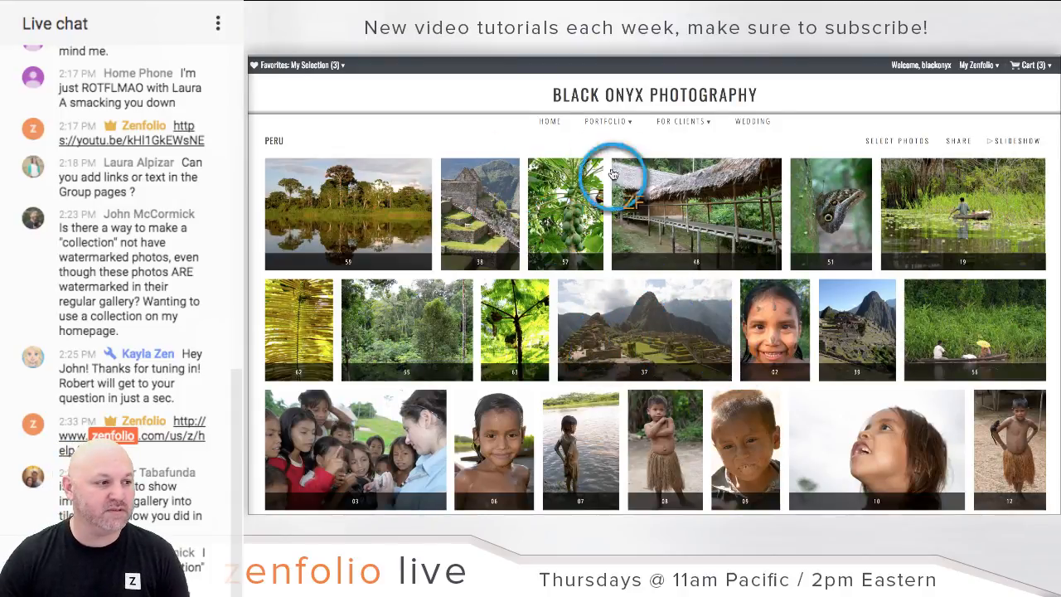
- Return to the photo organizer and open the Portfolio group to review the galleries it contains
click(909, 68)
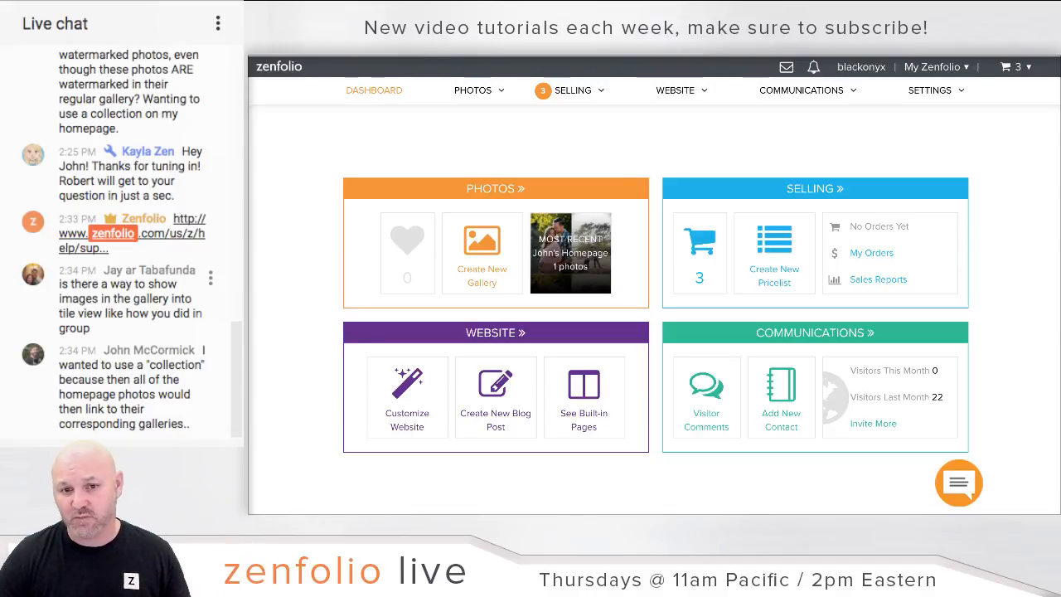
click(485, 189)
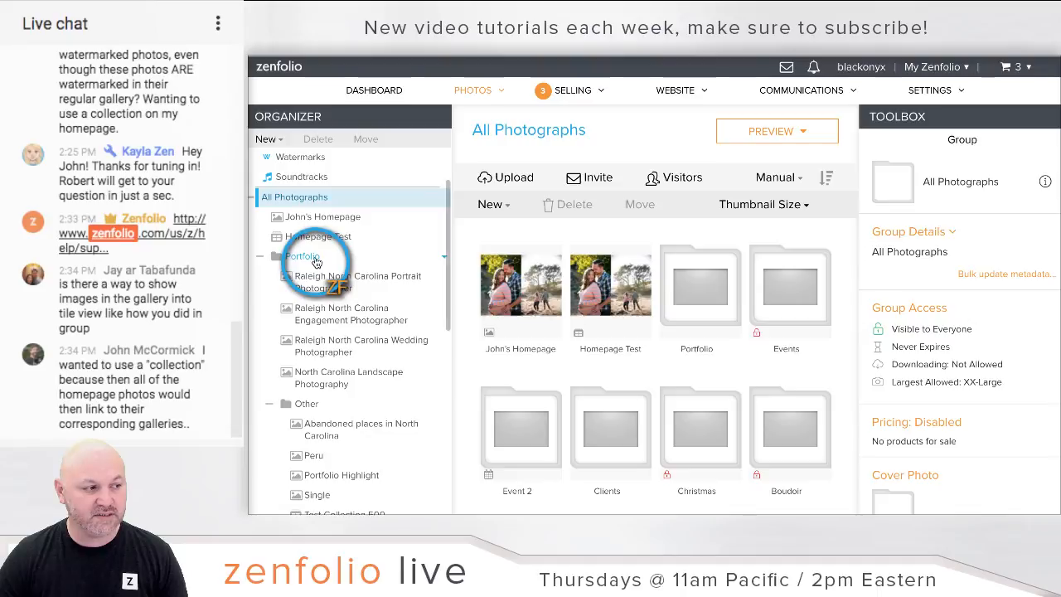
click(315, 262)
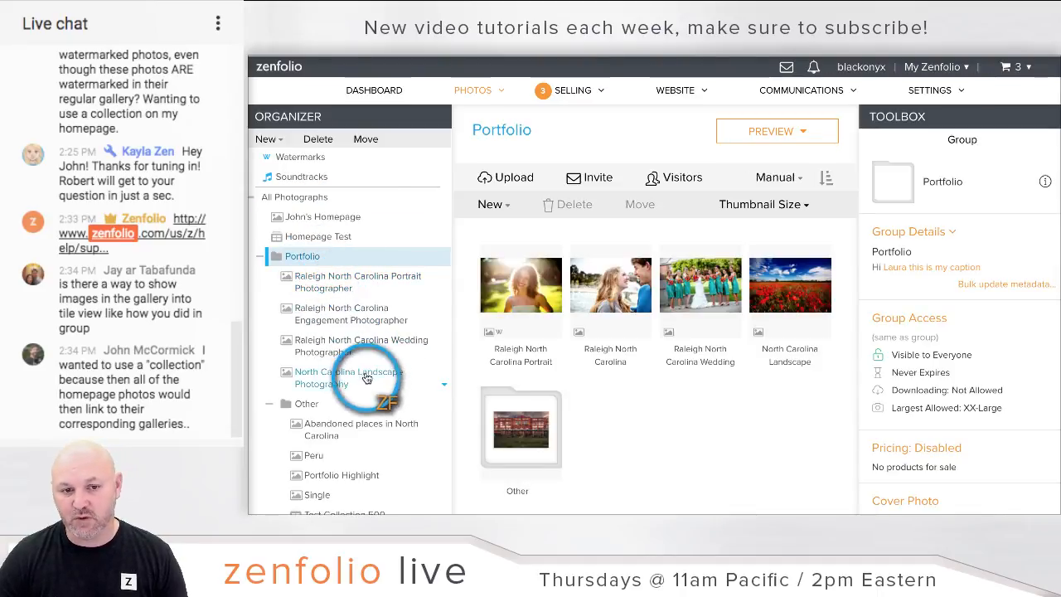
click(444, 405)
click(443, 406)
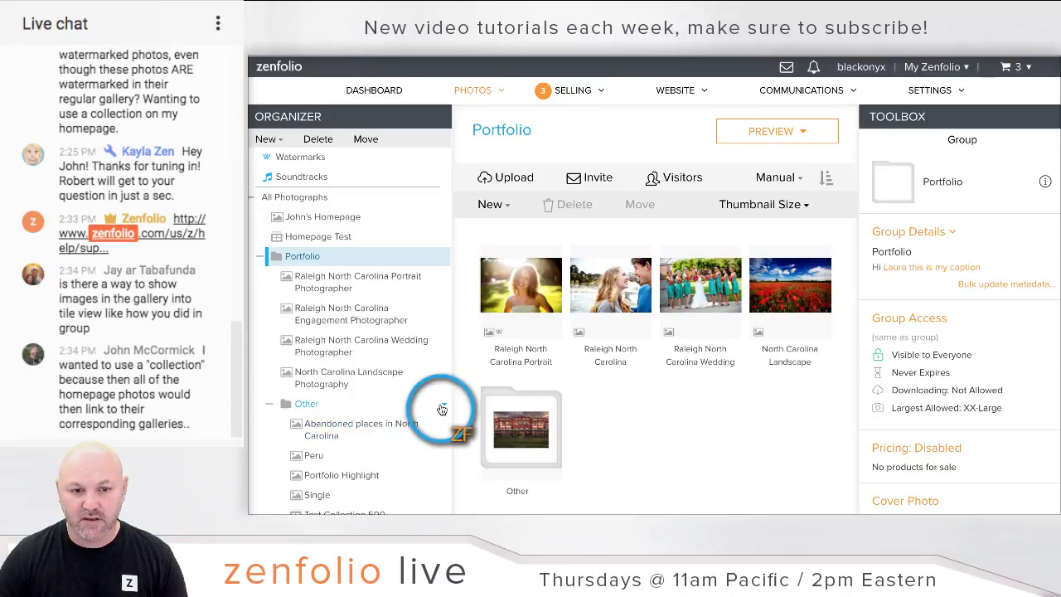
click(442, 407)
click(443, 408)
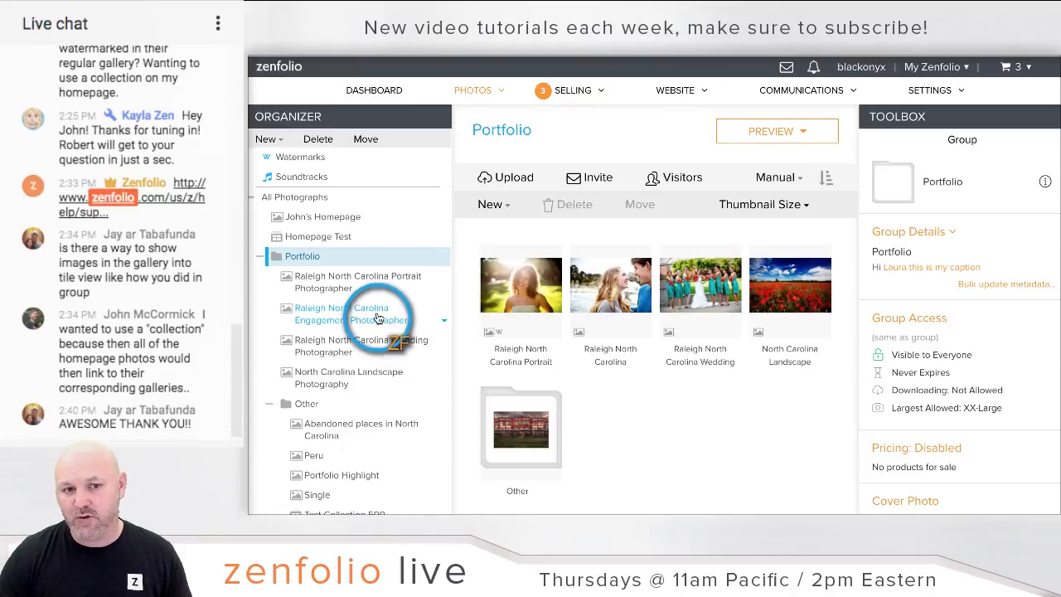
click(298, 258)
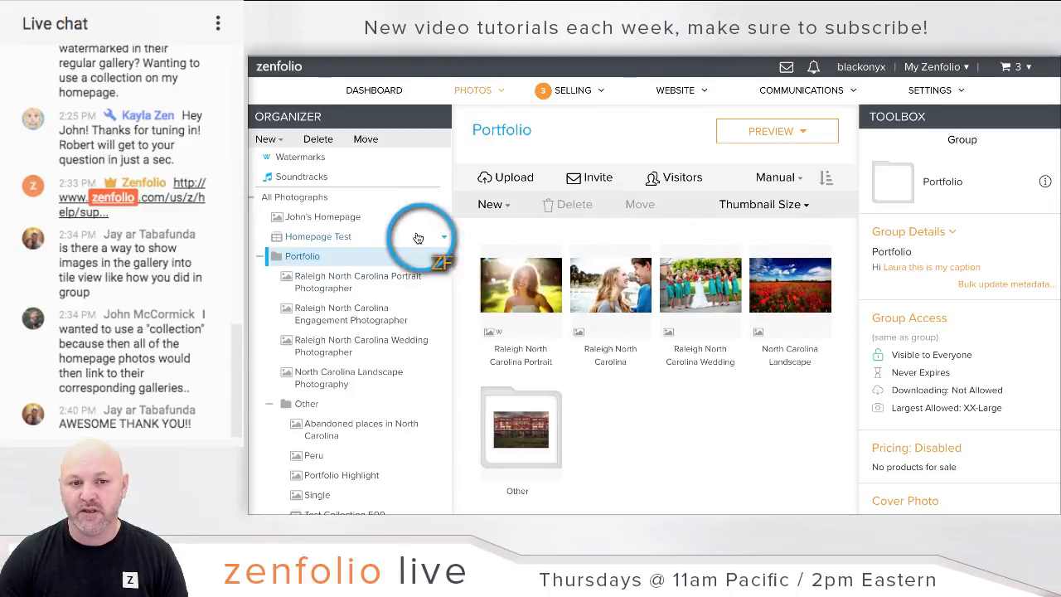
- Open the website customizer and apply the "Full screen with photo grid" layout to the homepage
mouse_move(963, 69)
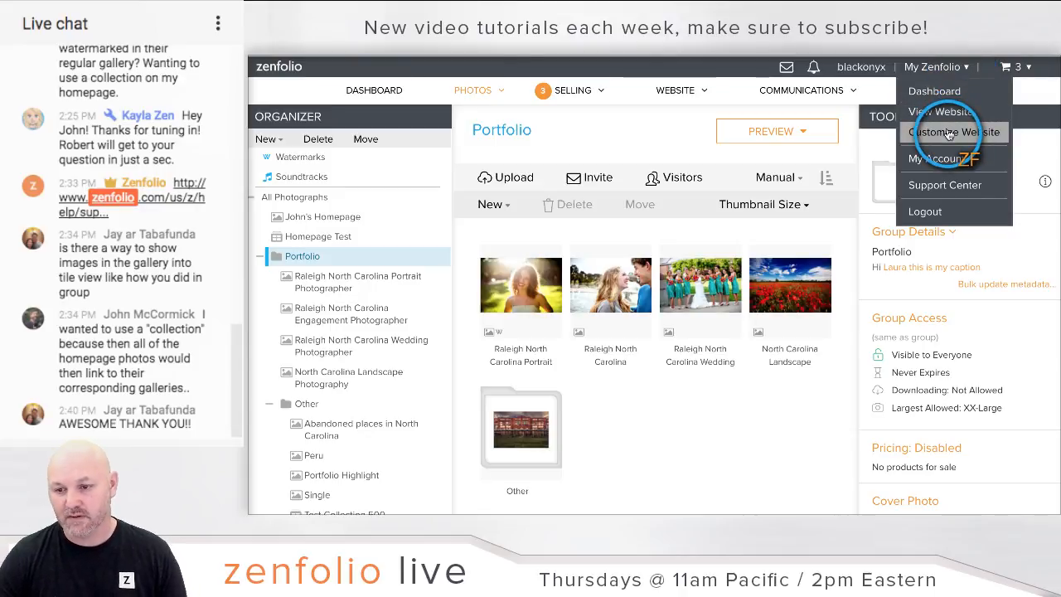
click(949, 134)
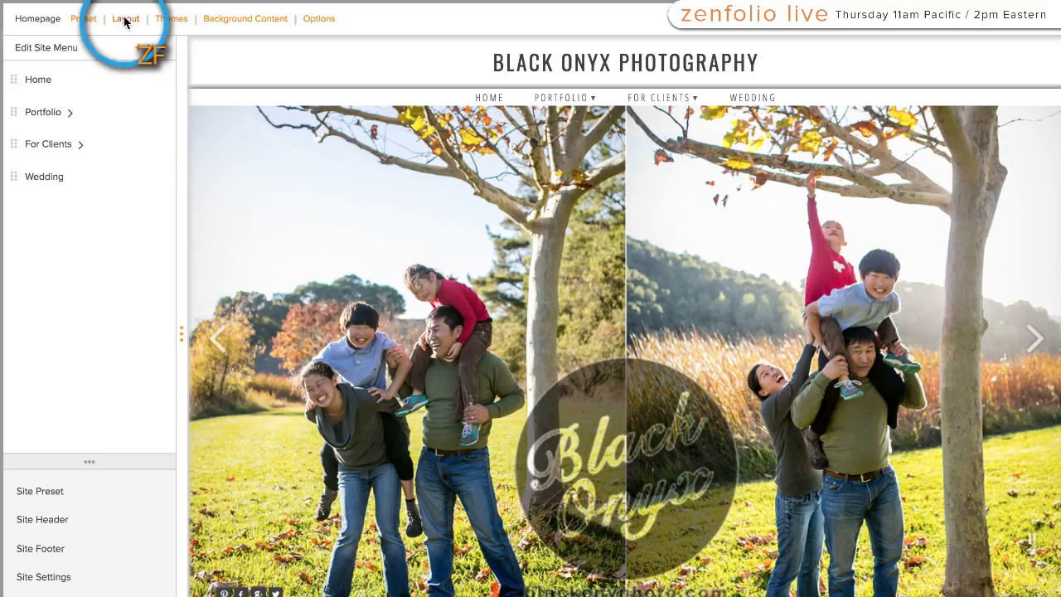
click(126, 20)
scroll(551, 396, up, 1)
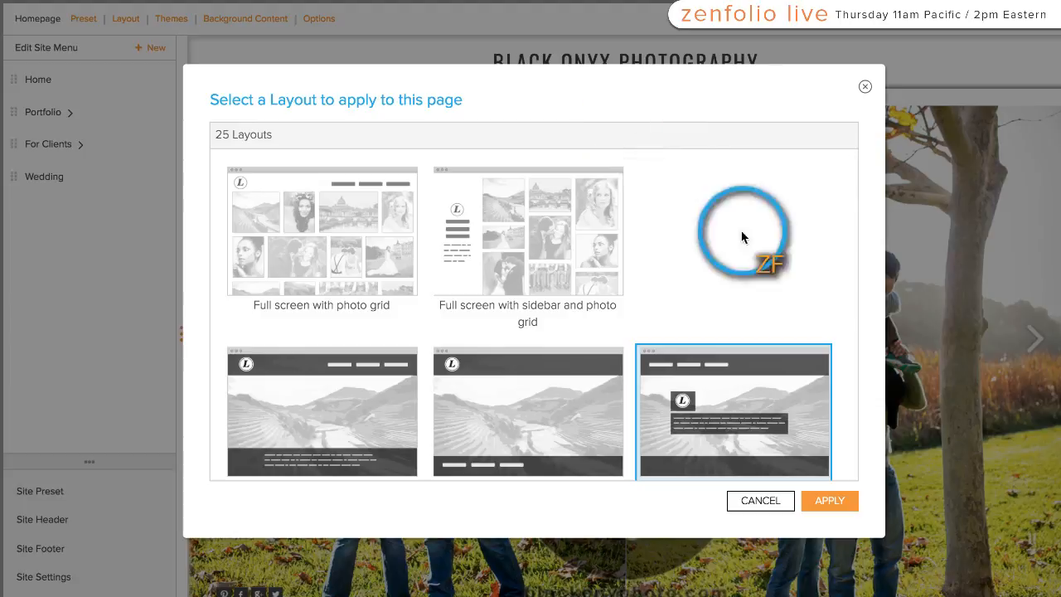
click(302, 250)
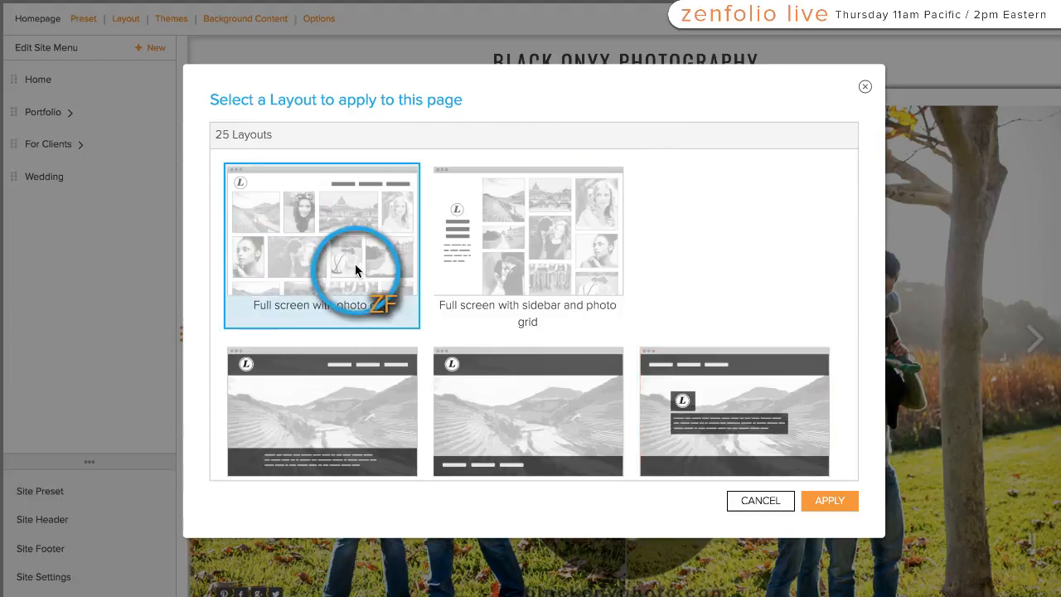
click(824, 500)
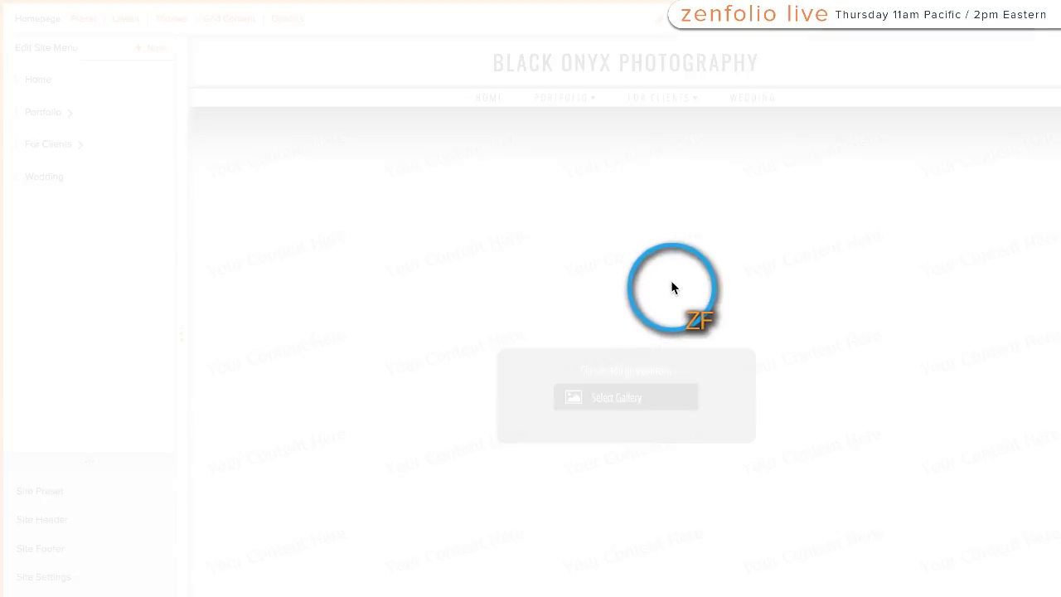
- Set the homepage grid content to the Portfolio group, keep thumbnails opening their page when clicked, and apply the options
click(231, 21)
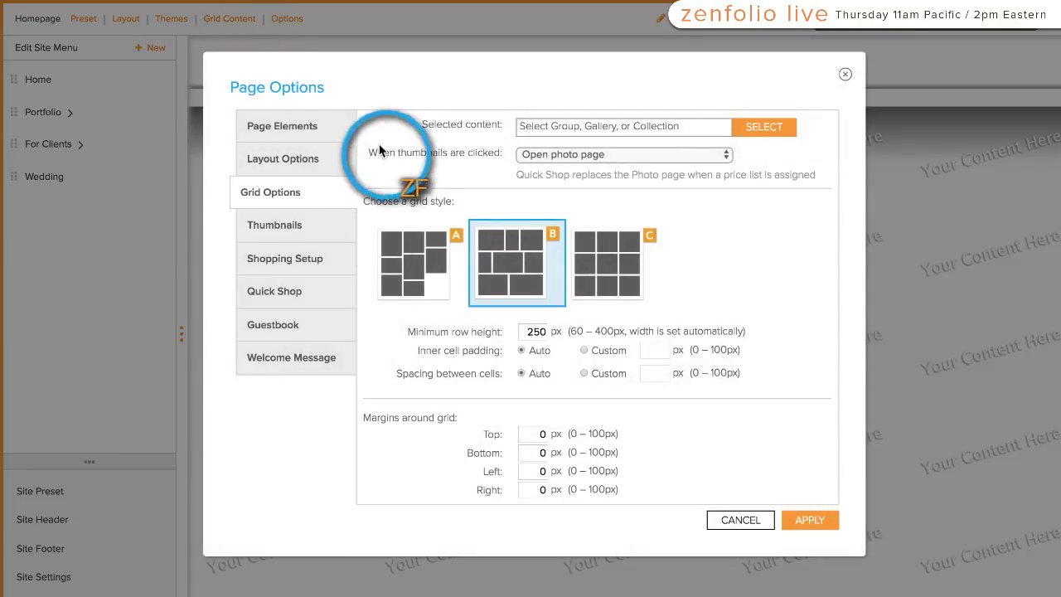
click(764, 127)
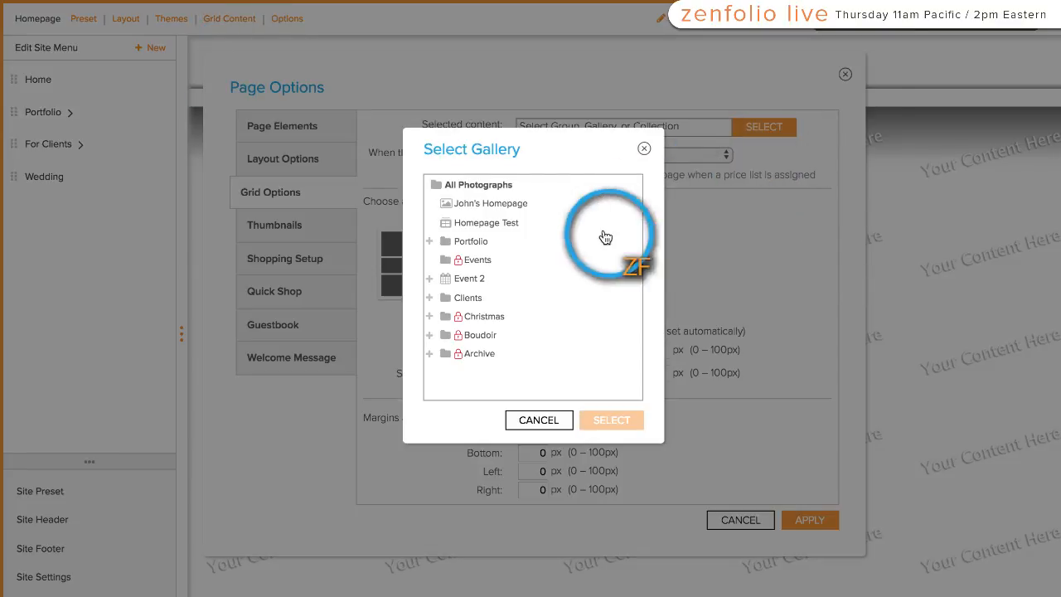
click(429, 242)
click(469, 243)
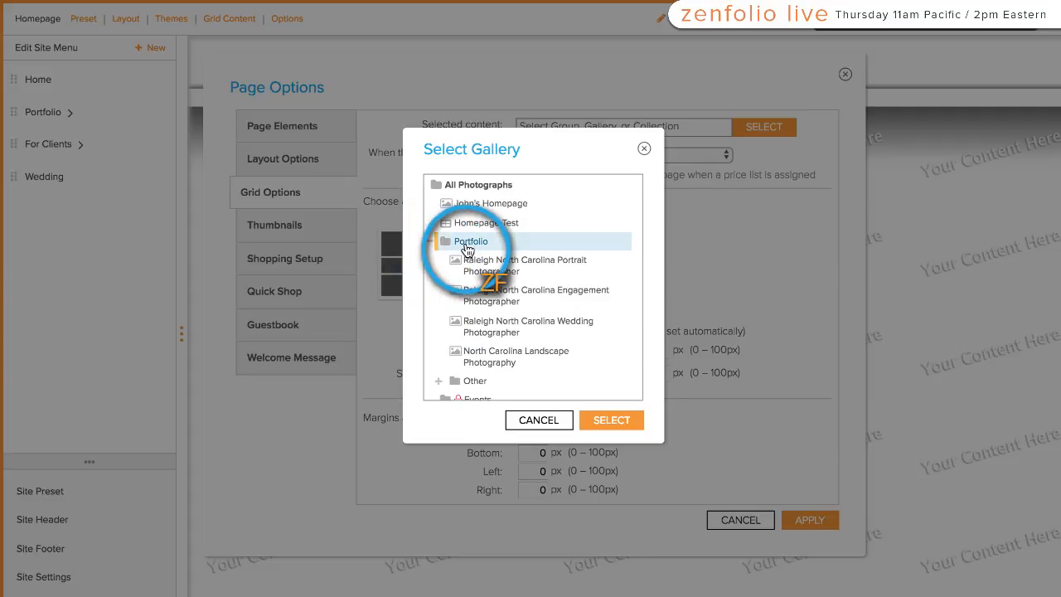
click(611, 420)
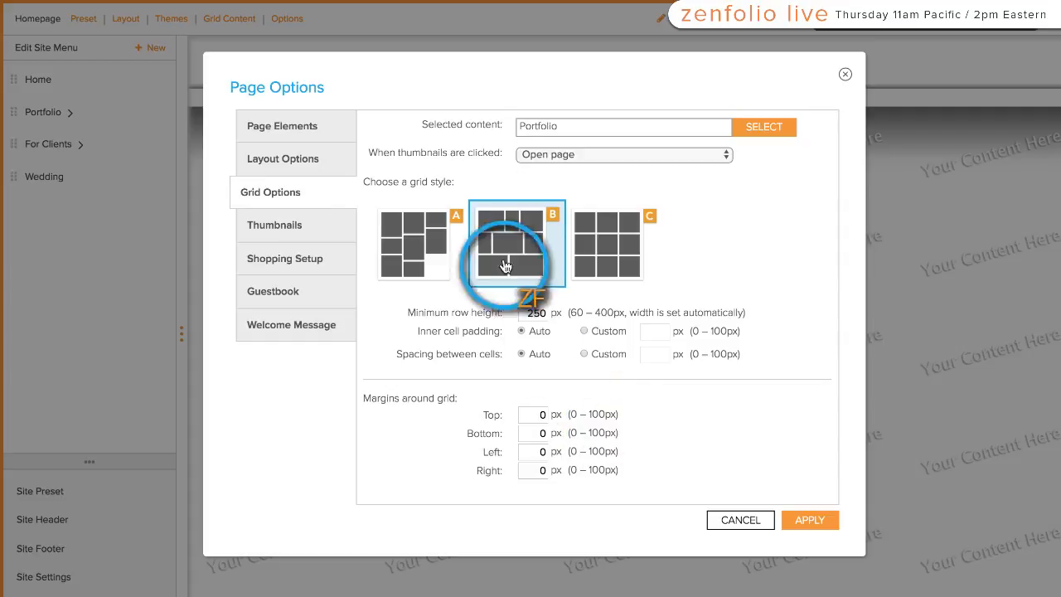
click(554, 159)
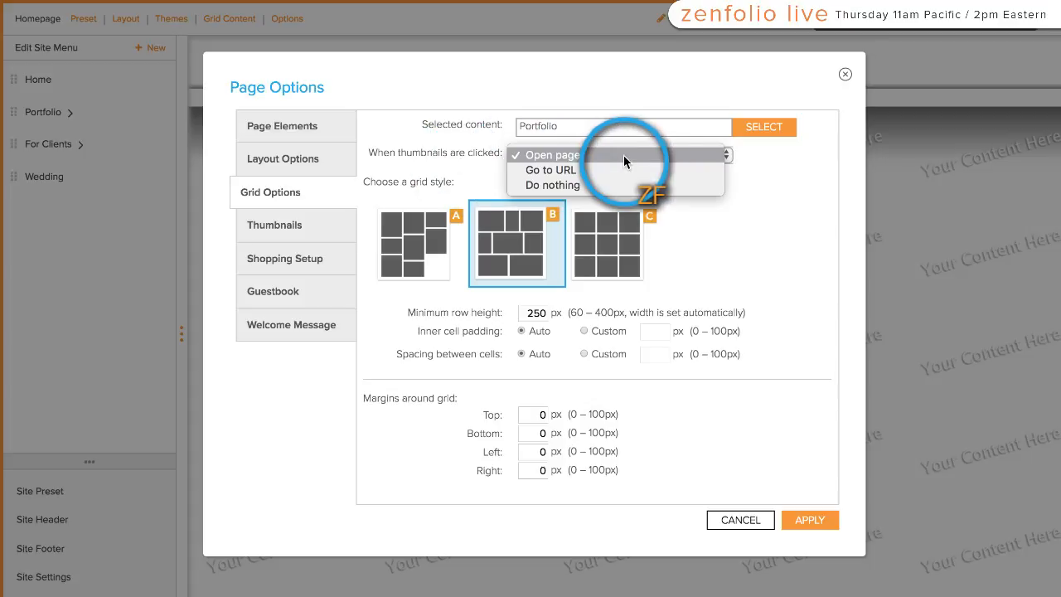
click(647, 158)
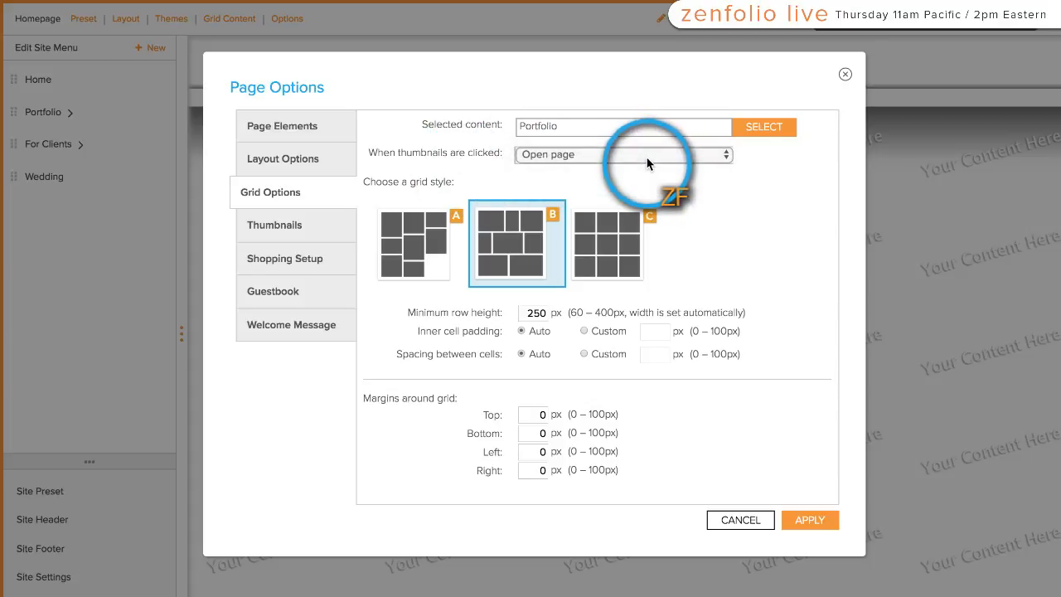
click(809, 524)
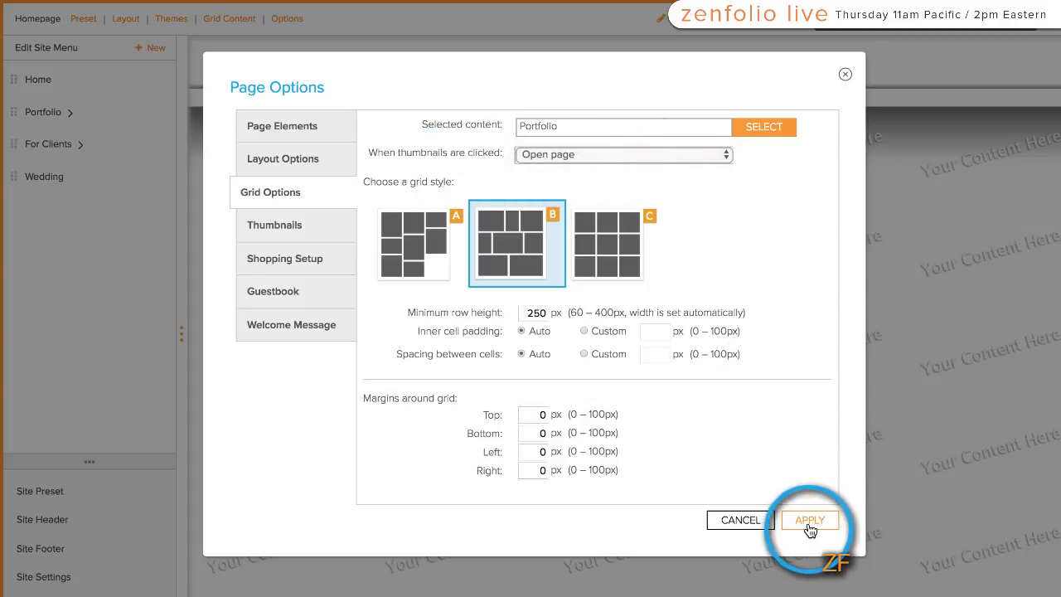
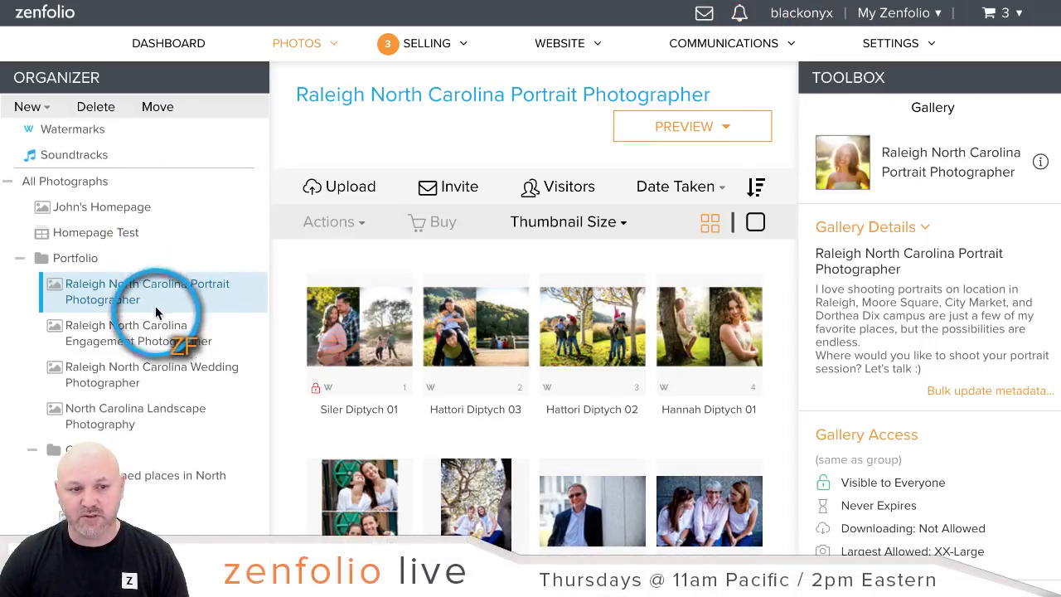
- Move the Other group from Portfolio into the Archive group
scroll(156, 311, down, 1)
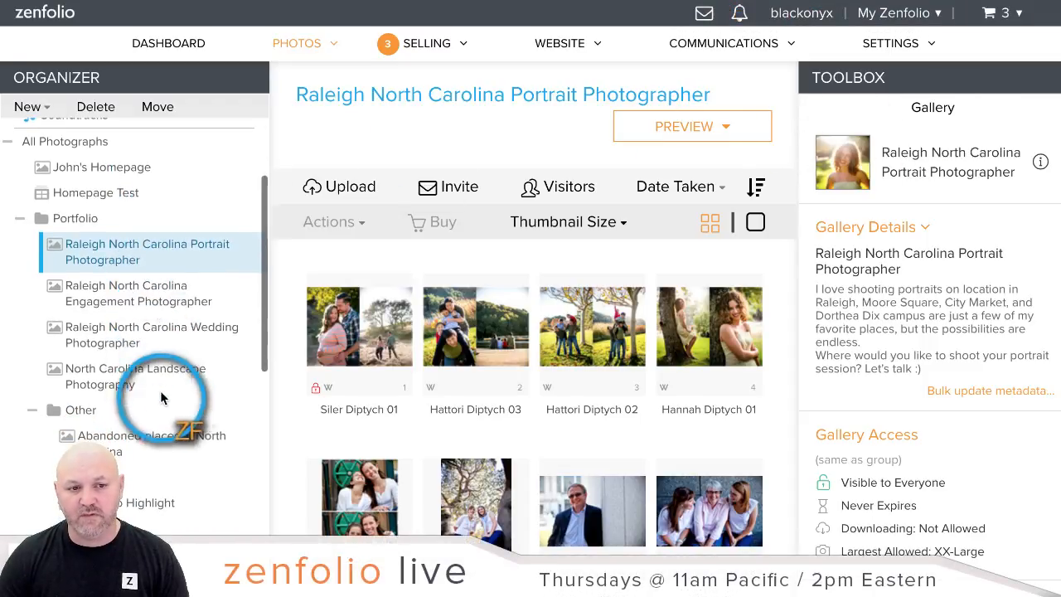
click(259, 411)
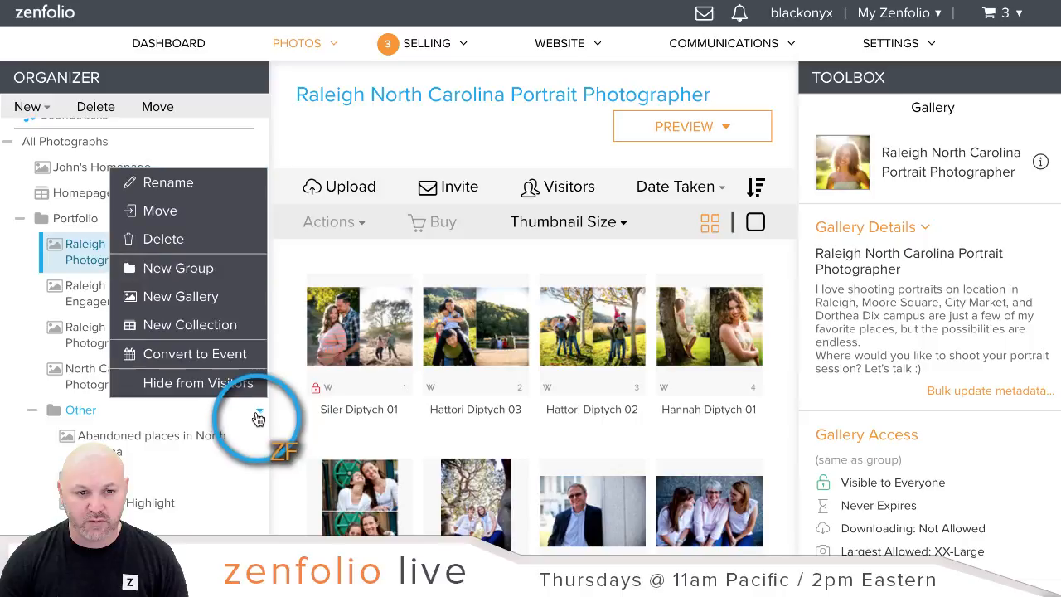
click(203, 212)
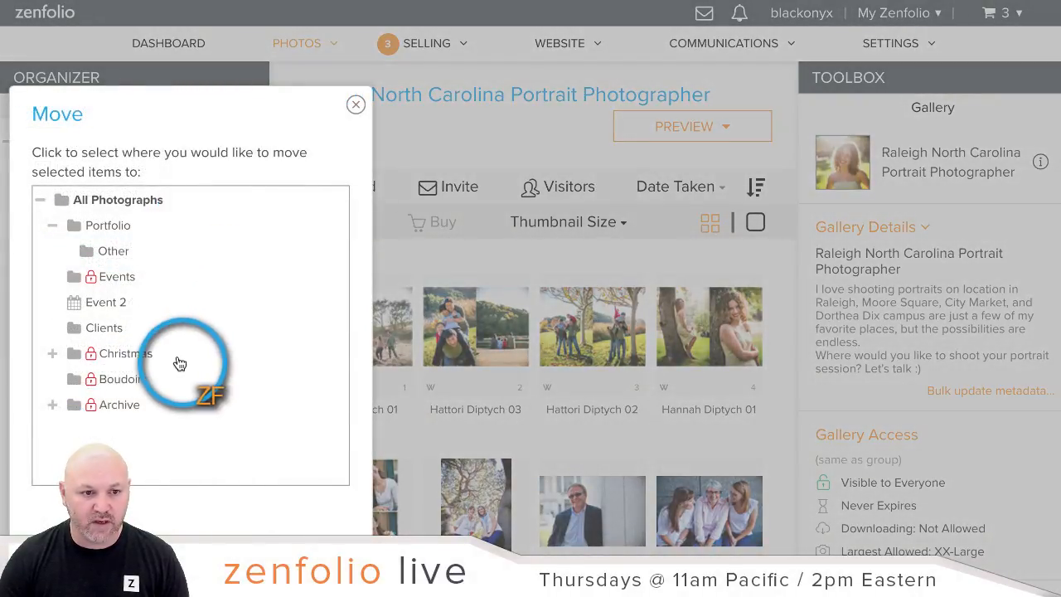
click(124, 405)
scroll(345, 344, down, 1)
click(309, 481)
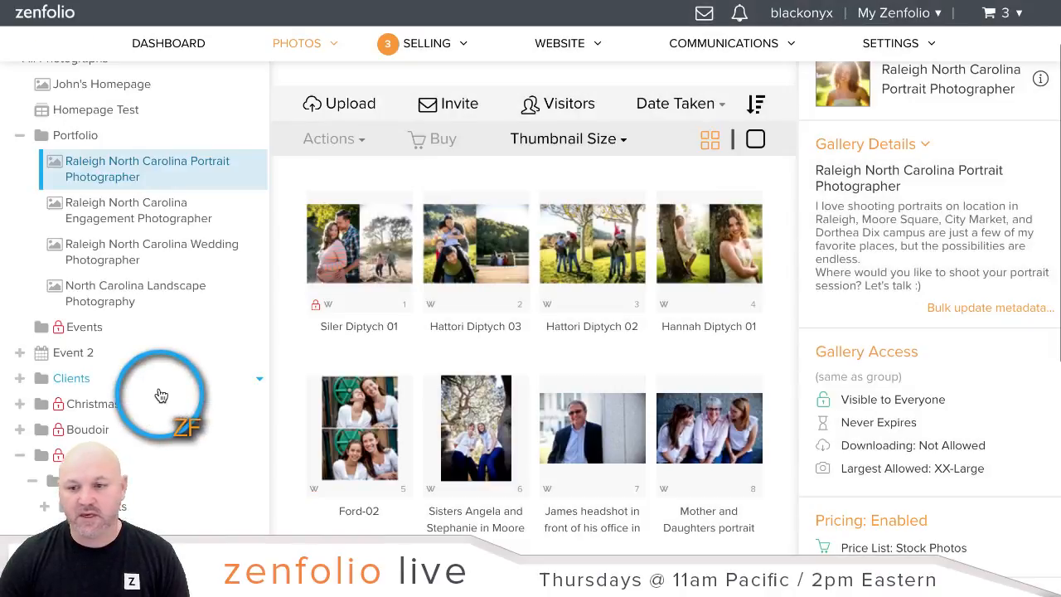
- Set the access of the first photo in the Portrait Photographer gallery to be the same as its containing gallery
scroll(159, 395, up, 2)
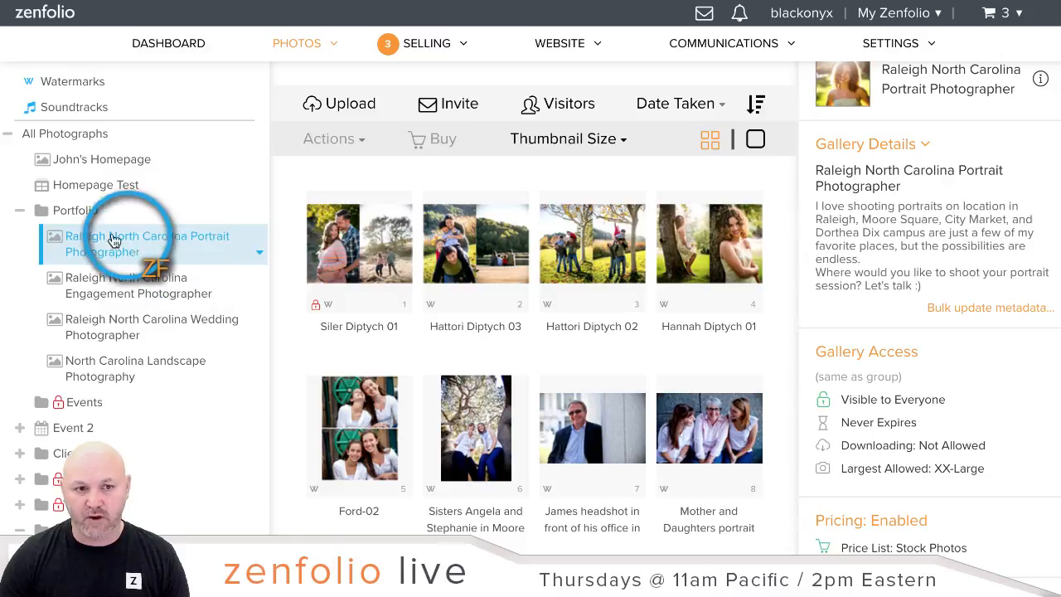
click(356, 248)
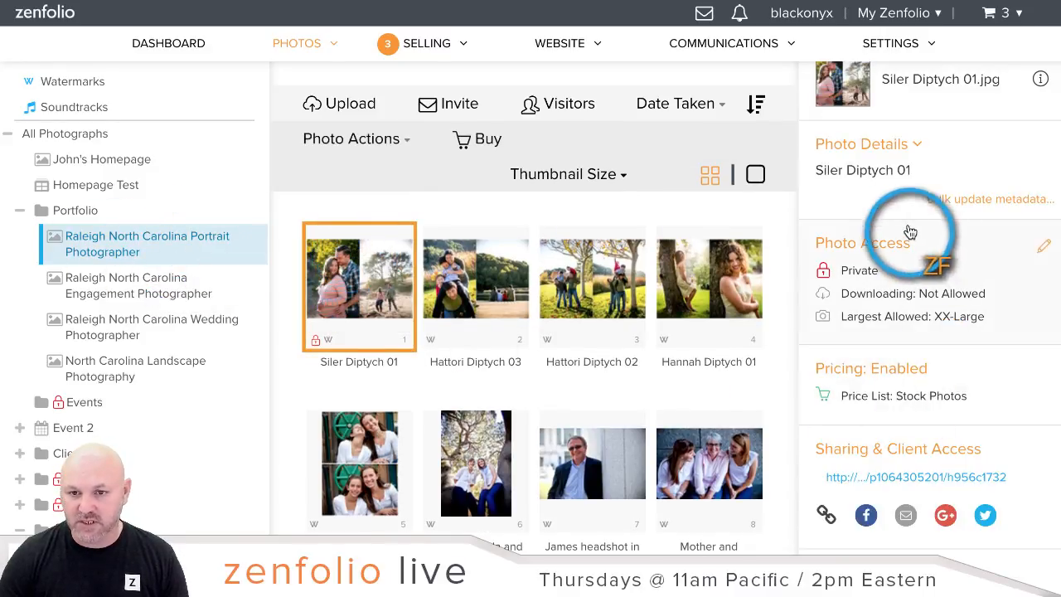
click(896, 252)
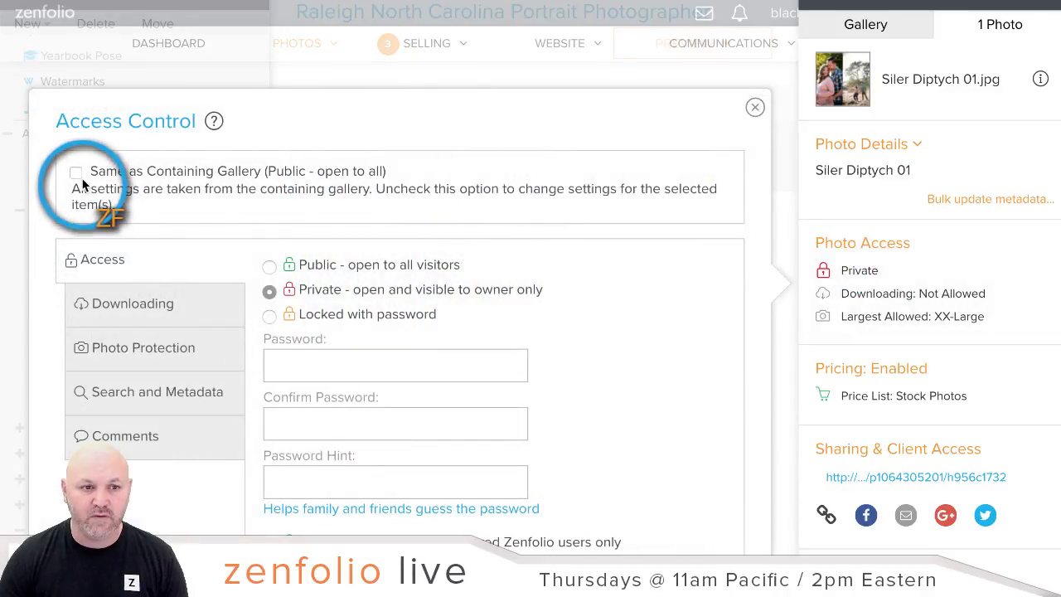
scroll(738, 315, down, 2)
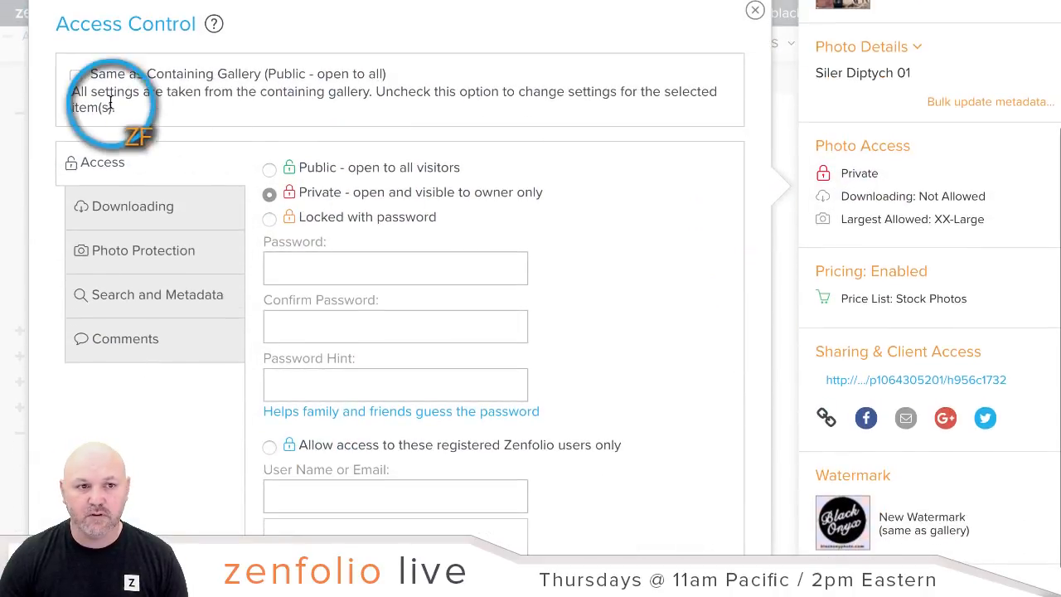
click(76, 78)
scroll(704, 298, down, 2)
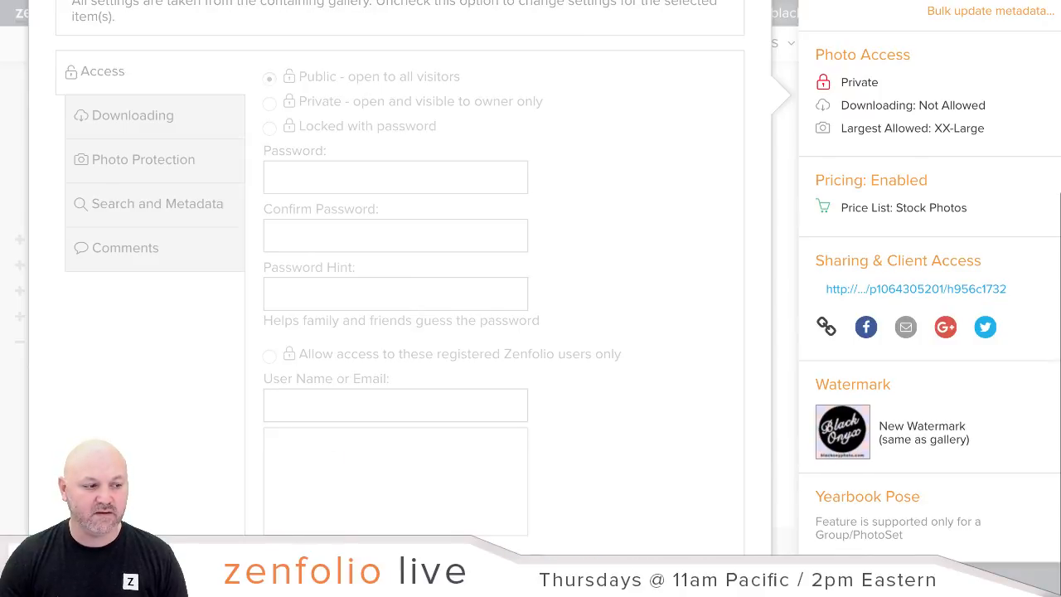
click(801, 324)
scroll(356, 201, up, 3)
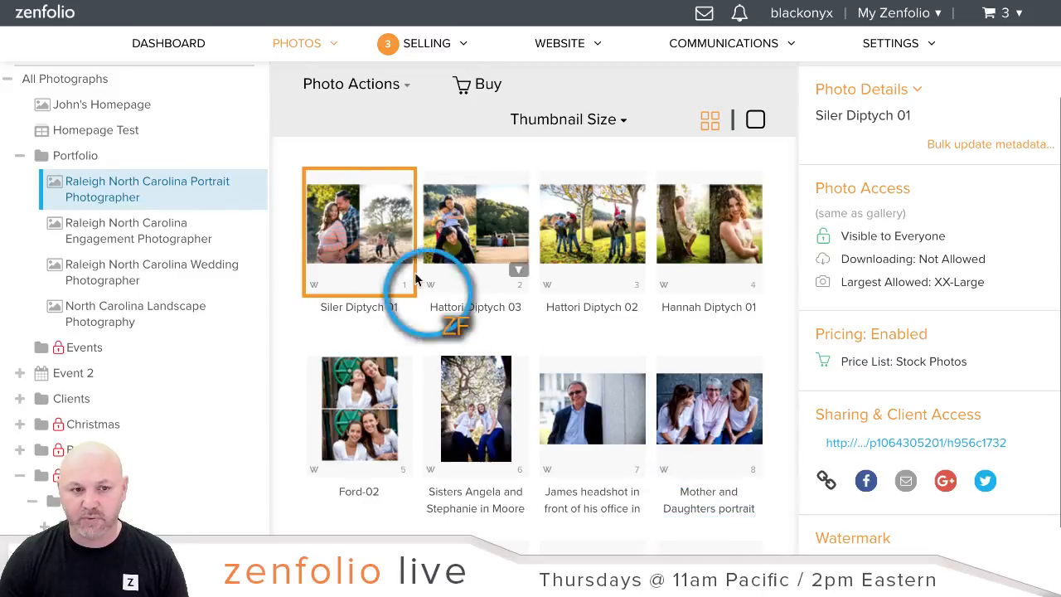
- Assign the Black Onyx watermark to the Raleigh North Carolina Engagement Photographer gallery and save
click(207, 237)
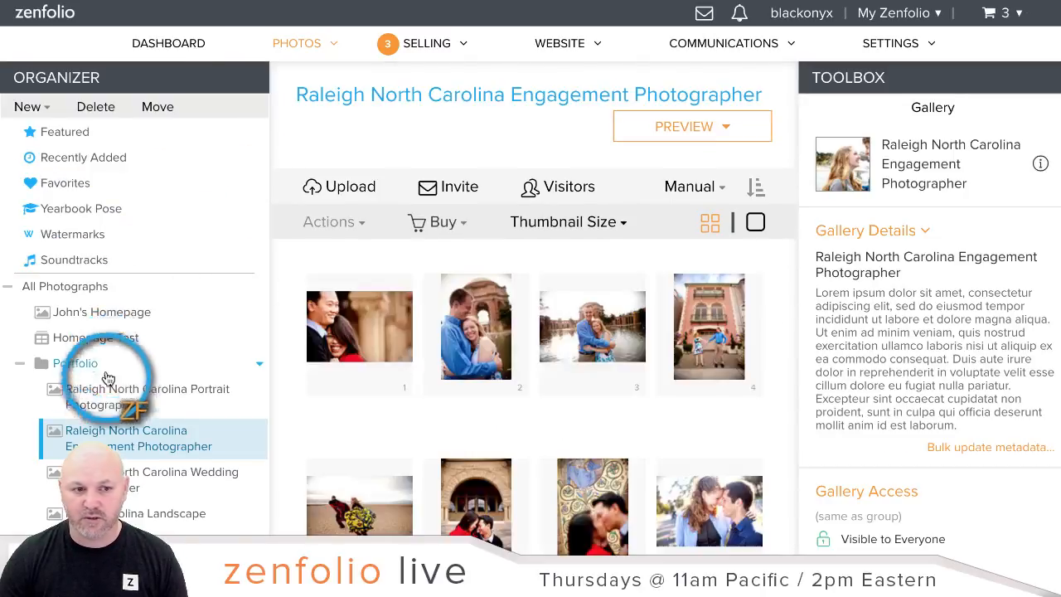
scroll(919, 356, down, 8)
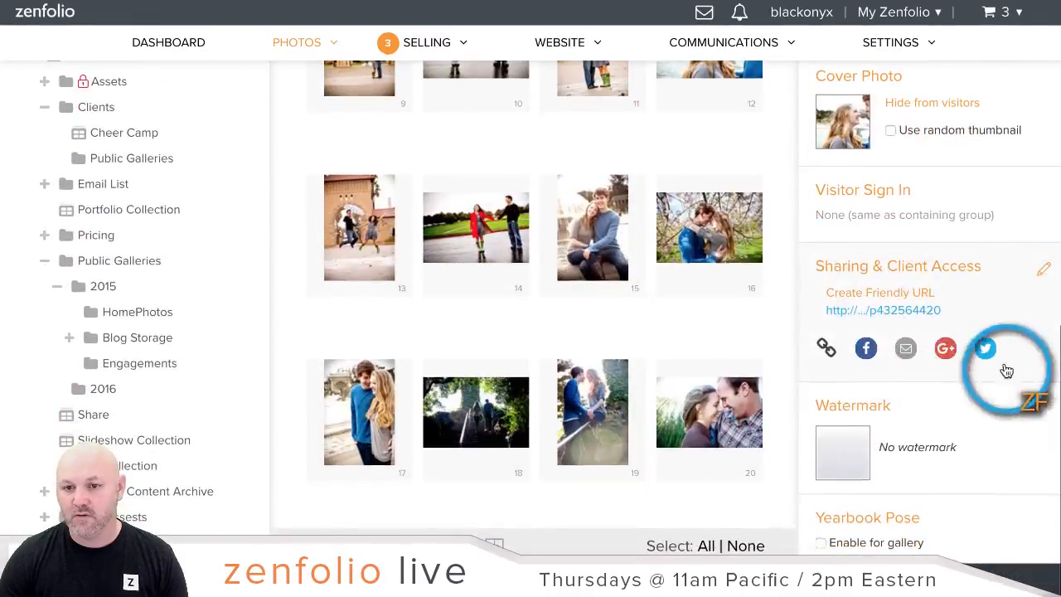
click(878, 414)
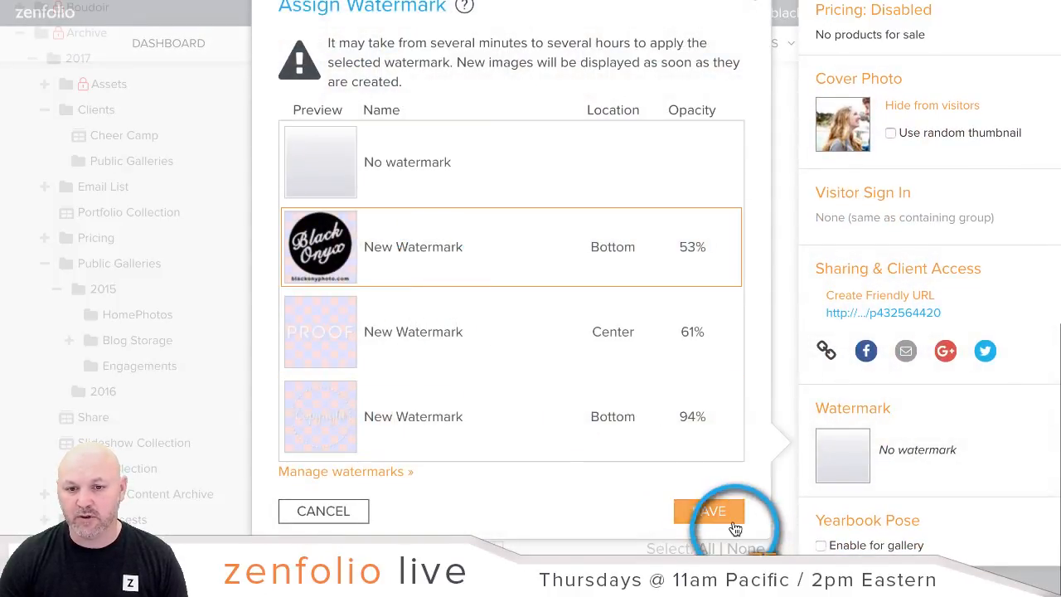
click(709, 511)
scroll(145, 276, up, 2)
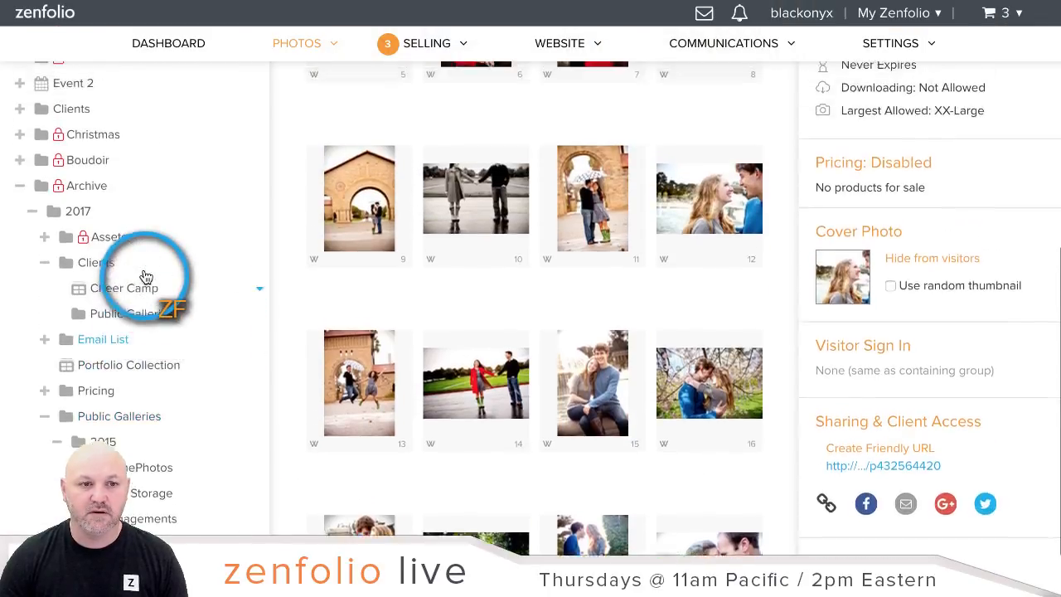
- Assign the Black Onyx watermark to the Raleigh North Carolina Wedding Photographer gallery and save
scroll(145, 276, up, 3)
click(118, 223)
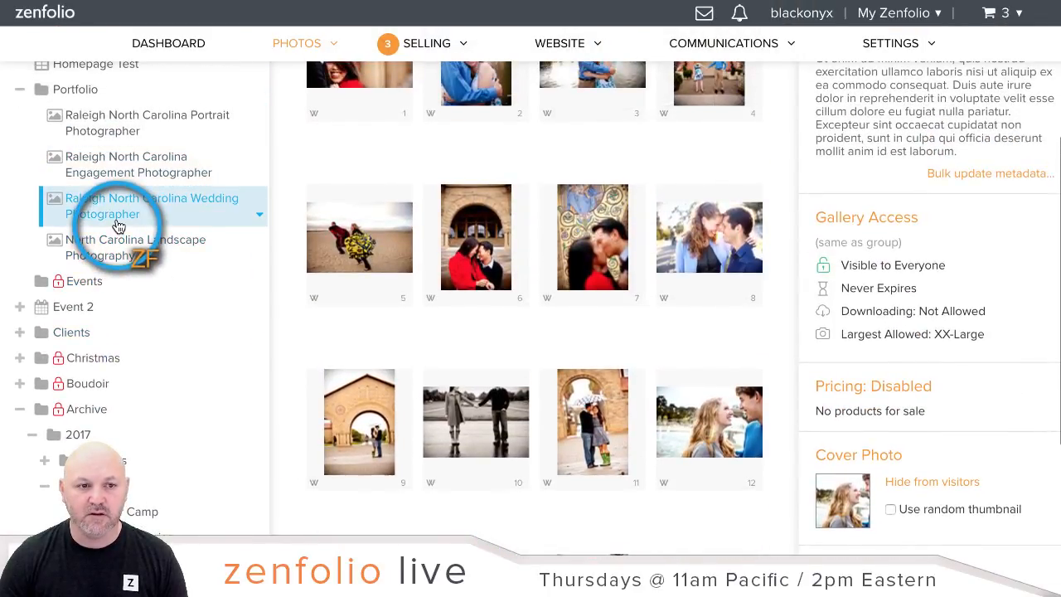
click(422, 399)
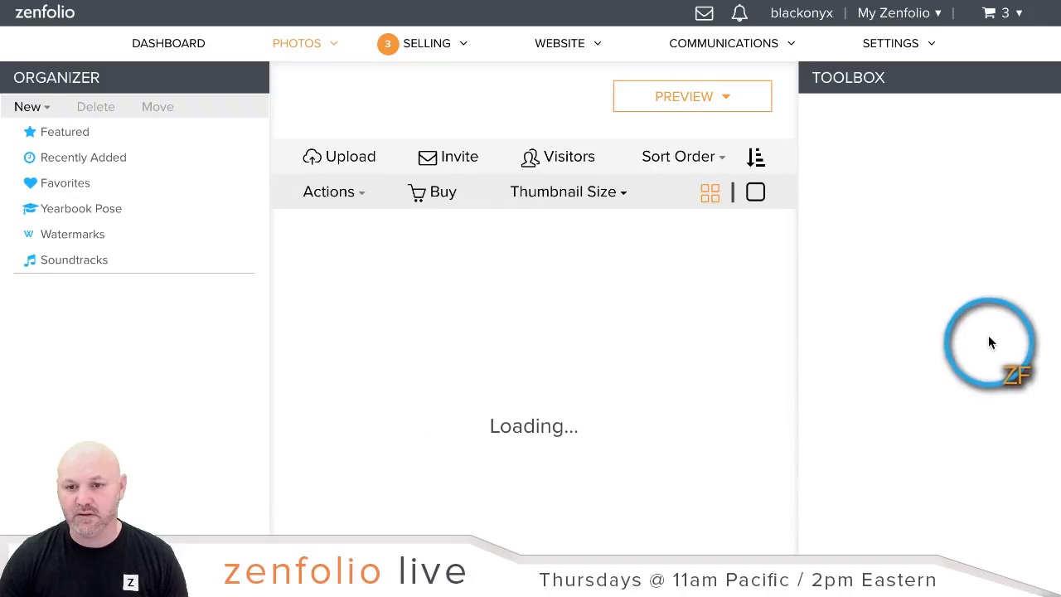
scroll(946, 324, down, 10)
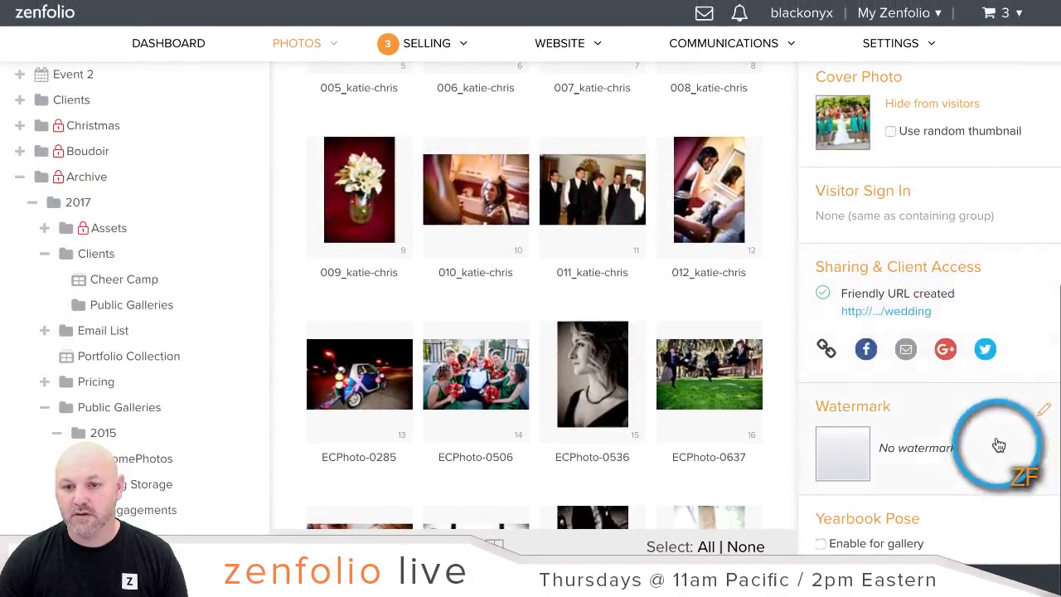
click(862, 397)
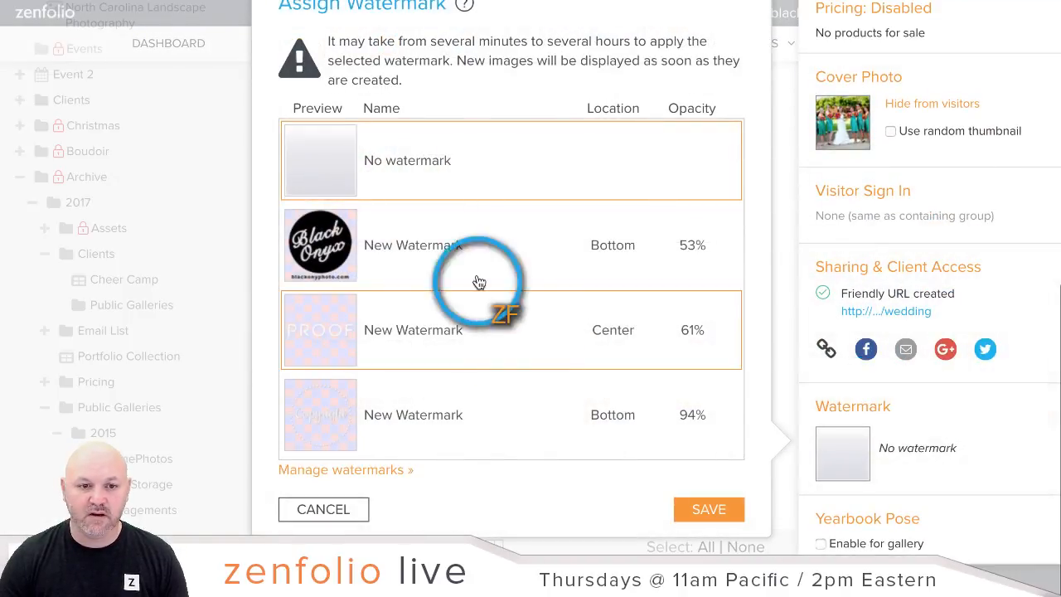
click(708, 509)
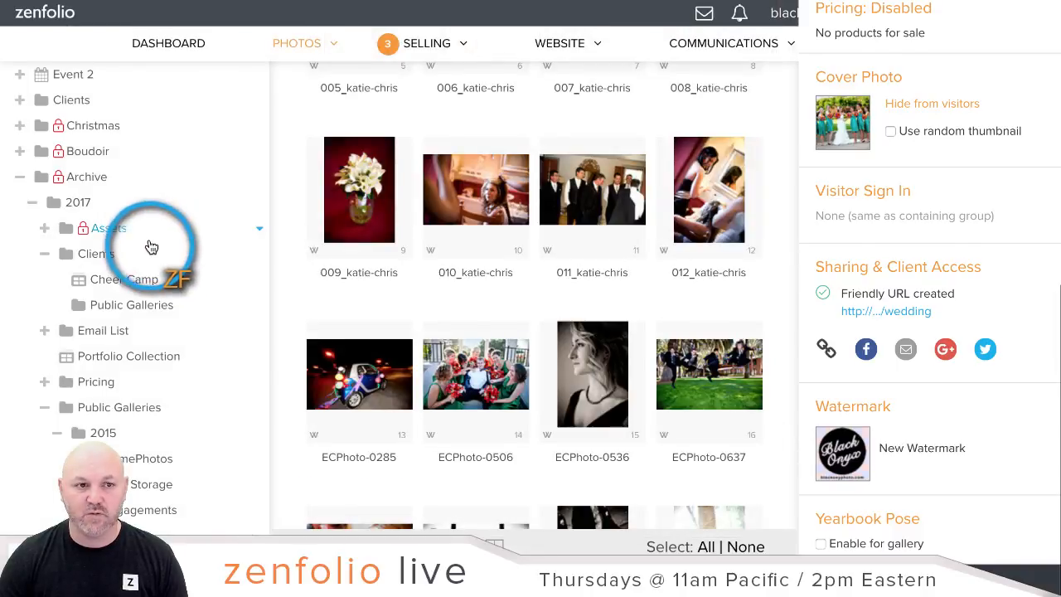
- Assign a watermark to the North Carolina Landscape Photography gallery and save
scroll(151, 245, up, 2)
click(120, 178)
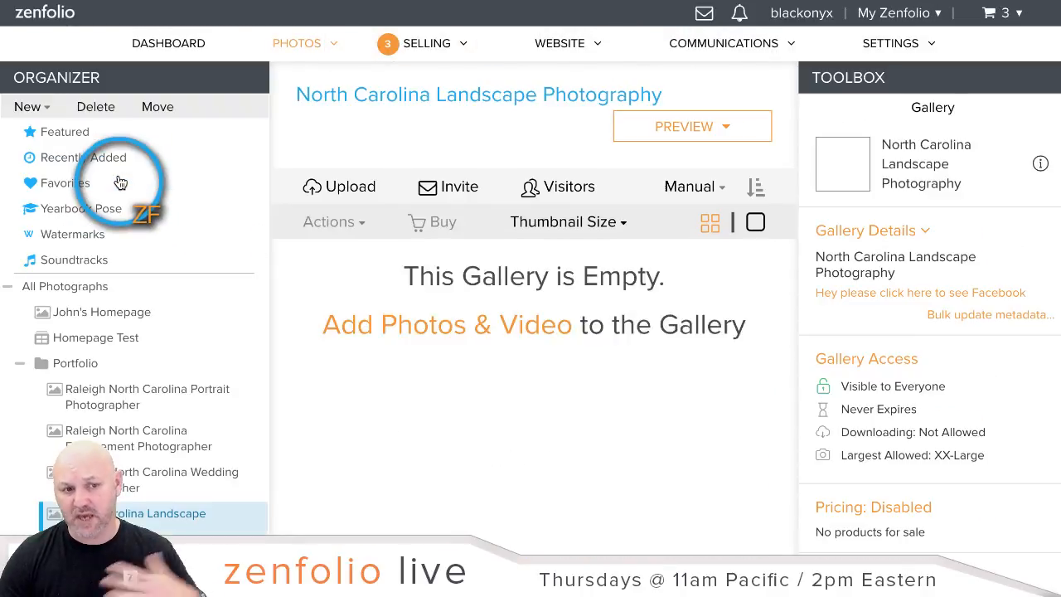
scroll(979, 322, down, 6)
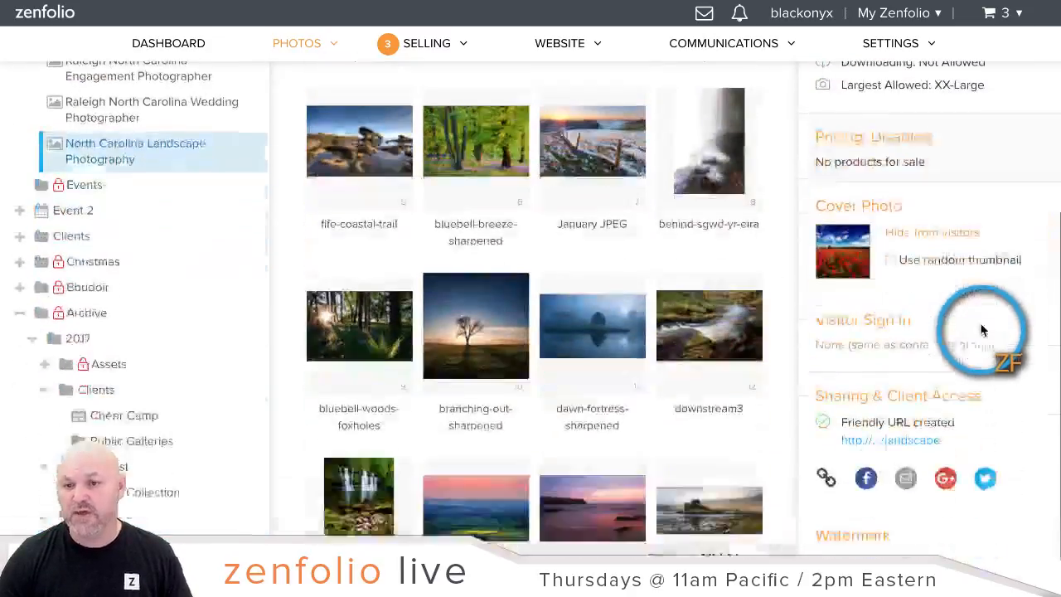
click(889, 415)
click(469, 274)
click(706, 512)
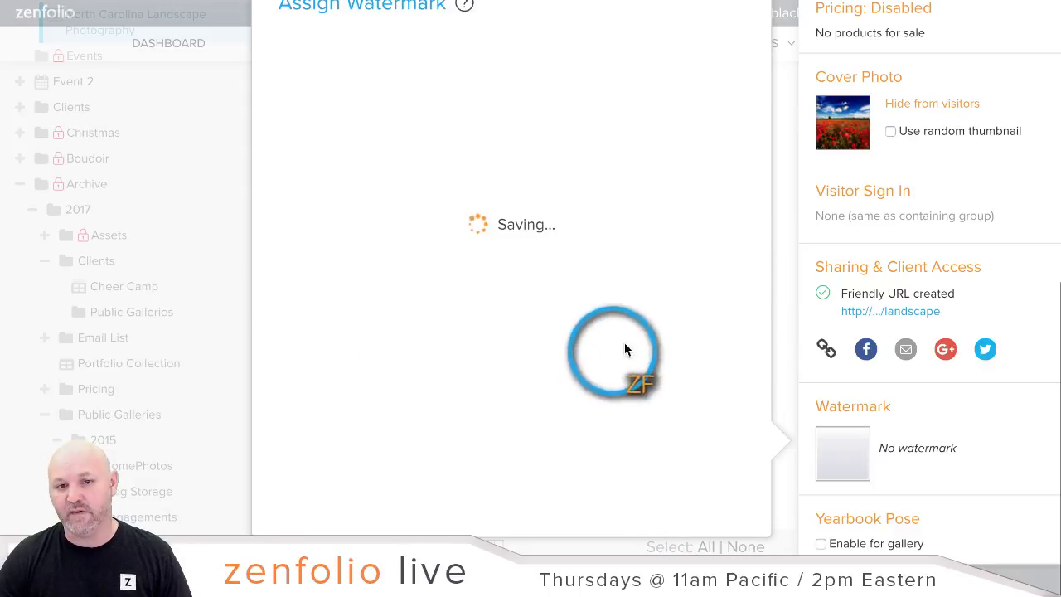
- Rename the homepage gallery directly under All Photographs as "Cover Photos"
scroll(453, 356, up, 1)
scroll(454, 356, up, 3)
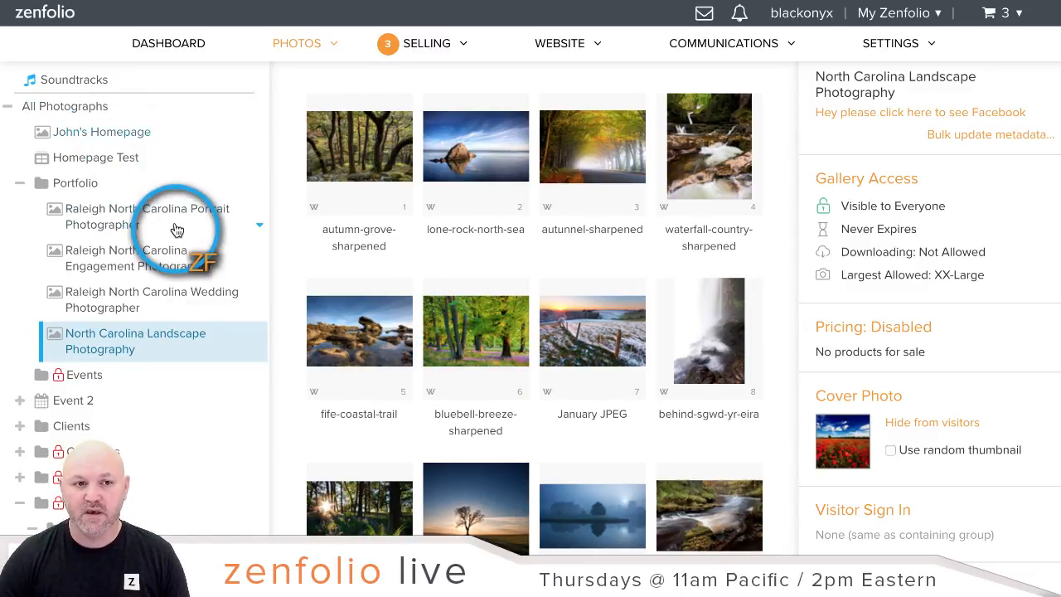
scroll(177, 248, up, 1)
click(259, 217)
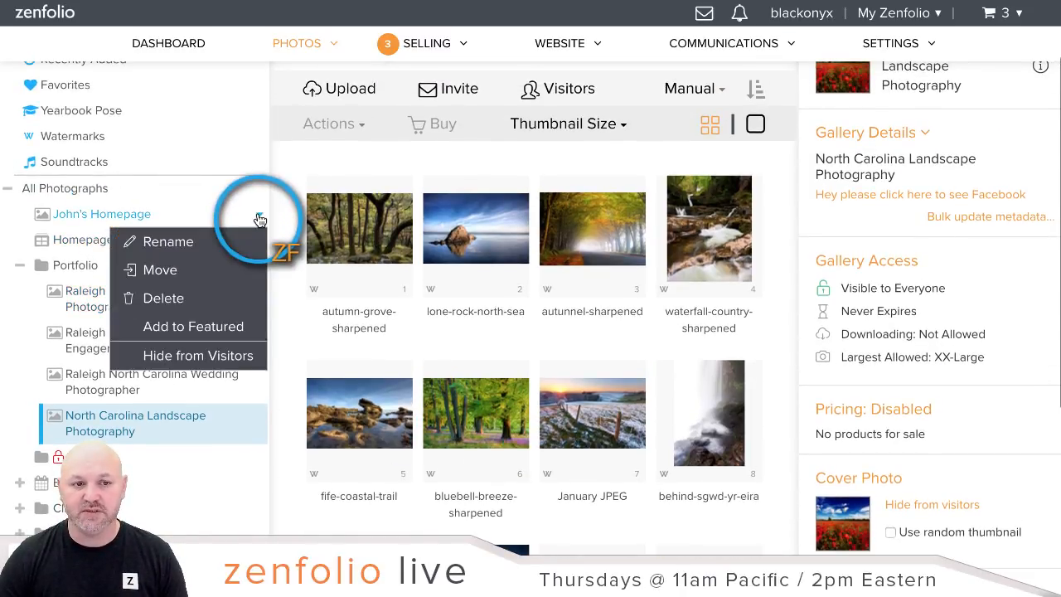
click(202, 249)
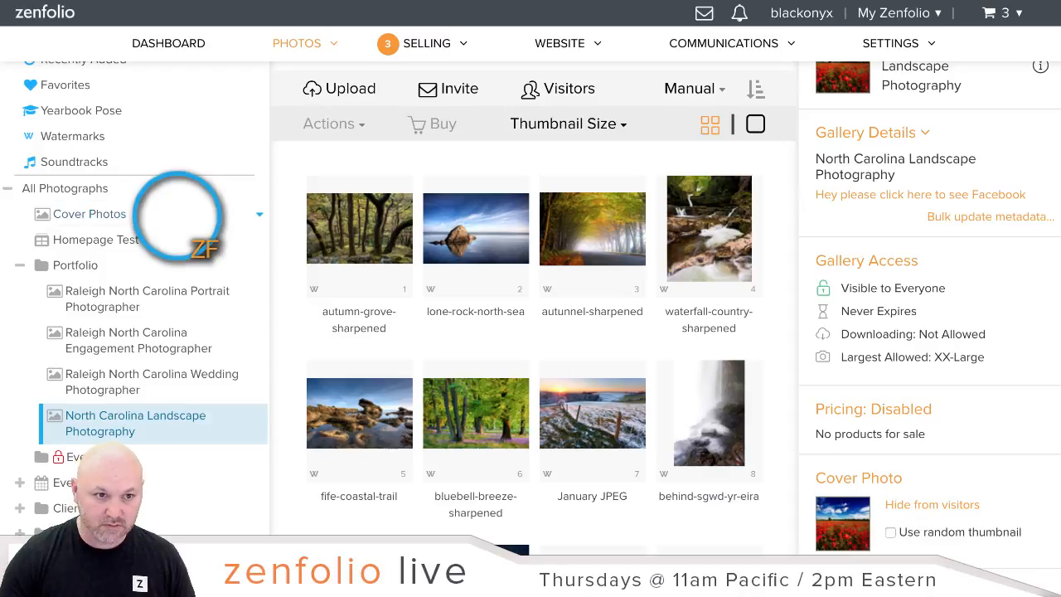
- Open the Cover Photos gallery and permanently delete the only photo in it
click(176, 217)
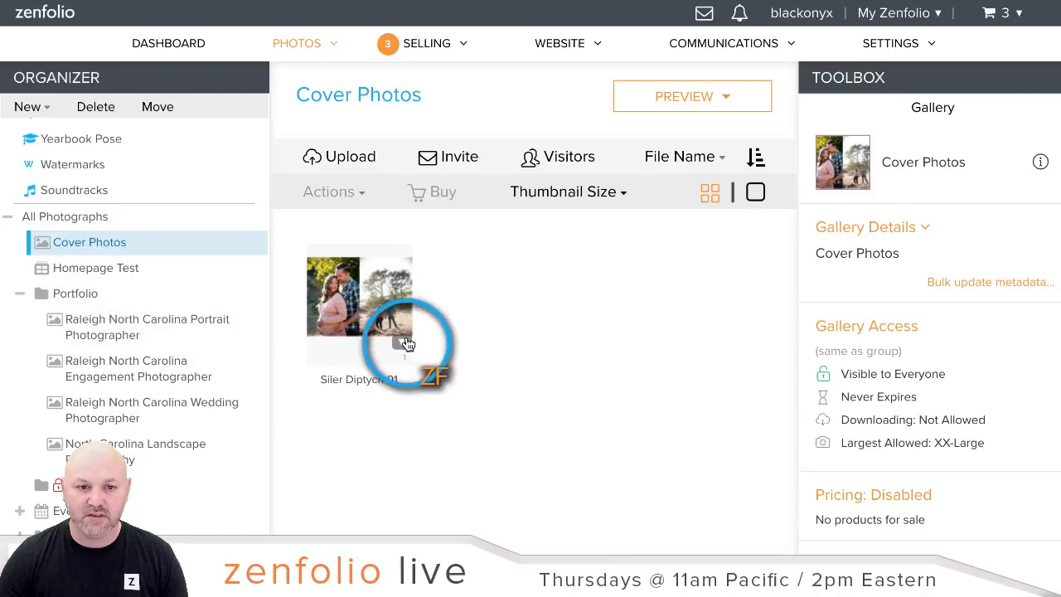
click(406, 343)
click(479, 246)
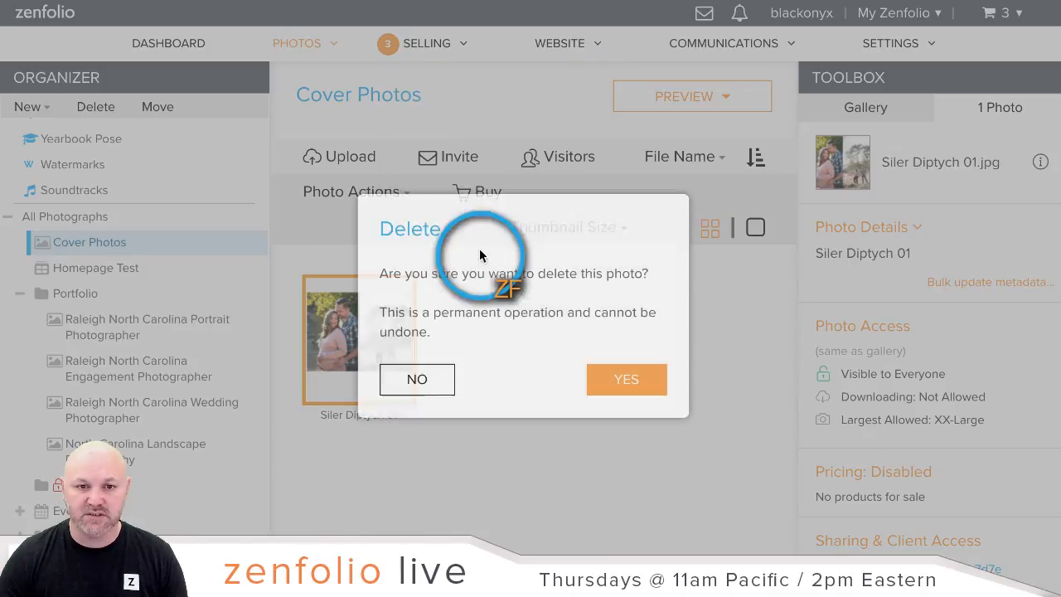
click(624, 381)
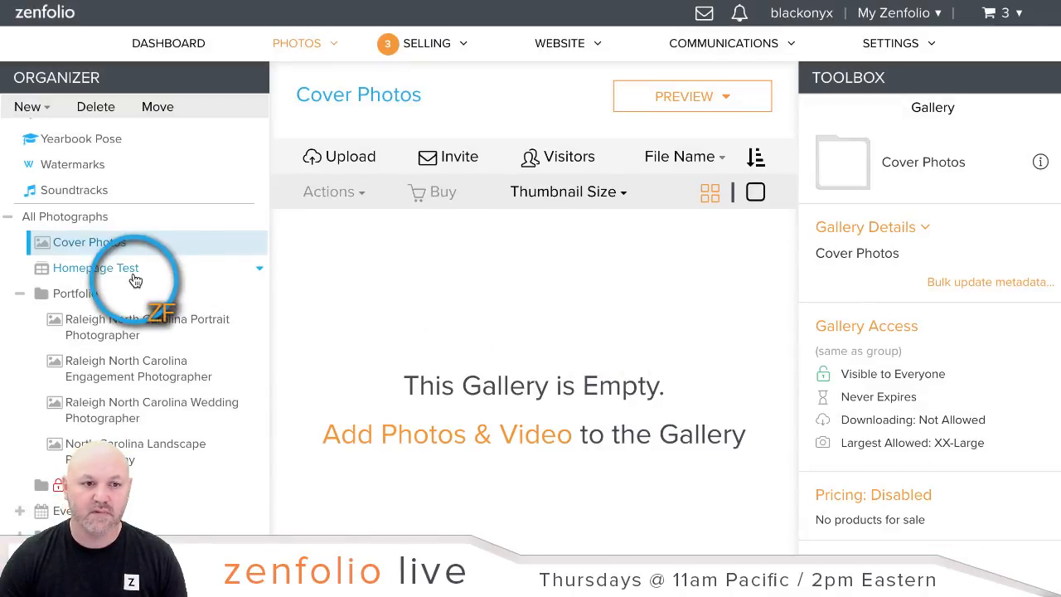
- Copy the sunlight halo portrait, photo 13 in the Raleigh North Carolina Portrait Photographer gallery, to the Cover Photos gallery
click(190, 325)
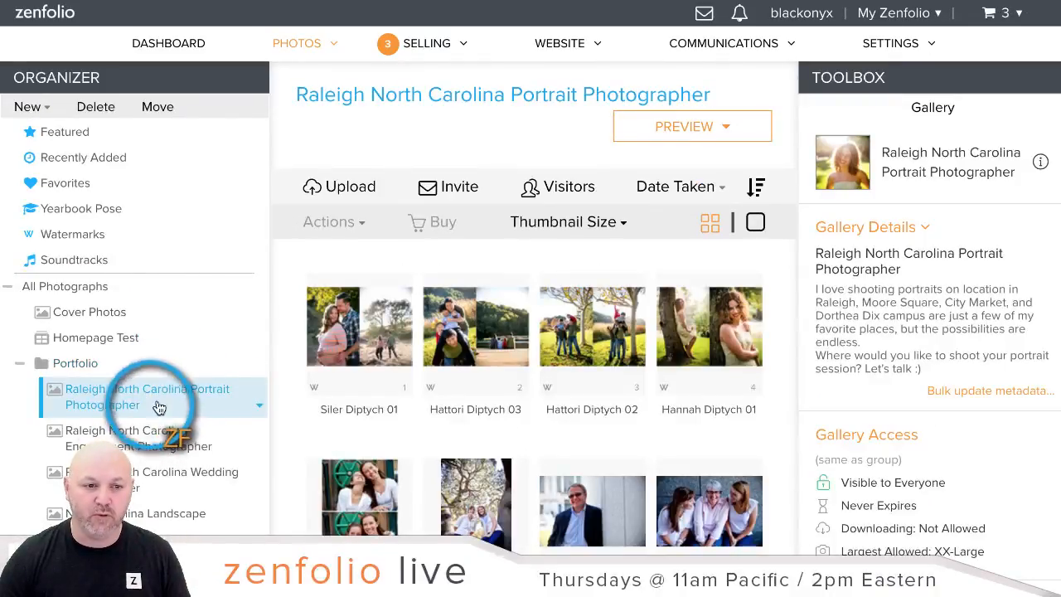
scroll(466, 371, down, 6)
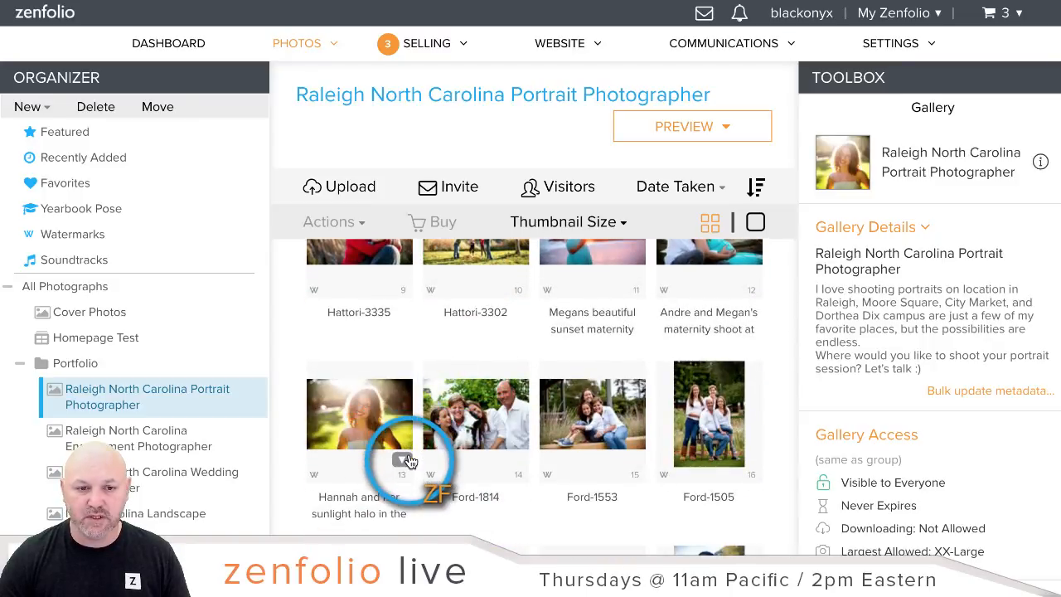
click(404, 460)
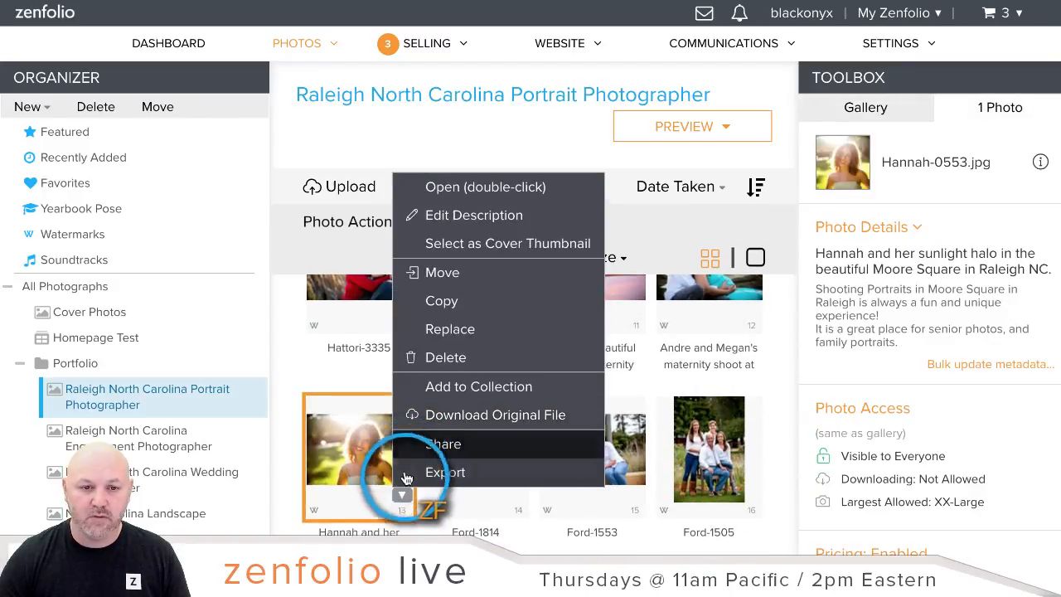
click(440, 302)
click(469, 190)
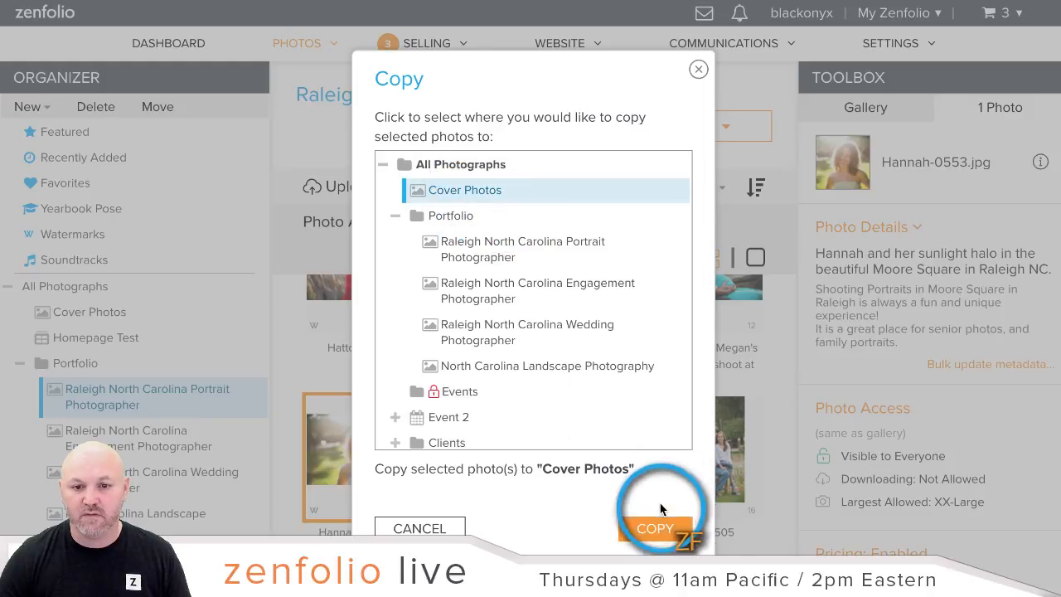
click(654, 527)
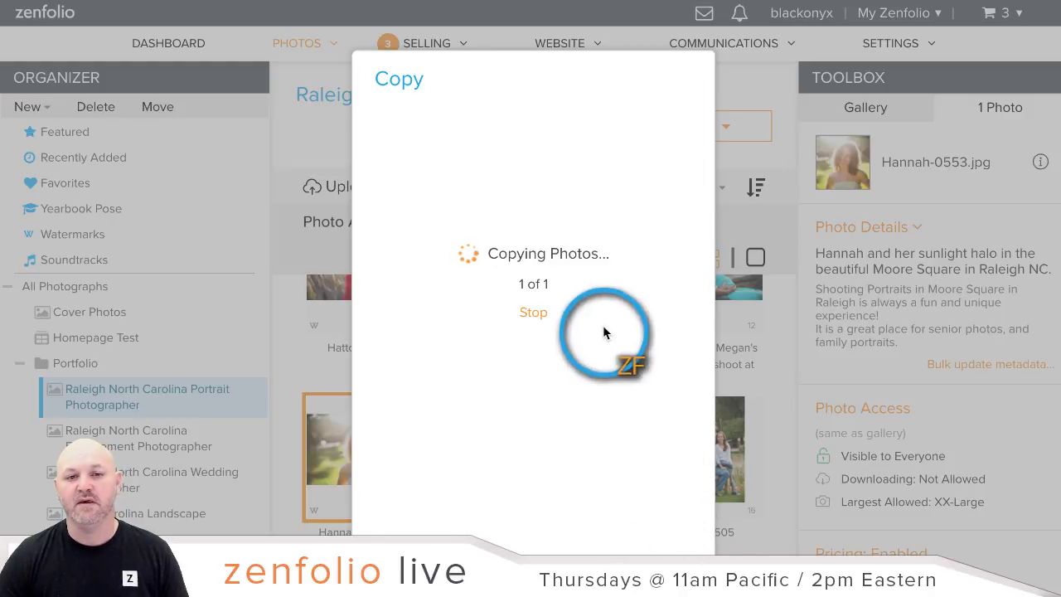
right_click(531, 310)
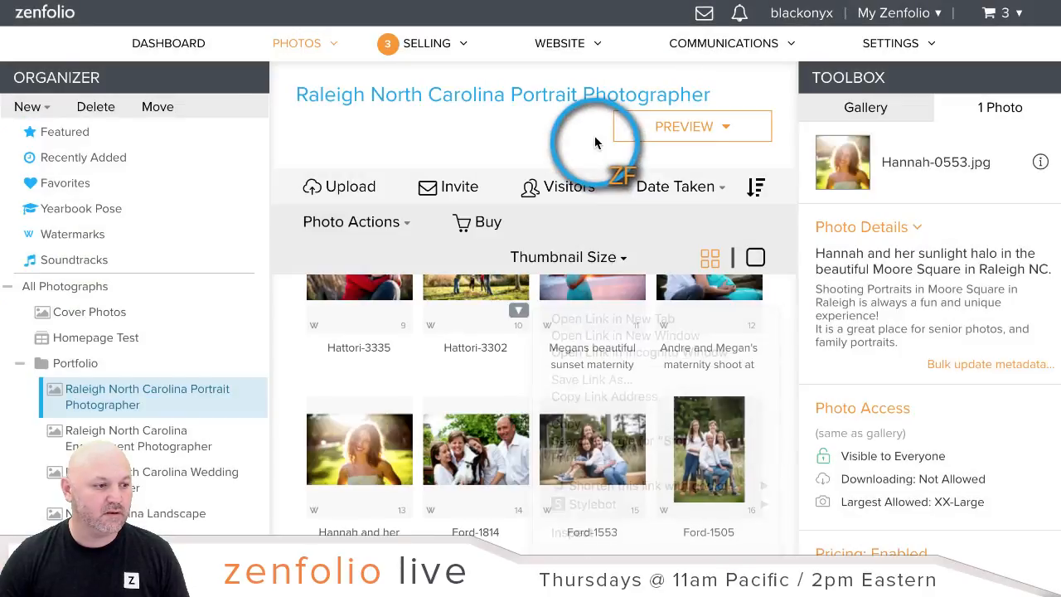
- Copy the couple by the water, photo 12 in the Raleigh North Carolina Engagement Photographer gallery, to the Cover Photos gallery
scroll(224, 365, down, 1)
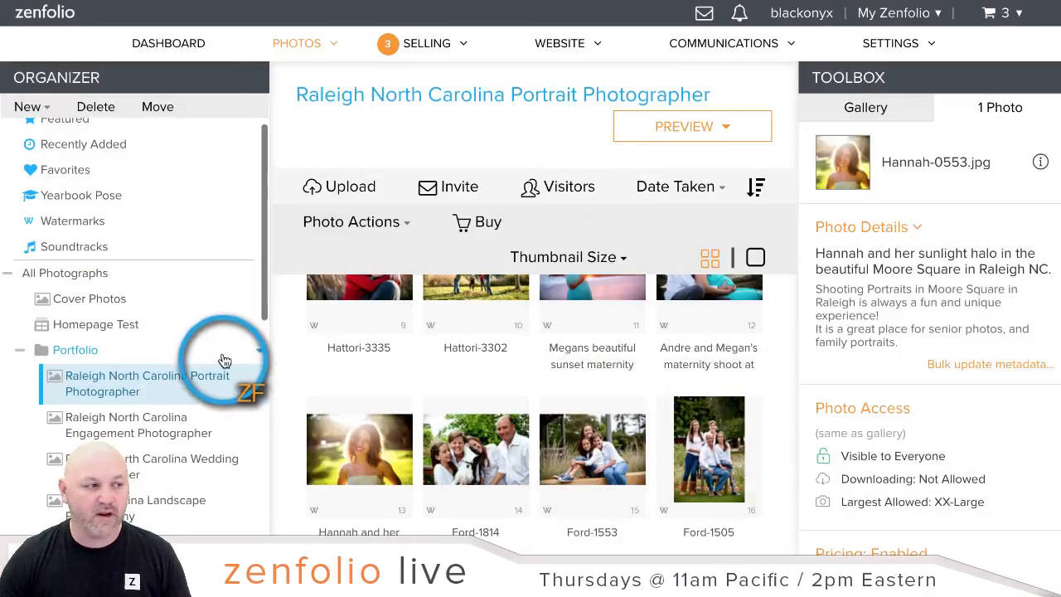
scroll(232, 319, down, 2)
click(168, 339)
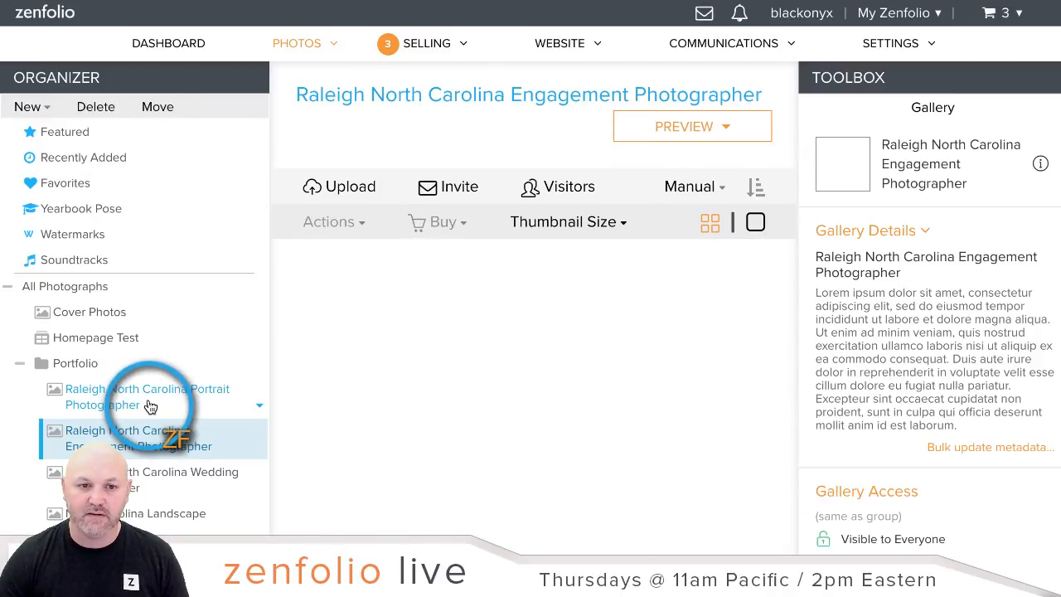
scroll(409, 348, down, 3)
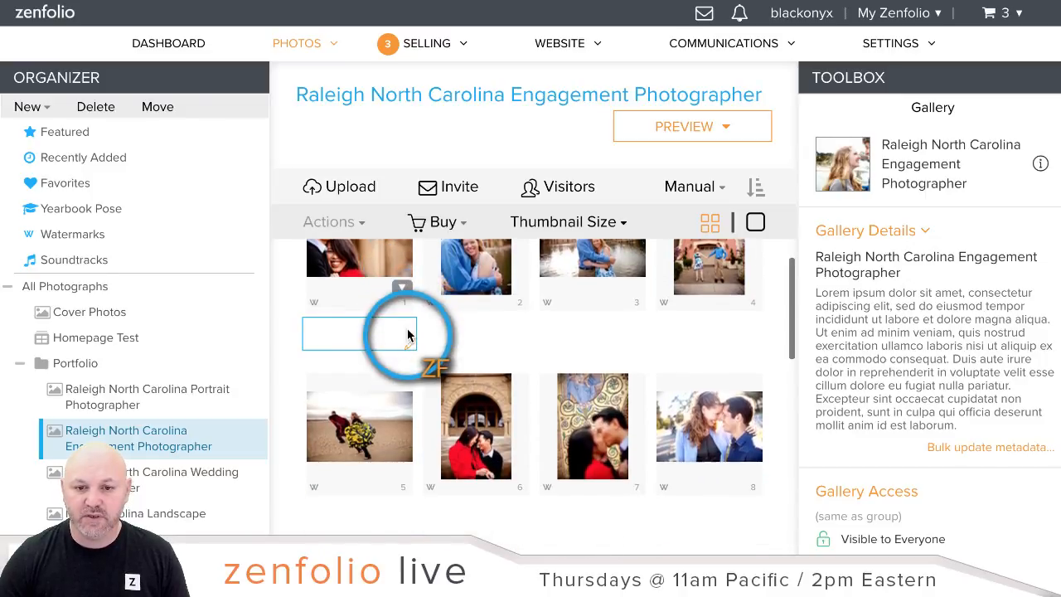
scroll(409, 377, down, 1)
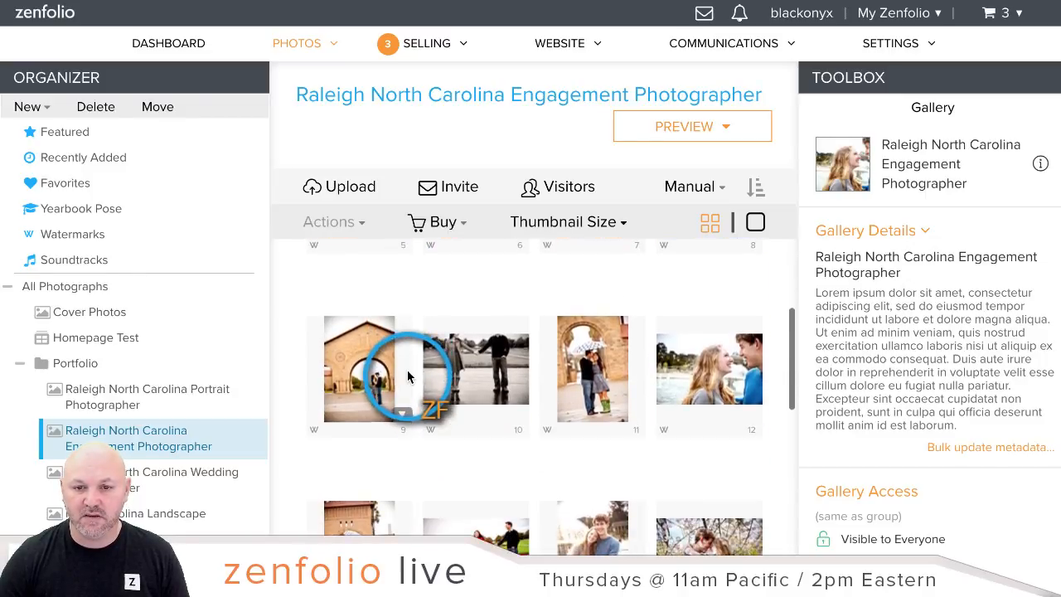
right_click(746, 414)
click(808, 256)
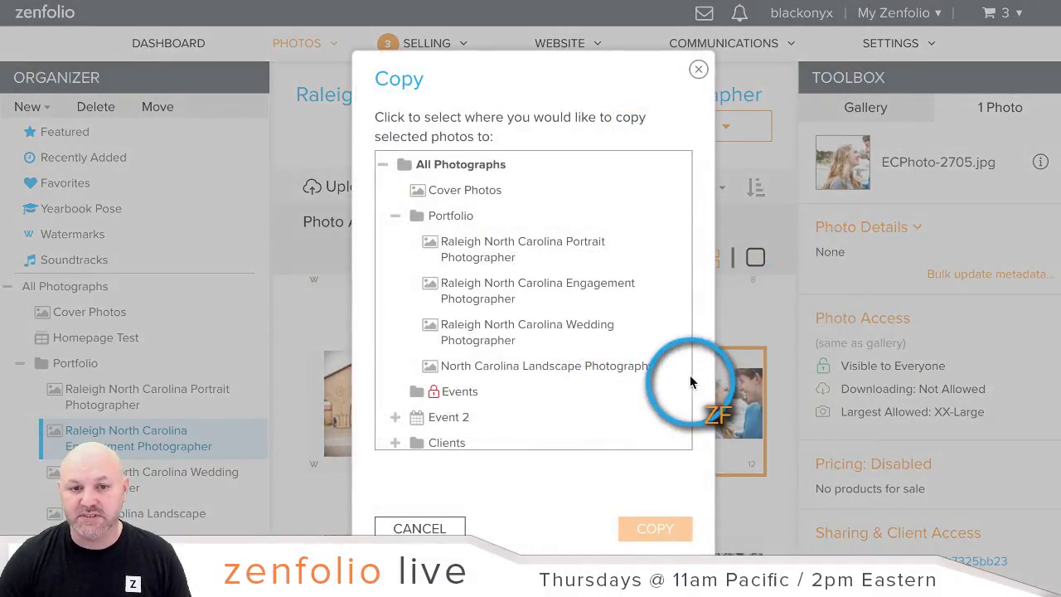
click(476, 194)
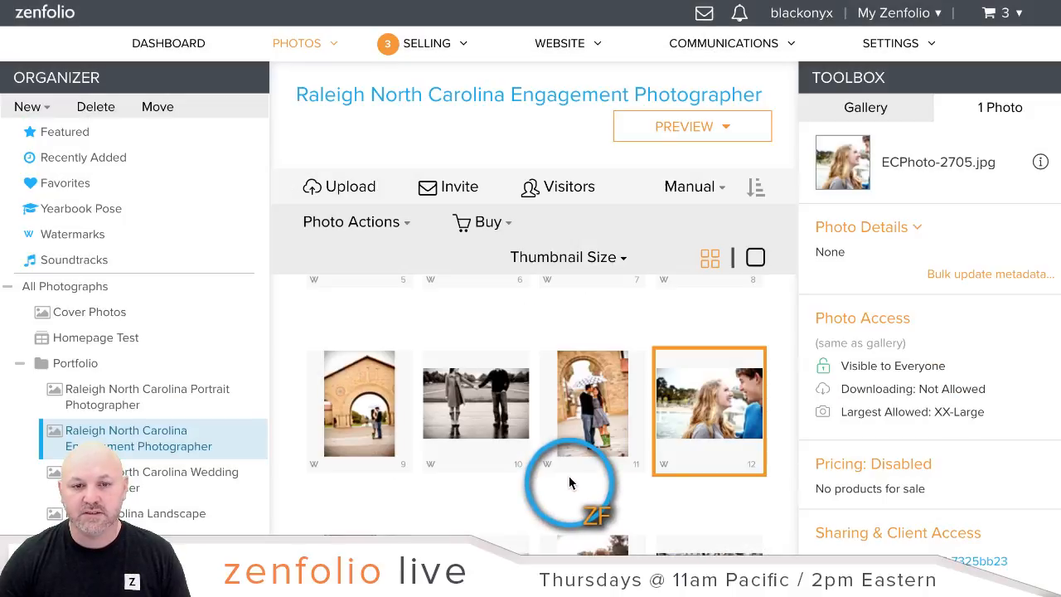
- Set the calla lily bouquet, photo 1 in the Raleigh North Carolina Wedding Photographer gallery, as that gallery's cover thumbnail
scroll(232, 402, down, 1)
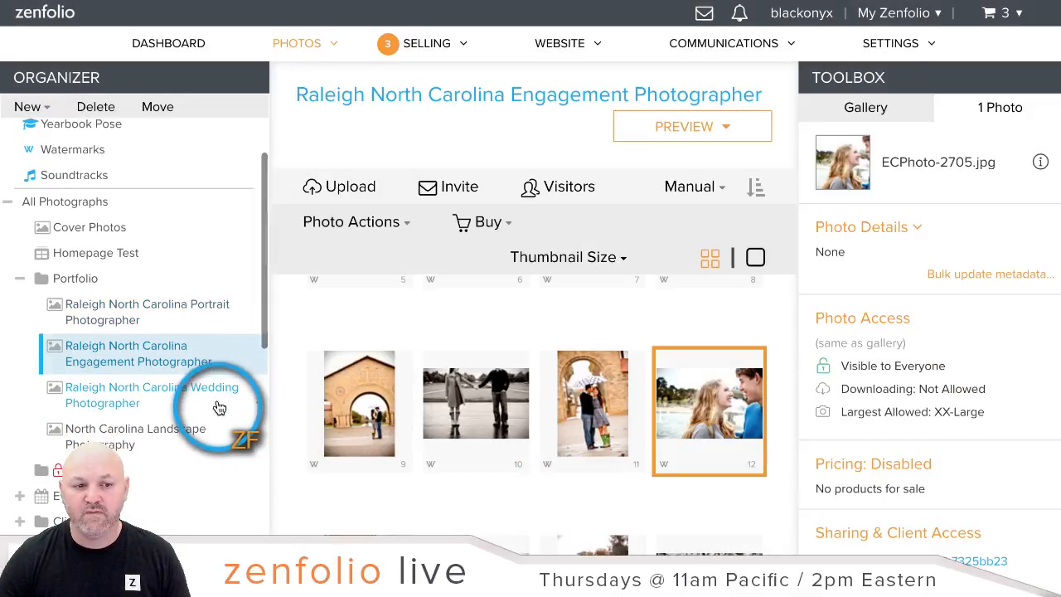
click(167, 398)
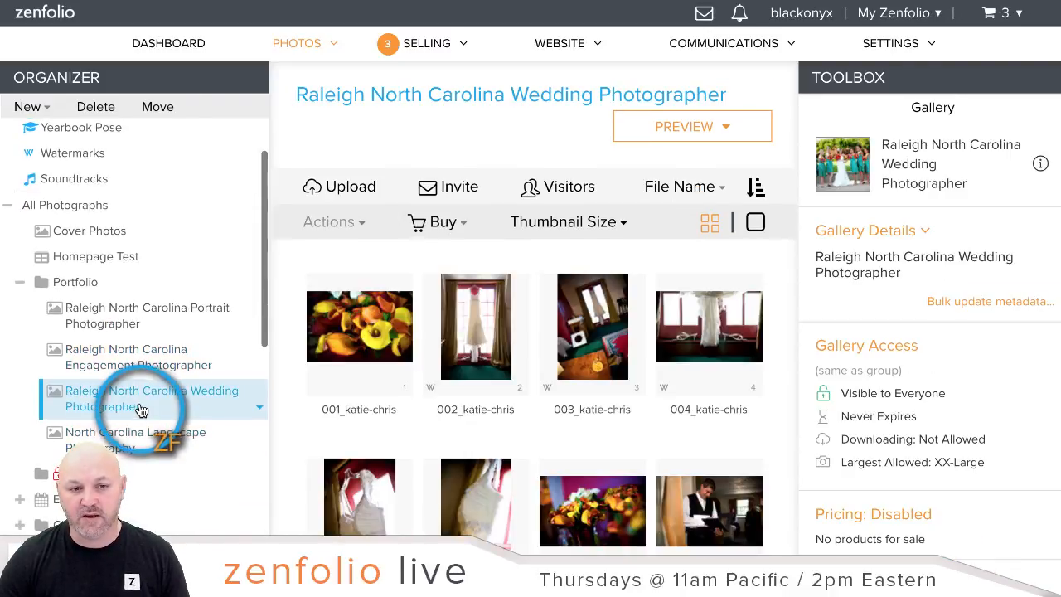
click(406, 373)
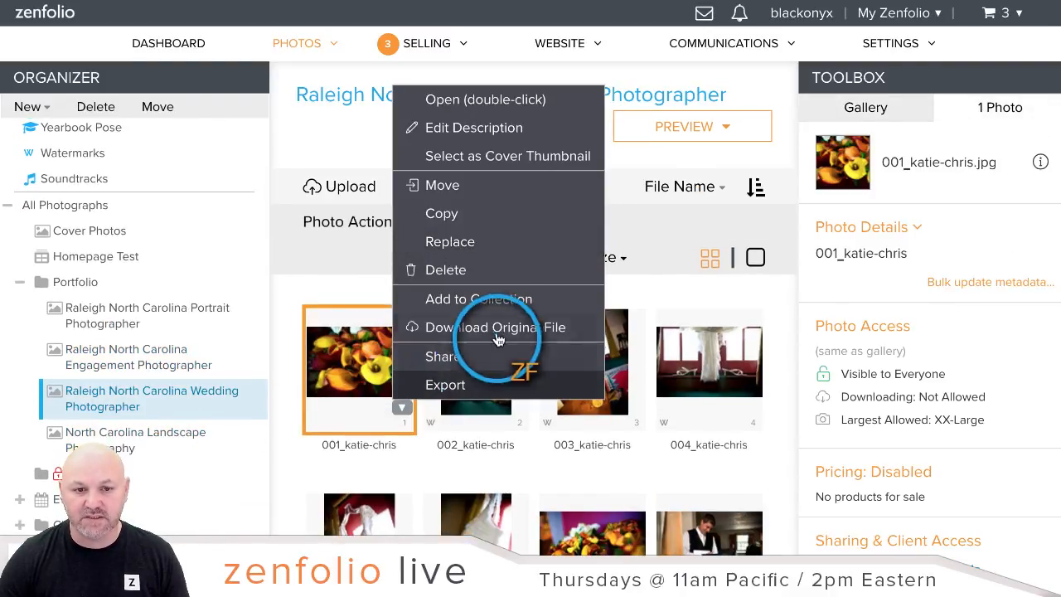
click(497, 156)
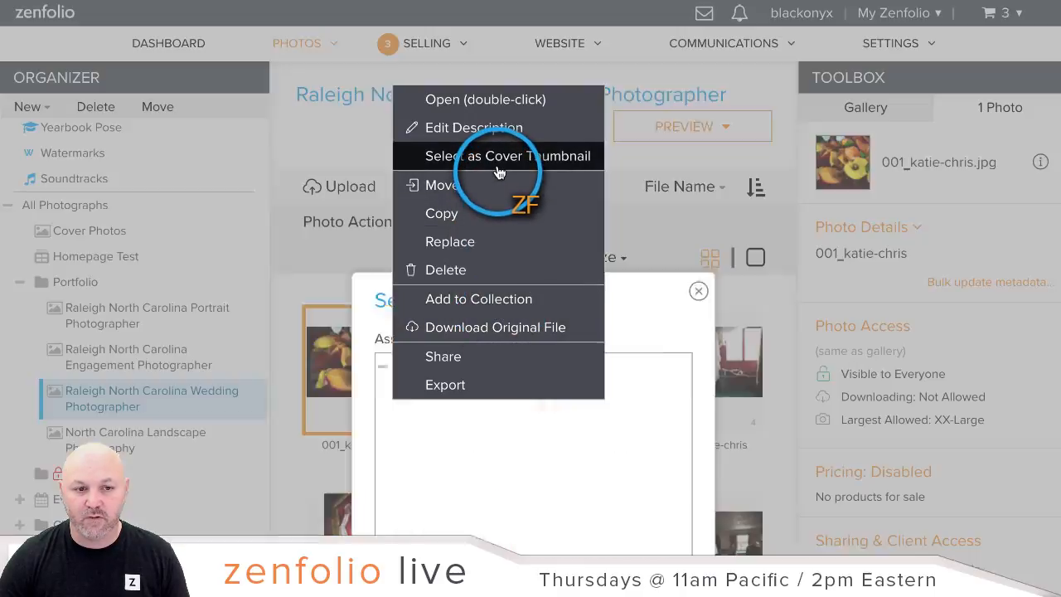
click(625, 494)
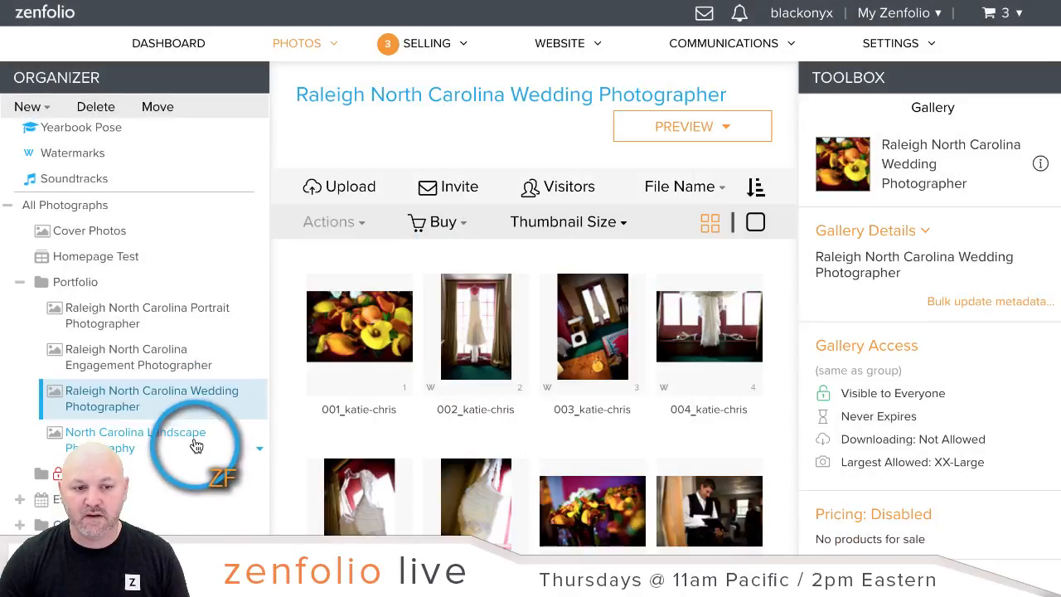
- Set the autumn-grove-sharpened photo as the cover thumbnail of the North Carolina Landscape Photography gallery
click(196, 446)
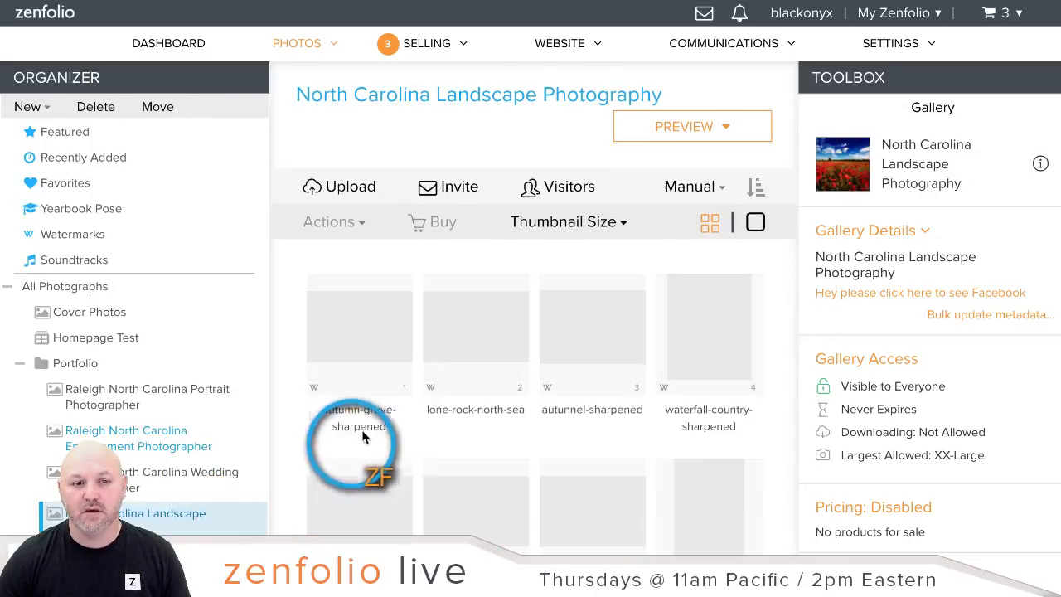
click(401, 374)
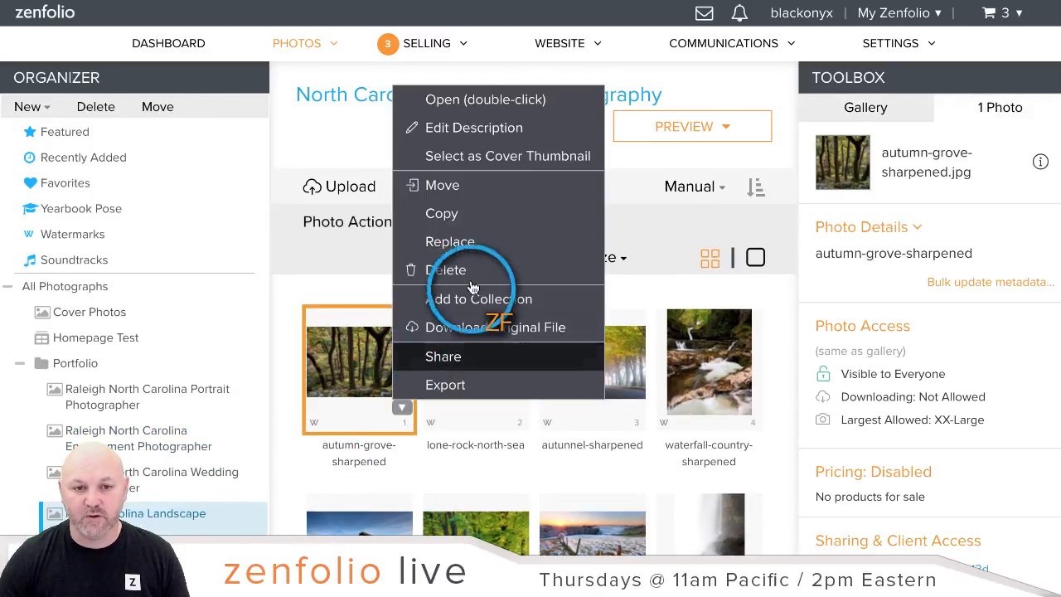
click(485, 157)
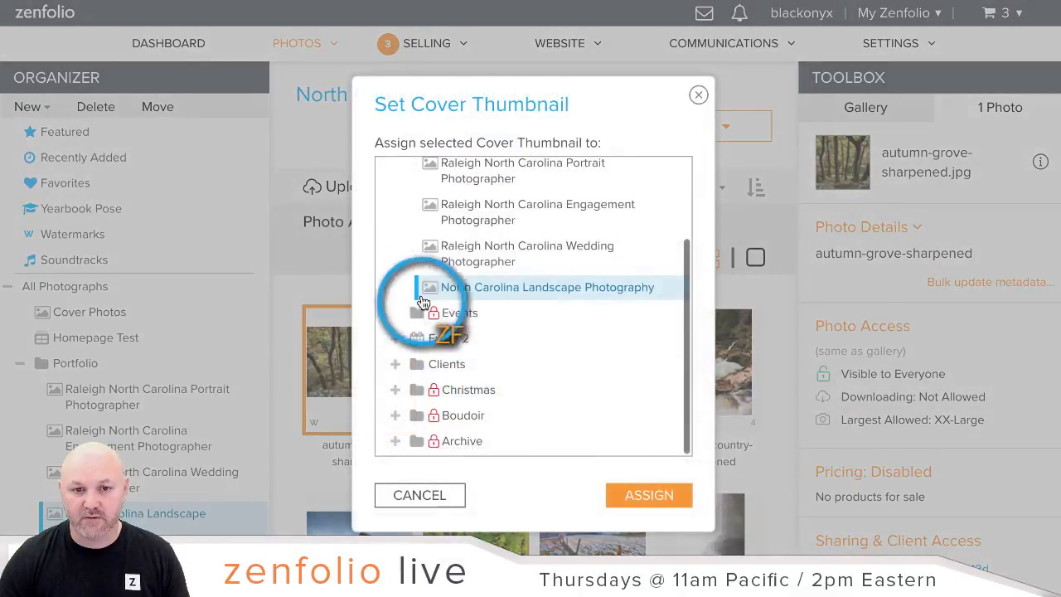
click(638, 495)
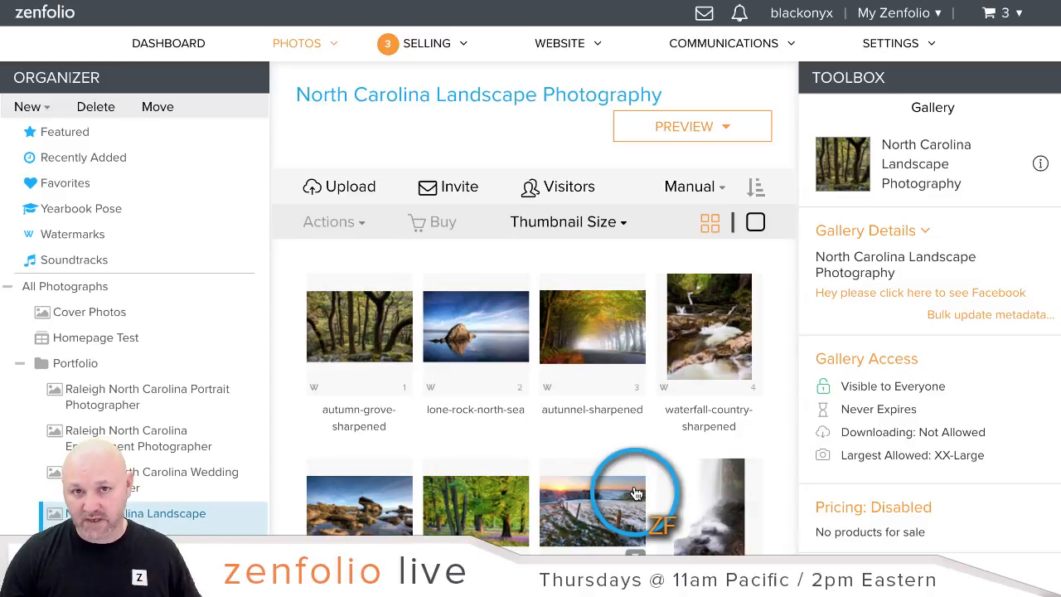
- Assign the couple photo in the Cover Photos gallery as cover thumbnail of the Raleigh North Carolina Engagement Photographer gallery
click(92, 317)
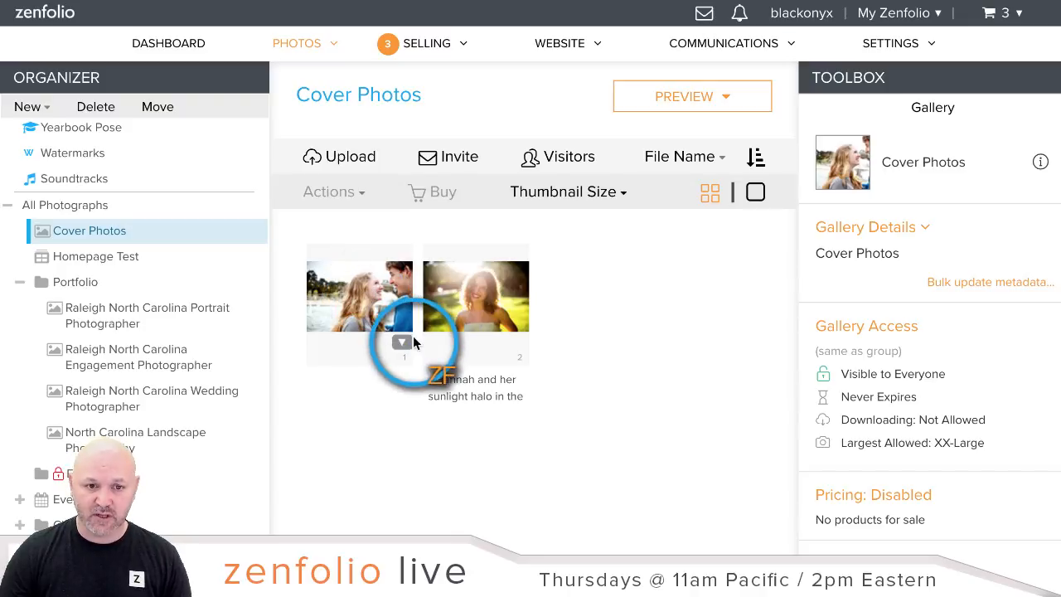
click(406, 345)
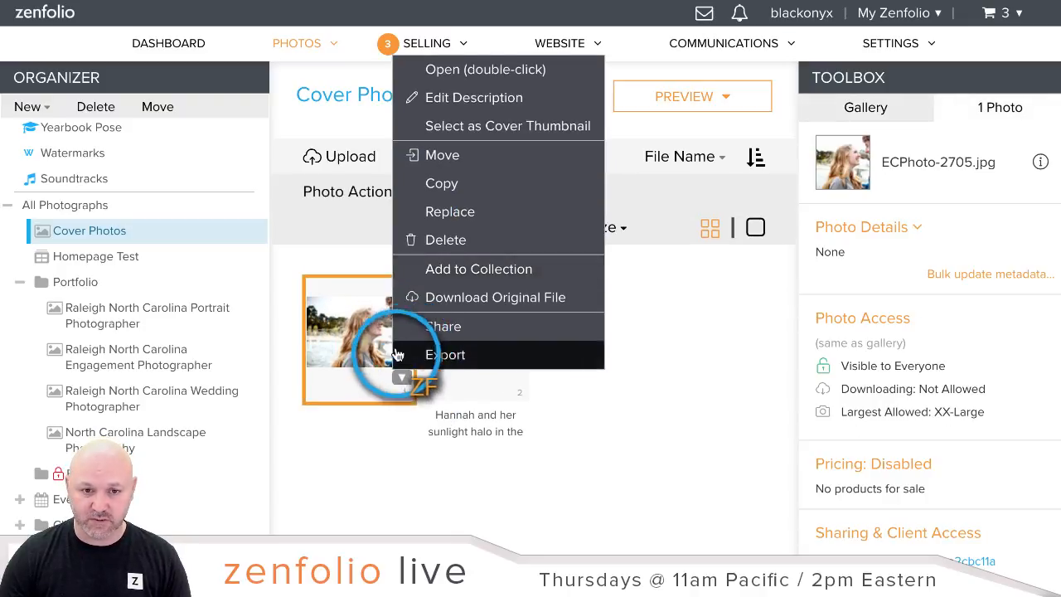
click(481, 128)
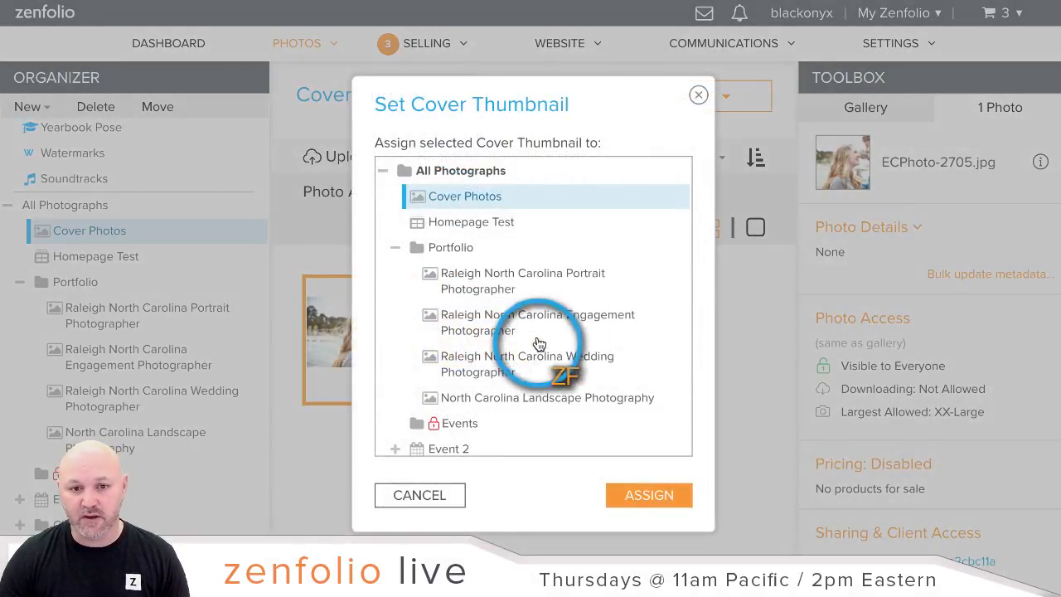
click(549, 325)
click(648, 495)
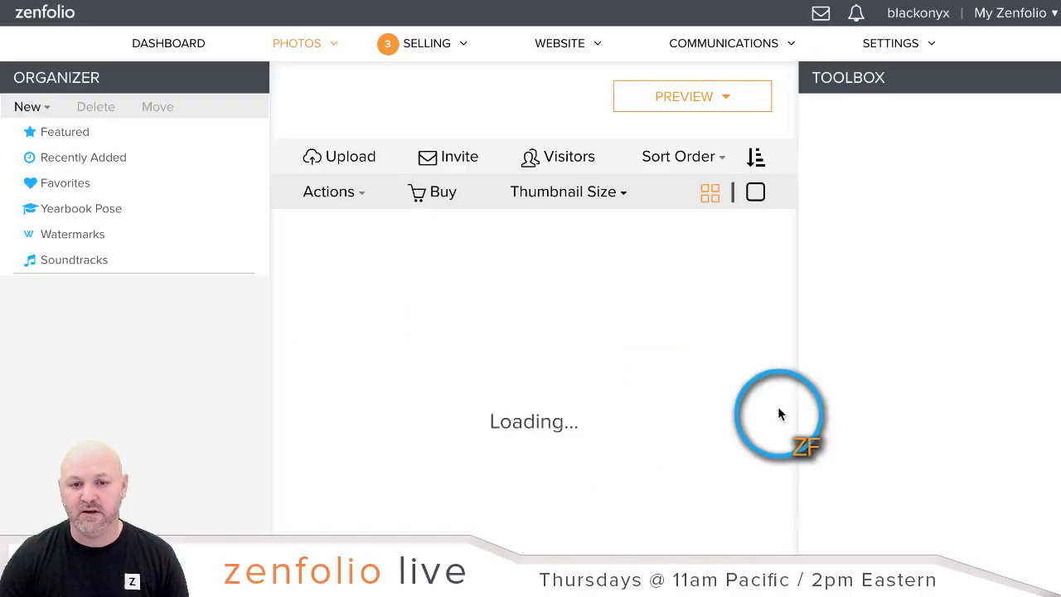
- Assign the sunlight halo portrait in Cover Photos as cover thumbnail of the Raleigh North Carolina Portrait Photographer gallery
click(129, 310)
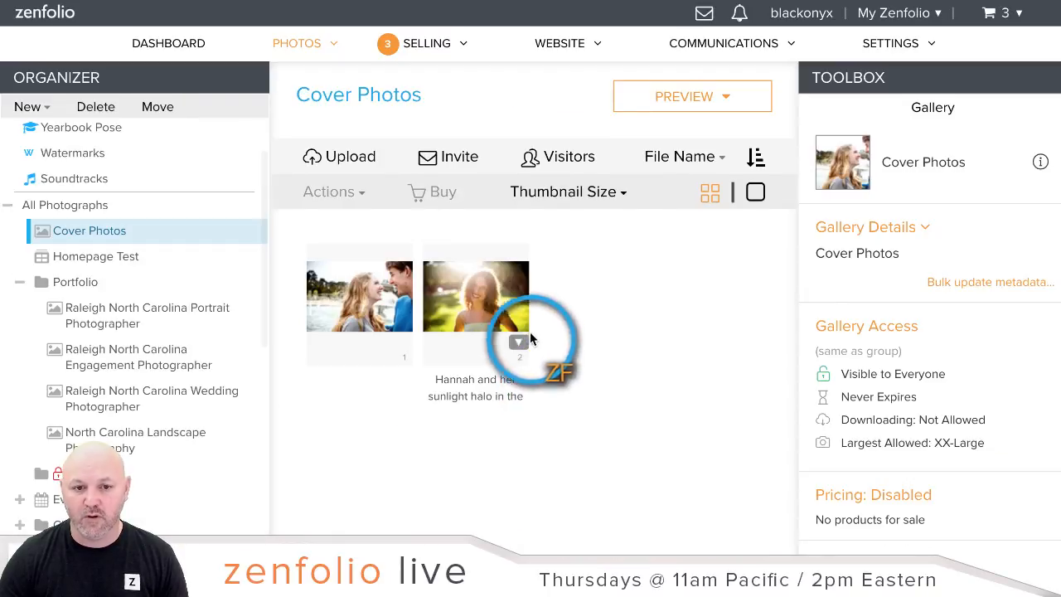
click(519, 343)
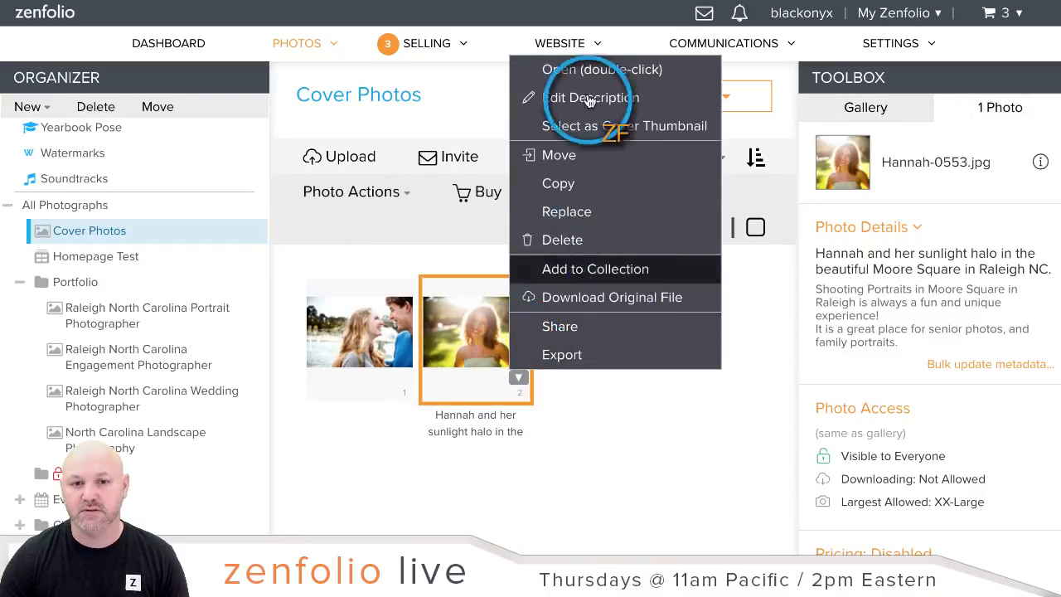
click(576, 127)
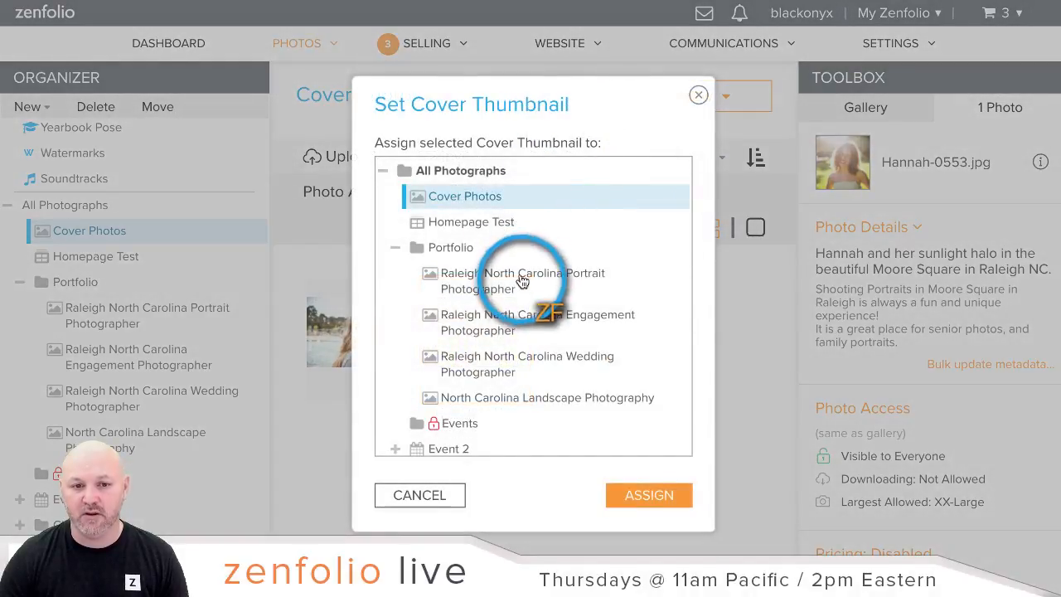
click(522, 280)
click(647, 495)
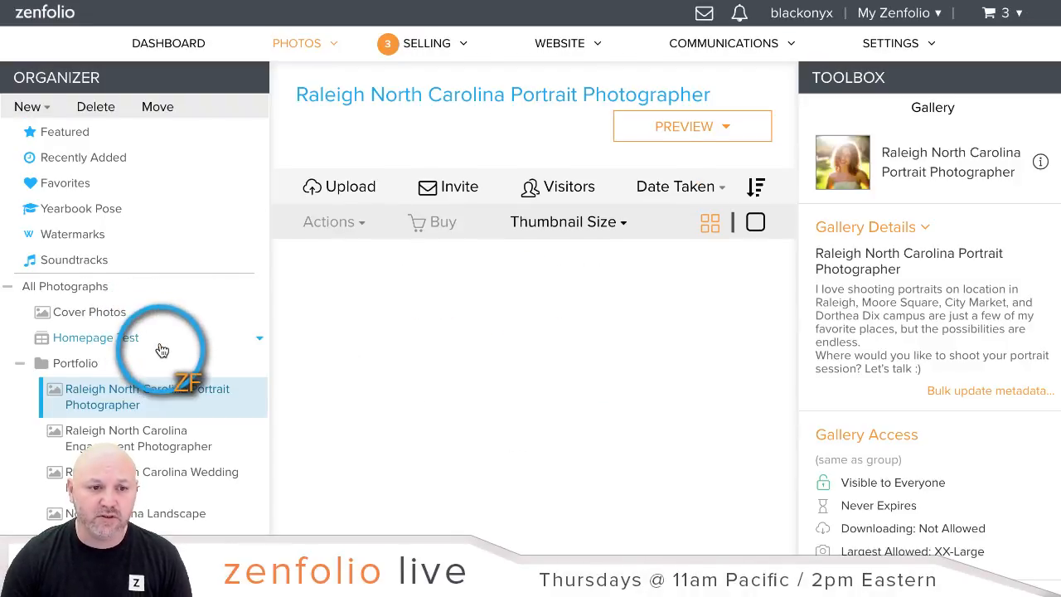
- Check the cover thumbnails of the Engagement, Wedding and Landscape galleries in the Portfolio group
click(164, 380)
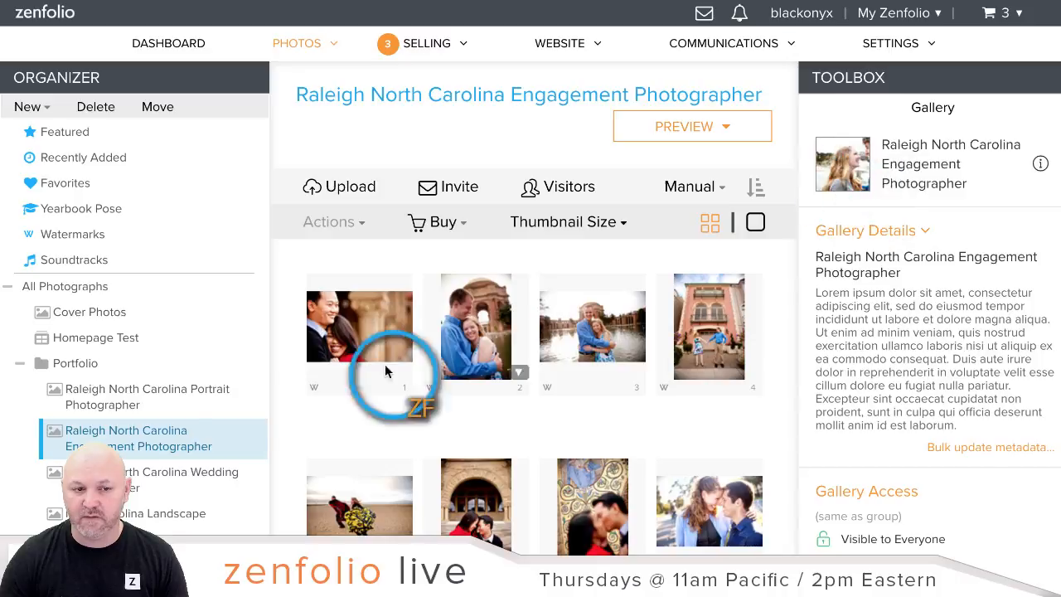
scroll(177, 379, down, 1)
click(142, 387)
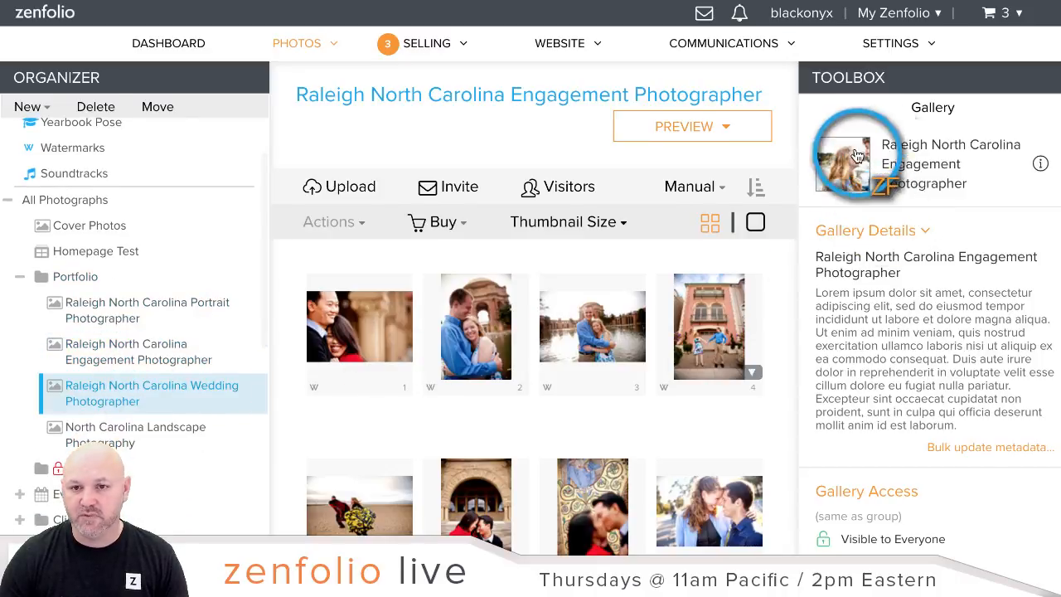
scroll(92, 444, down, 1)
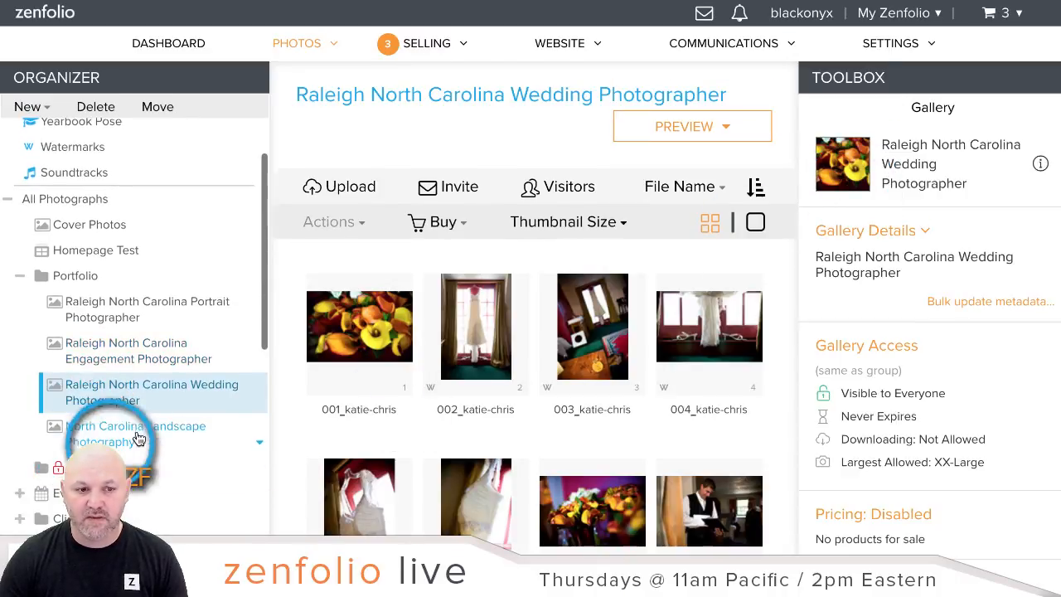
click(187, 428)
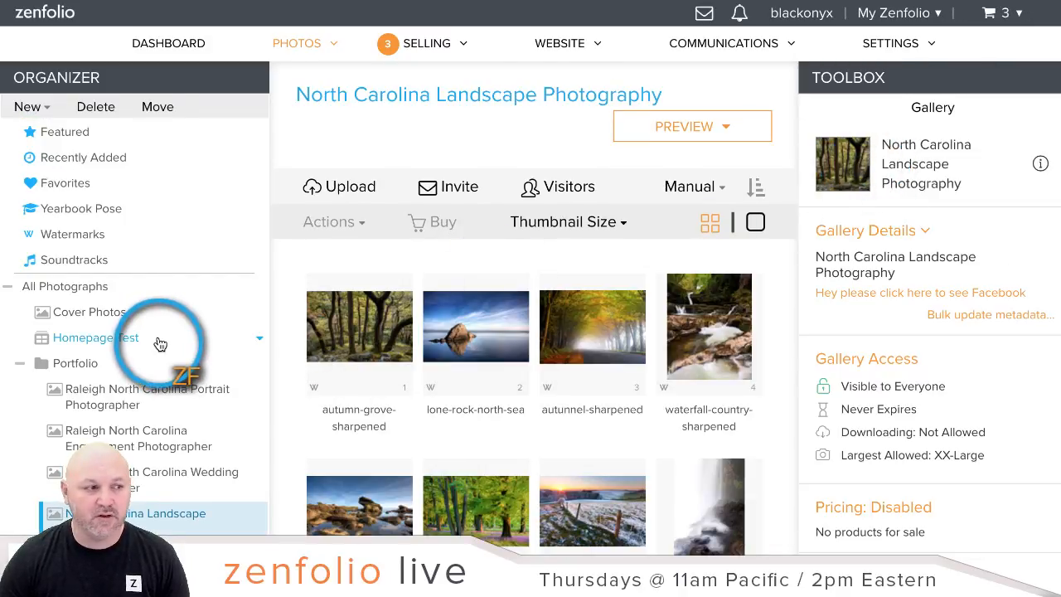
- View the homepage photo grid in website customization, then exit, saving the changes without publishing them
click(942, 25)
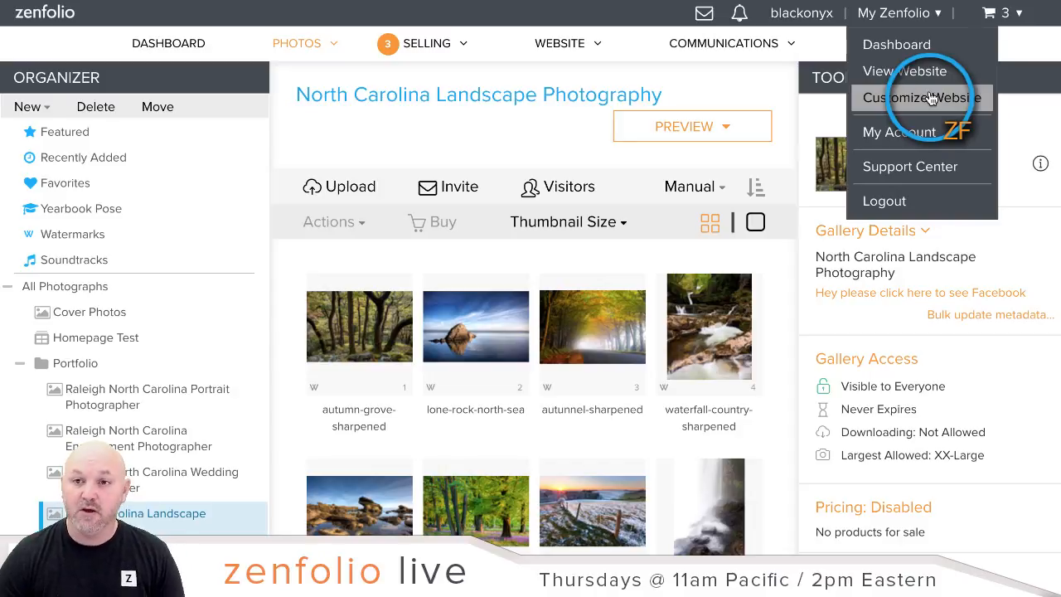
click(932, 99)
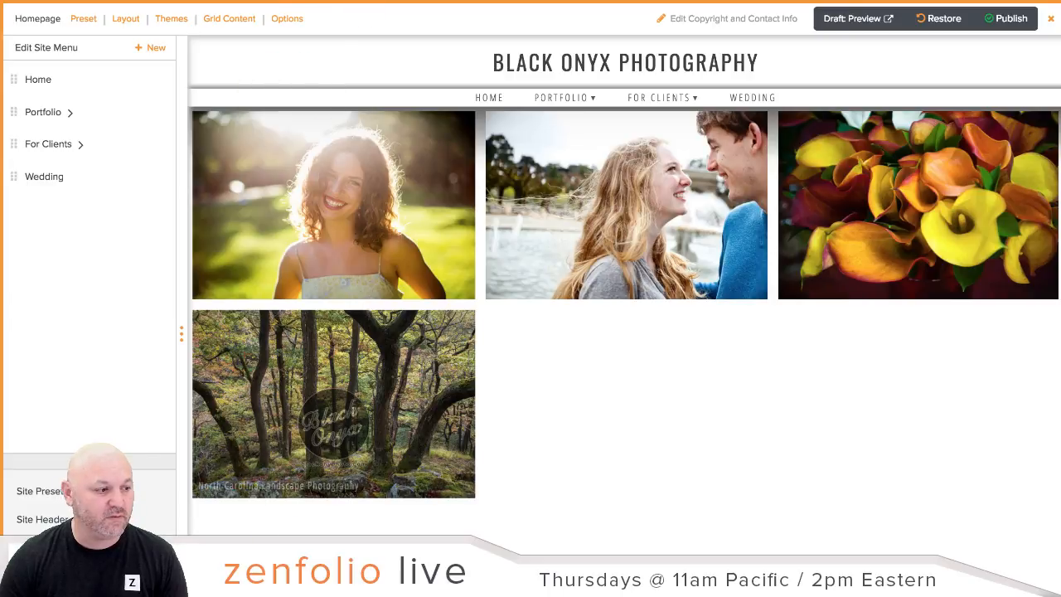
click(1051, 20)
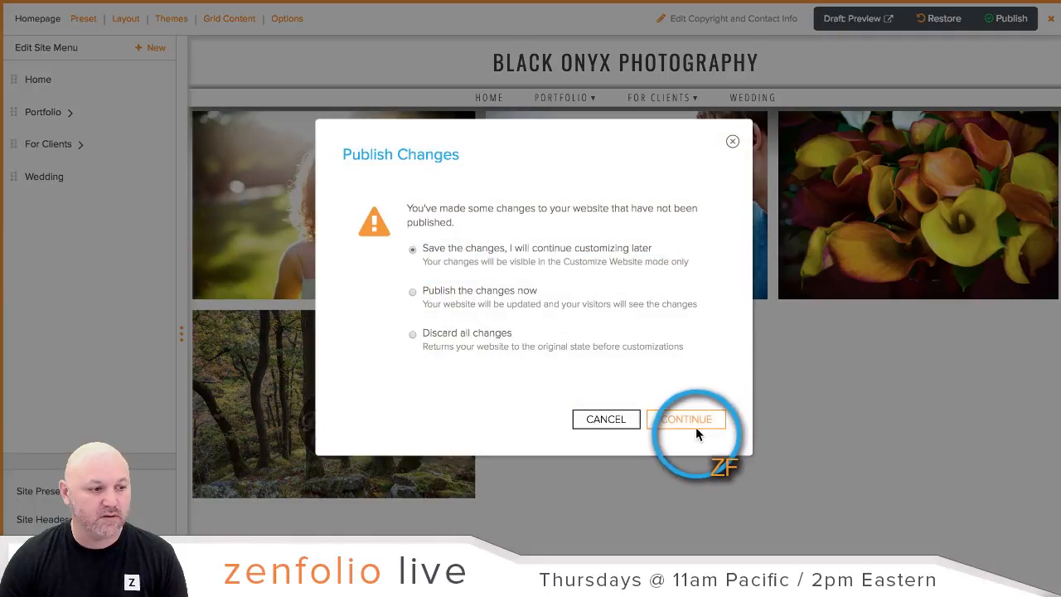
click(696, 425)
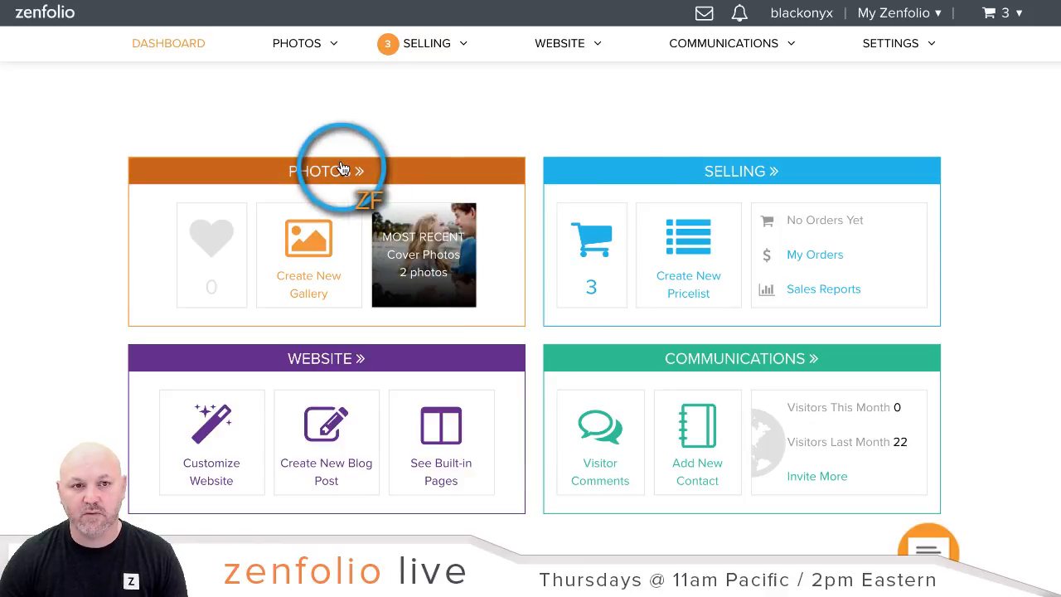
- Select the 001_katie-chris photo in the Raleigh North Carolina Wedding Photographer gallery and save its access settings as inherited from the containing gallery
click(342, 169)
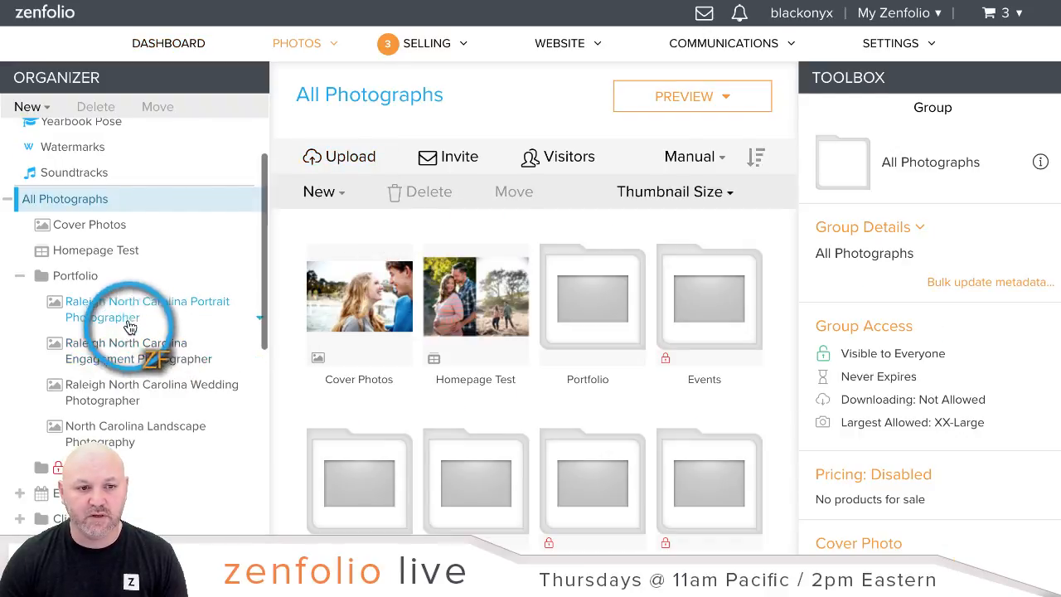
scroll(153, 385, down, 1)
click(120, 381)
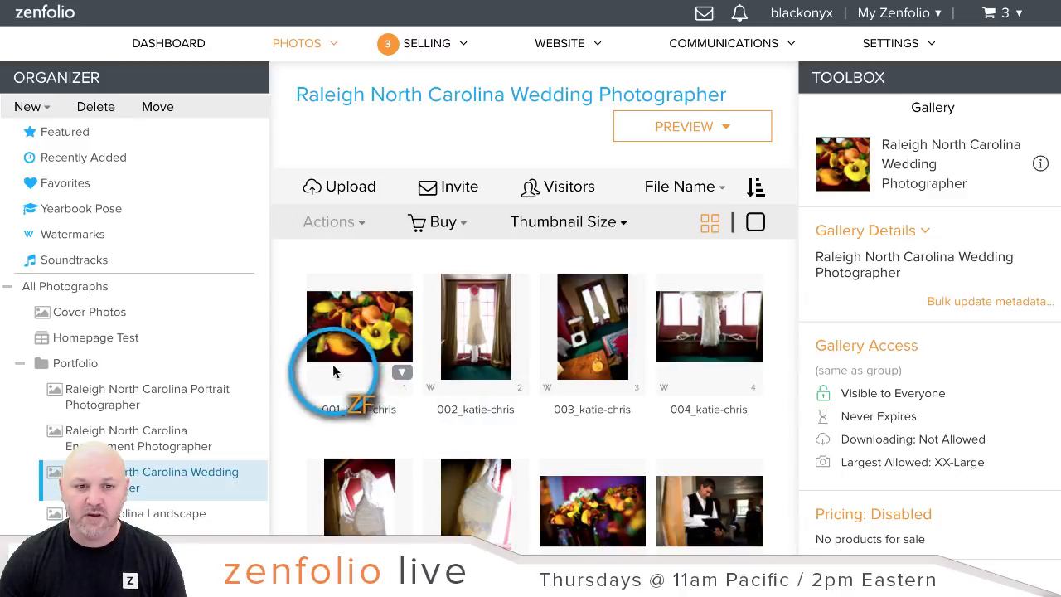
click(364, 344)
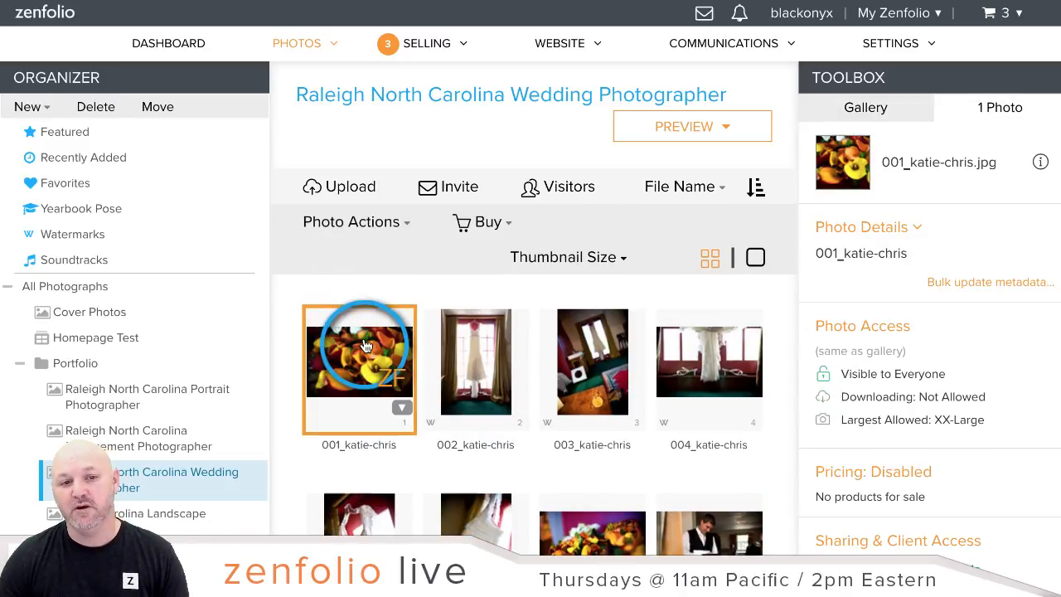
click(879, 328)
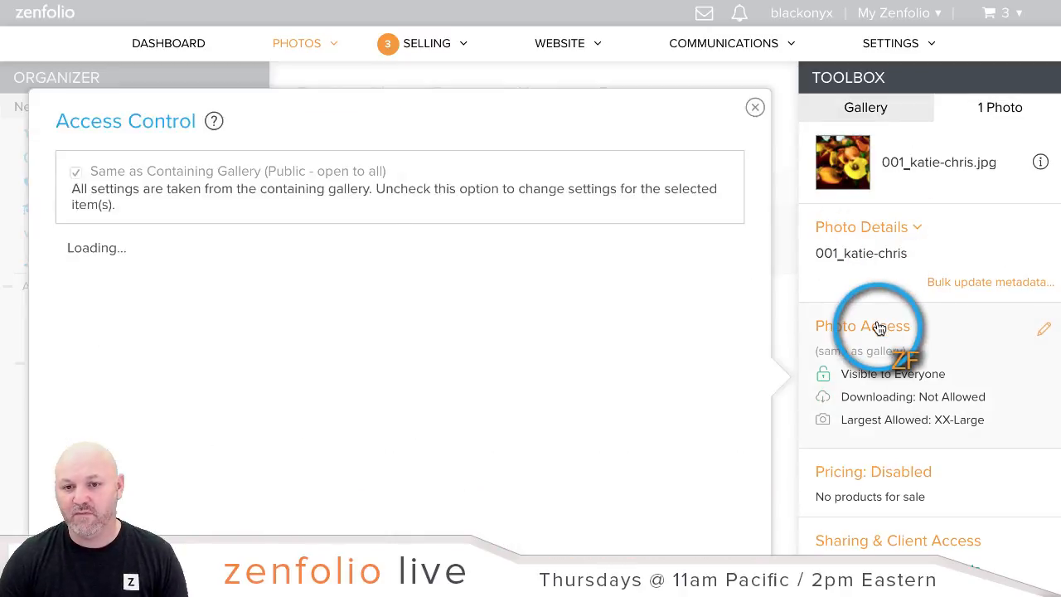
scroll(757, 331, down, 3)
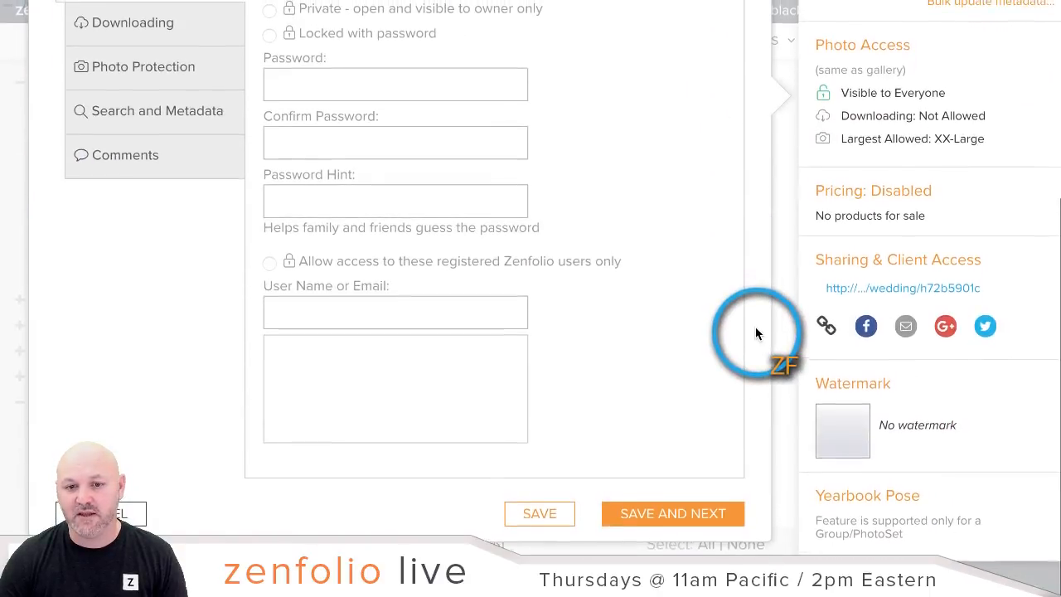
click(549, 515)
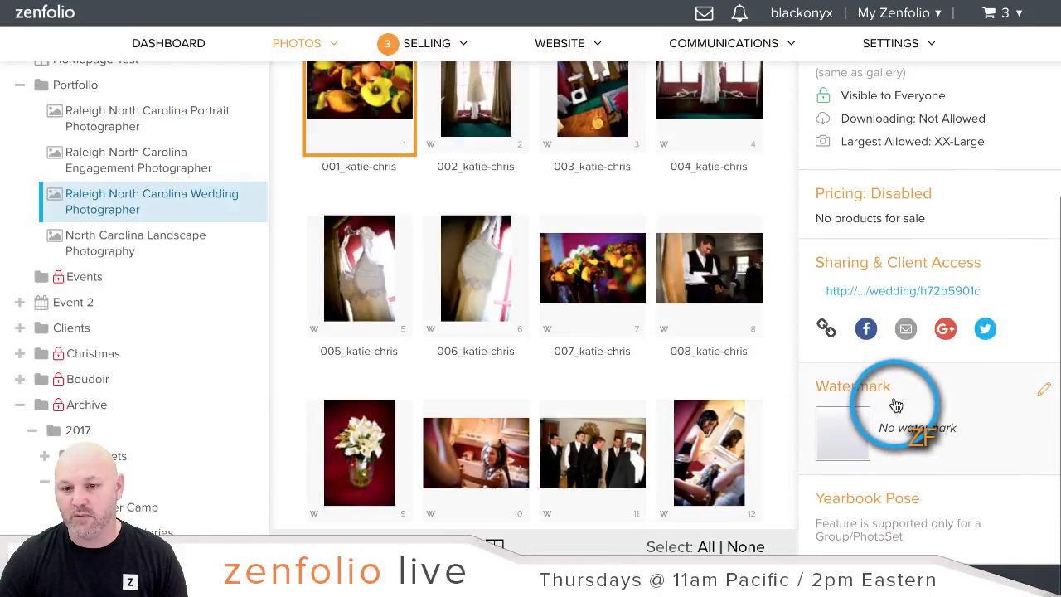
- Assign the same-as-gallery Black Onyx watermark to the selected 001_katie-chris photo
click(895, 405)
click(461, 213)
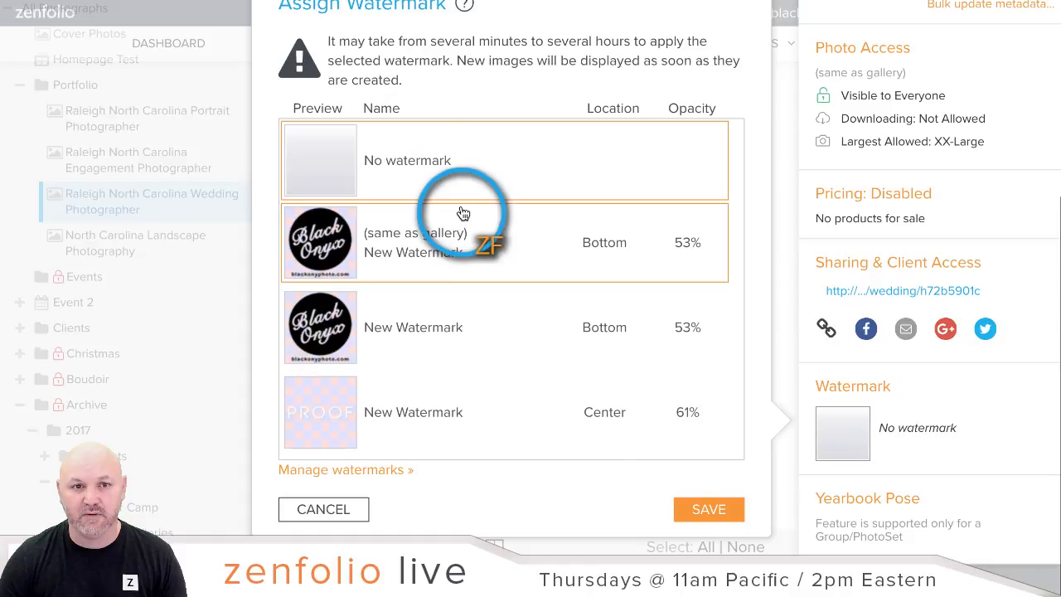
scroll(462, 213, down, 2)
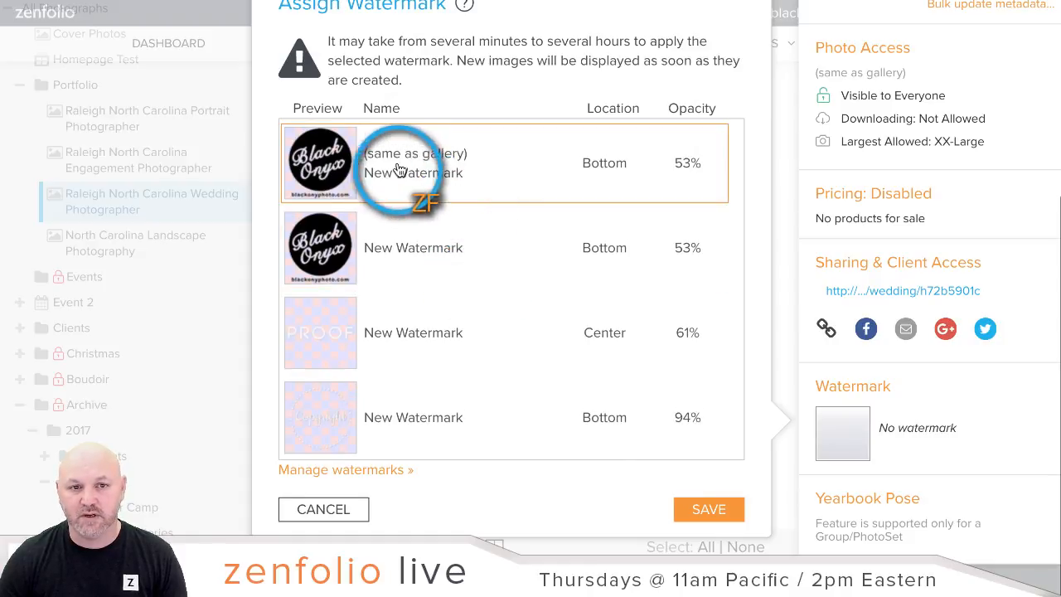
click(709, 507)
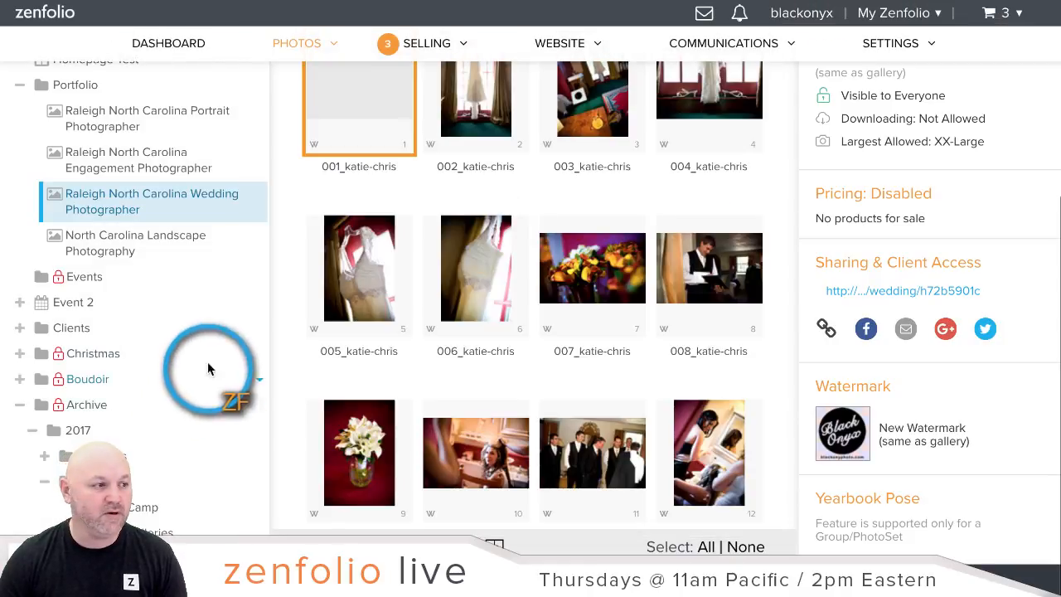
- Follow the portrait thumbnail of the homepage grid to its gallery in website customization, then exit, saving the changes without publishing them
click(922, 16)
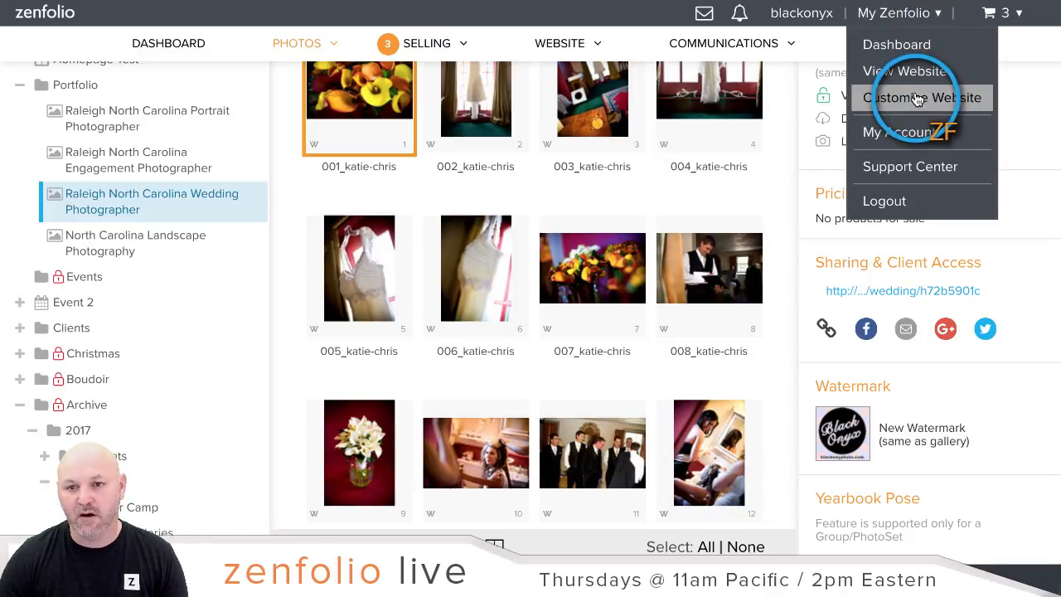
click(917, 98)
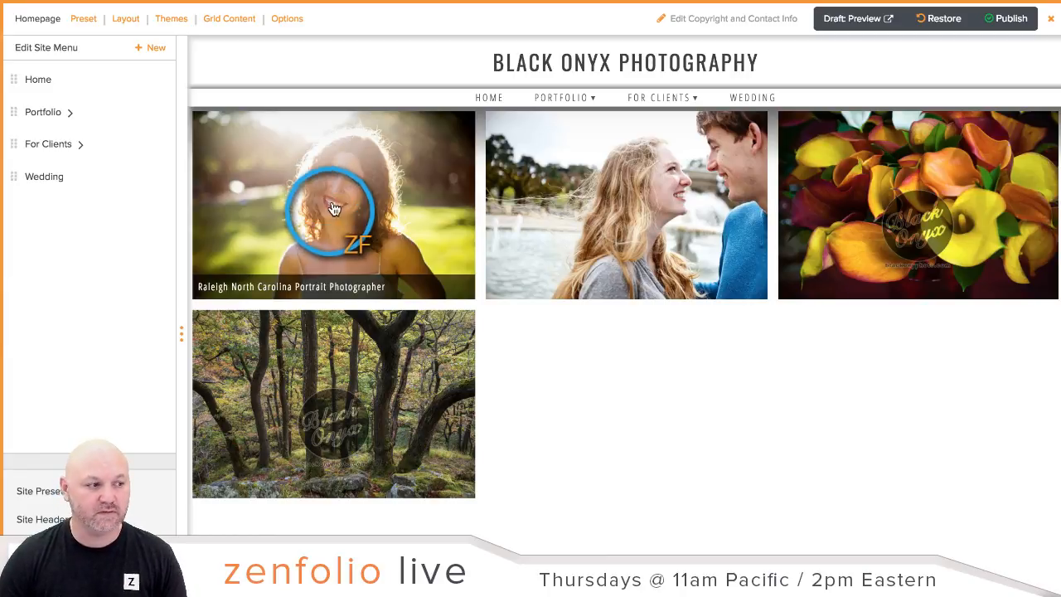
click(294, 209)
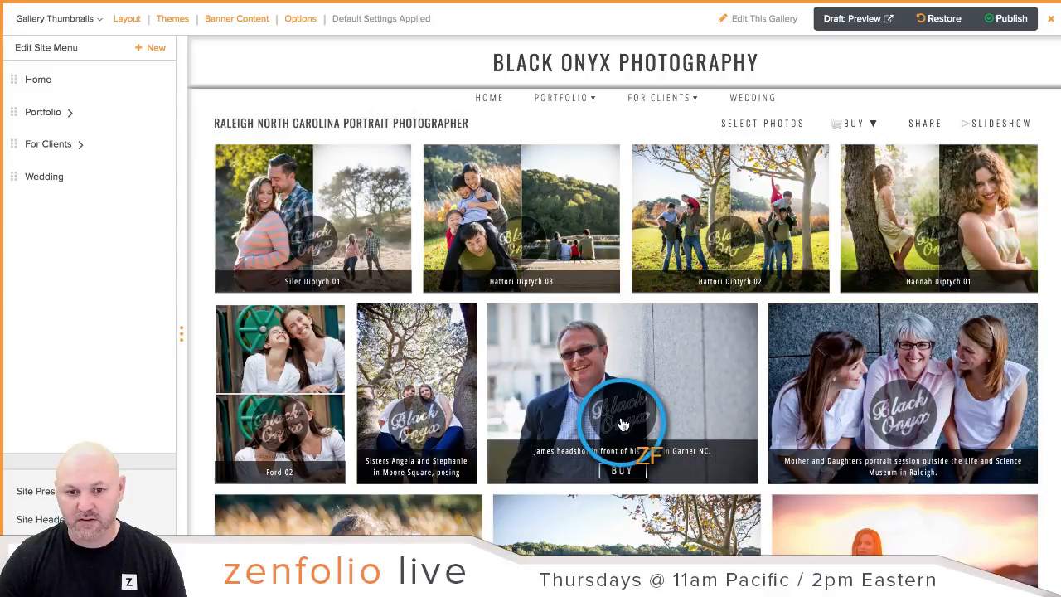
scroll(487, 392, down, 2)
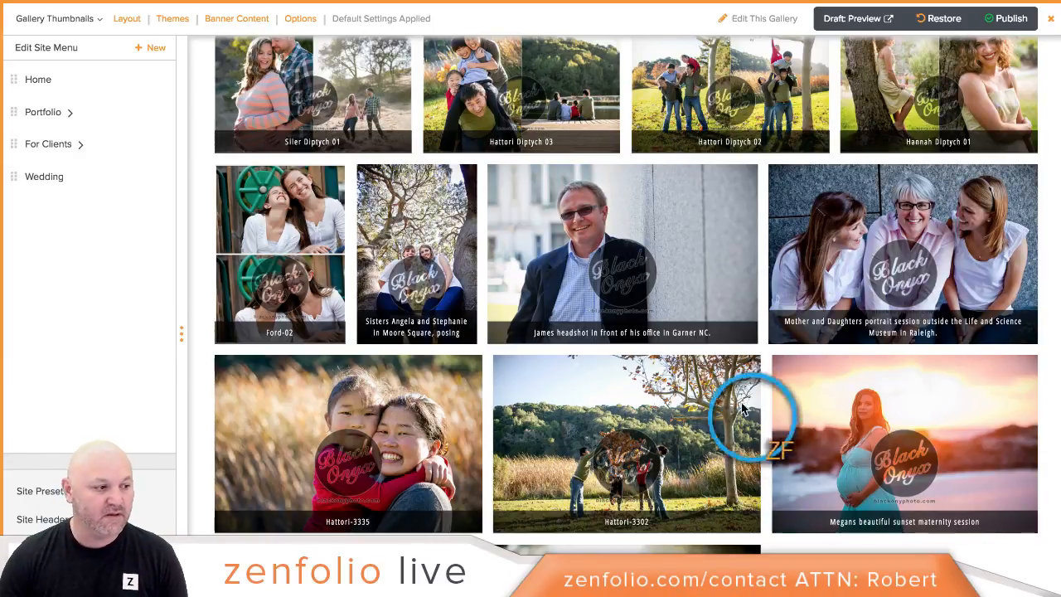
click(1051, 18)
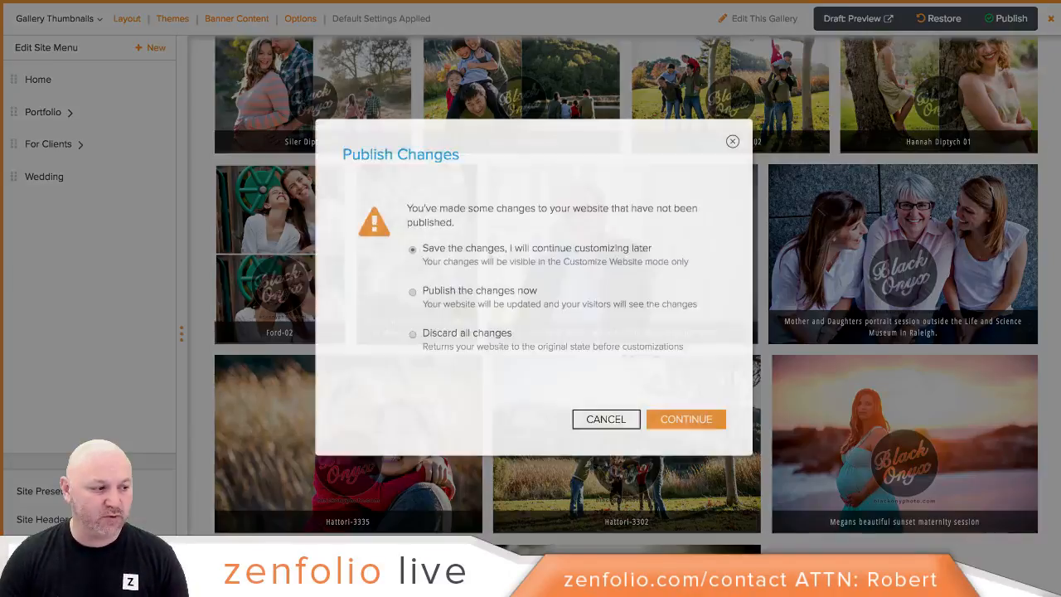
click(700, 420)
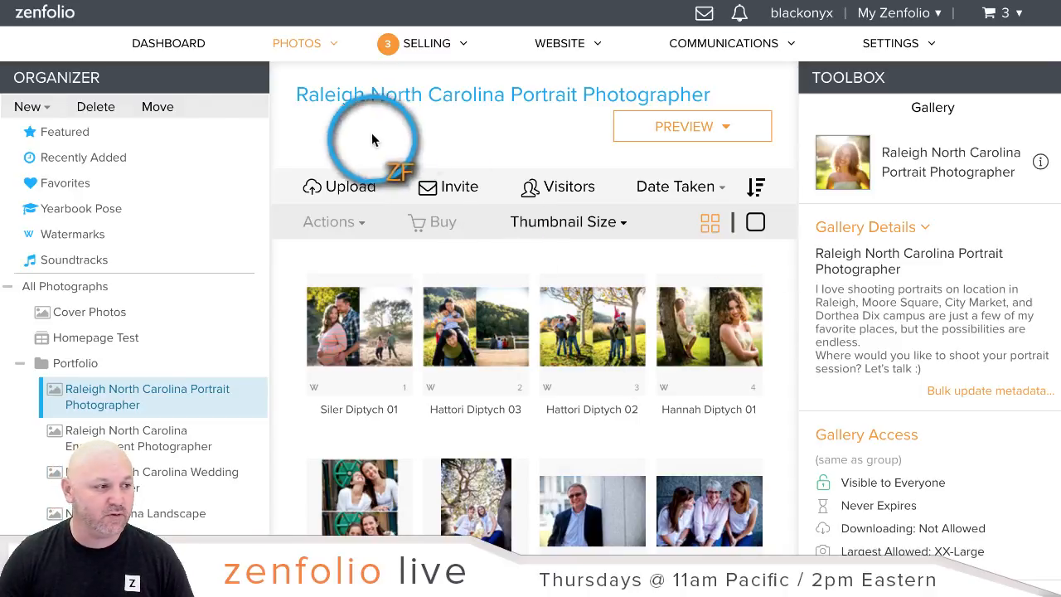
- Return to the dashboard and open the list of digital products in the selling area
click(183, 53)
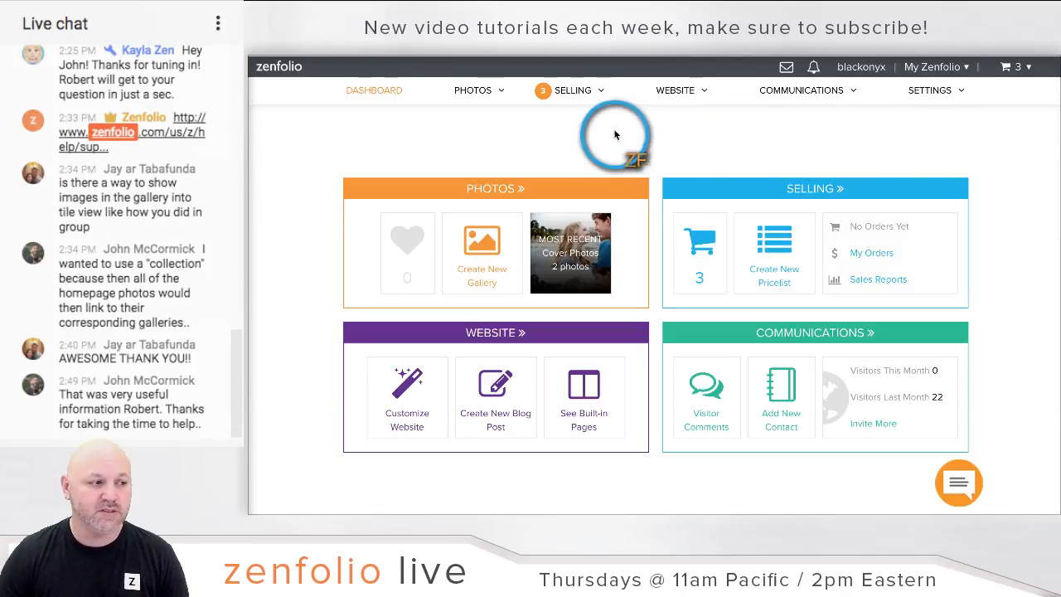
click(585, 101)
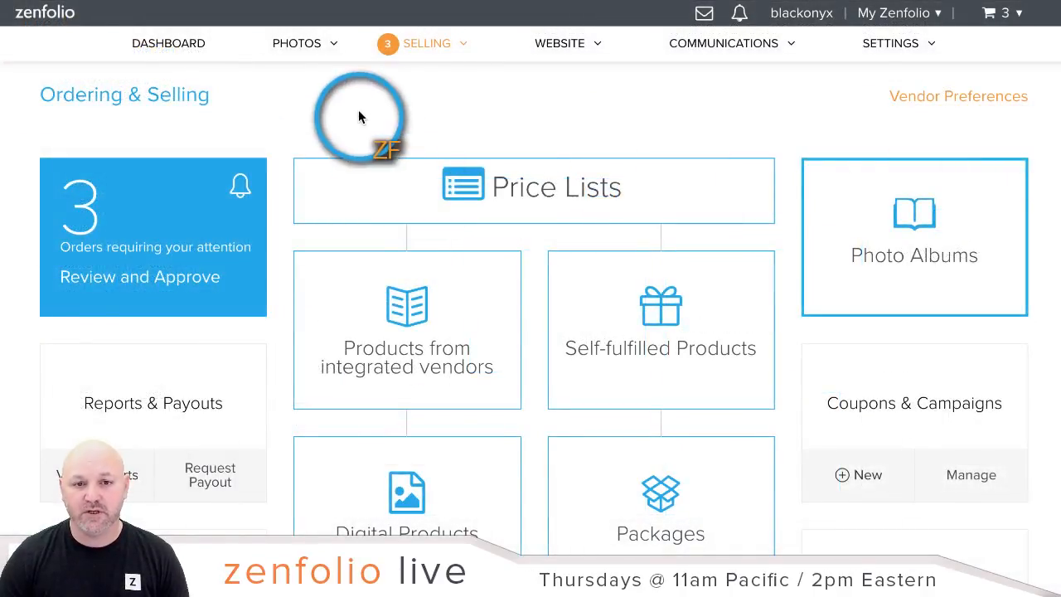
scroll(369, 158, down, 2)
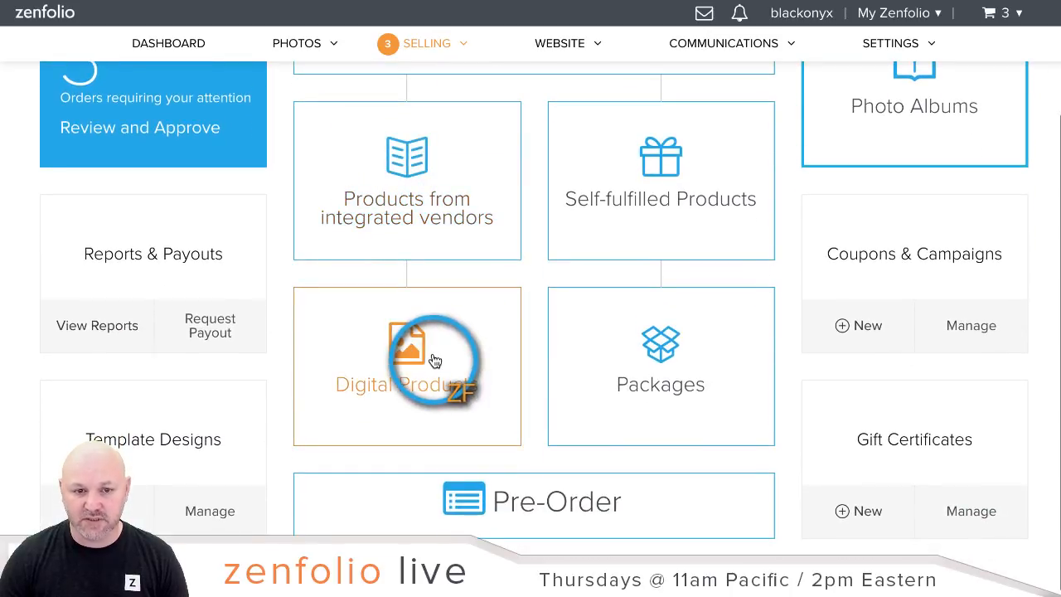
click(435, 361)
scroll(483, 461, down, 1)
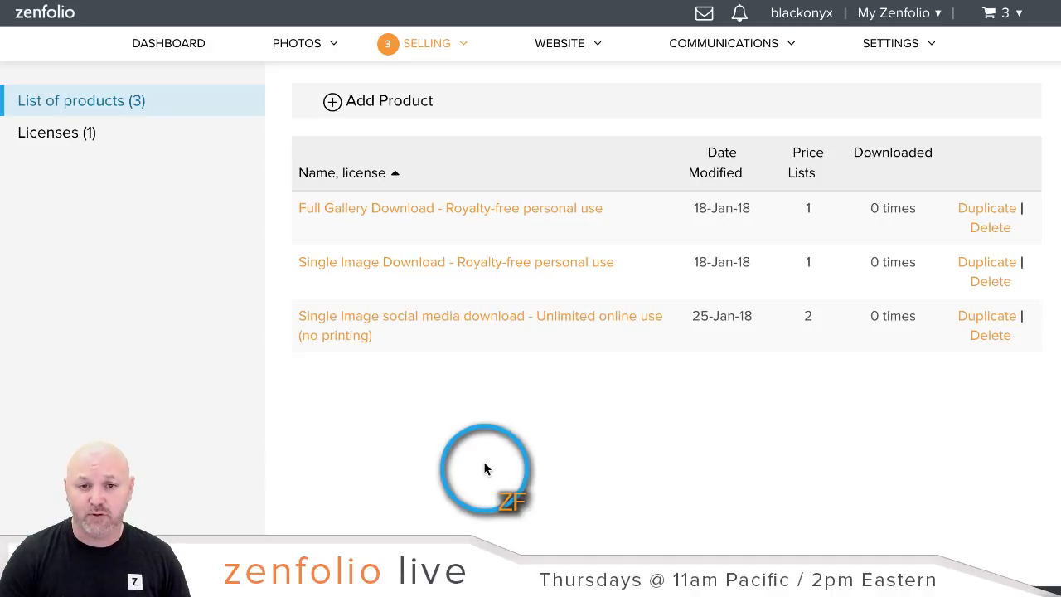
- Review the license, image dimensions and required item count options of the Single Image Download product, then leave without saving
click(383, 269)
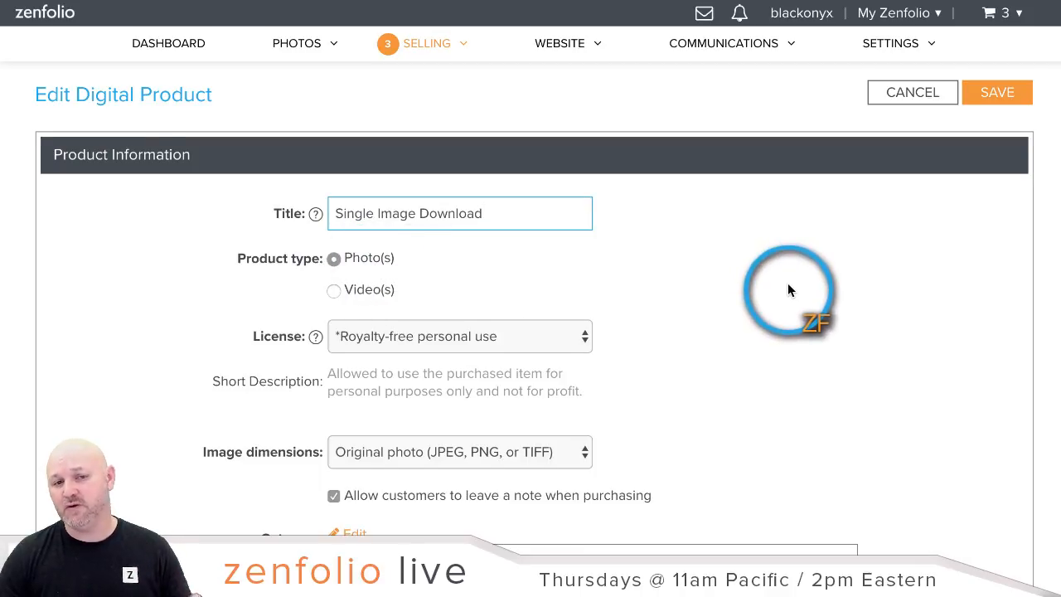
scroll(788, 282, down, 1)
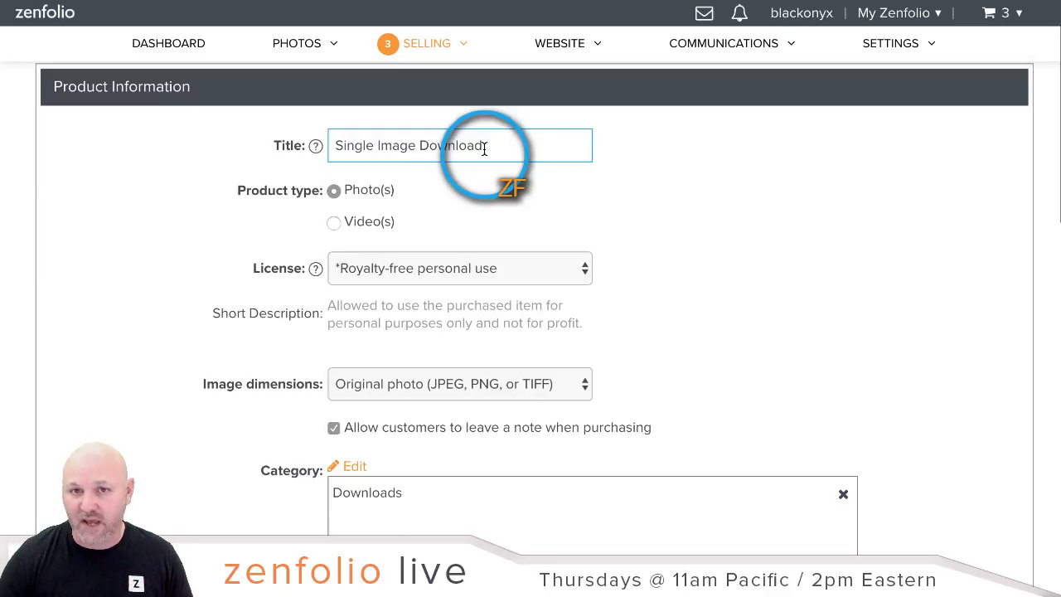
scroll(723, 242, down, 1)
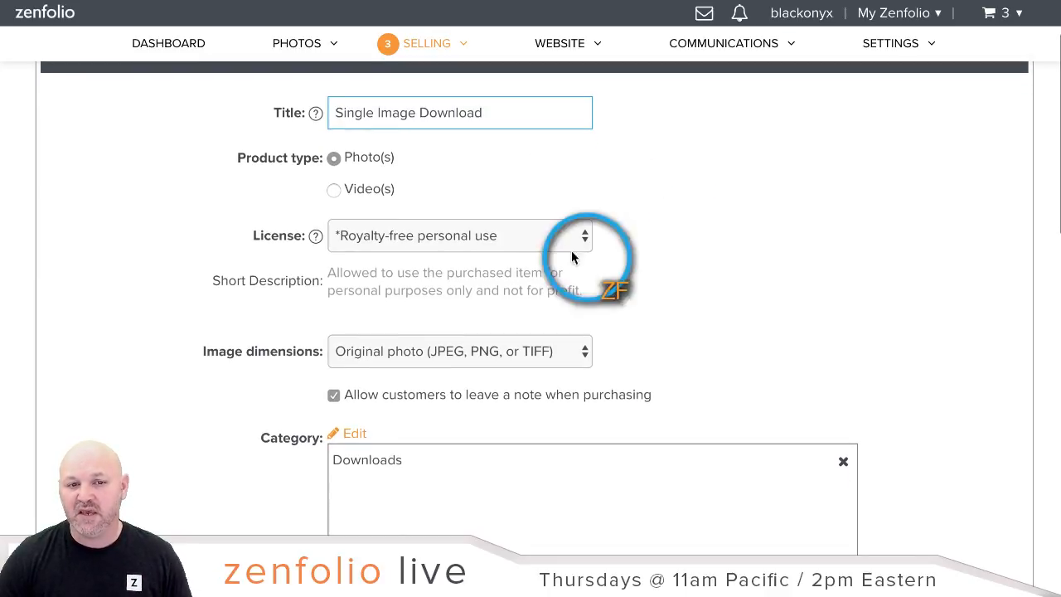
click(538, 244)
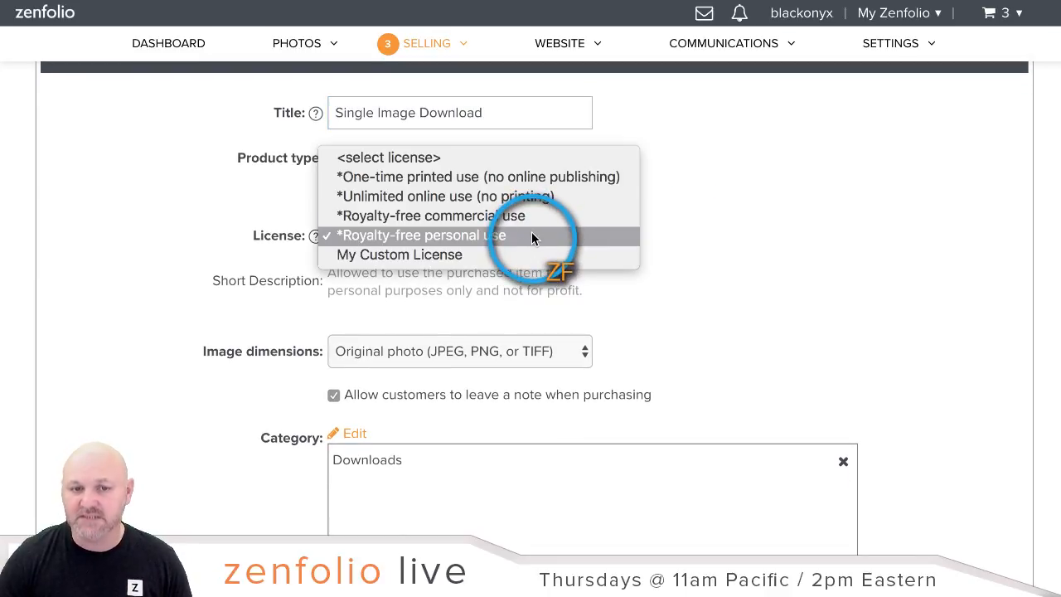
click(536, 236)
scroll(746, 311, down, 2)
click(414, 282)
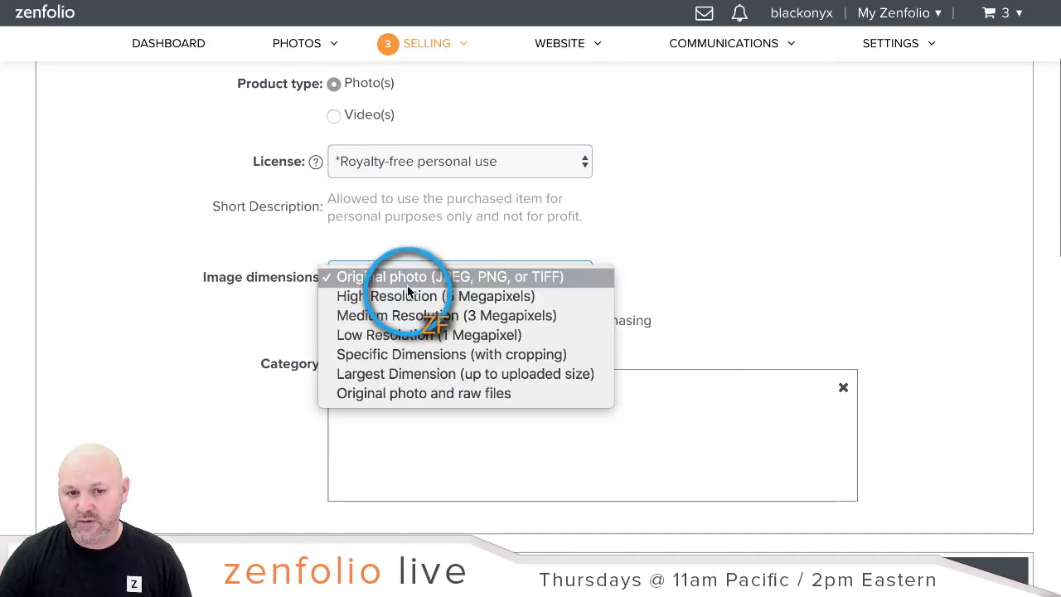
click(855, 218)
scroll(854, 224, down, 5)
scroll(854, 220, down, 5)
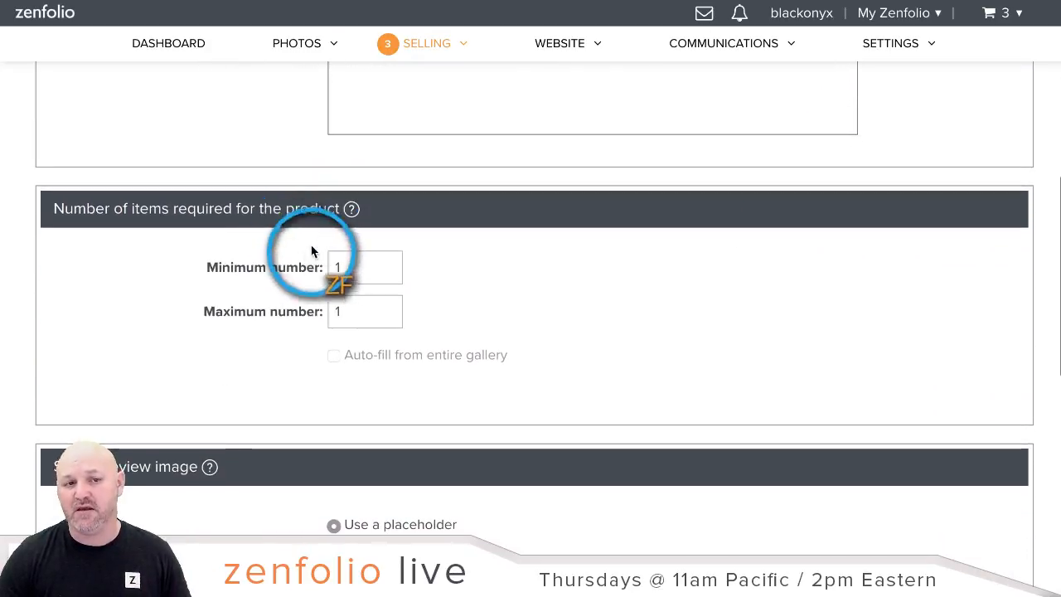
scroll(569, 308, up, 15)
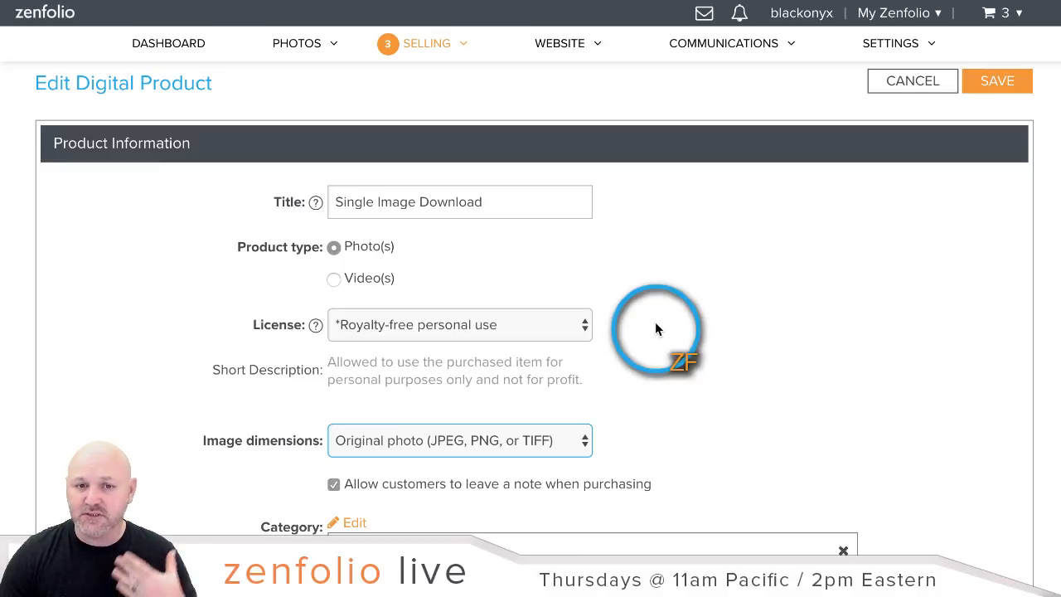
click(909, 82)
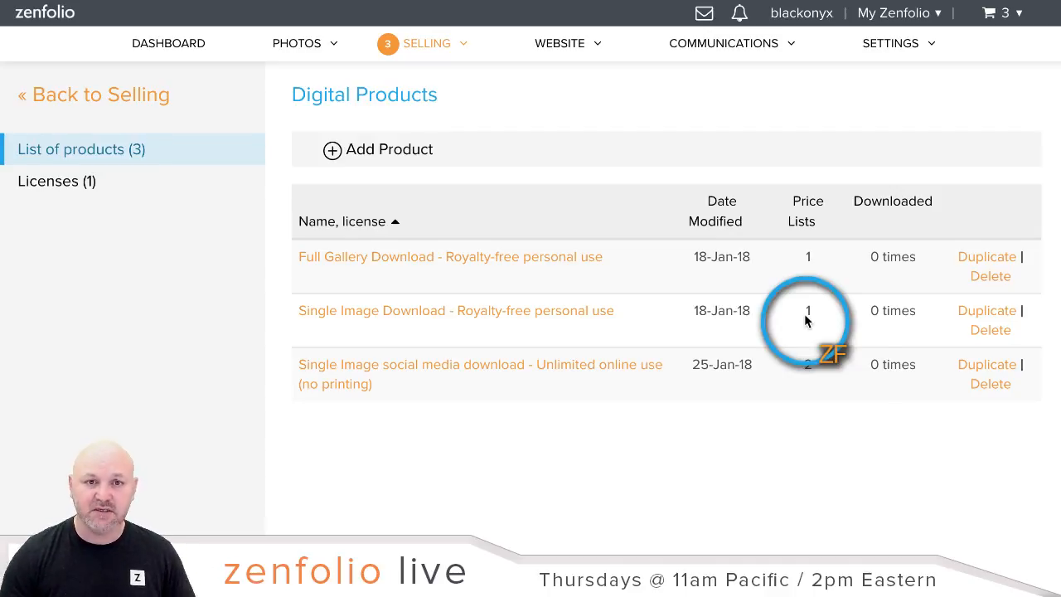
- Open the 3:2 Price List from the price lists in the selling area
click(427, 46)
scroll(425, 279, down, 2)
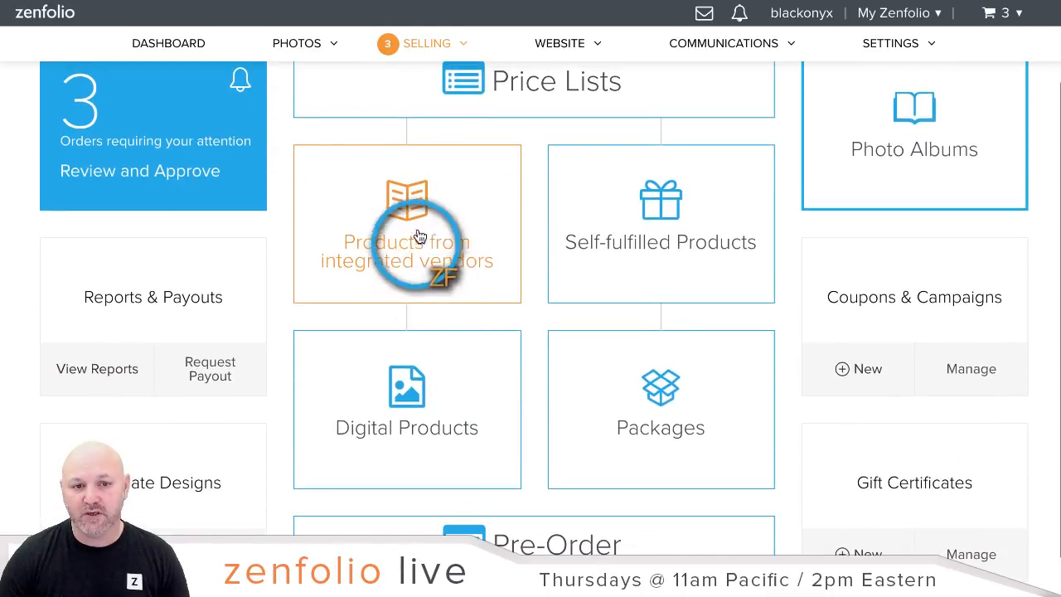
click(490, 107)
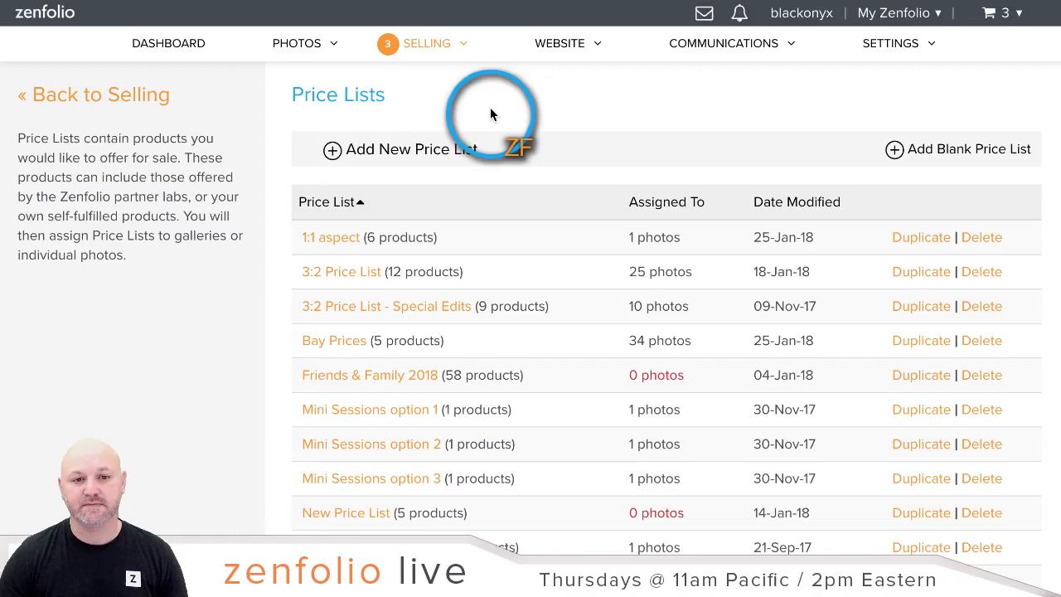
scroll(501, 278, down, 1)
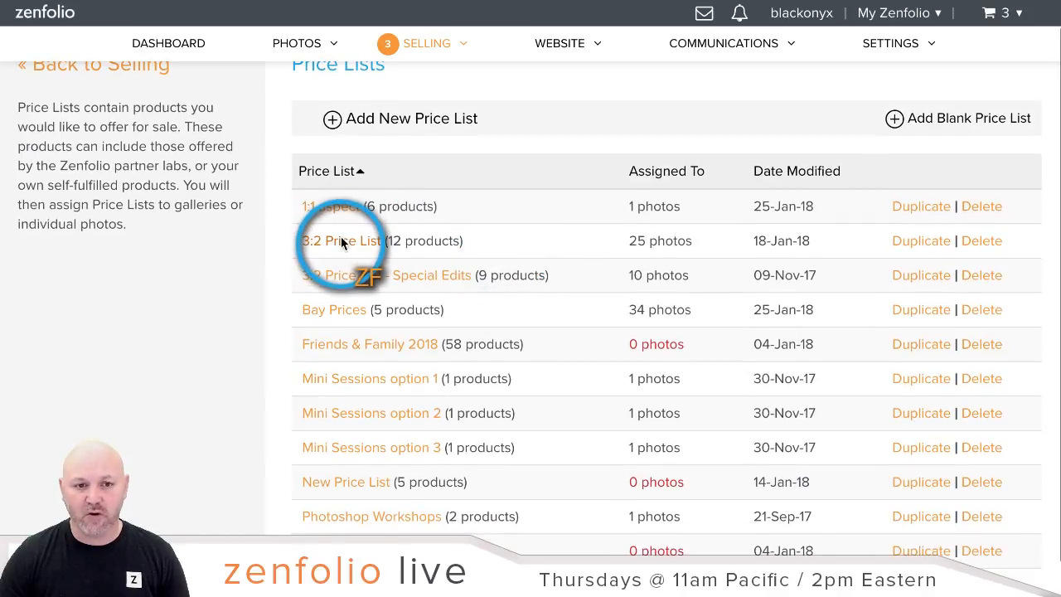
click(365, 248)
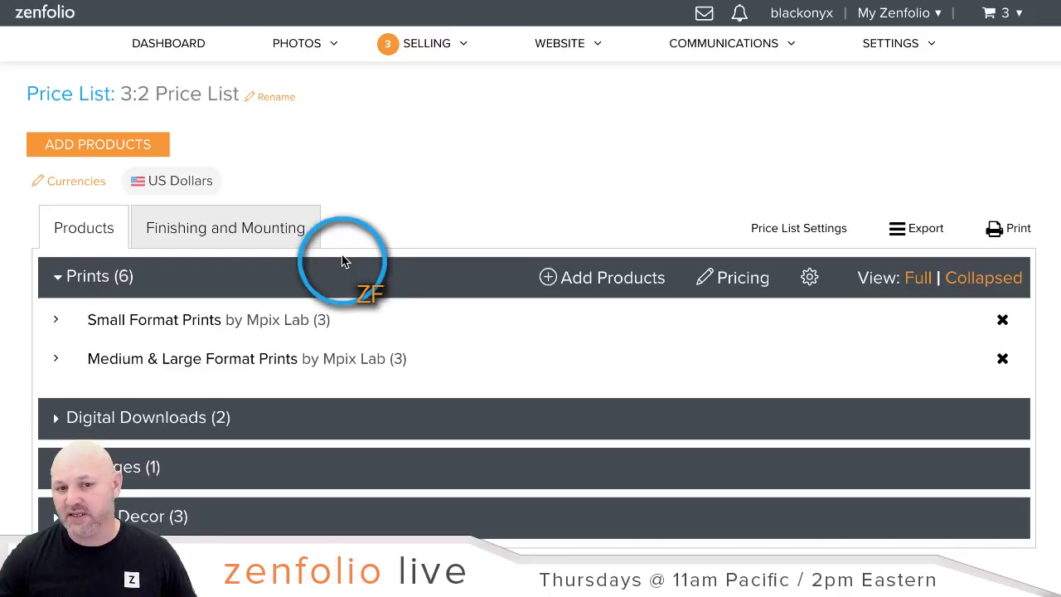
- Expand the Digital Downloads category and its downloadable products to examine their profits, service fees and selling prices
scroll(341, 261, down, 3)
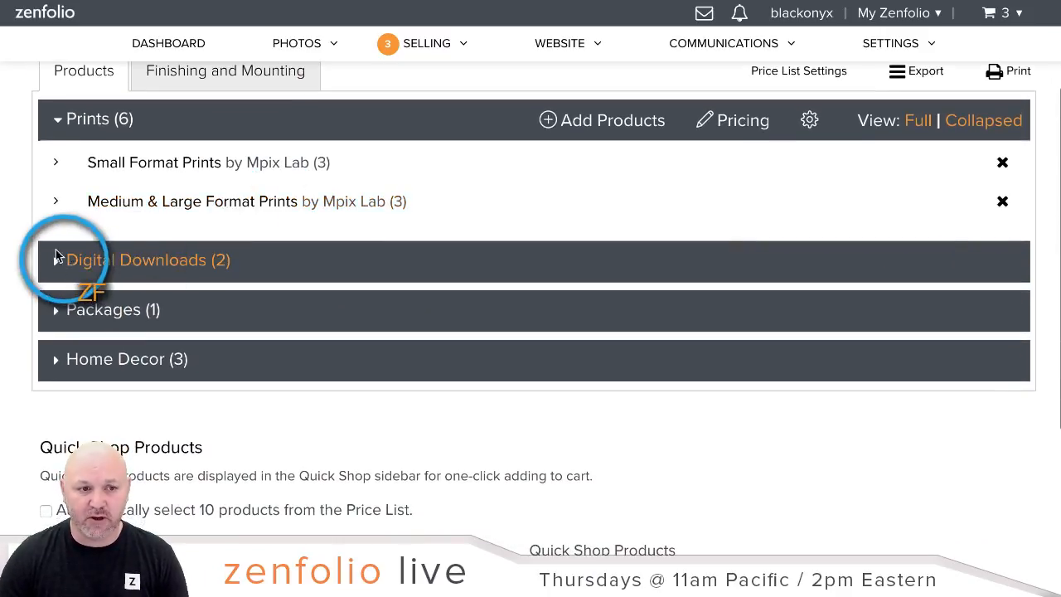
click(56, 264)
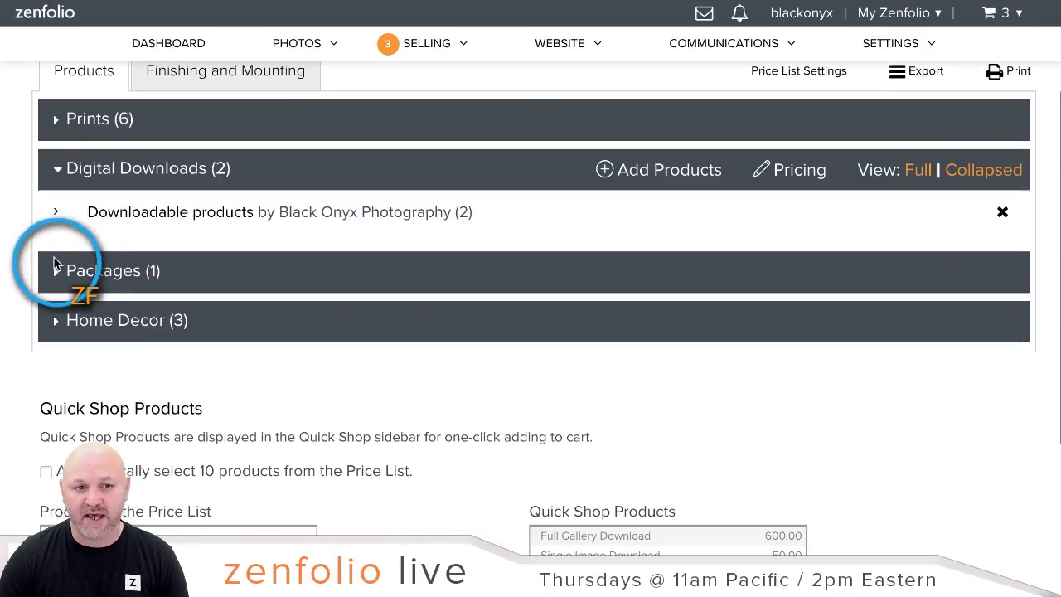
click(54, 212)
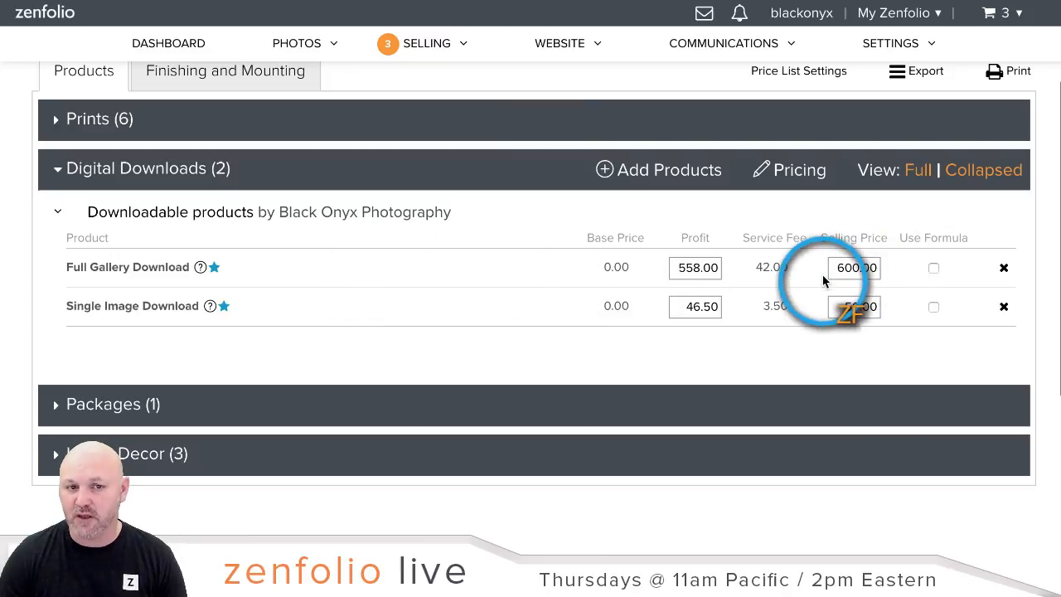
scroll(610, 303, up, 2)
scroll(514, 383, down, 1)
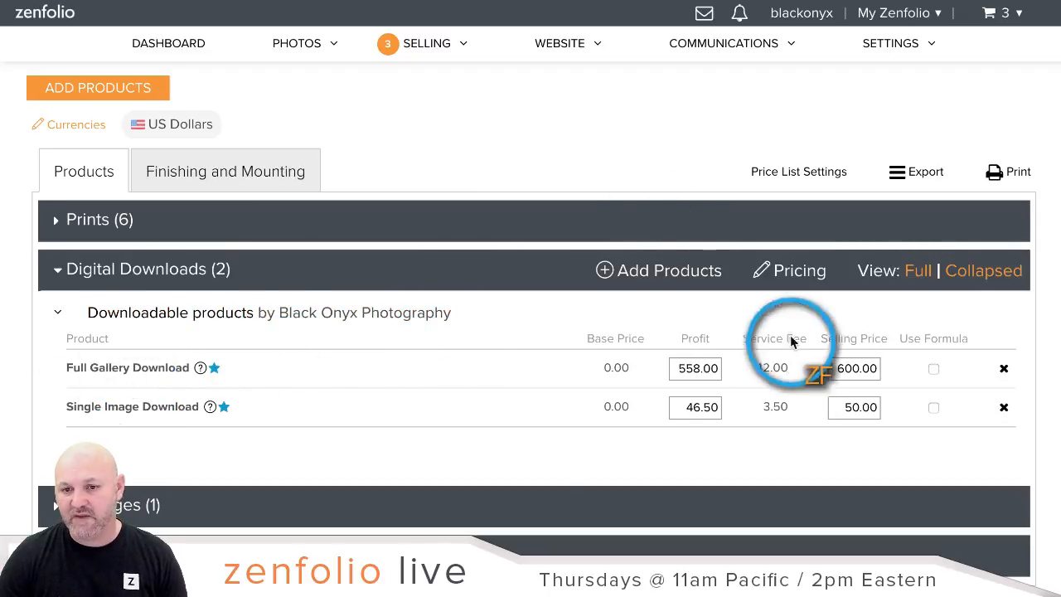
- Leave the current price list and open the Stock Photos price list from the selling area
scroll(284, 384, up, 1)
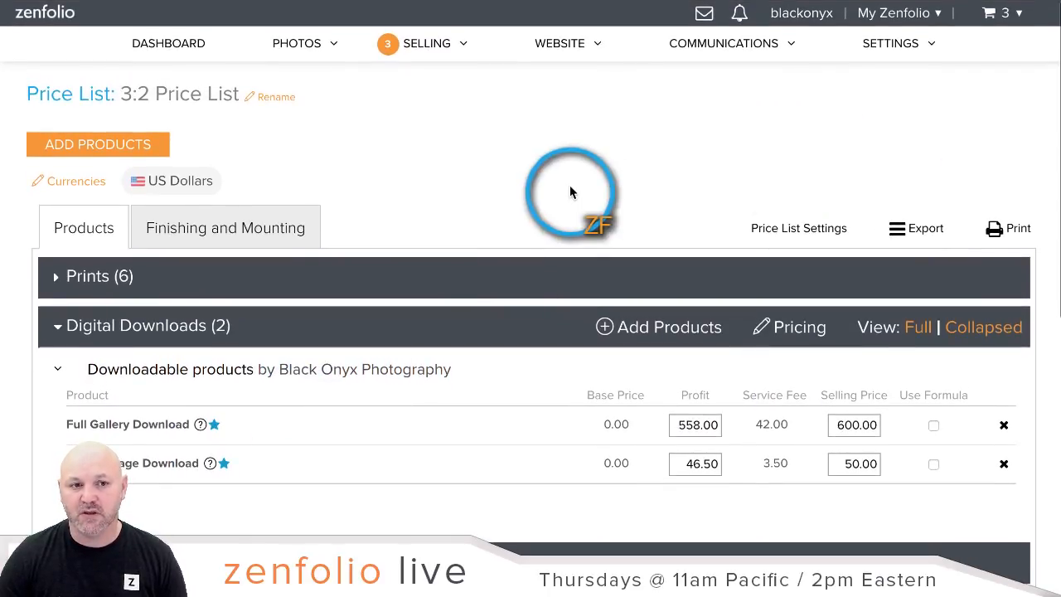
click(431, 47)
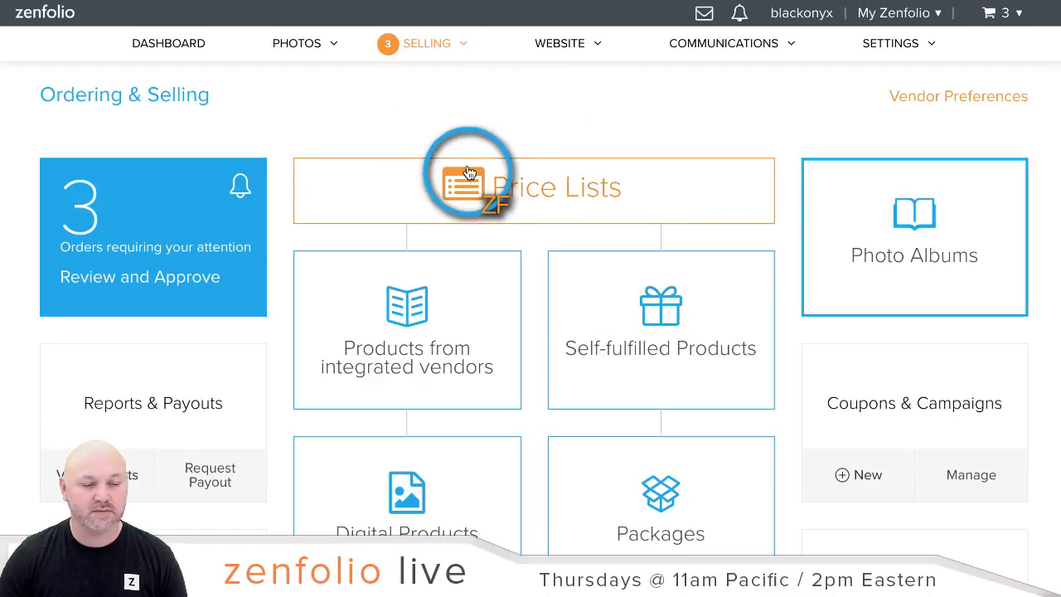
click(503, 171)
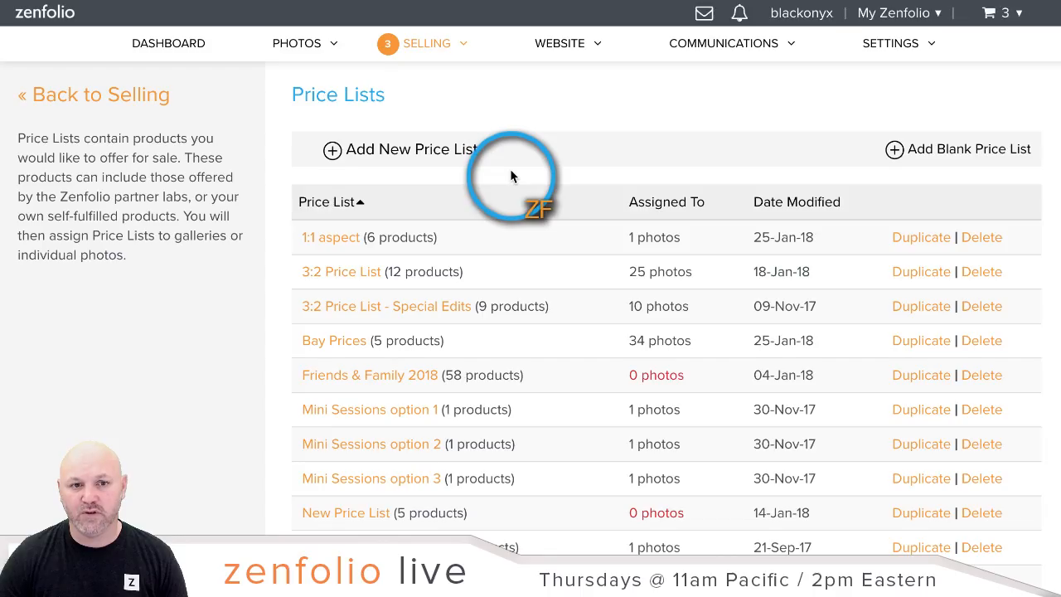
scroll(497, 307, down, 1)
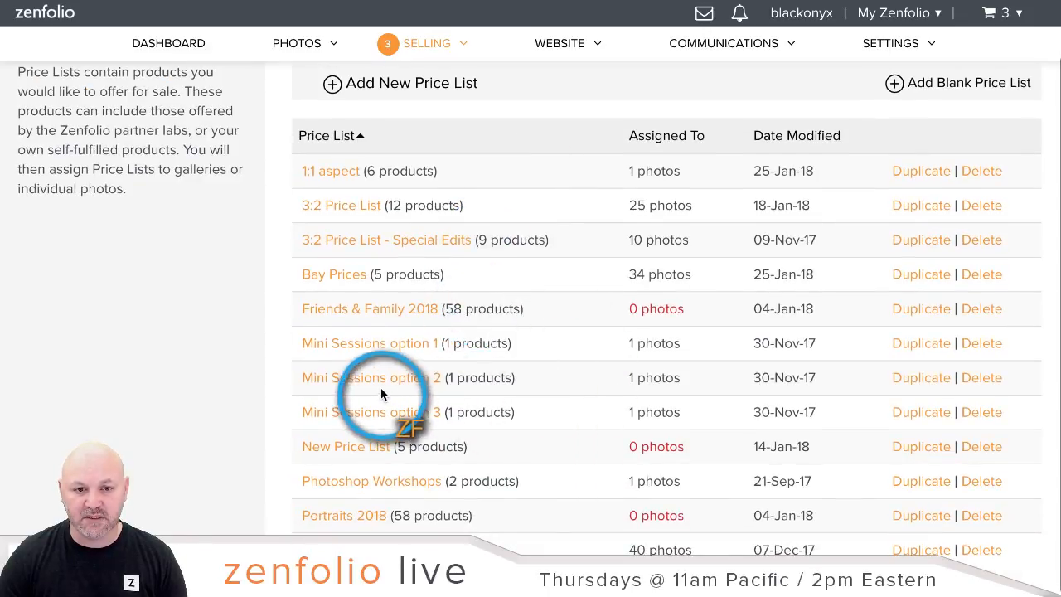
scroll(356, 406, down, 1)
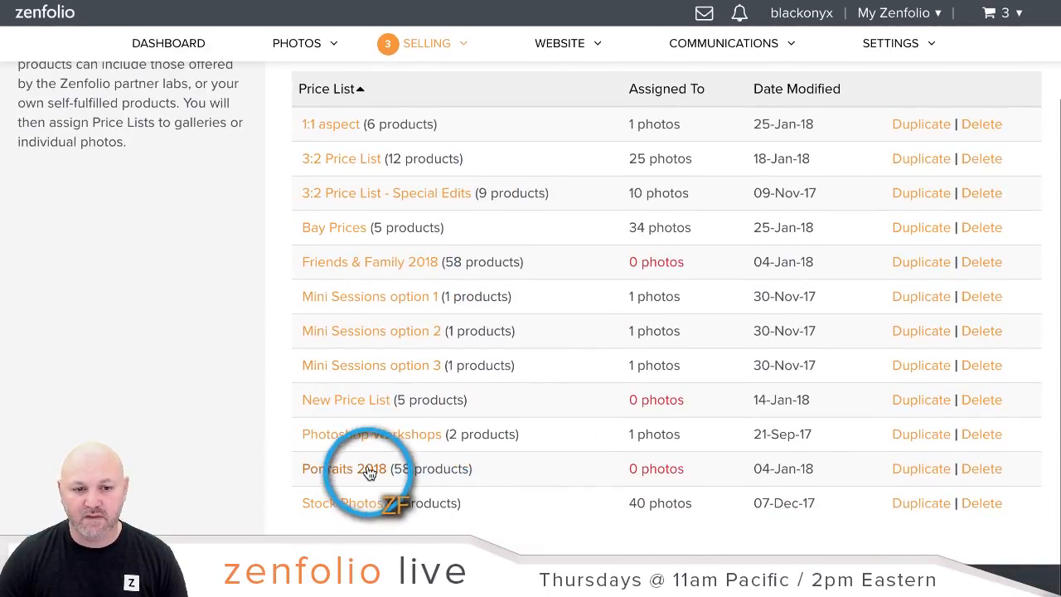
click(339, 503)
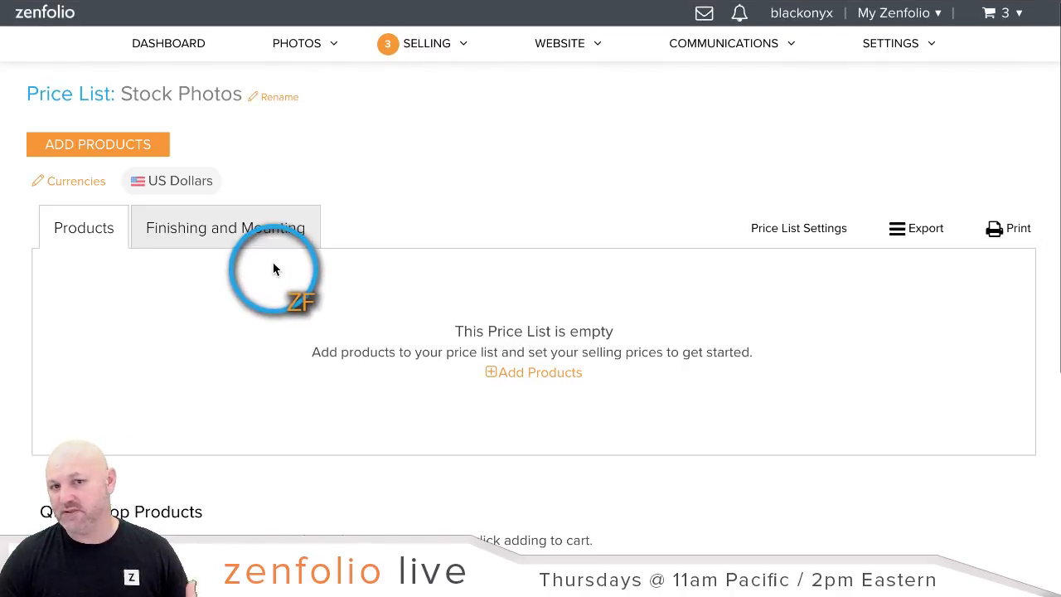
- Add the Full Gallery Download and Single Image Download products from Black Onyx Photography to the Stock Photos price list
click(124, 153)
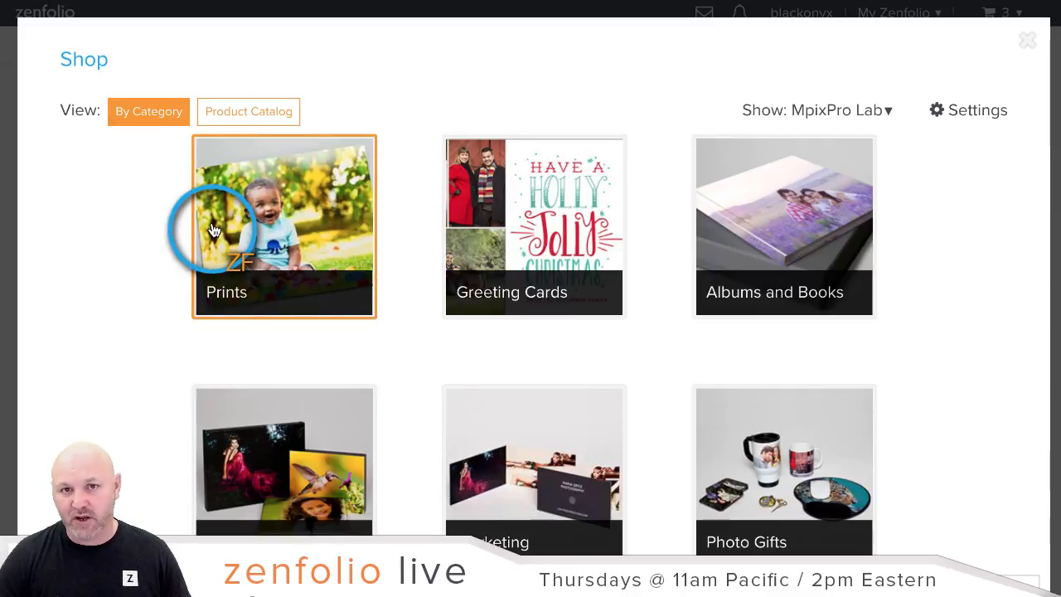
click(849, 94)
click(606, 419)
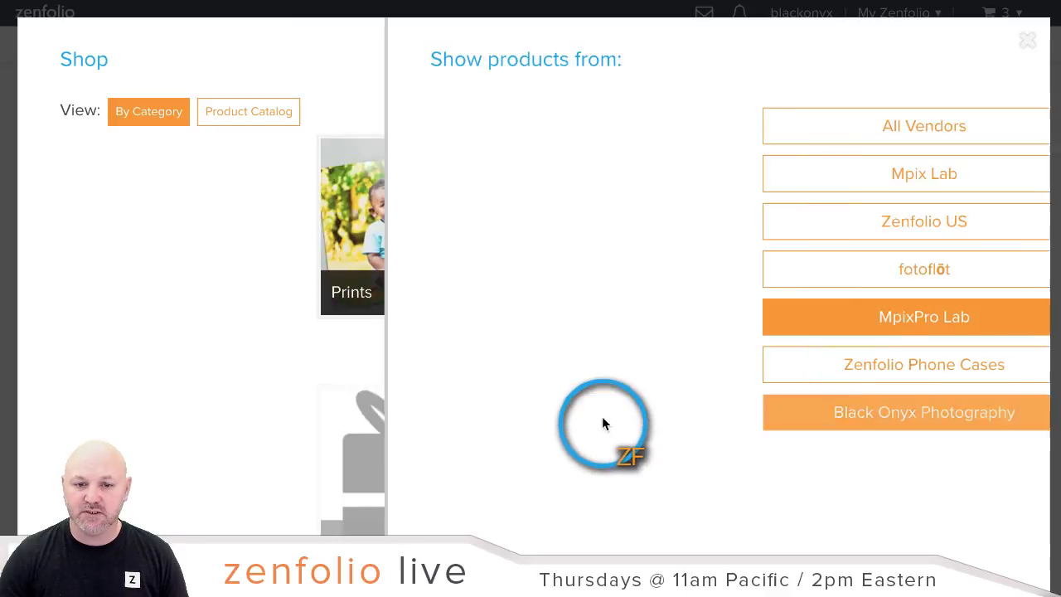
click(619, 238)
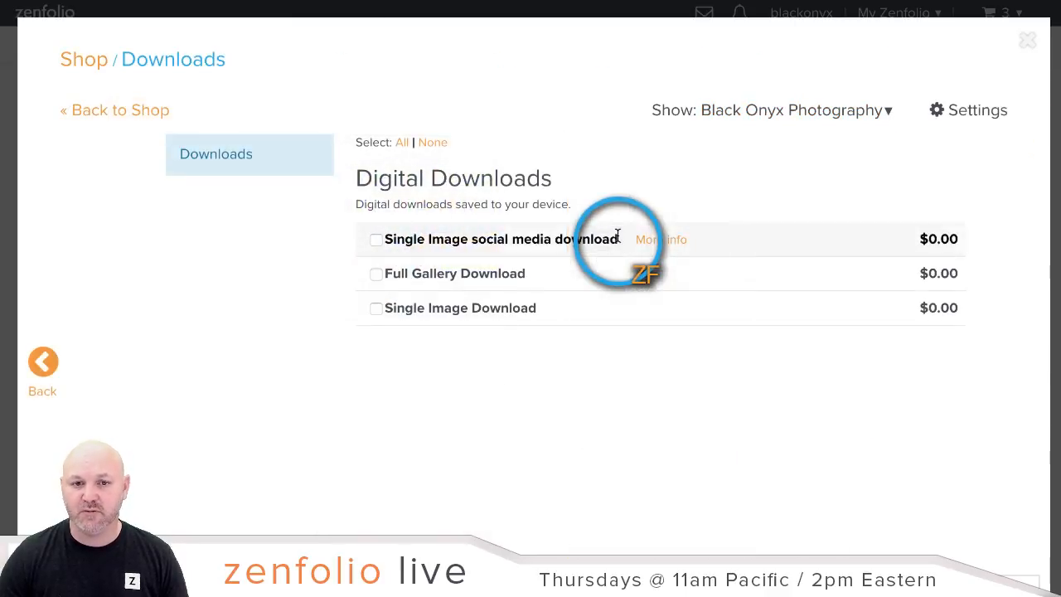
click(376, 308)
click(376, 274)
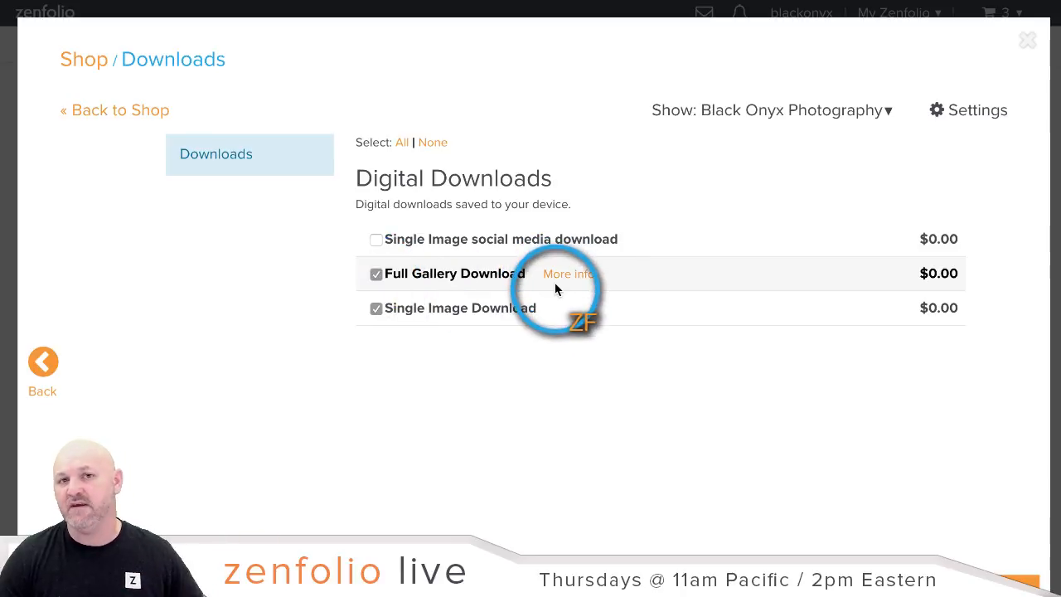
click(957, 562)
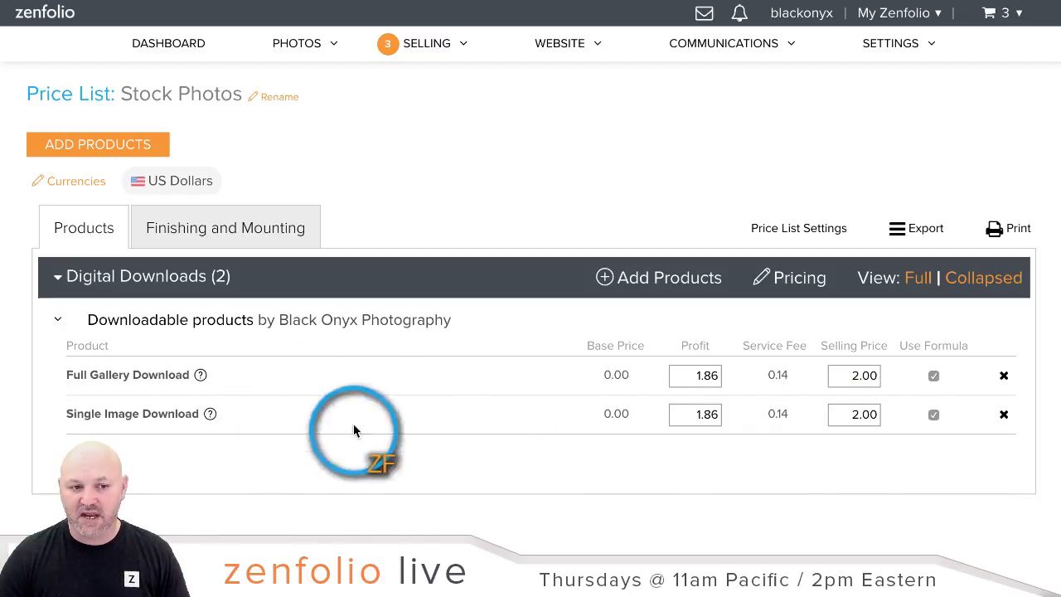
- Set the selling price to 1000 for Full Gallery Download and 75.00 for Single Image Download, and save the price list
click(837, 381)
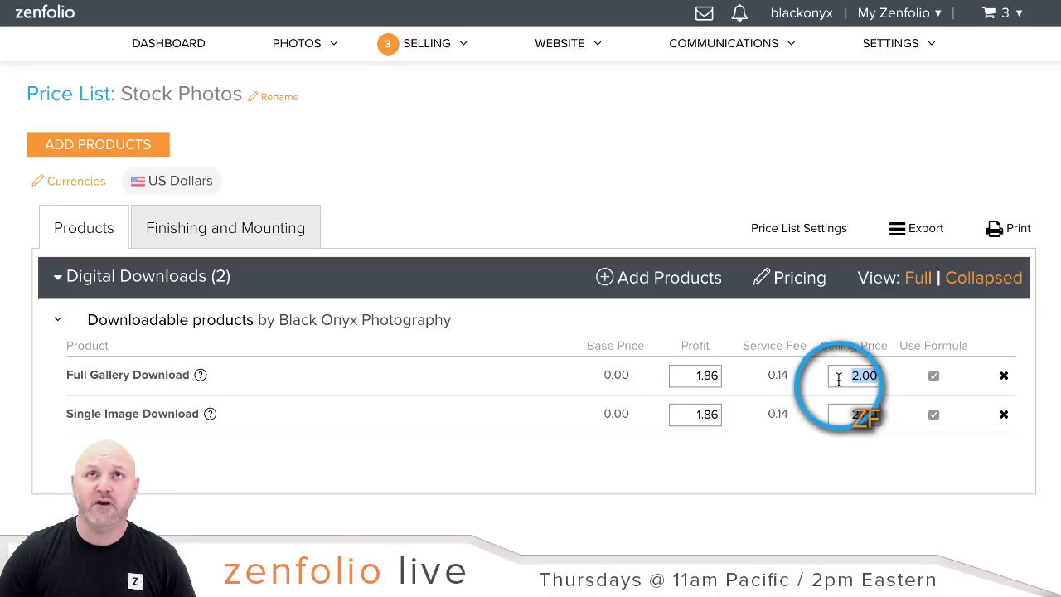
text(1000)
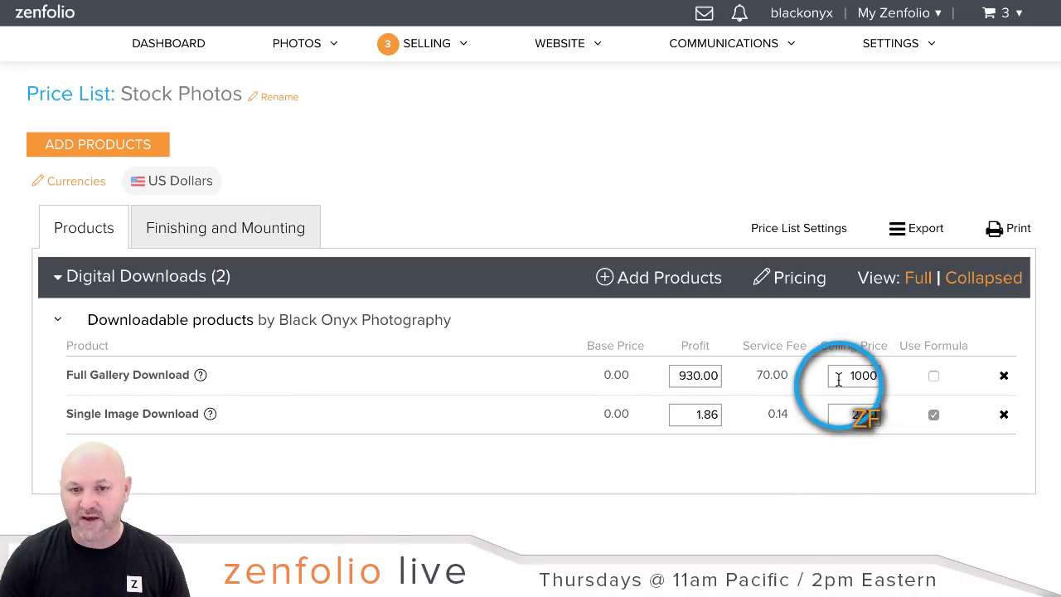
click(805, 523)
click(850, 416)
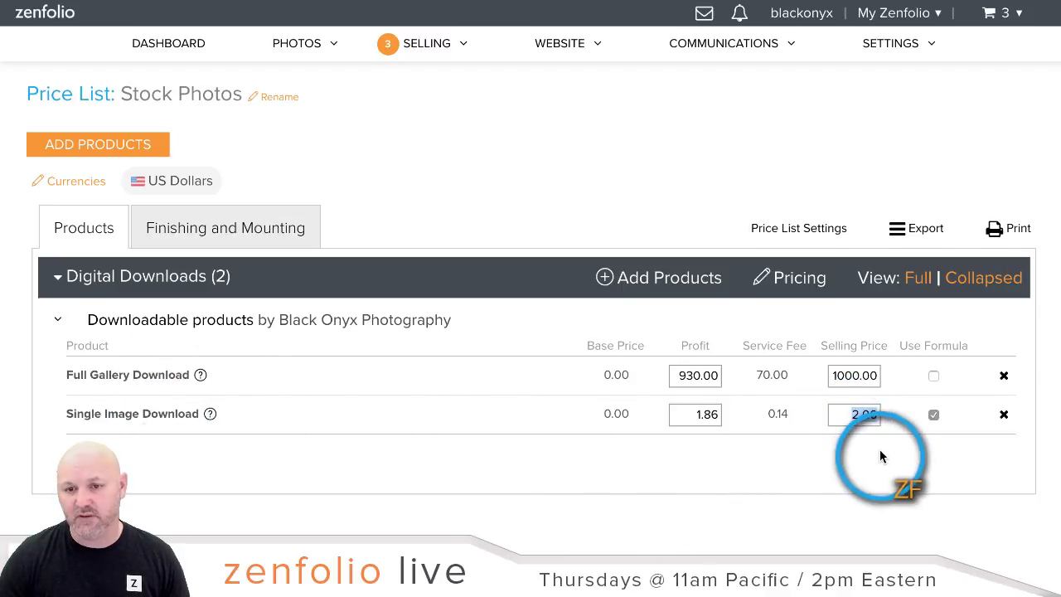
scroll(880, 456, down, 1)
text(75.00)
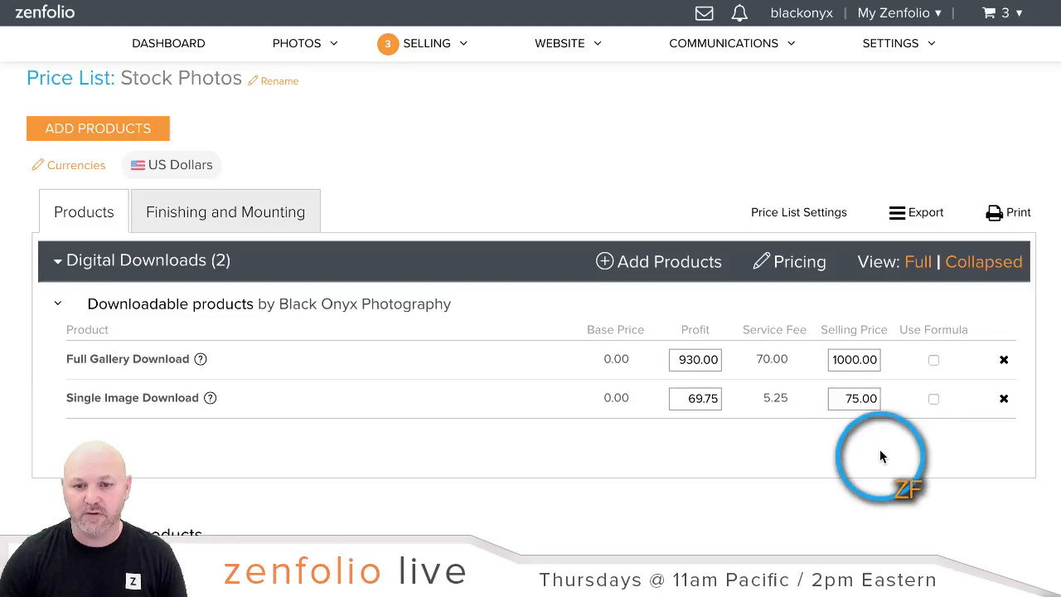
scroll(858, 431, down, 6)
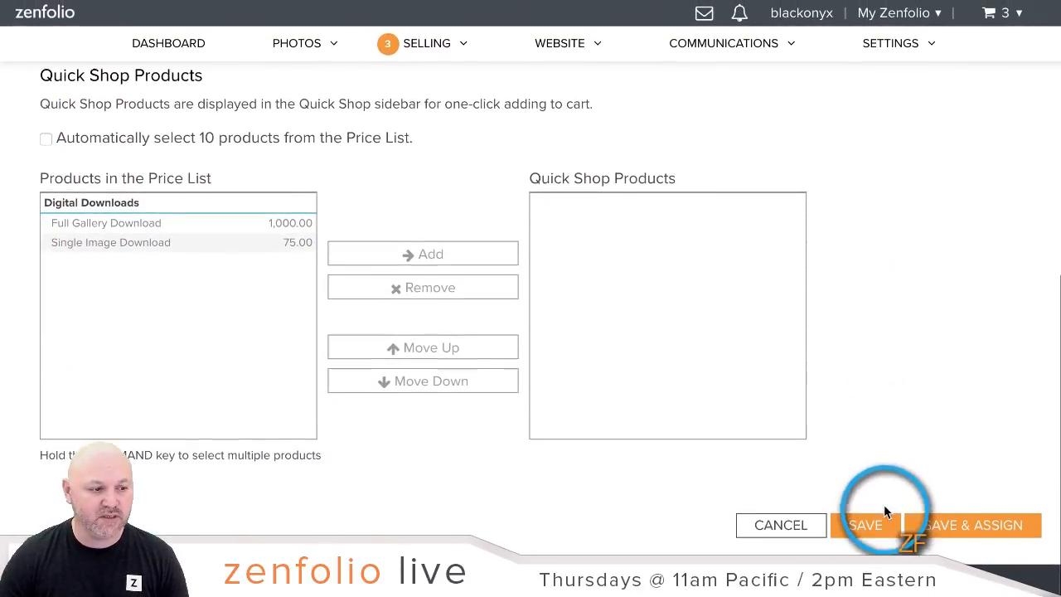
click(866, 524)
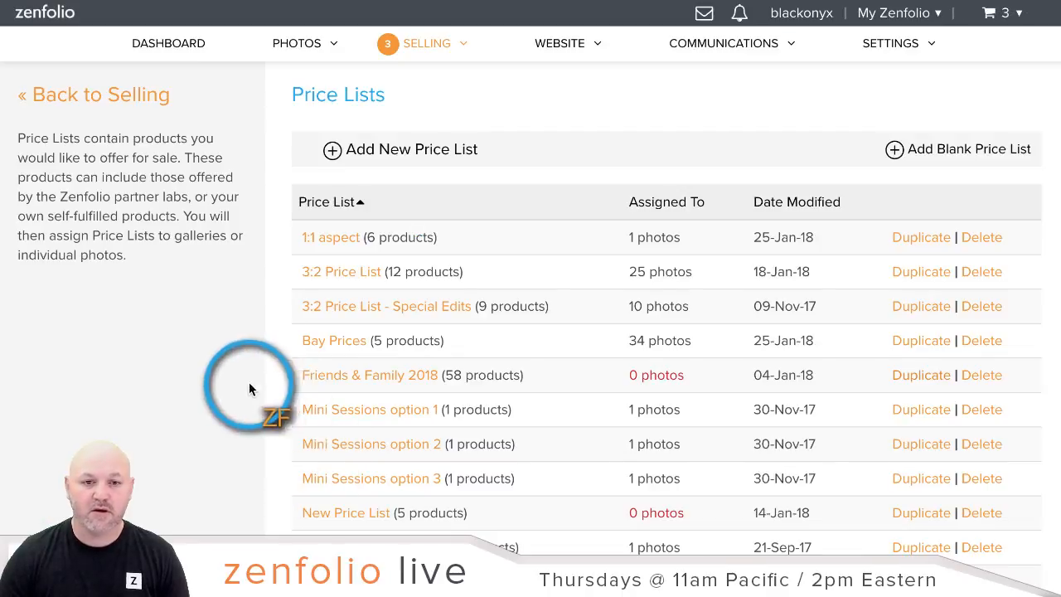
- Return to the dashboard and look back through the live chat to its earliest viewer messages
click(157, 44)
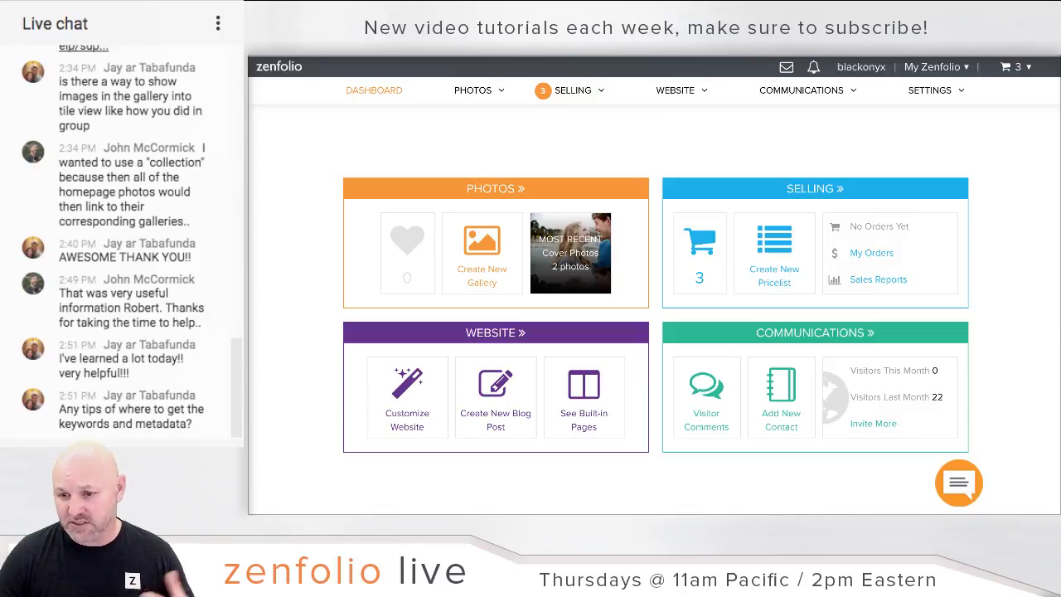
scroll(125, 240, up, 10)
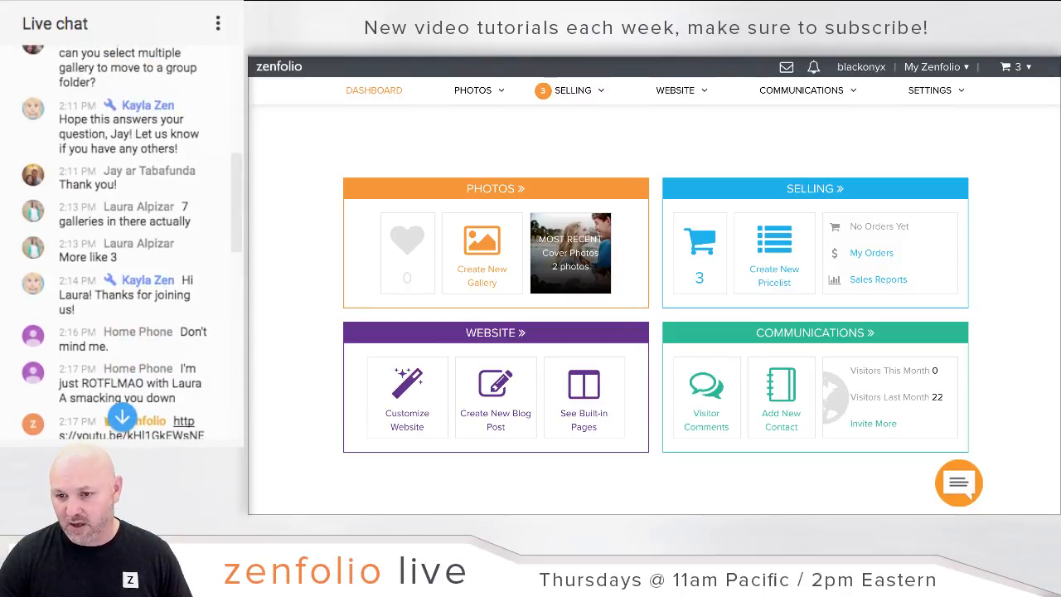
scroll(124, 240, down, 1)
scroll(124, 240, up, 3)
scroll(131, 243, up, 5)
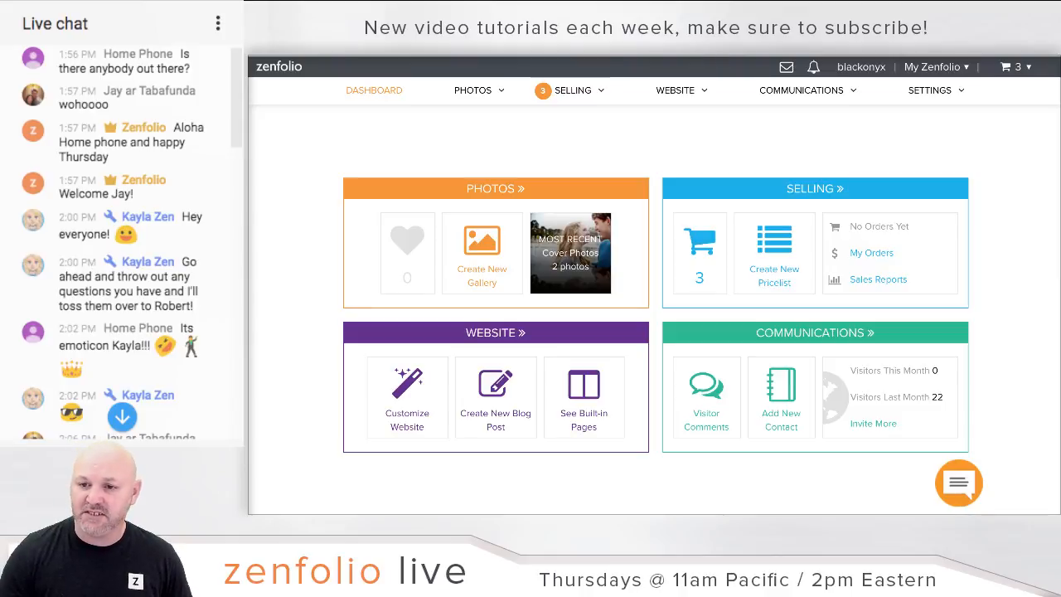
scroll(125, 240, up, 1)
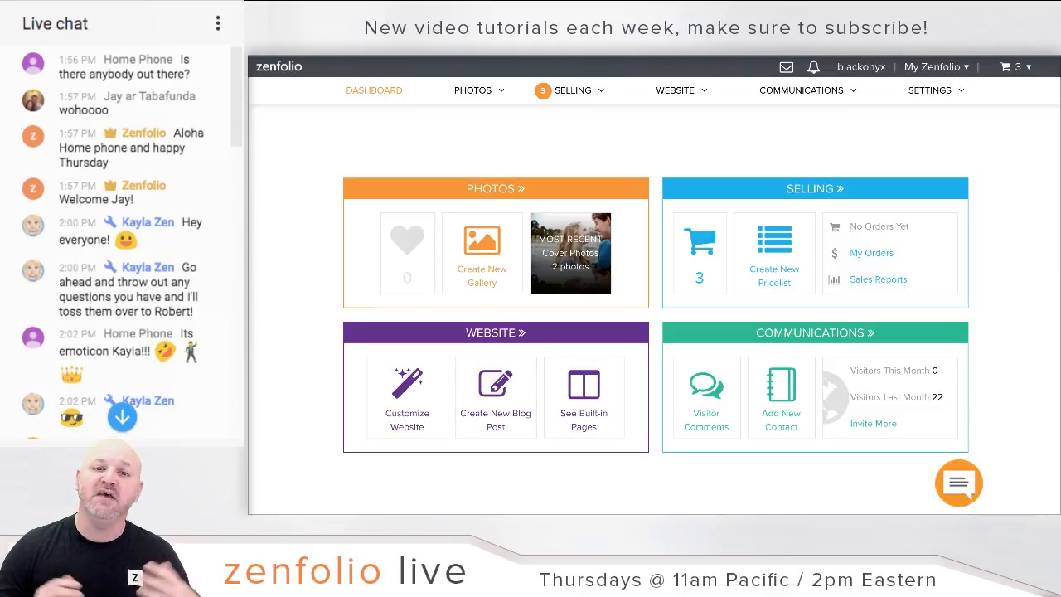